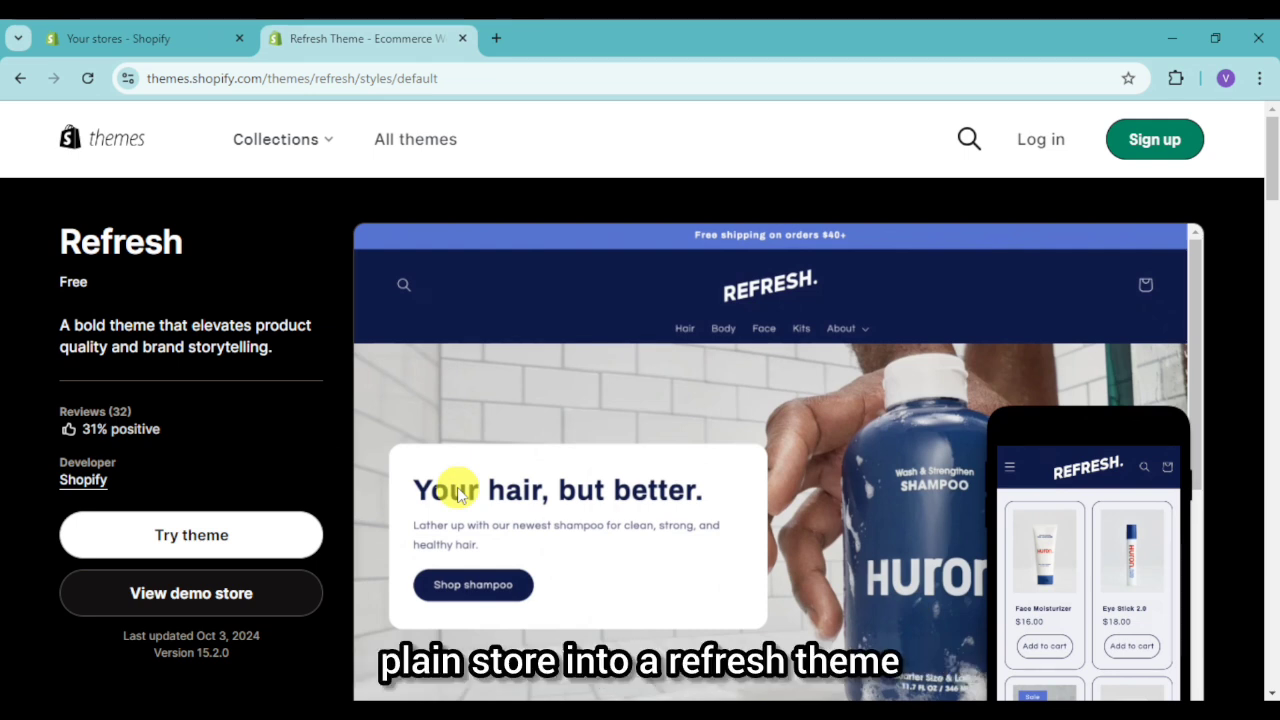
# Step: Examine the Refresh theme's store preview, design highlights and feature list on its theme page
pyautogui.scroll(-2, 729, 409)
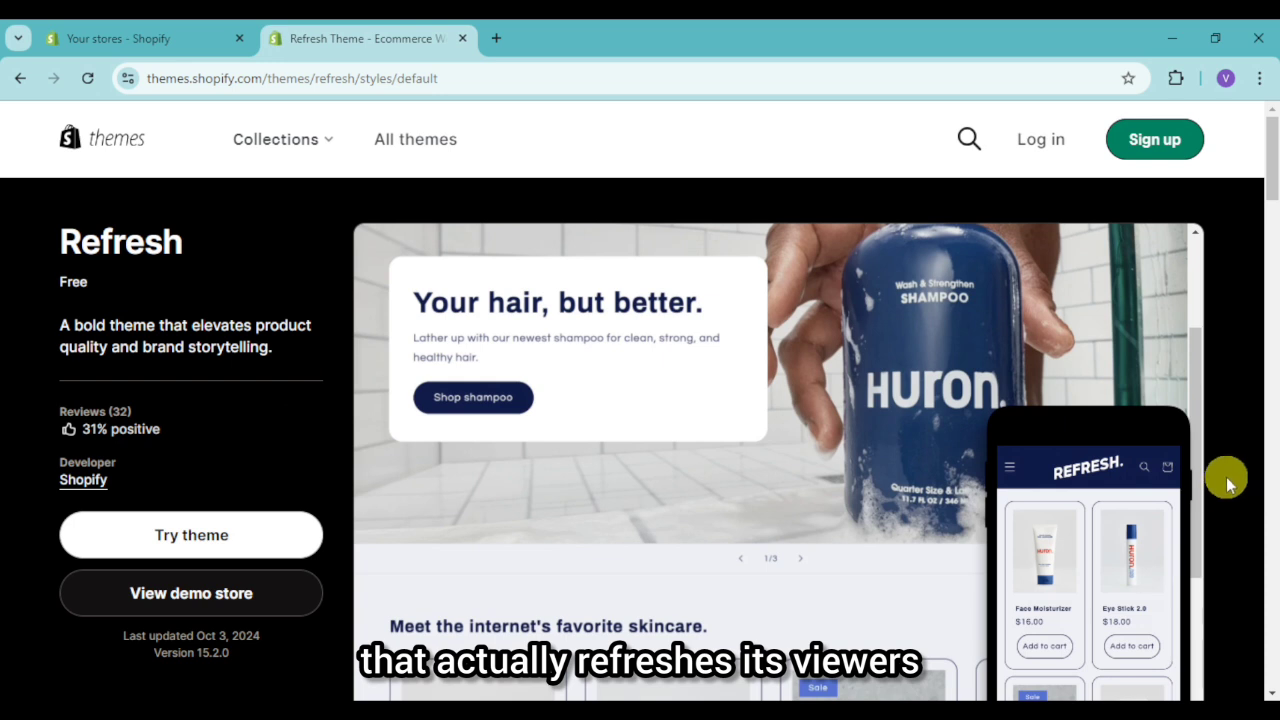
pyautogui.scroll(2, 987, 440)
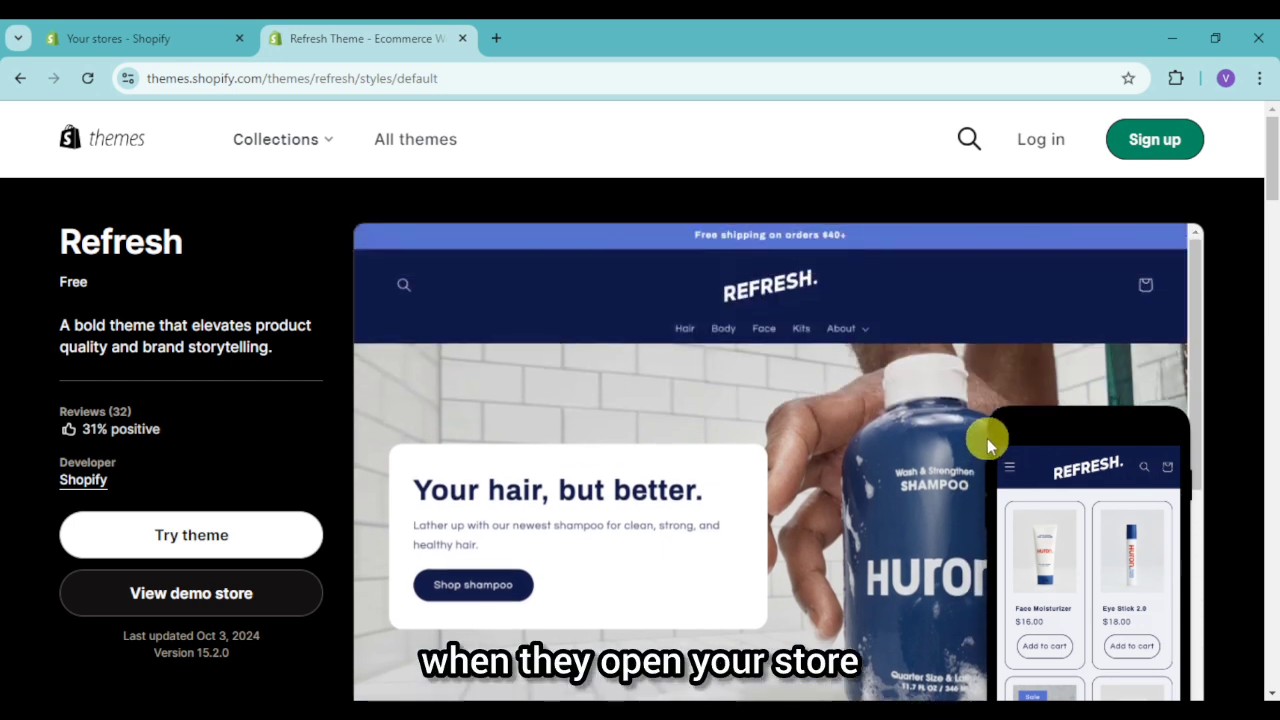
pyautogui.scroll(-1, 1250, 415)
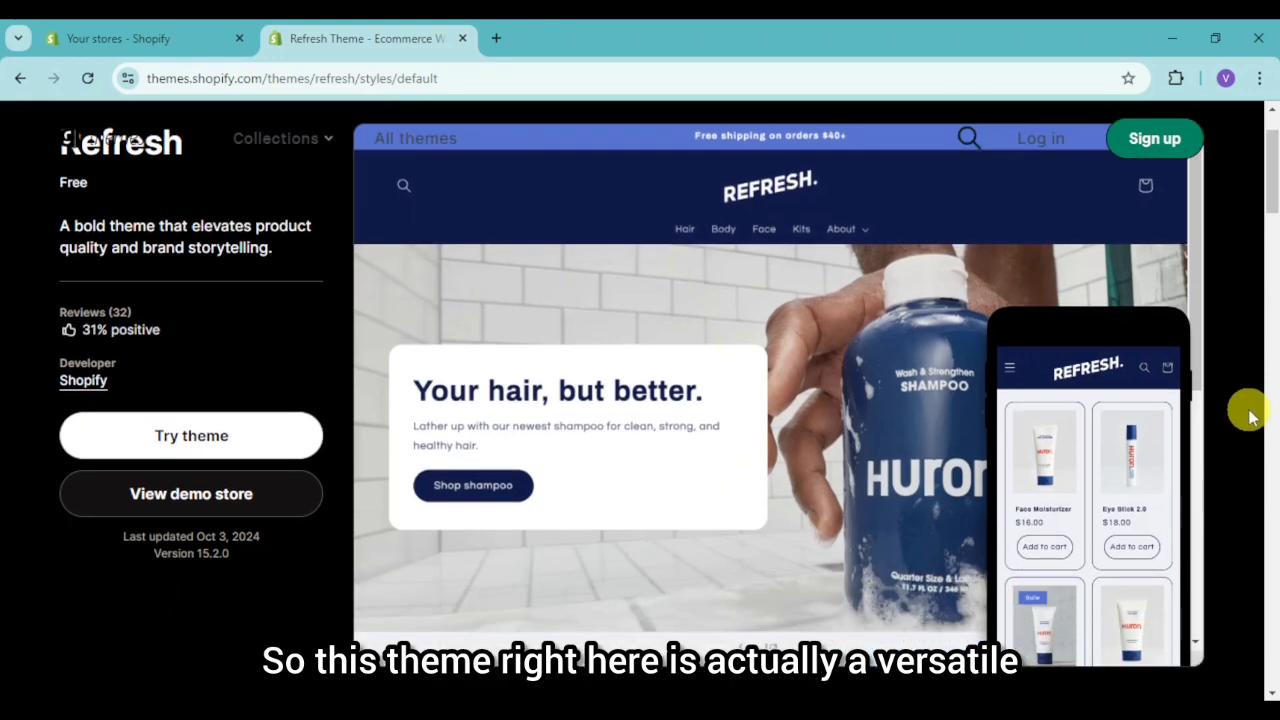
pyautogui.scroll(-5, 1250, 415)
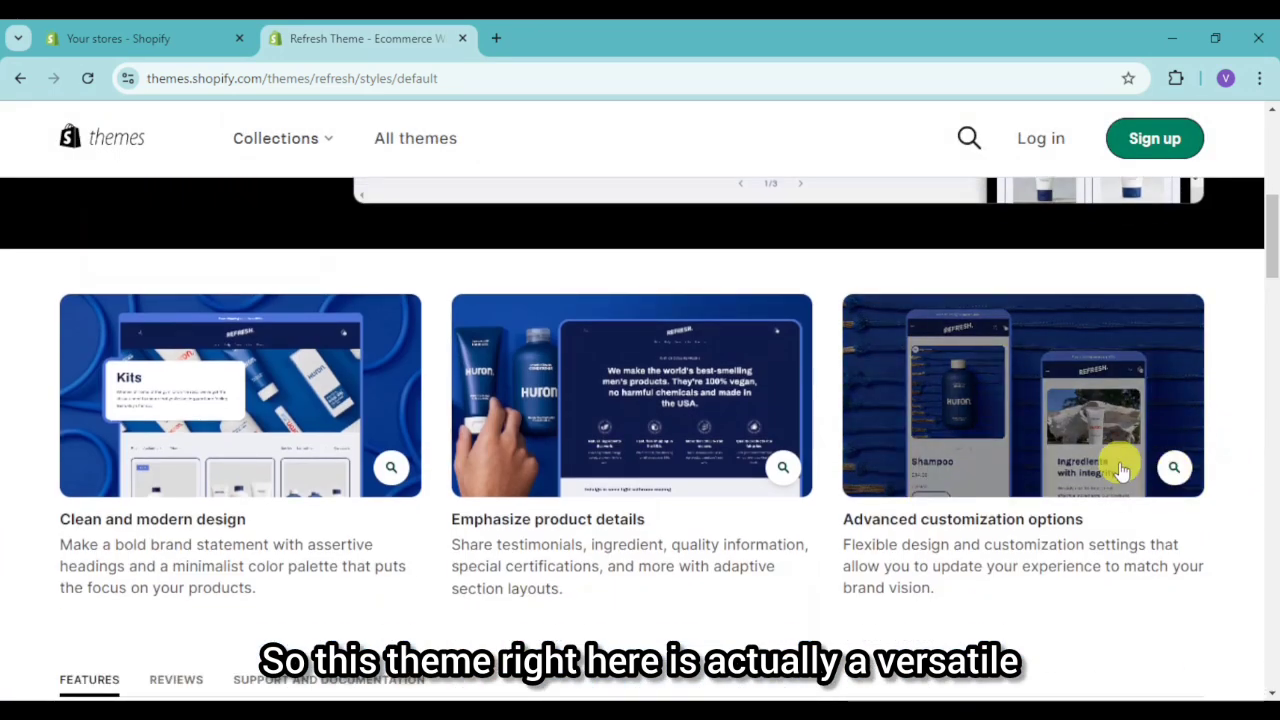
pyautogui.scroll(-2, 1125, 475)
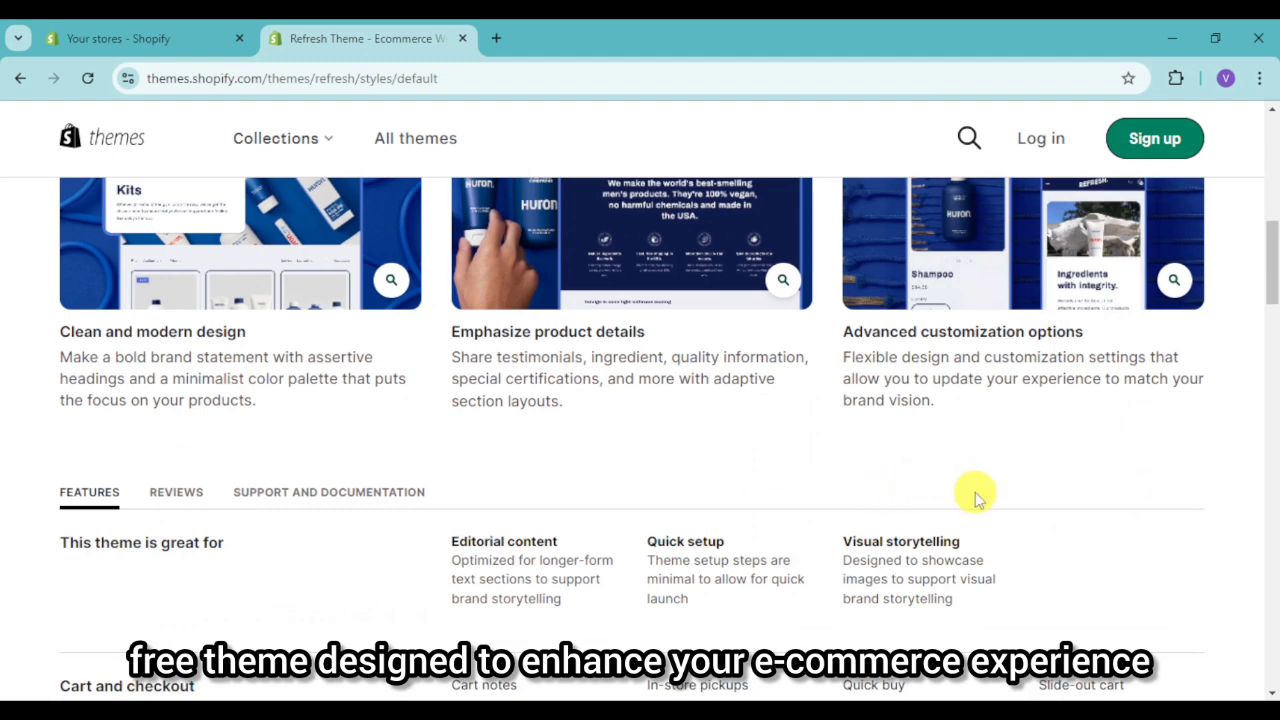
pyautogui.scroll(-1, 780, 480)
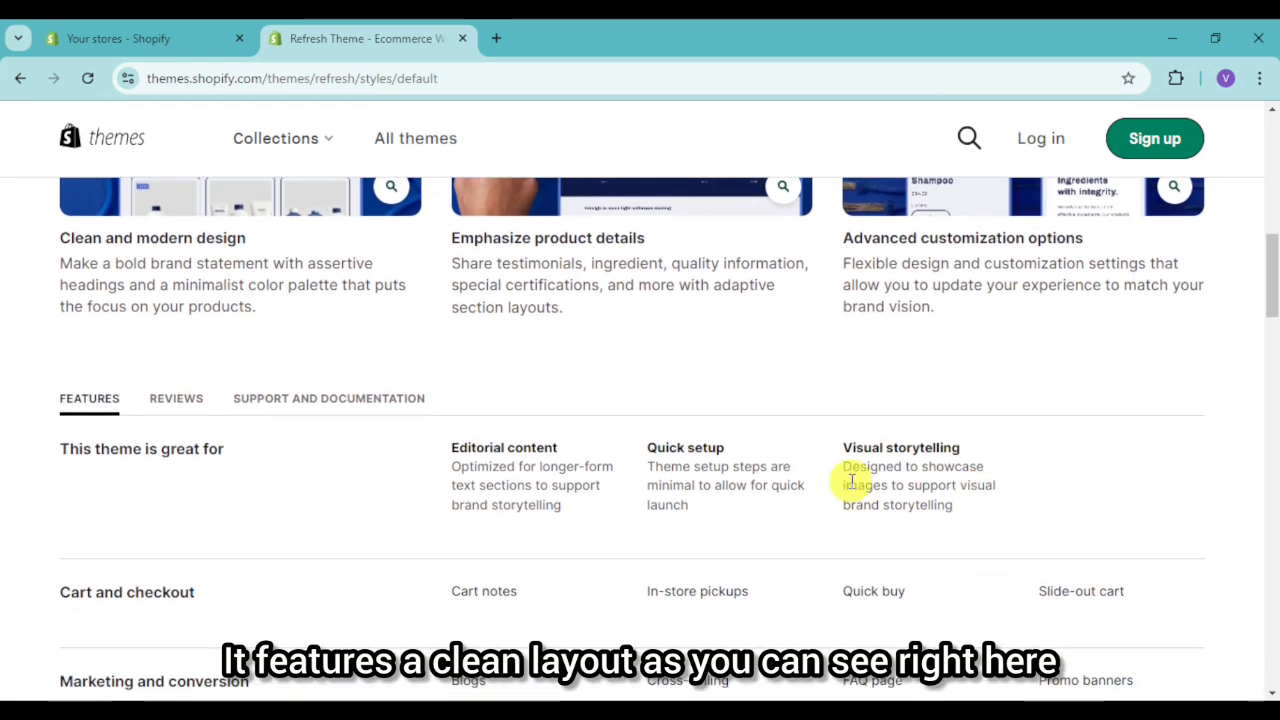
pyautogui.scroll(5, 843, 480)
pyautogui.scroll(-1, 843, 480)
pyautogui.scroll(2, 650, 433)
pyautogui.scroll(-3, 229, 560)
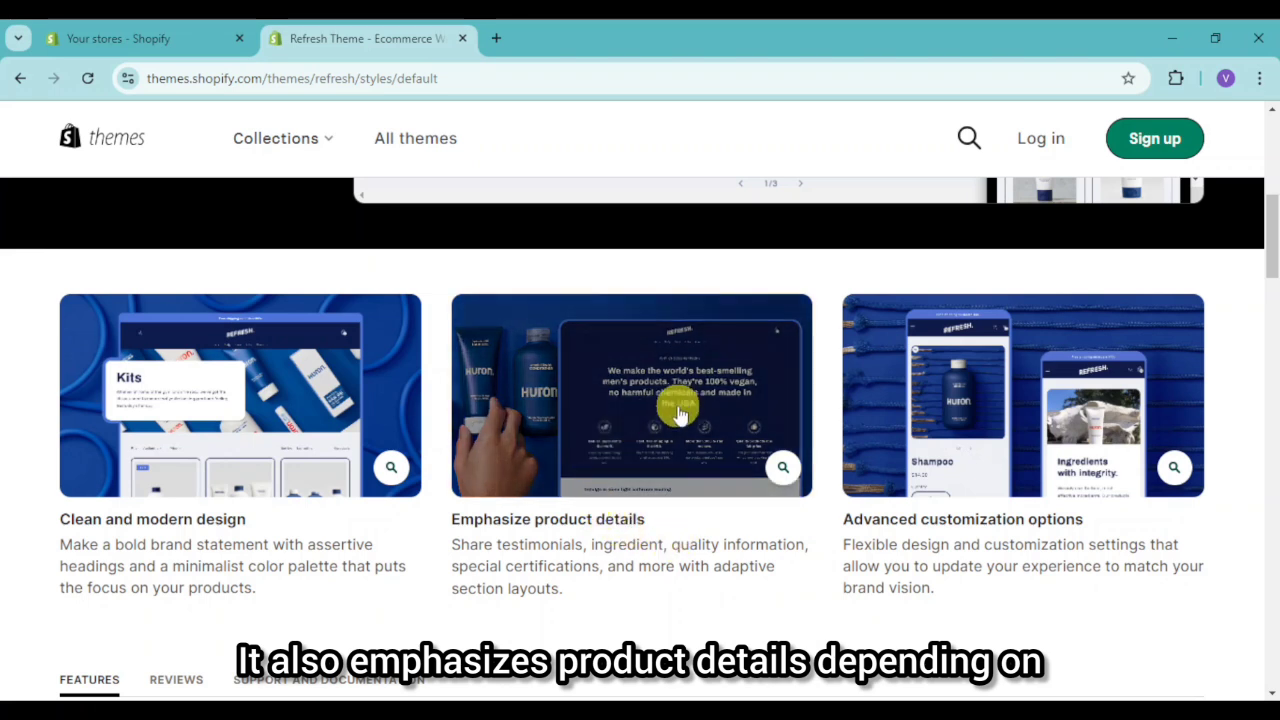
# Step: View the enlarged "Emphasize product details" preview image of the Refresh theme in full, and close it
pyautogui.click(781, 467)
pyautogui.scroll(-2, 810, 460)
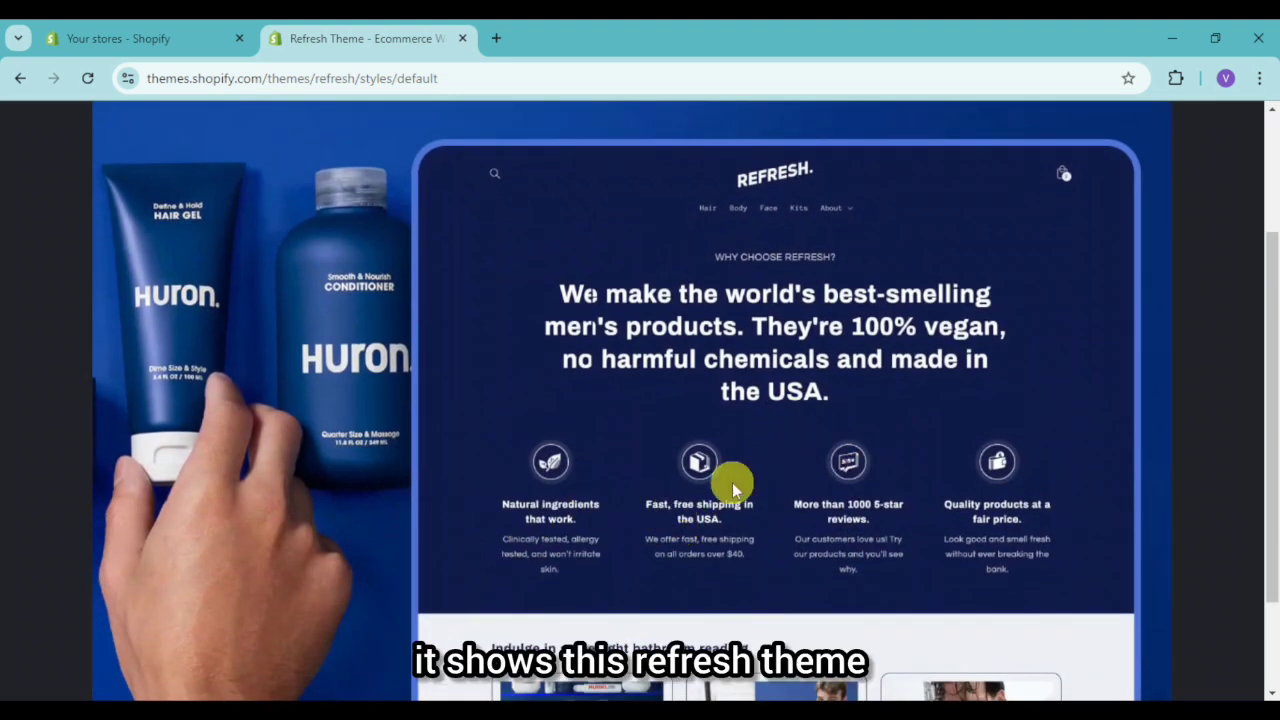
pyautogui.scroll(-2, 1023, 546)
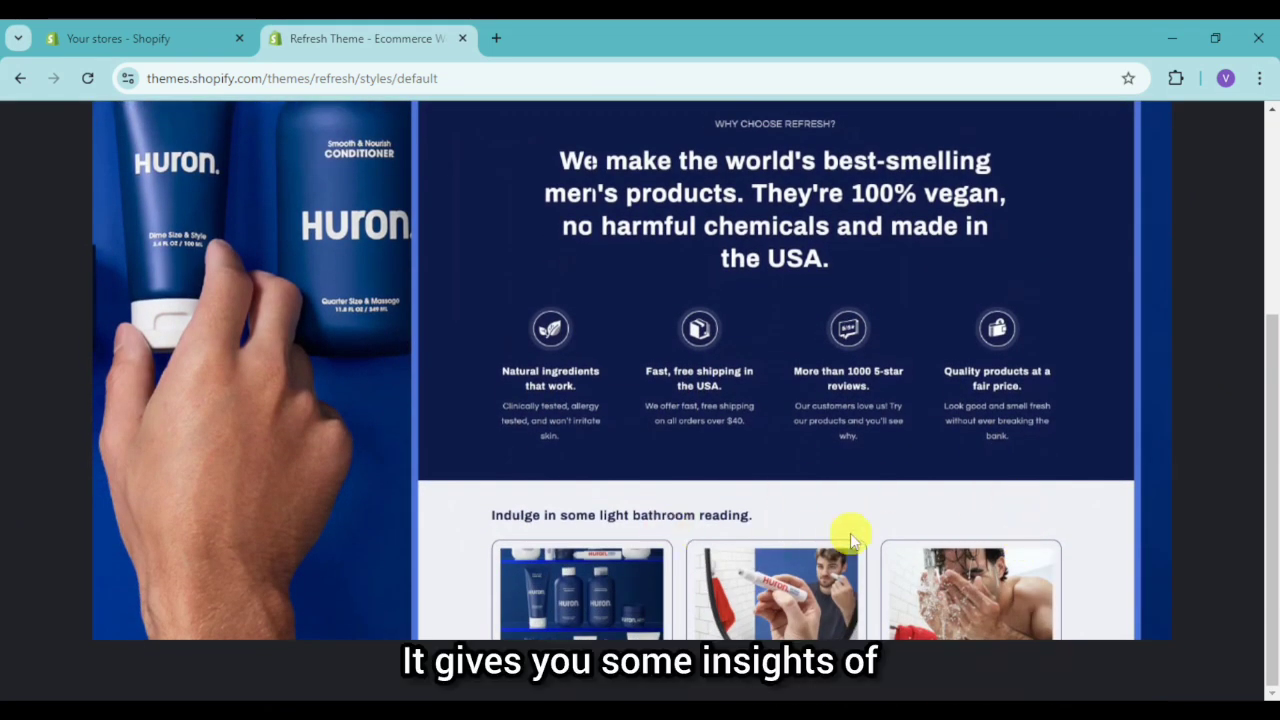
pyautogui.scroll(3, 866, 418)
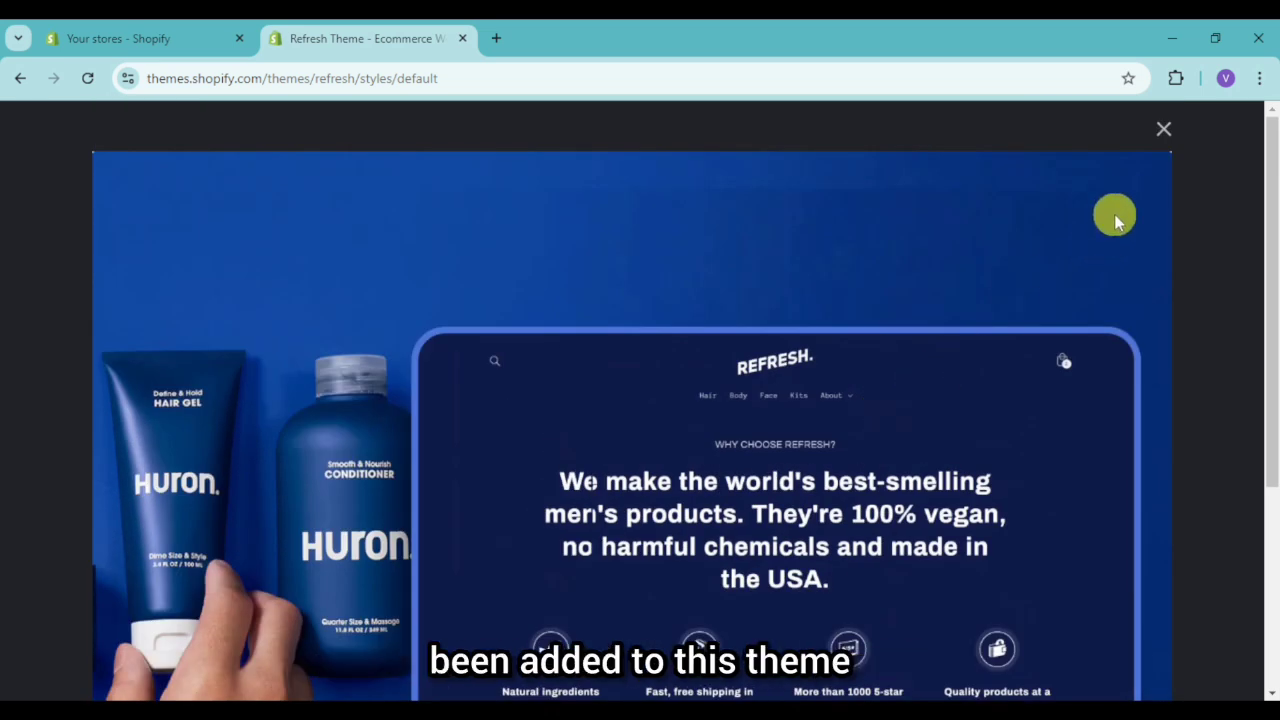
pyautogui.click(1164, 133)
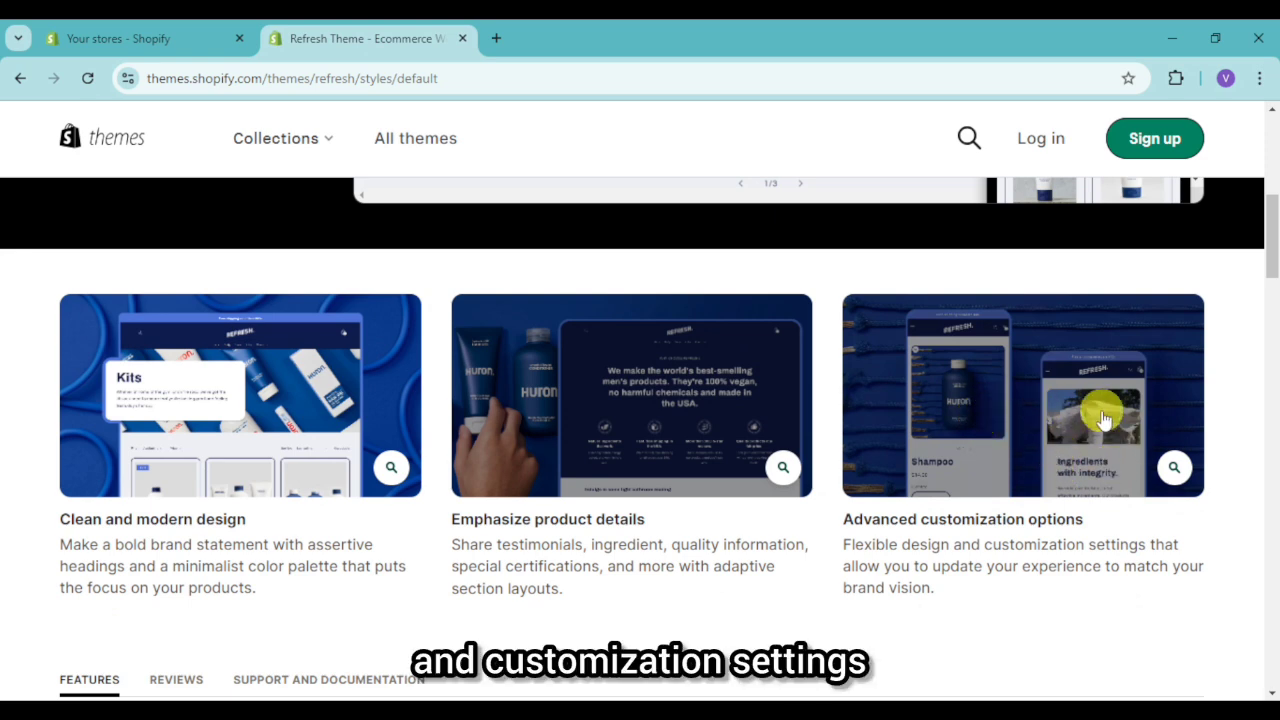
# Step: View the enlarged "Advanced customization options" preview image showing the mobile layouts, and close it
pyautogui.click(1177, 468)
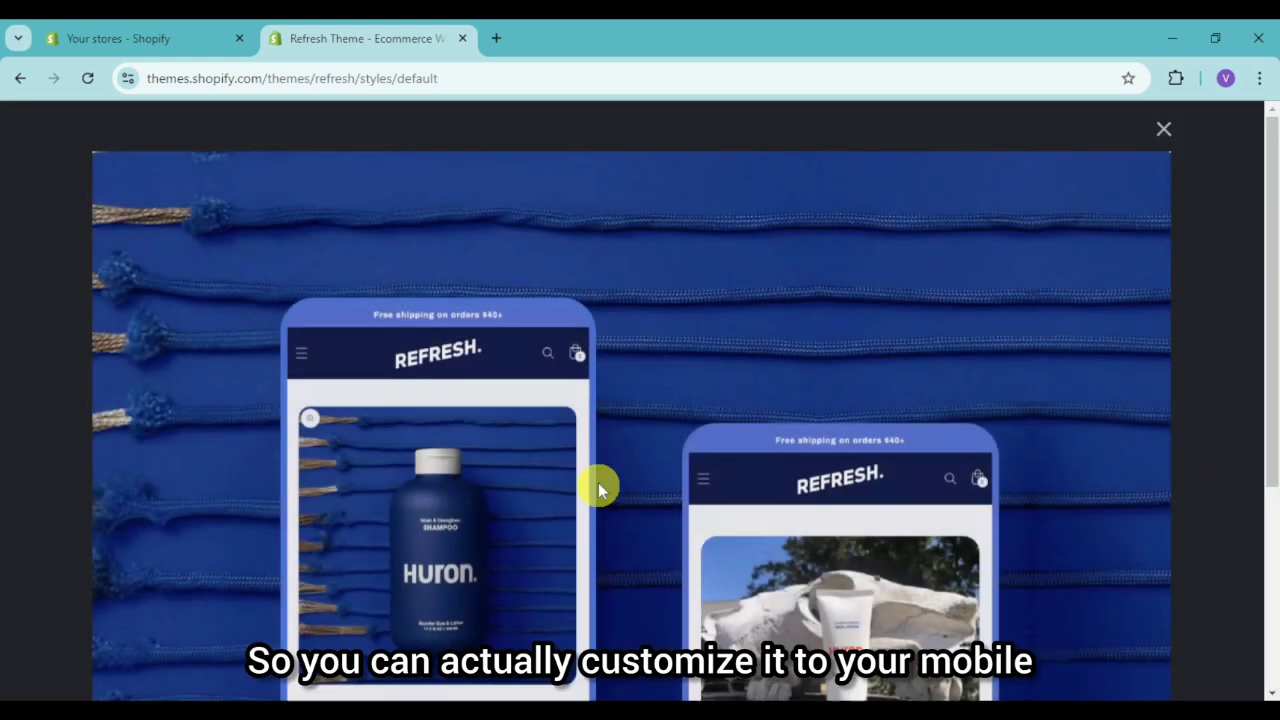
pyautogui.scroll(-2, 600, 490)
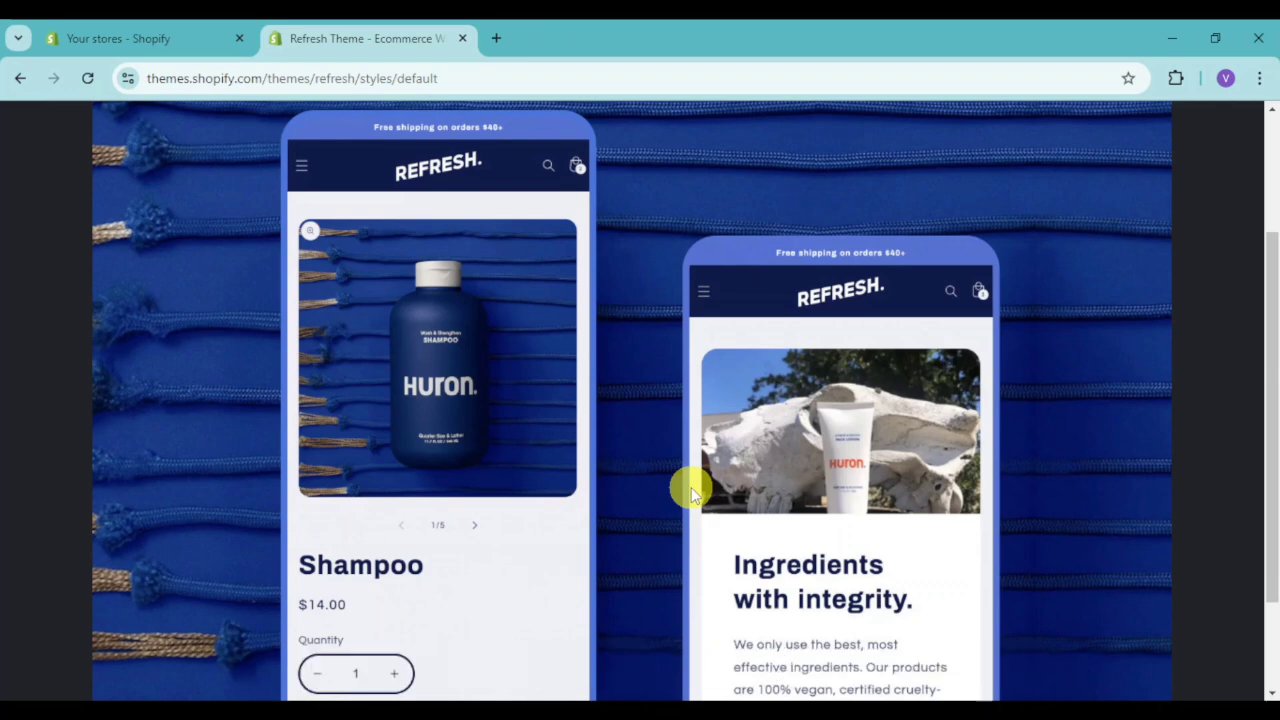
pyautogui.scroll(-2, 691, 487)
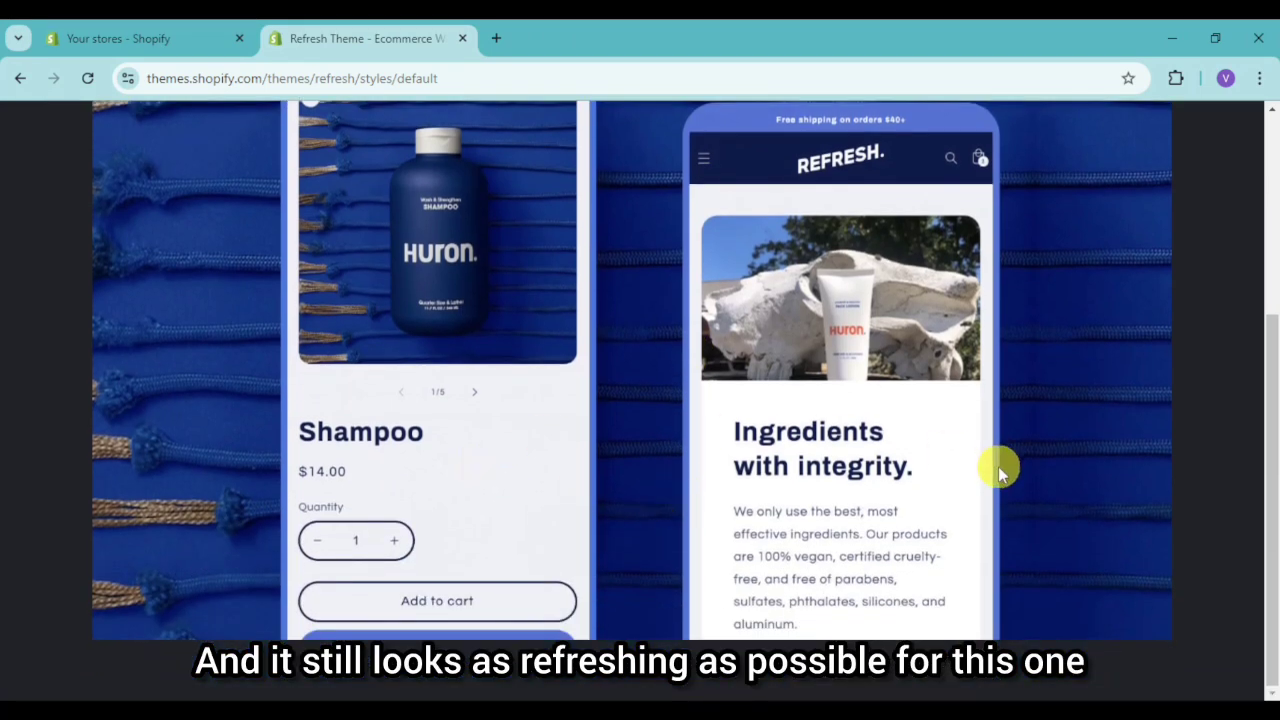
pyautogui.scroll(5, 1000, 460)
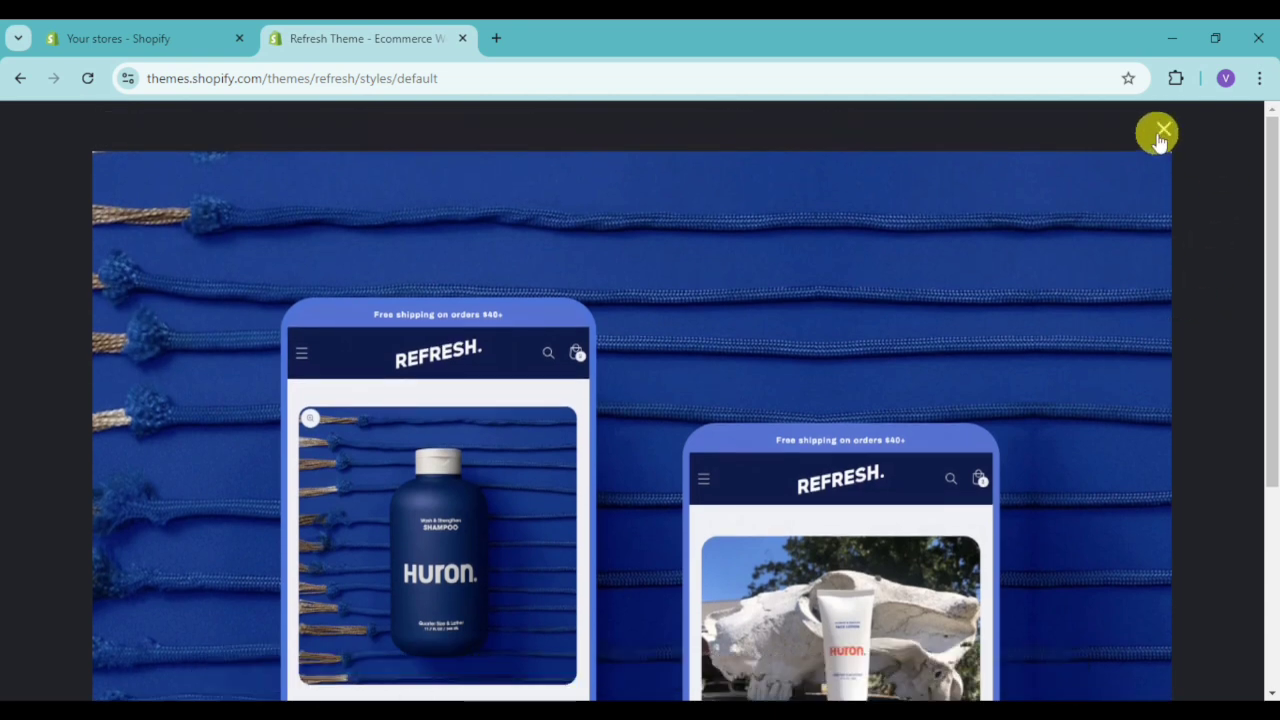
pyautogui.click(1162, 131)
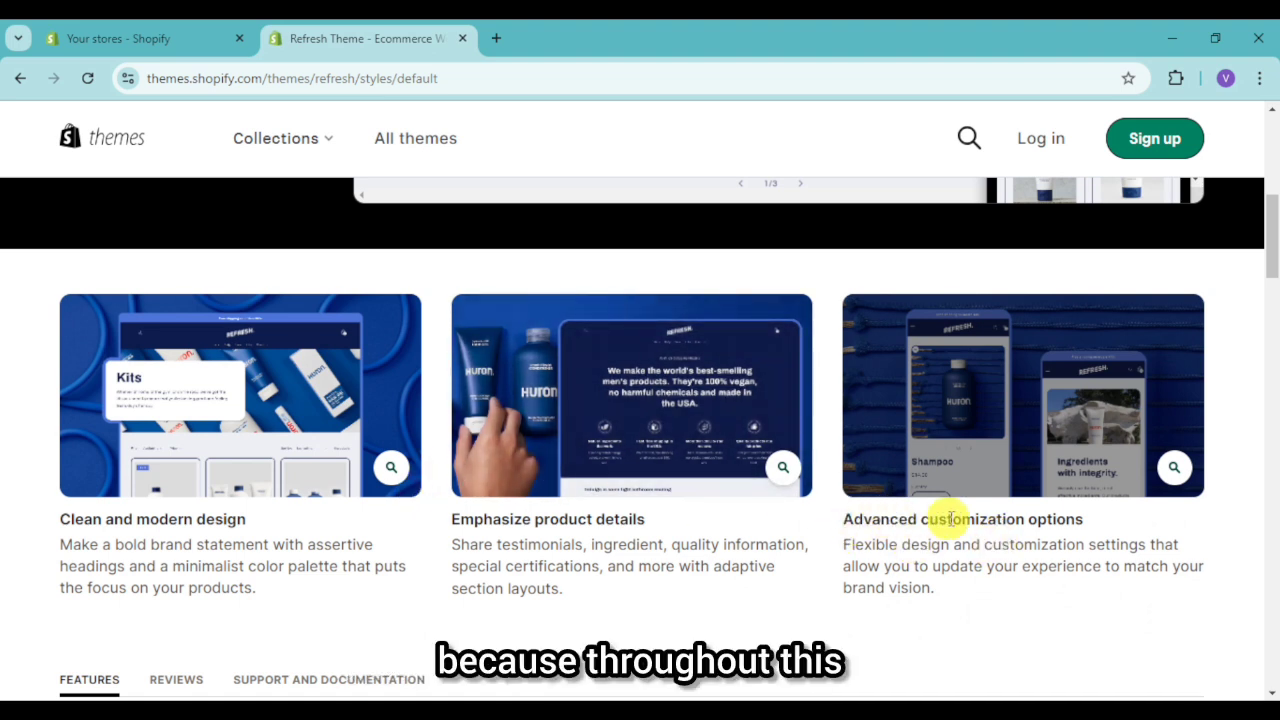
pyautogui.scroll(-2, 829, 540)
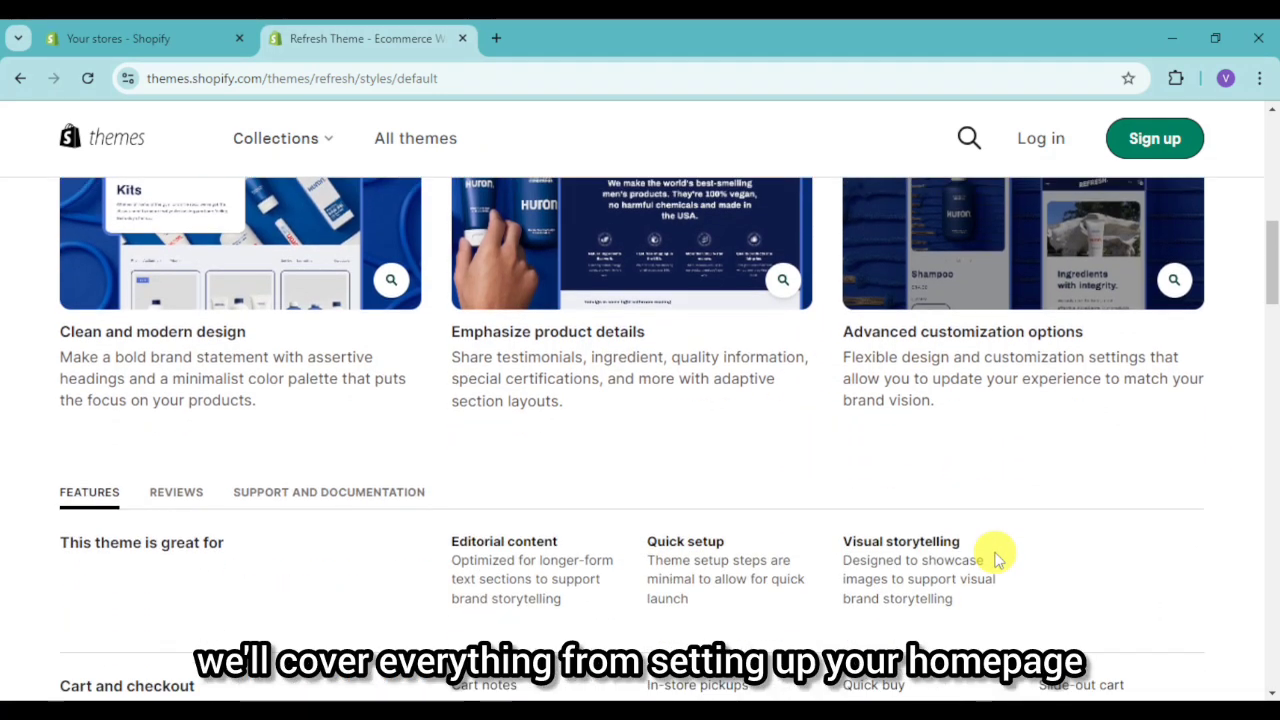
pyautogui.scroll(2, 998, 558)
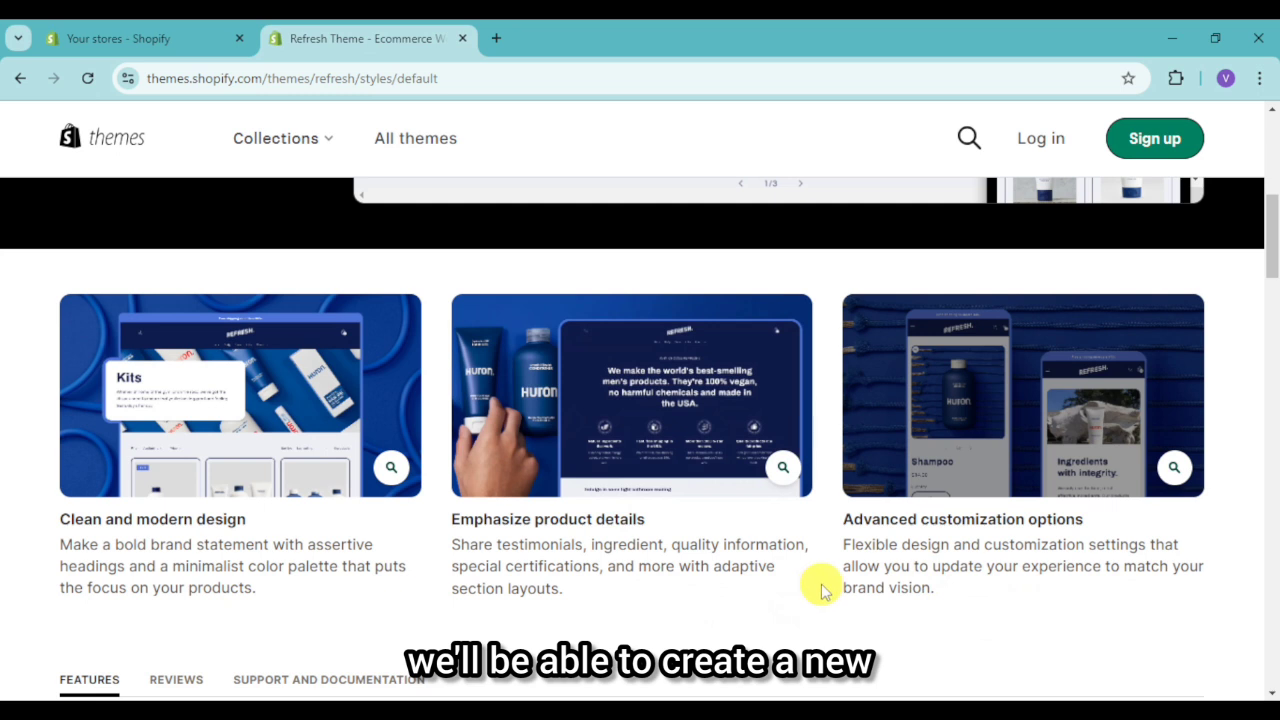
pyautogui.scroll(2, 821, 590)
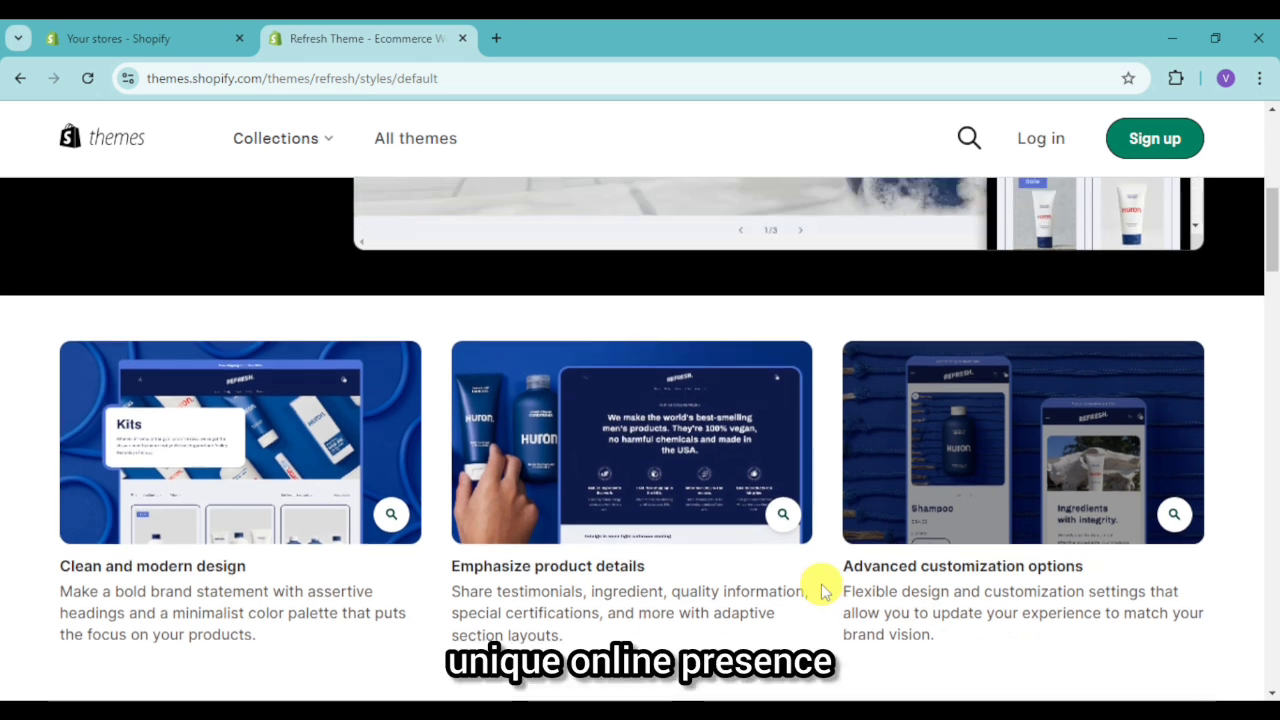
pyautogui.scroll(4, 823, 581)
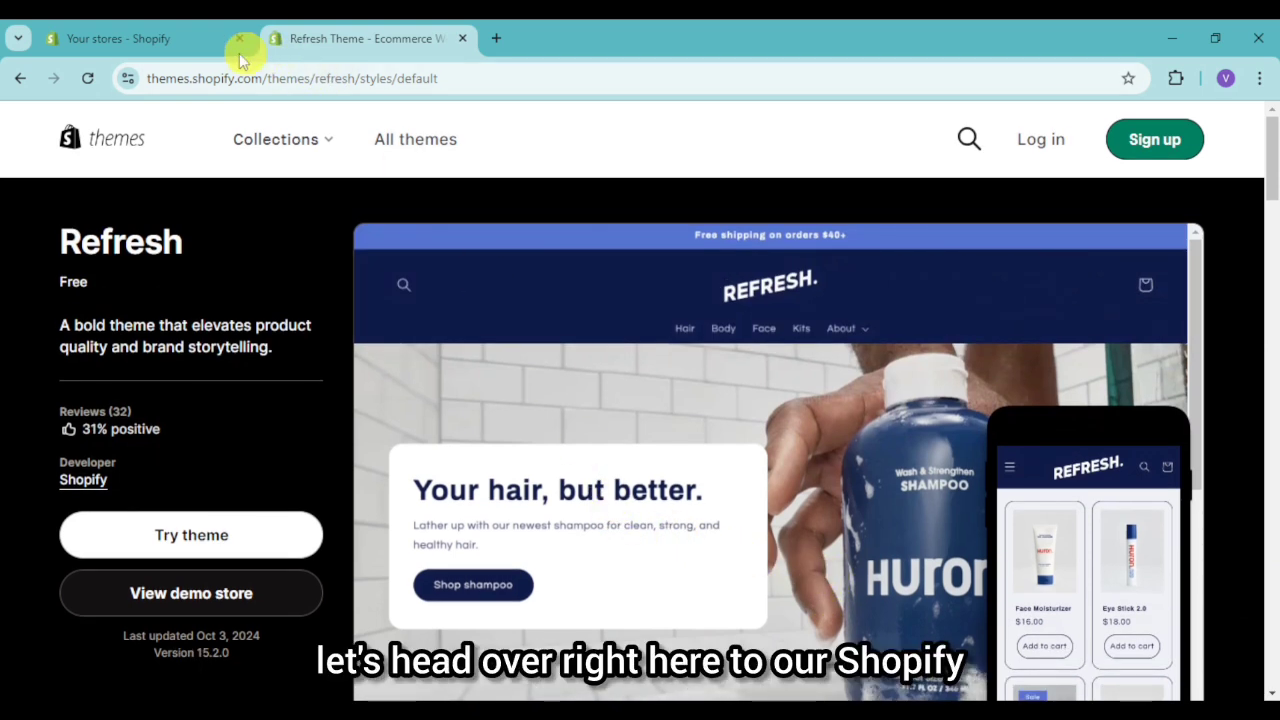
# Step: Start creating a new store from the Shopify stores list and choose "An online store" as the place to sell
pyautogui.click(145, 40)
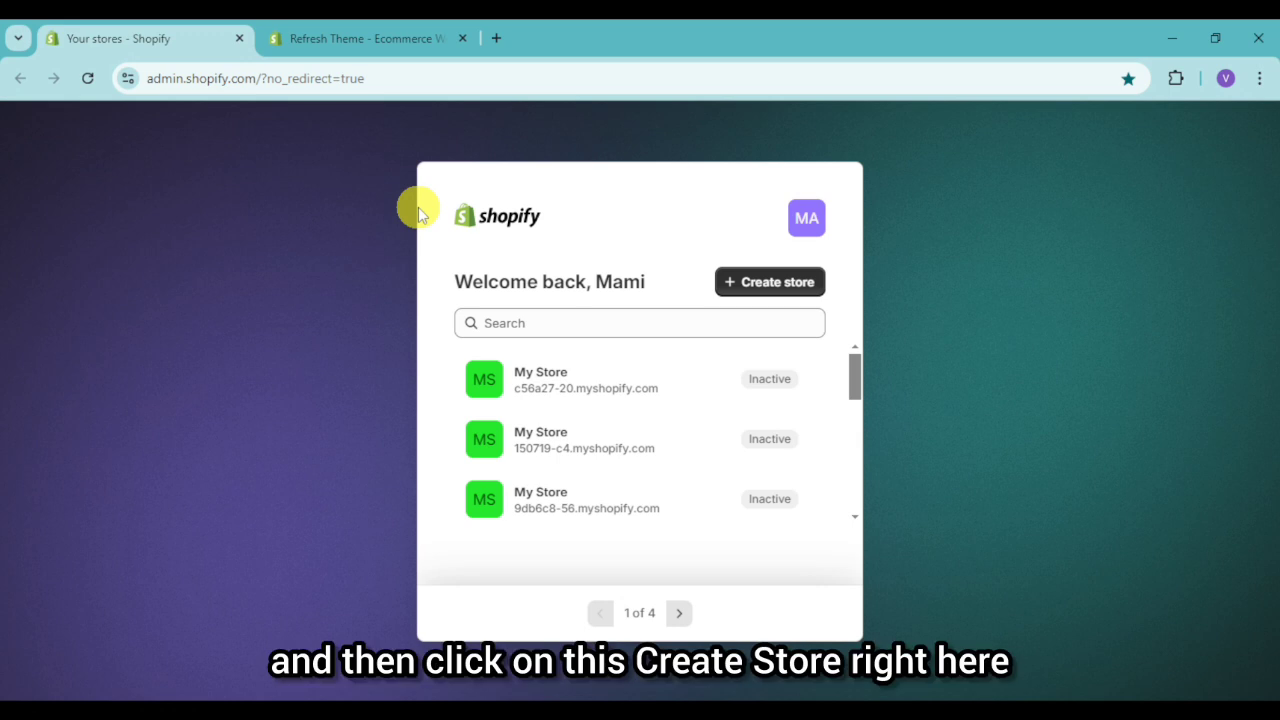
pyautogui.click(764, 291)
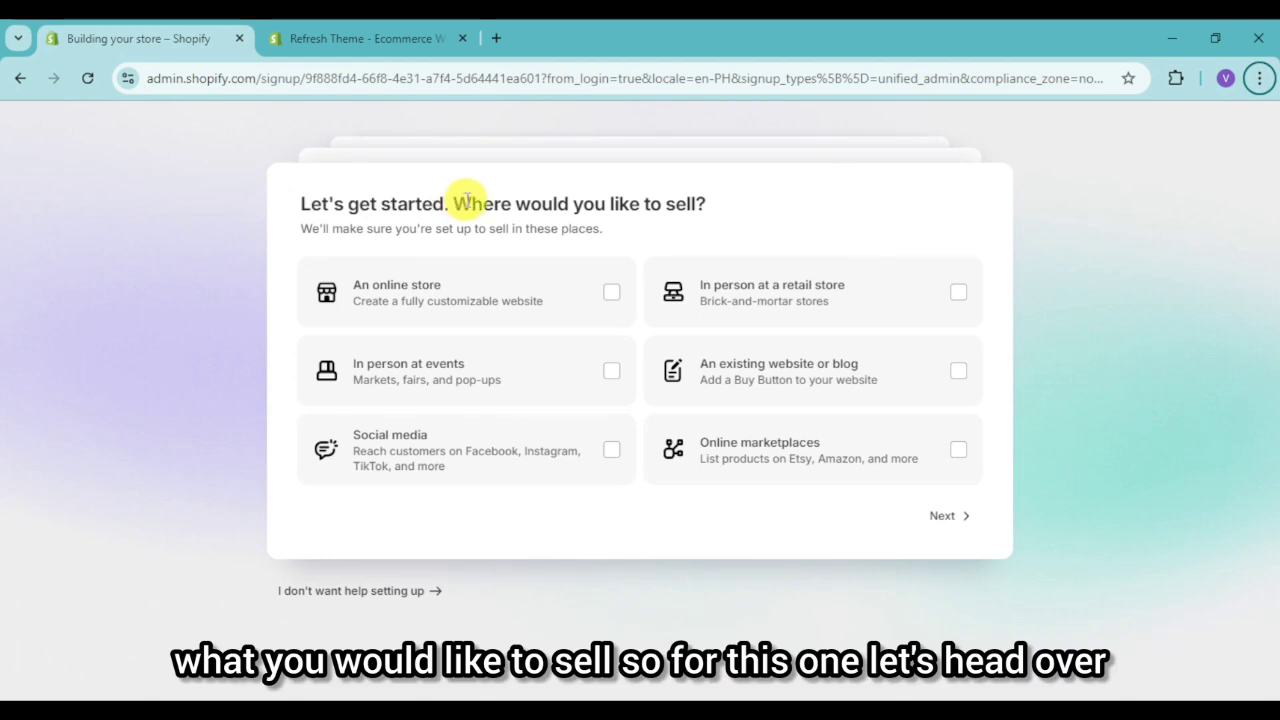
pyautogui.click(606, 294)
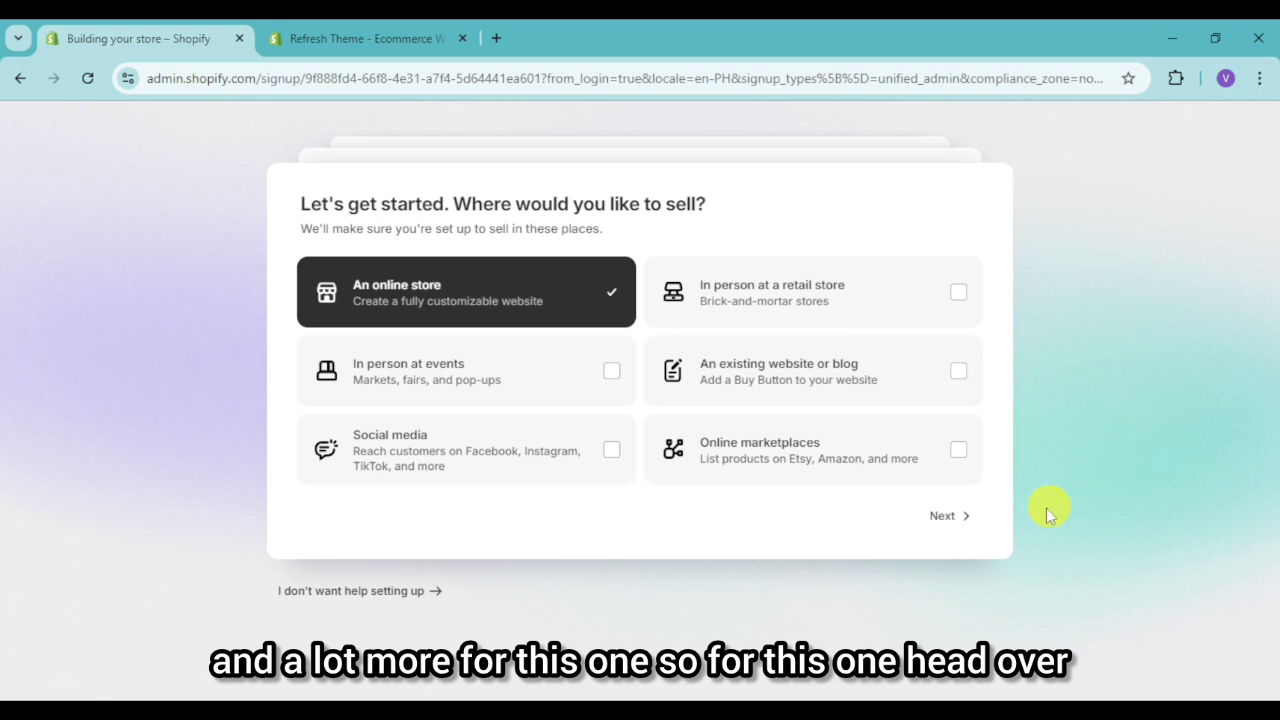
pyautogui.click(925, 518)
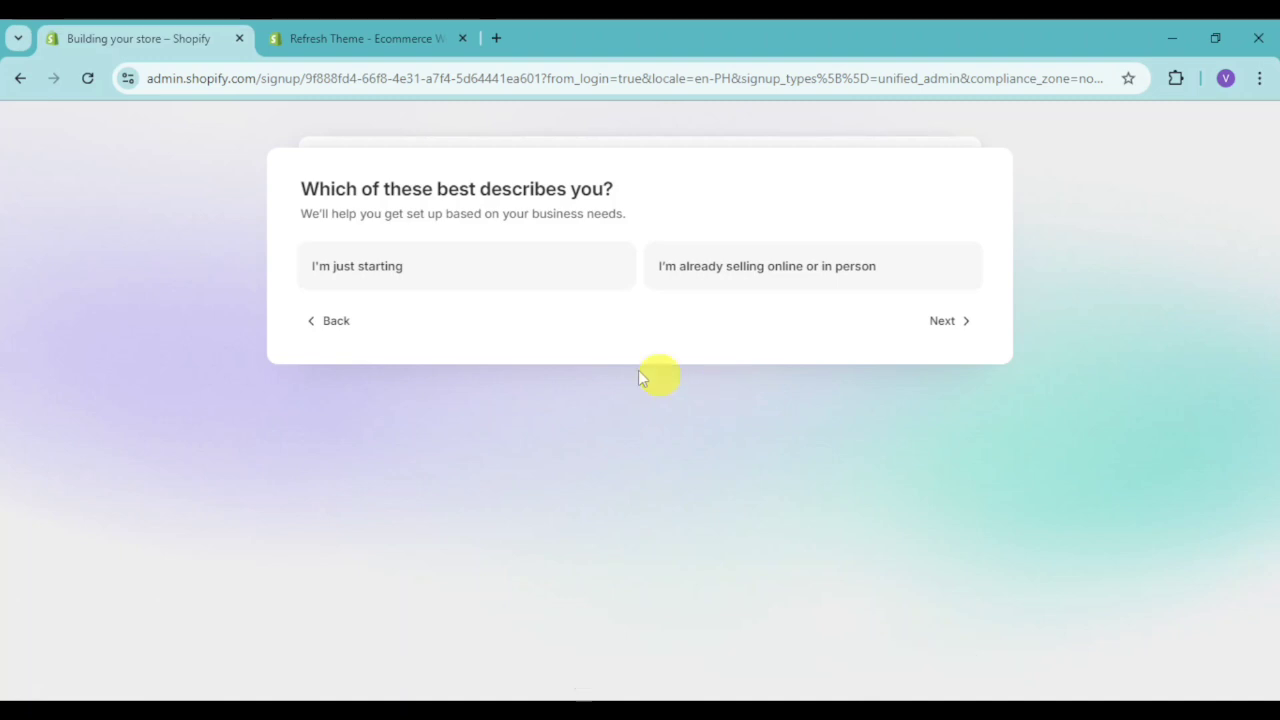
# Step: Describe the business as "I'm just starting" and choose "Products I buy or make myself" and "Dropshipping products" as what it sells
pyautogui.click(515, 268)
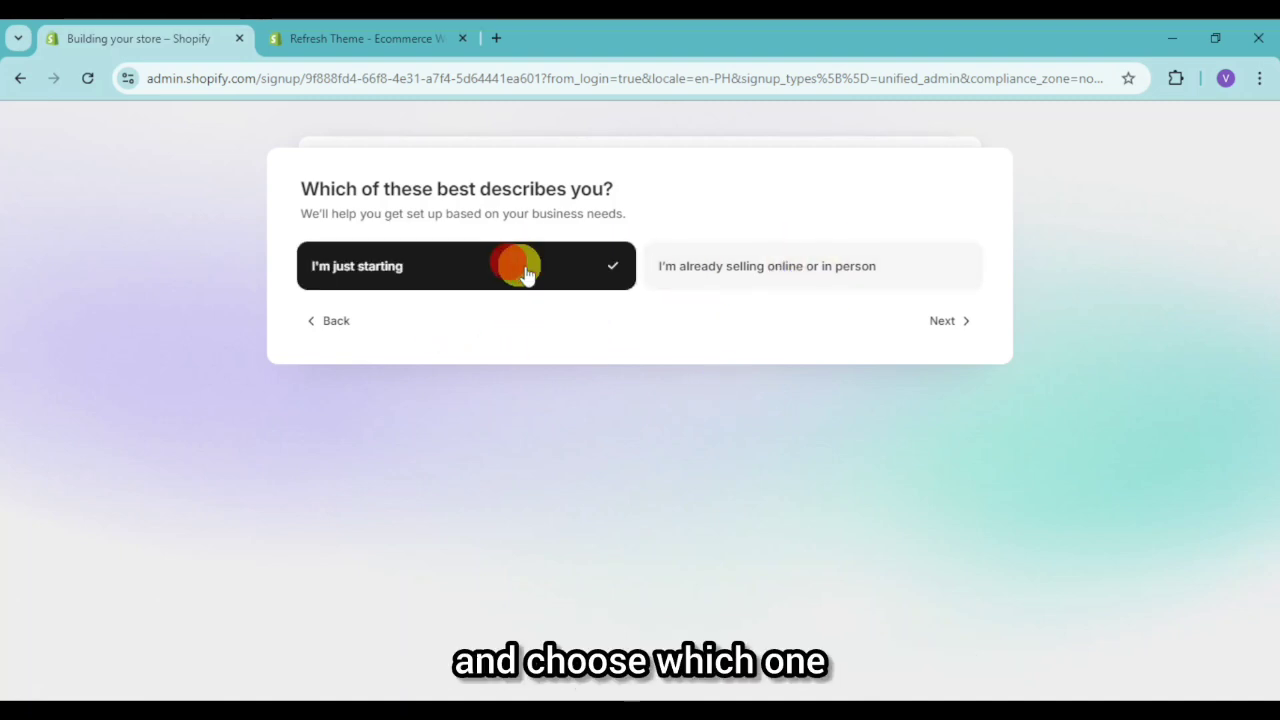
pyautogui.click(938, 324)
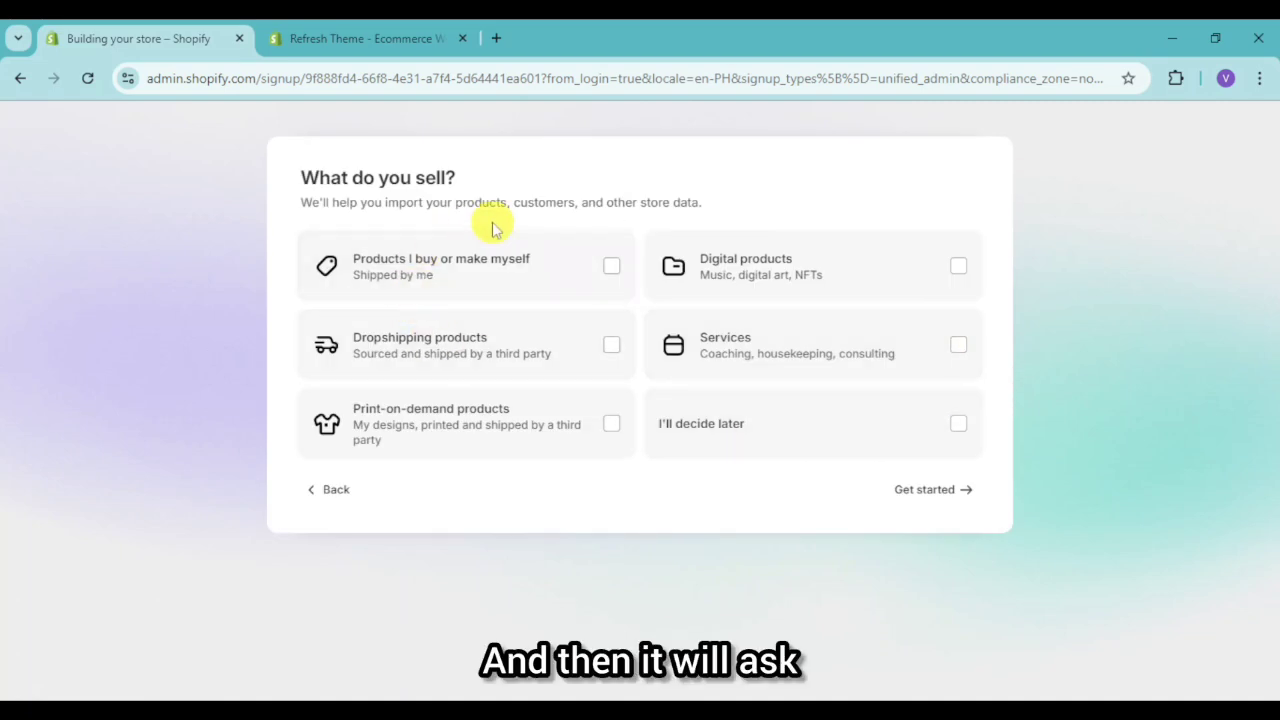
pyautogui.click(613, 268)
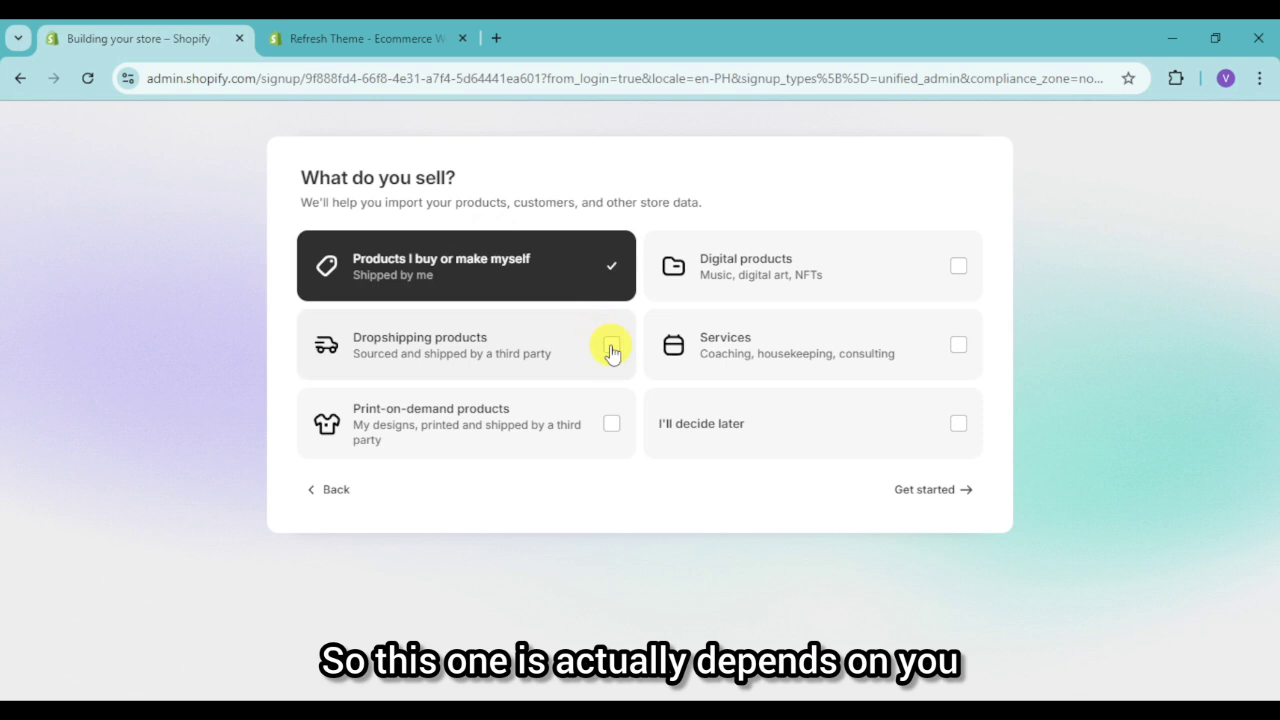
pyautogui.click(611, 348)
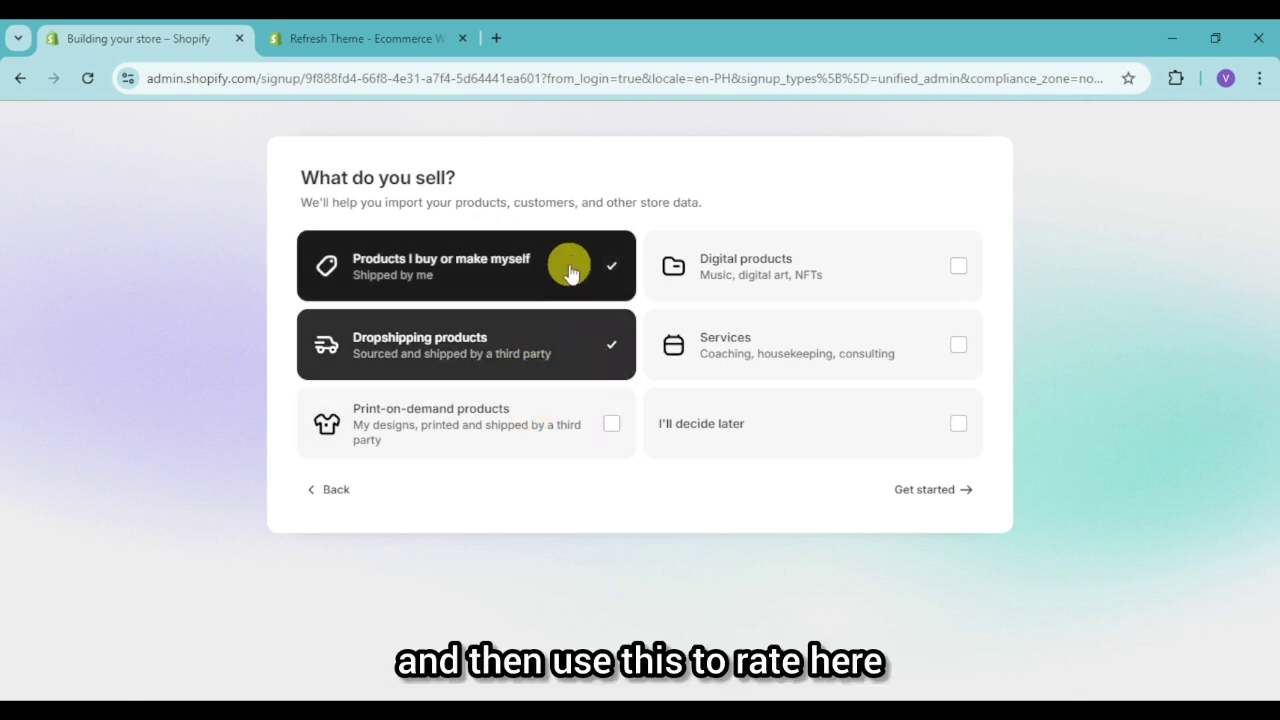
pyautogui.click(920, 497)
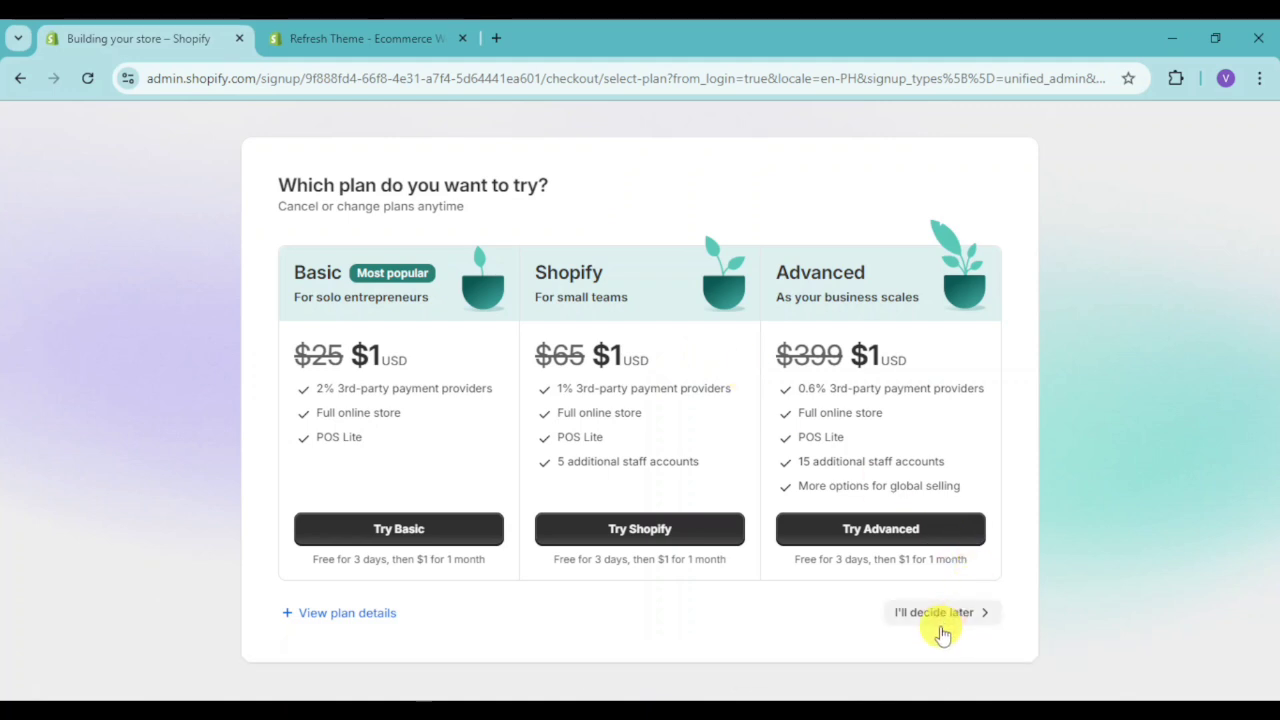
# Step: Postpone choosing a plan with "I'll decide later" and collapse the trial pop-up on the new store's dashboard
pyautogui.click(950, 613)
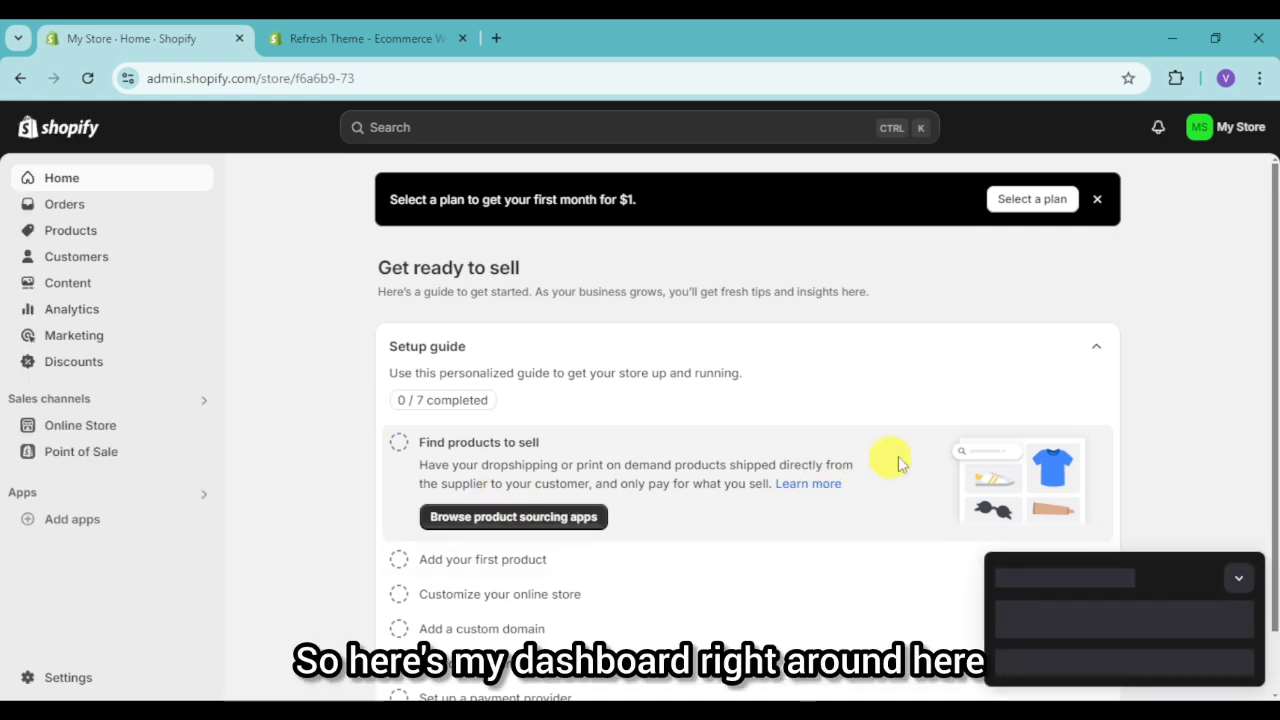
pyautogui.click(1242, 580)
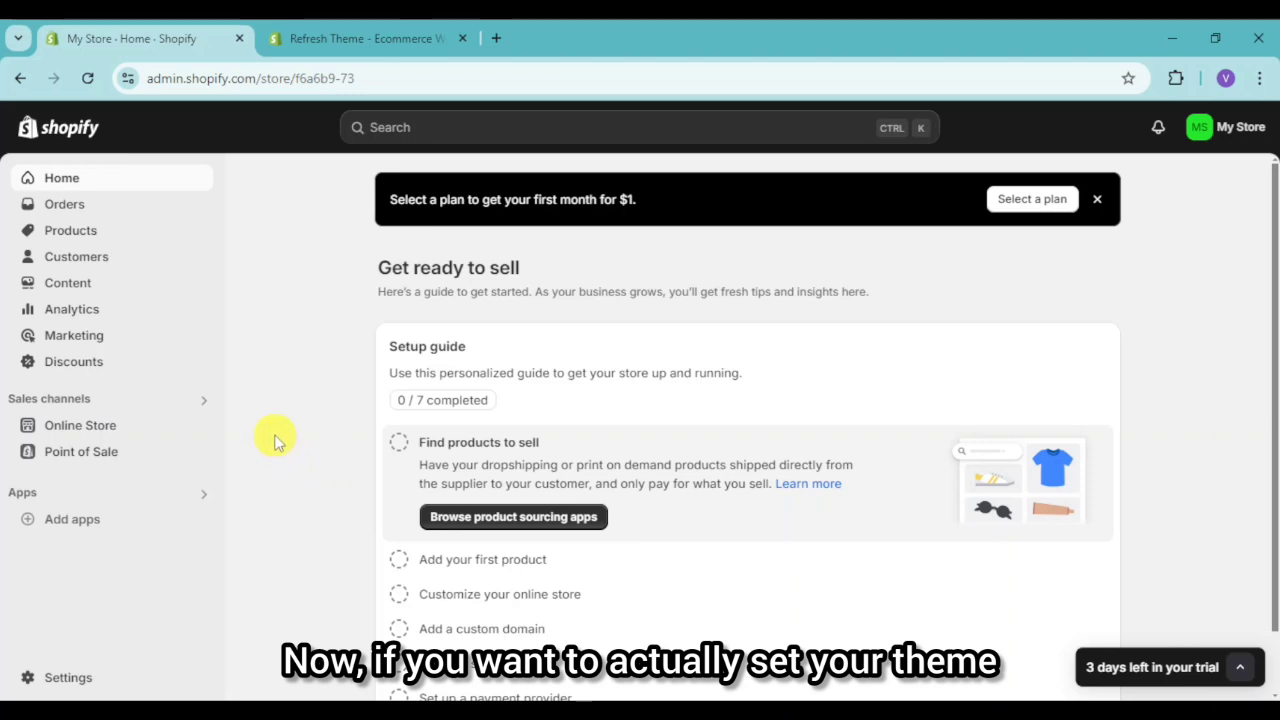
# Step: Open the Online Store's themes page and look over the current theme and the theme library
pyautogui.click(89, 434)
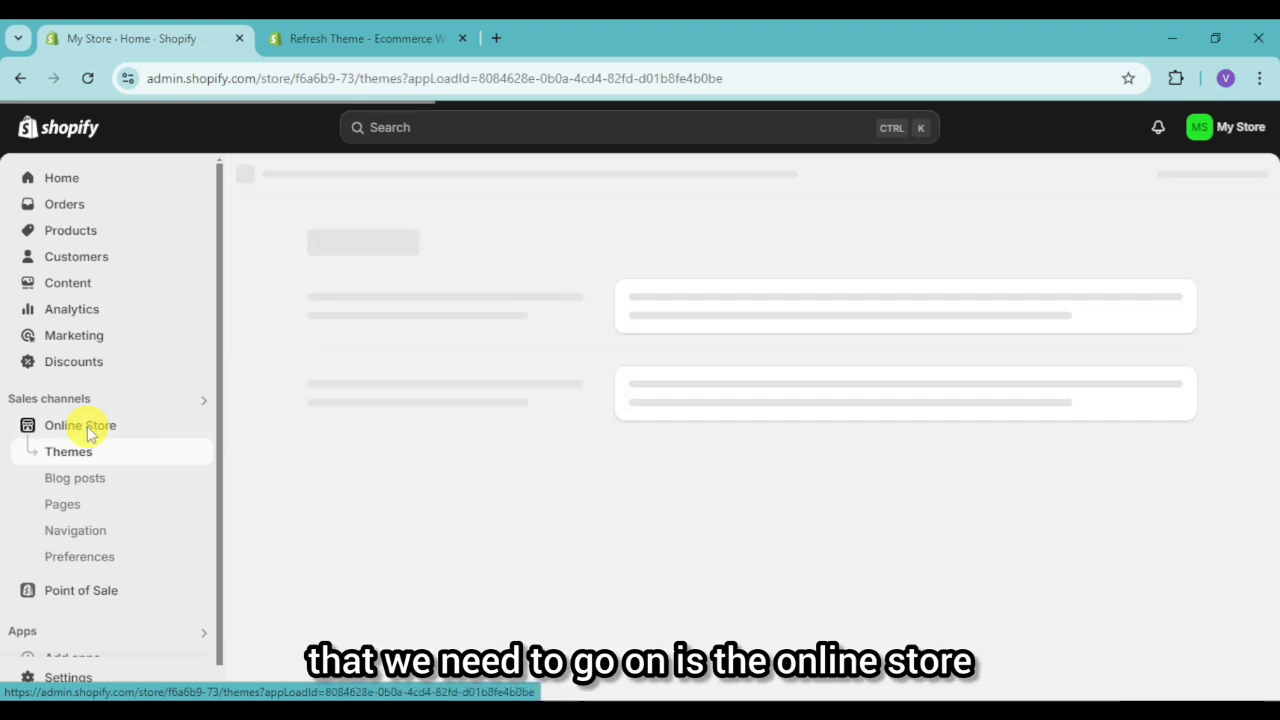
pyautogui.scroll(-1, 88, 427)
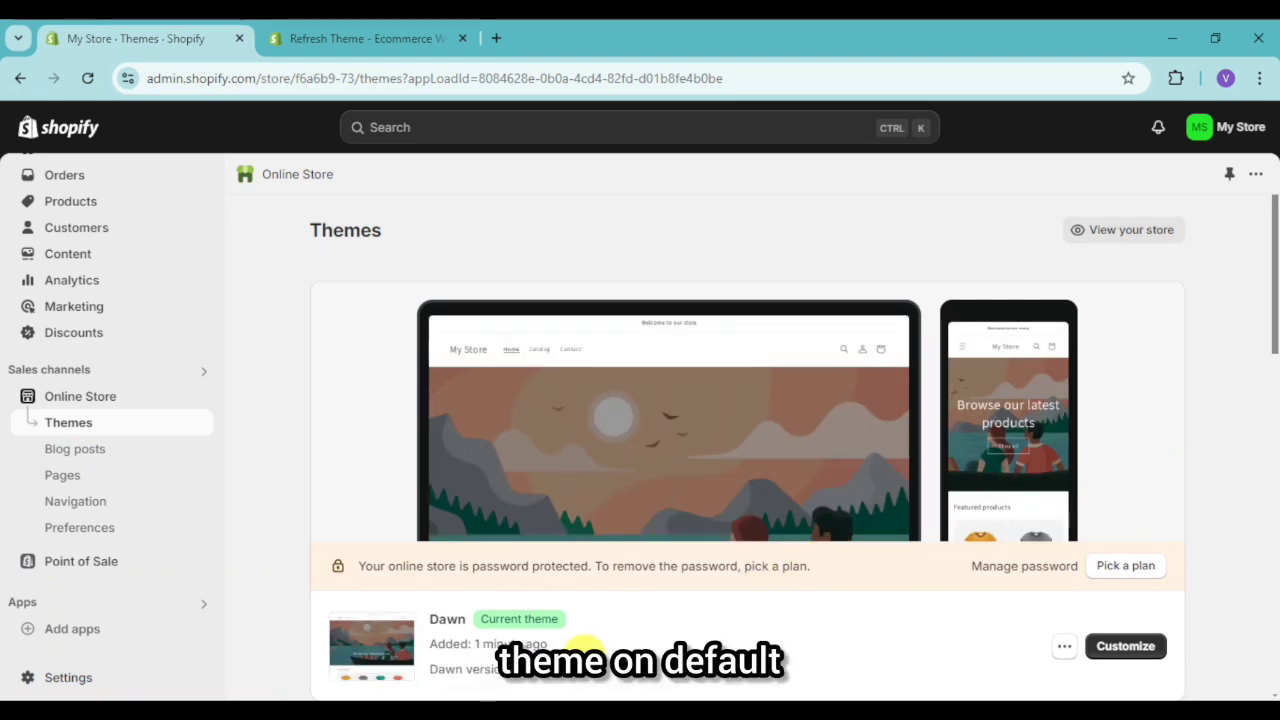
pyautogui.scroll(-2, 895, 568)
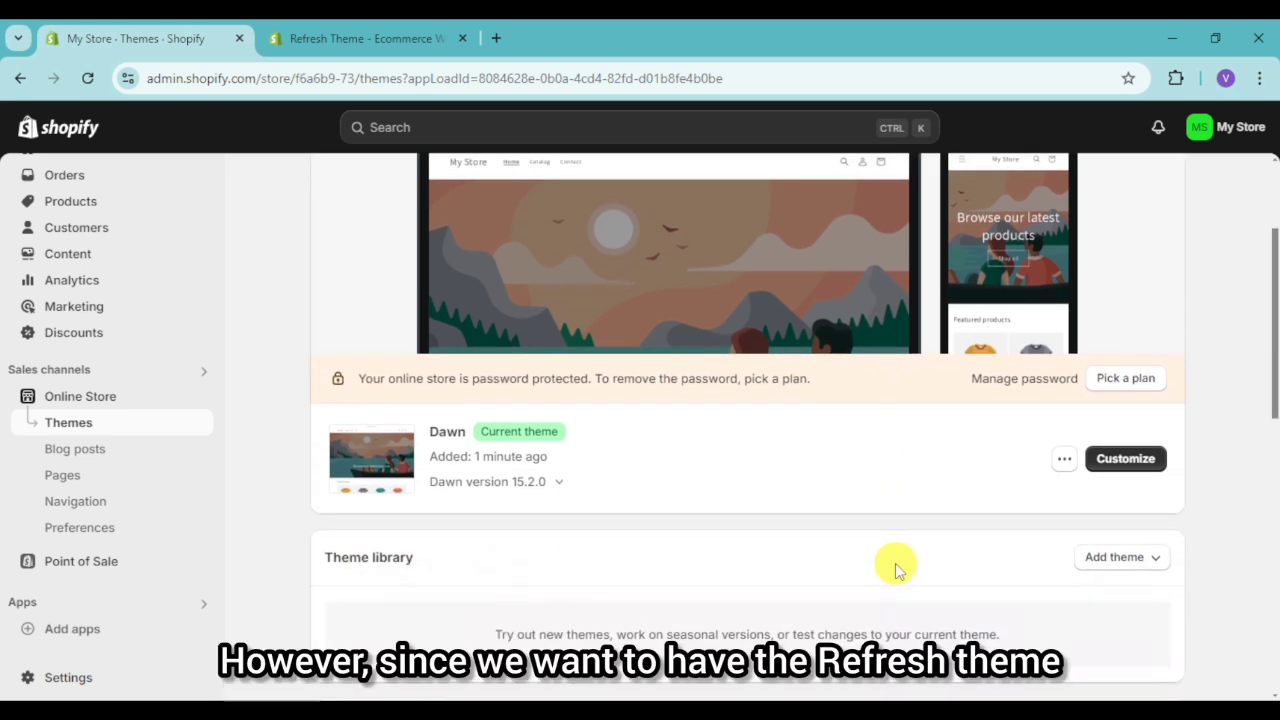
pyautogui.scroll(1, 895, 568)
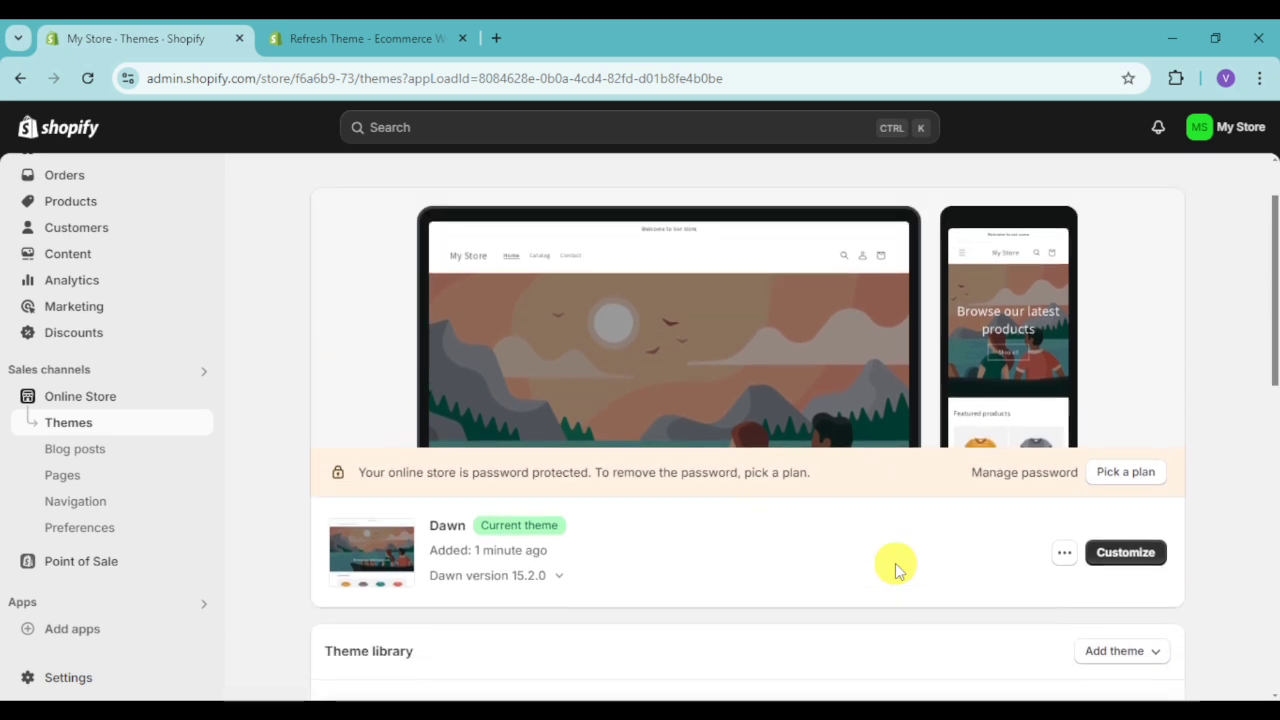
# Step: Visit the Shopify Theme Store to add a new theme to the store's theme library
pyautogui.scroll(-1, 915, 545)
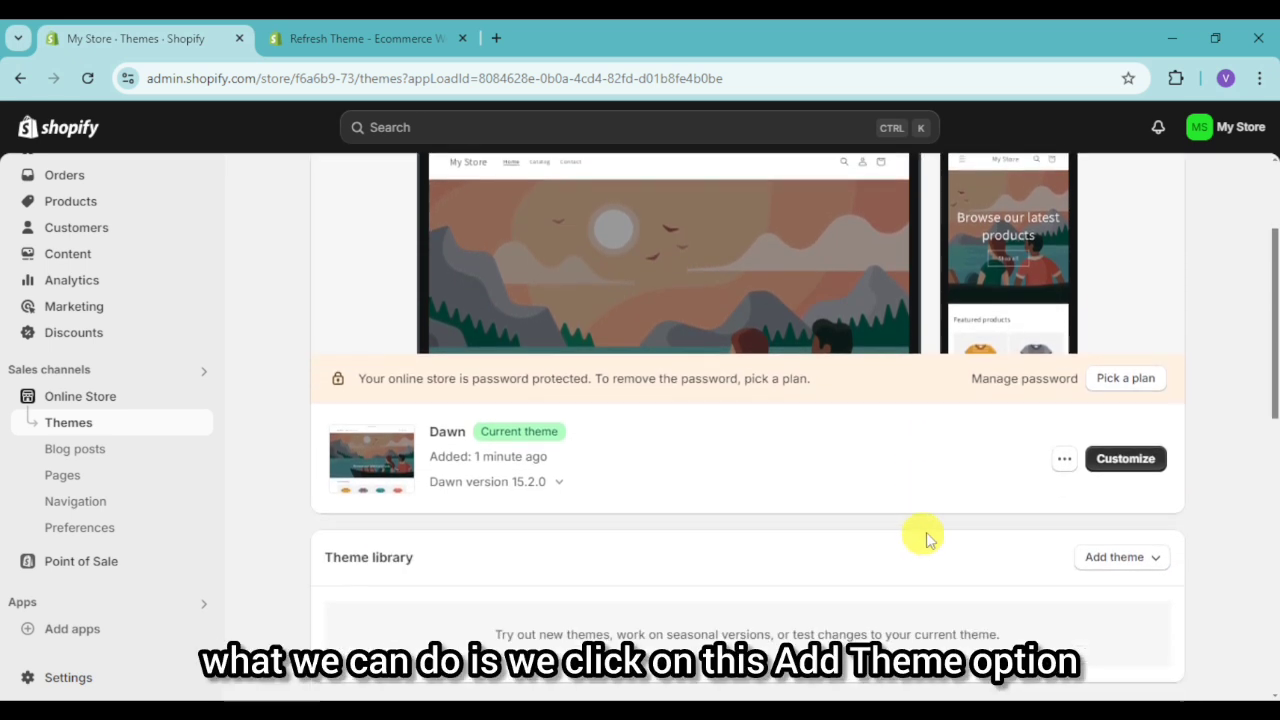
pyautogui.click(1097, 563)
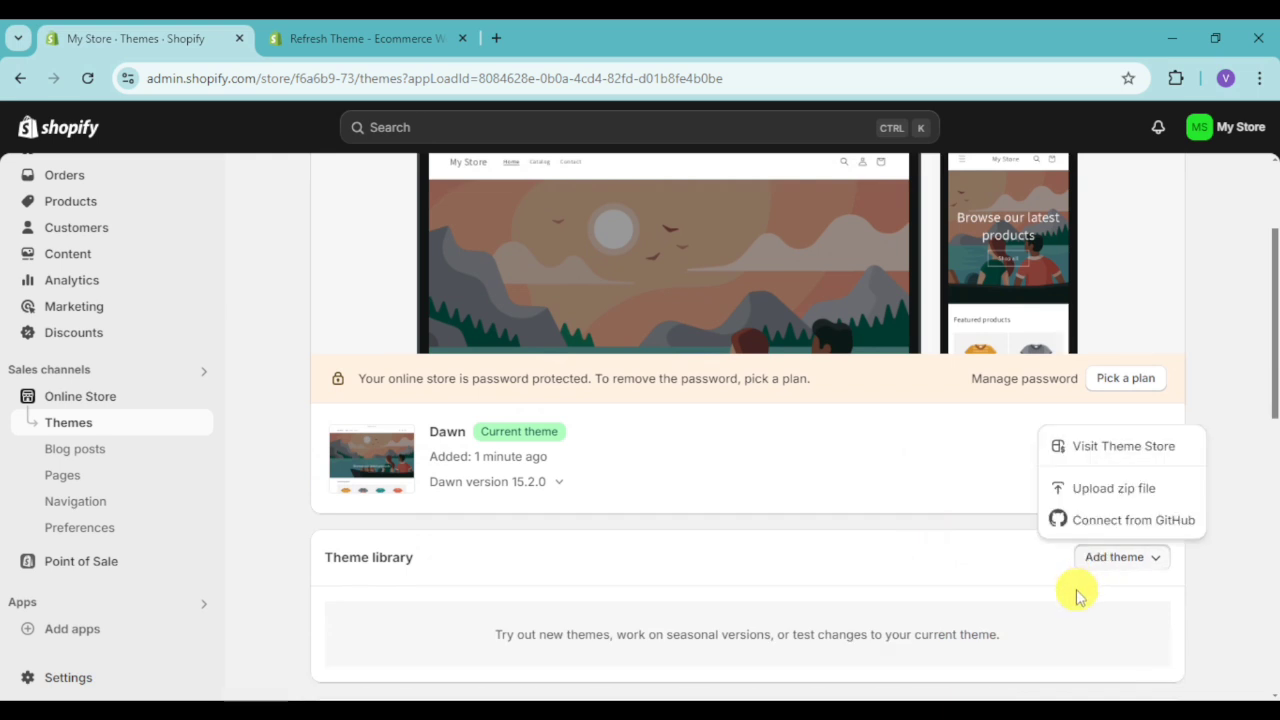
pyautogui.click(1120, 450)
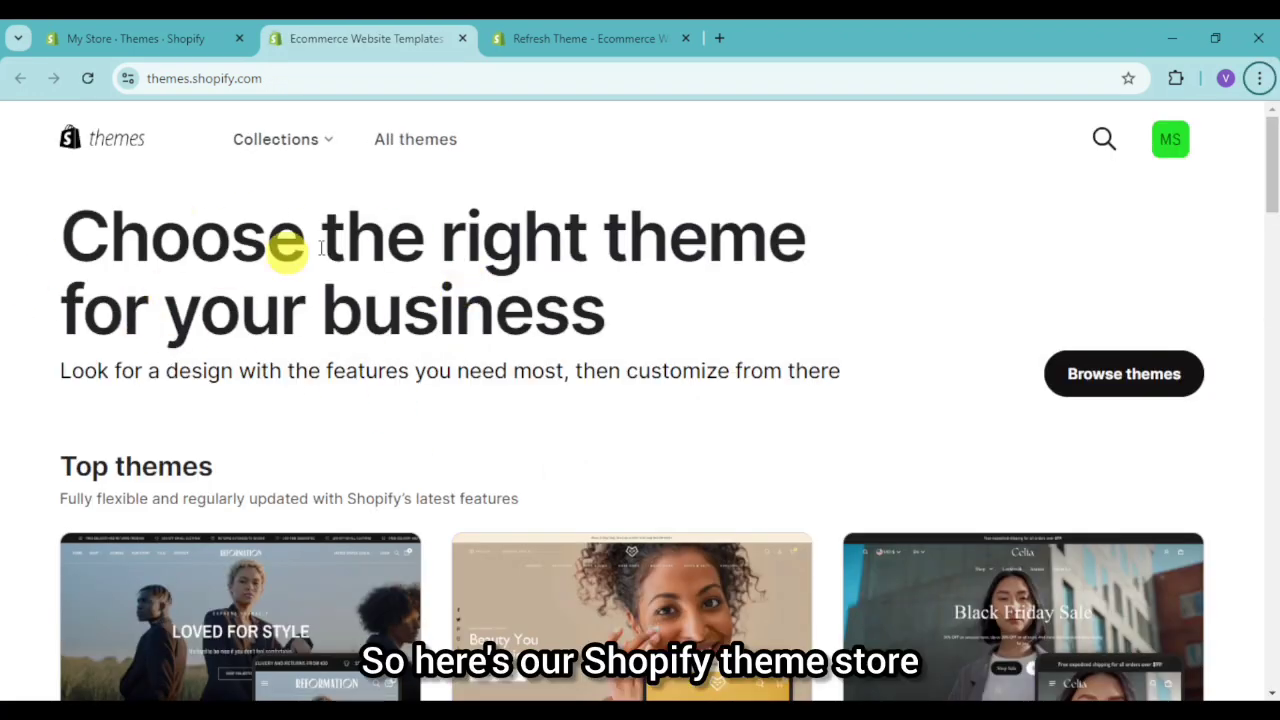
# Step: Browse the Theme Store's home page, checking the top themes, new themes and store showcases for the Refresh theme
pyautogui.scroll(-2, 263, 286)
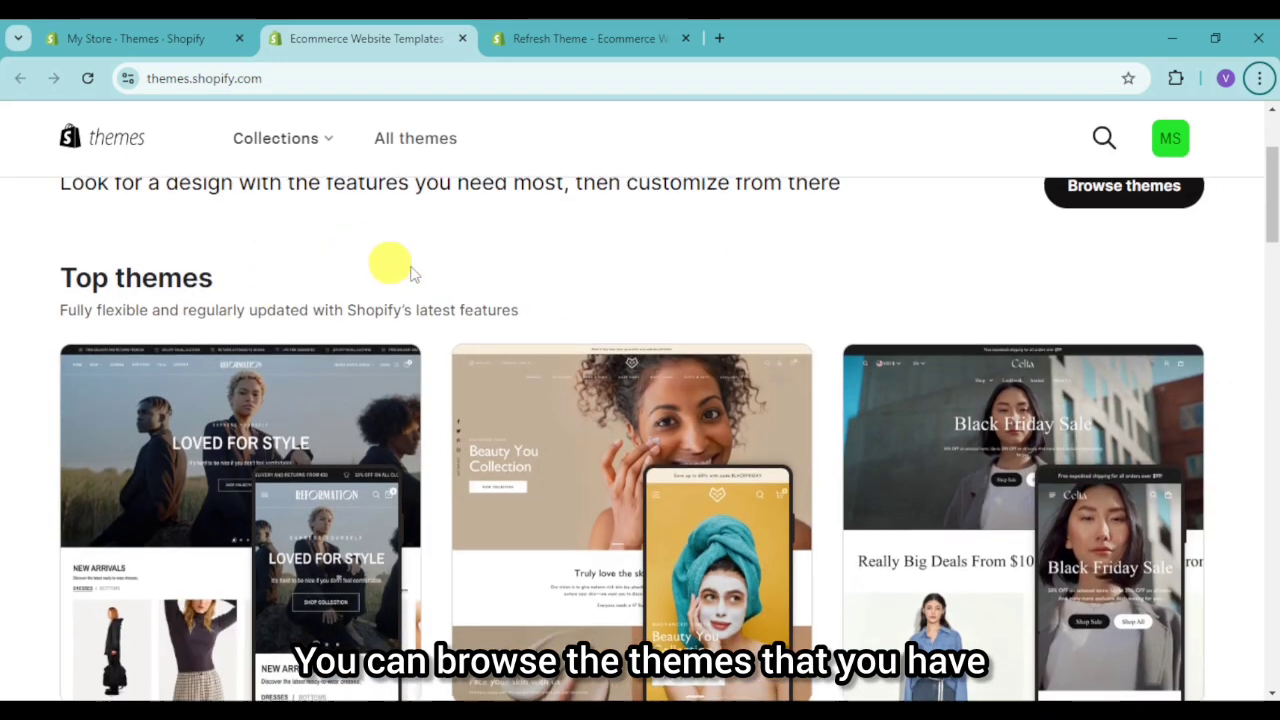
pyautogui.scroll(-1, 506, 289)
pyautogui.scroll(-3, 930, 414)
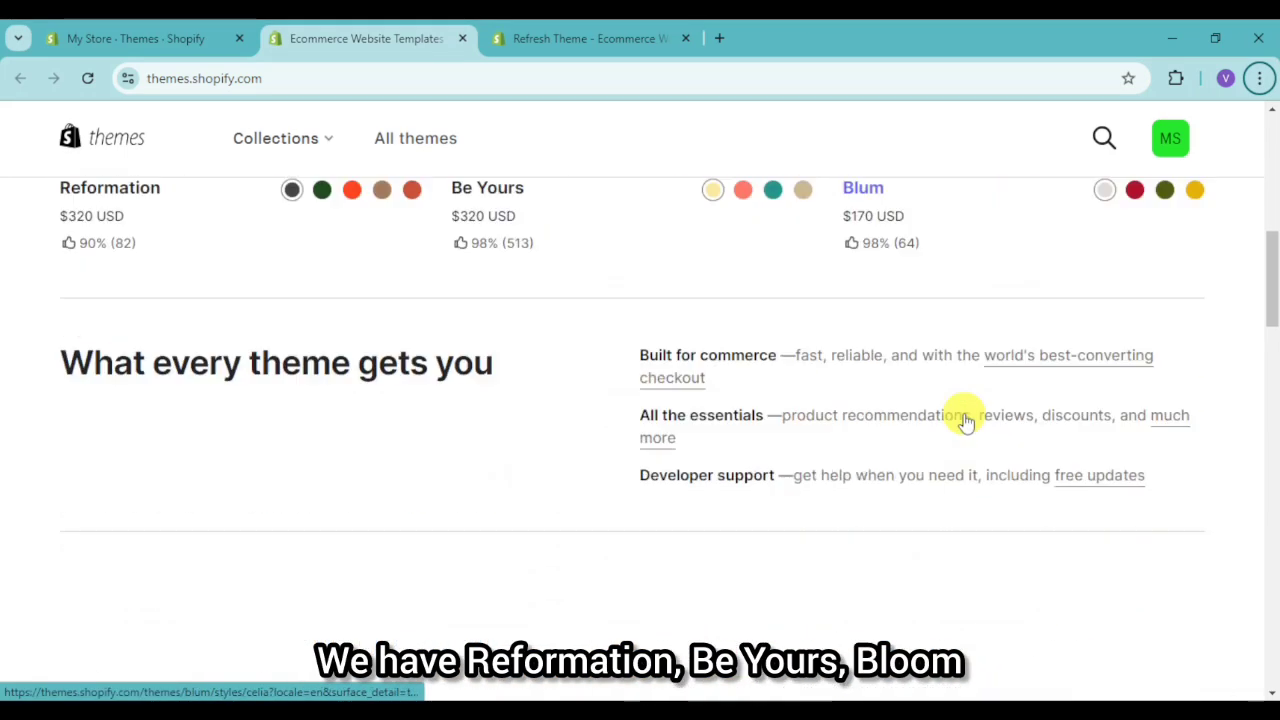
pyautogui.scroll(1, 680, 385)
pyautogui.scroll(2, 680, 385)
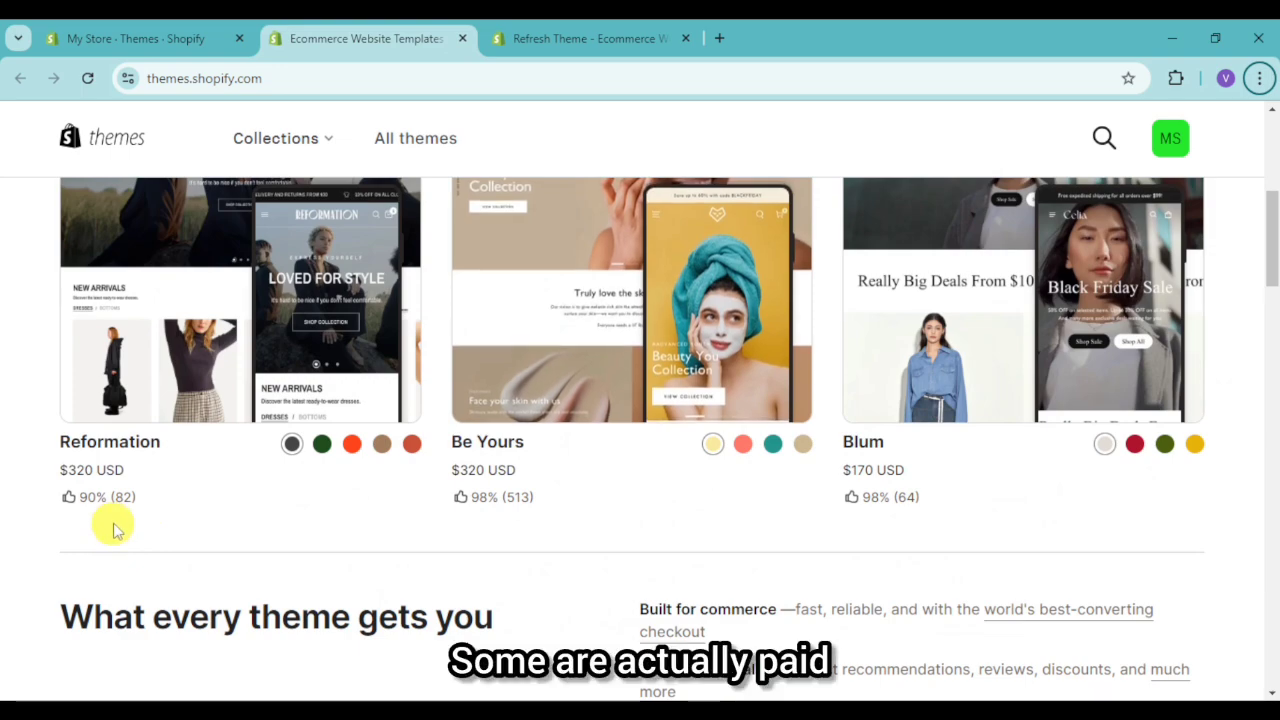
pyautogui.scroll(1, 740, 490)
pyautogui.scroll(-6, 840, 500)
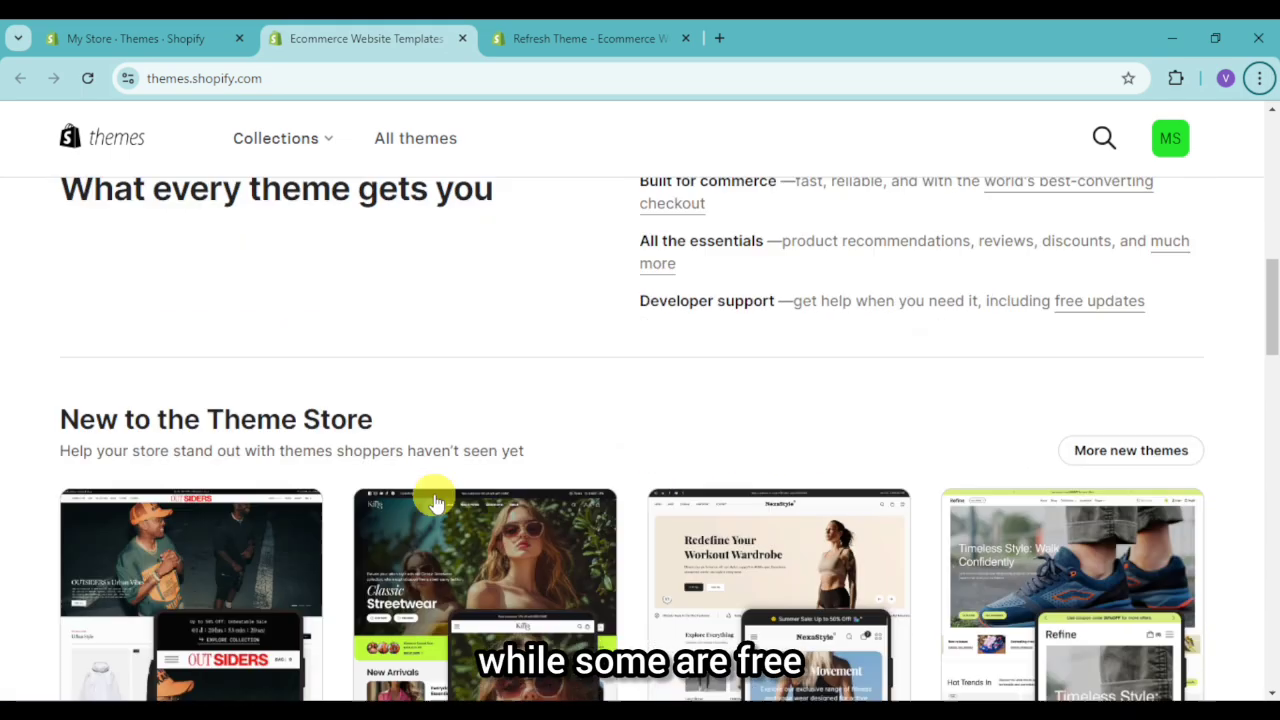
pyautogui.scroll(-9, 922, 372)
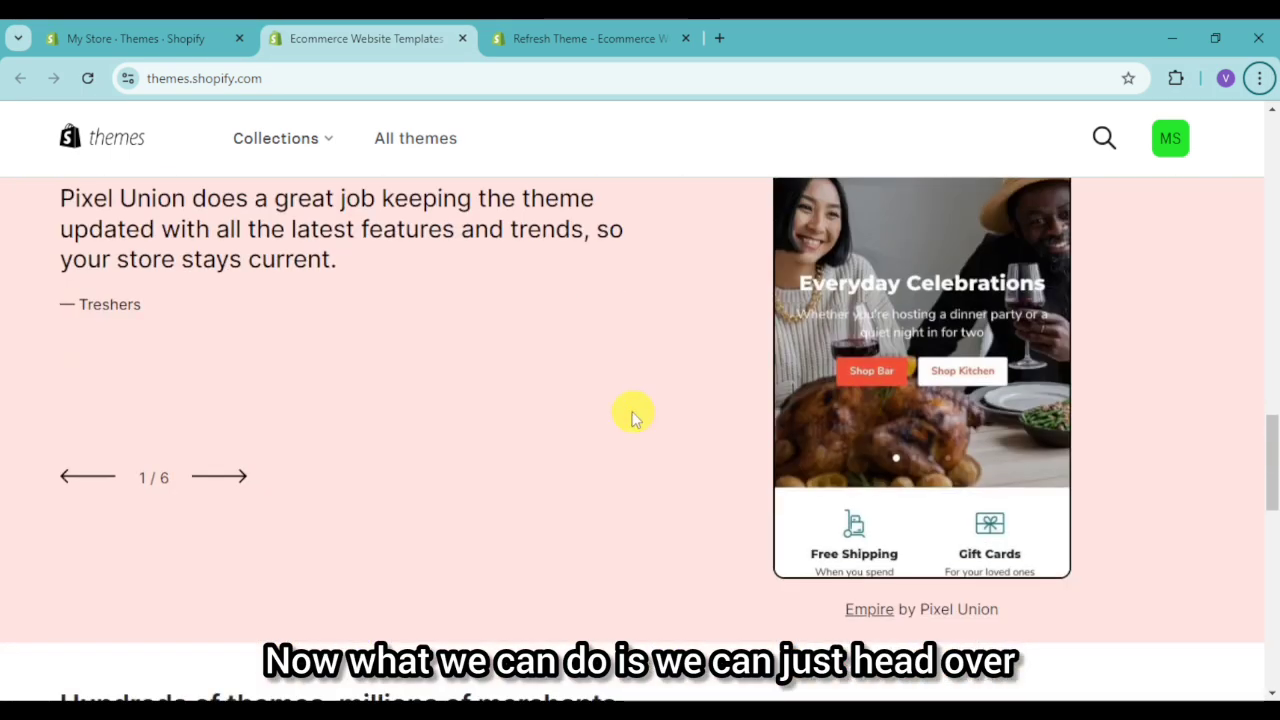
pyautogui.scroll(-5, 975, 445)
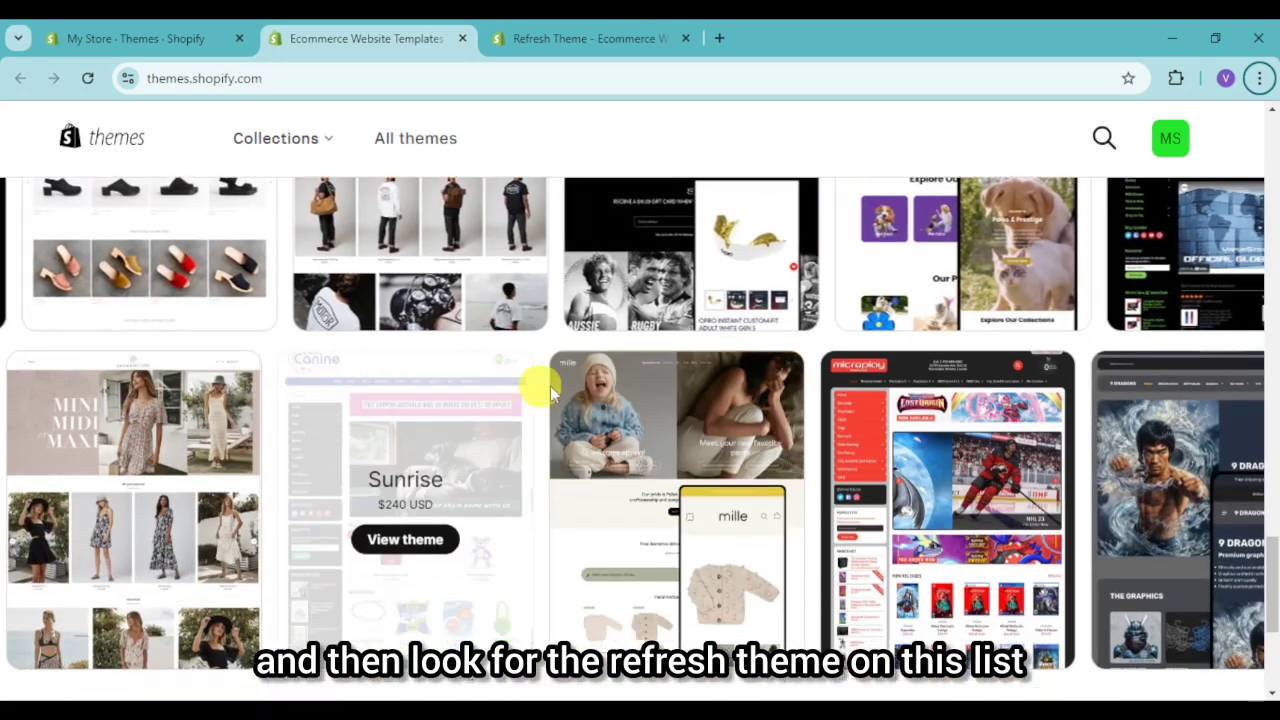
pyautogui.scroll(5, 1014, 454)
pyautogui.scroll(15, 1000, 440)
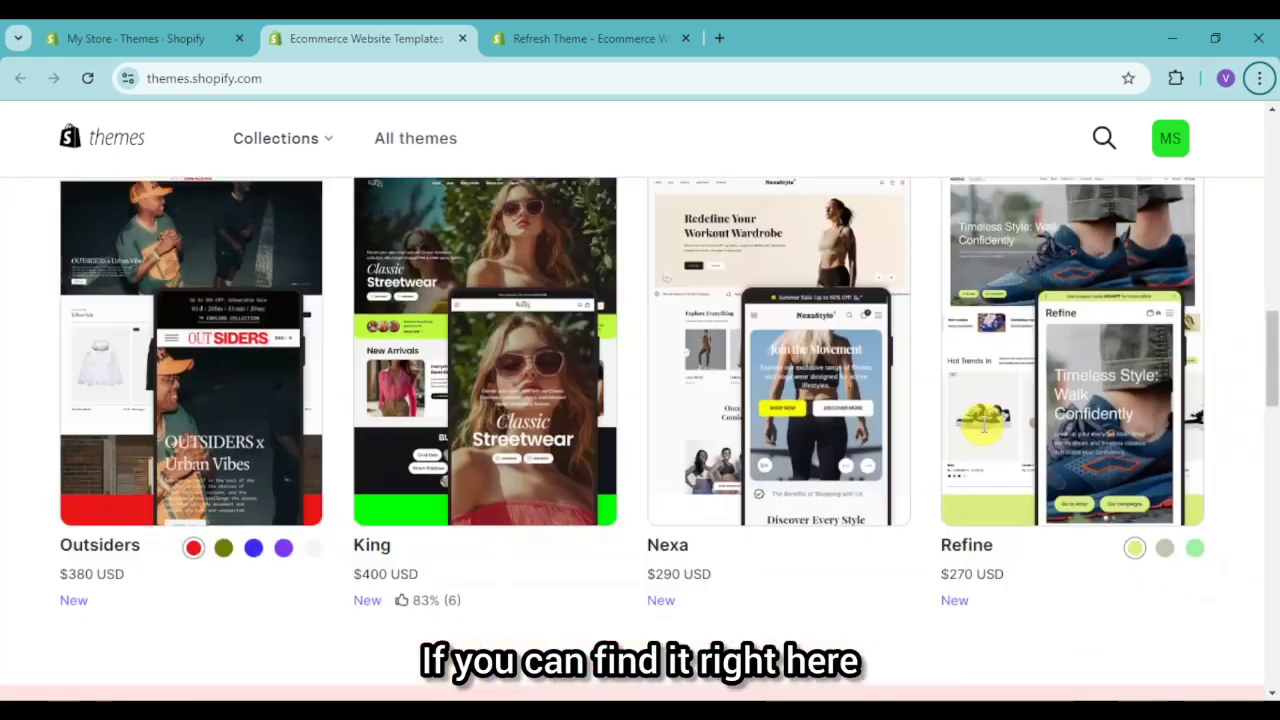
pyautogui.scroll(3, 988, 428)
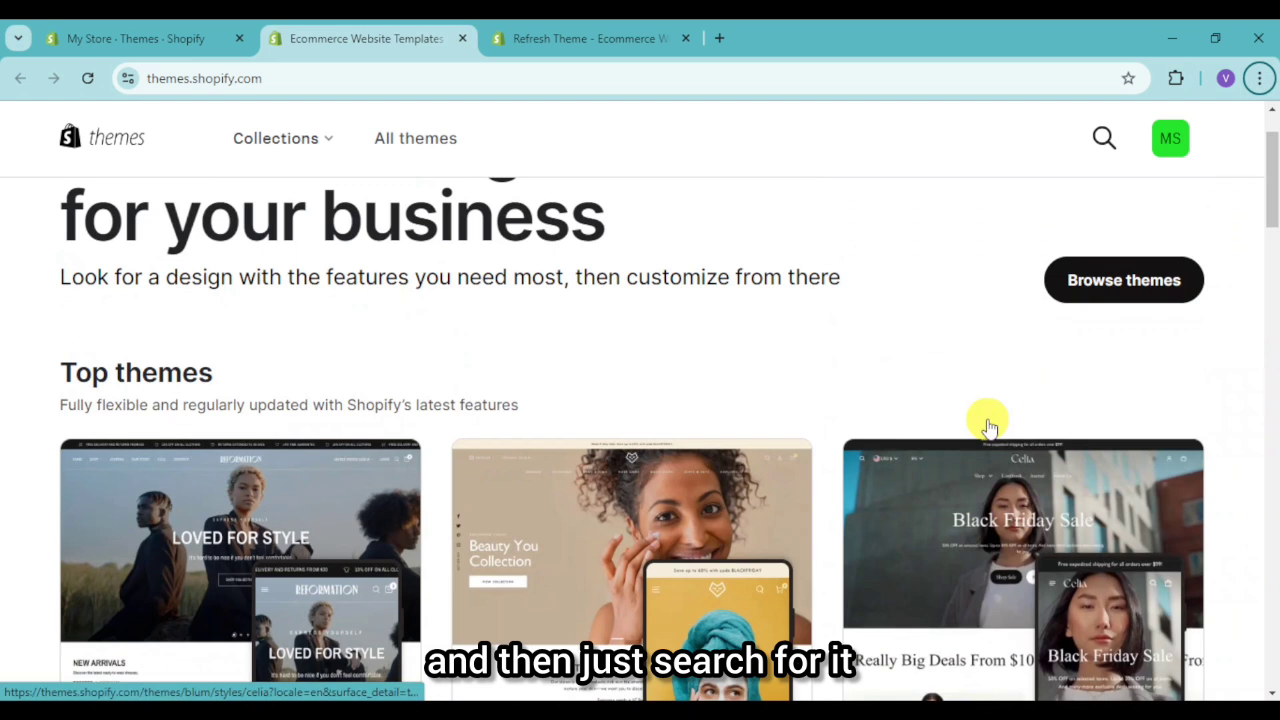
# Step: Search the Theme Store for "refres", open the Refresh theme's page and add the theme to the store with "Try theme"
pyautogui.click(1104, 139)
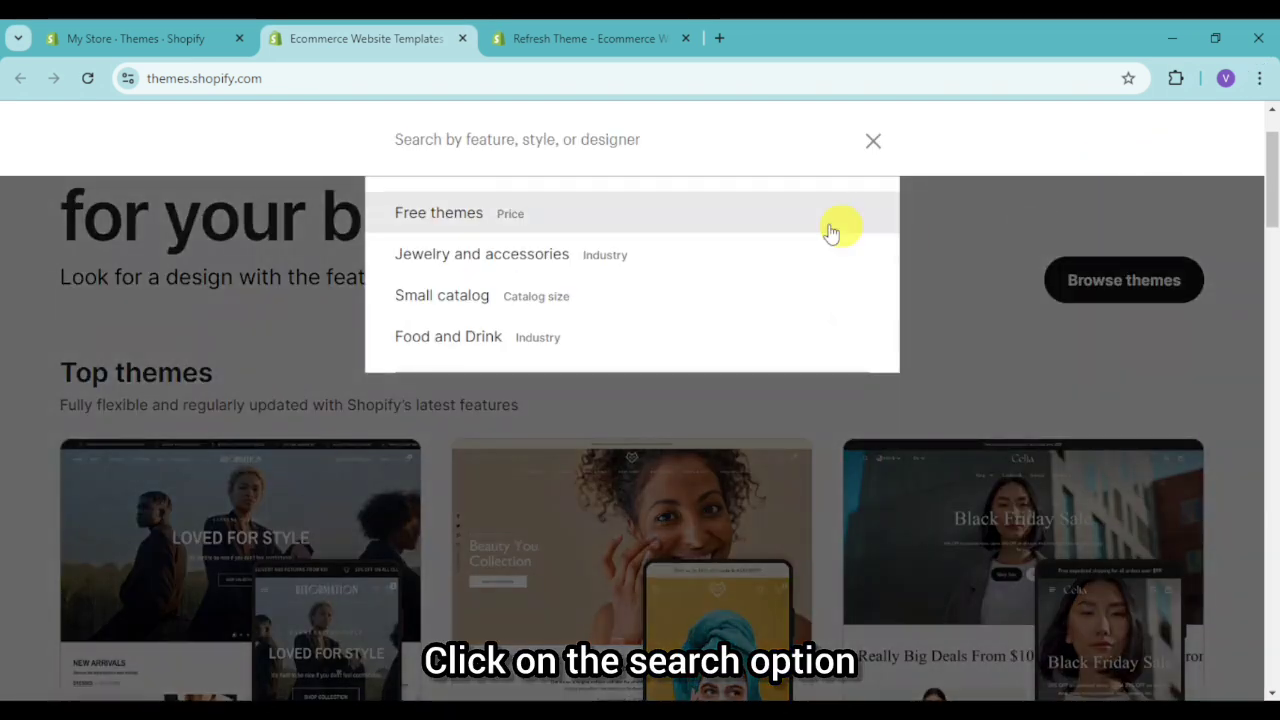
pyautogui.write('refres')
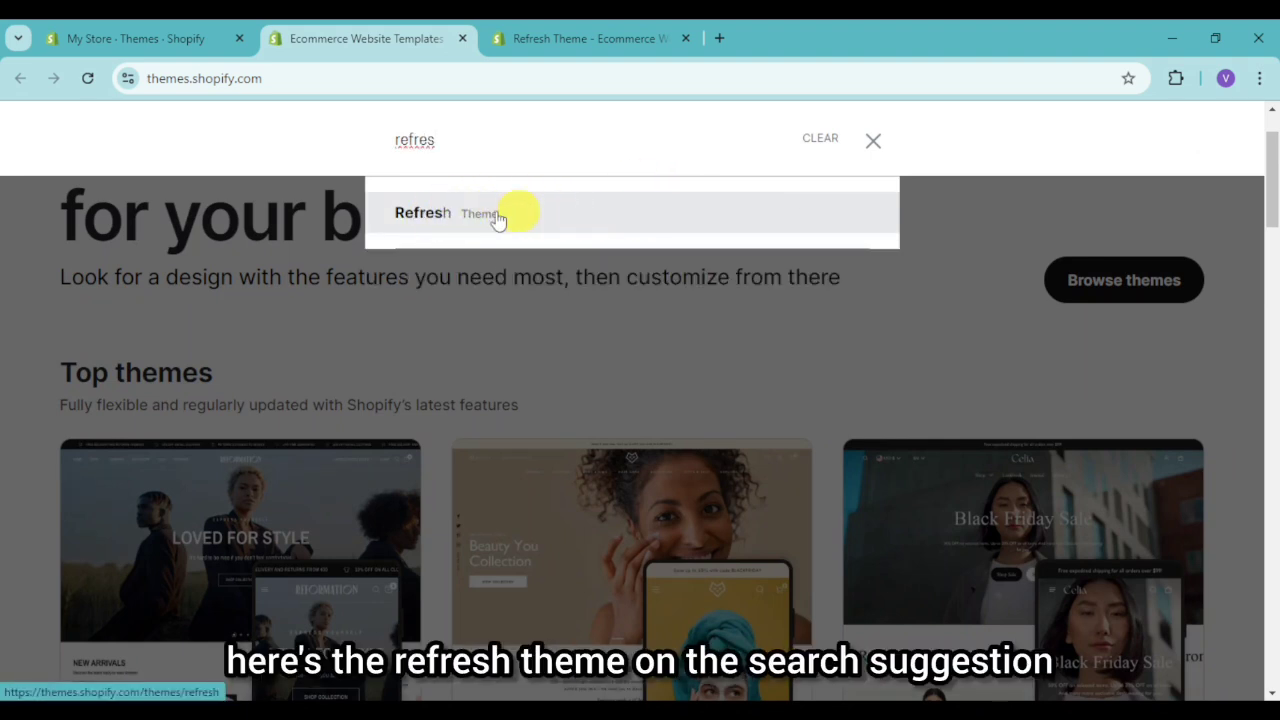
pyautogui.click(540, 222)
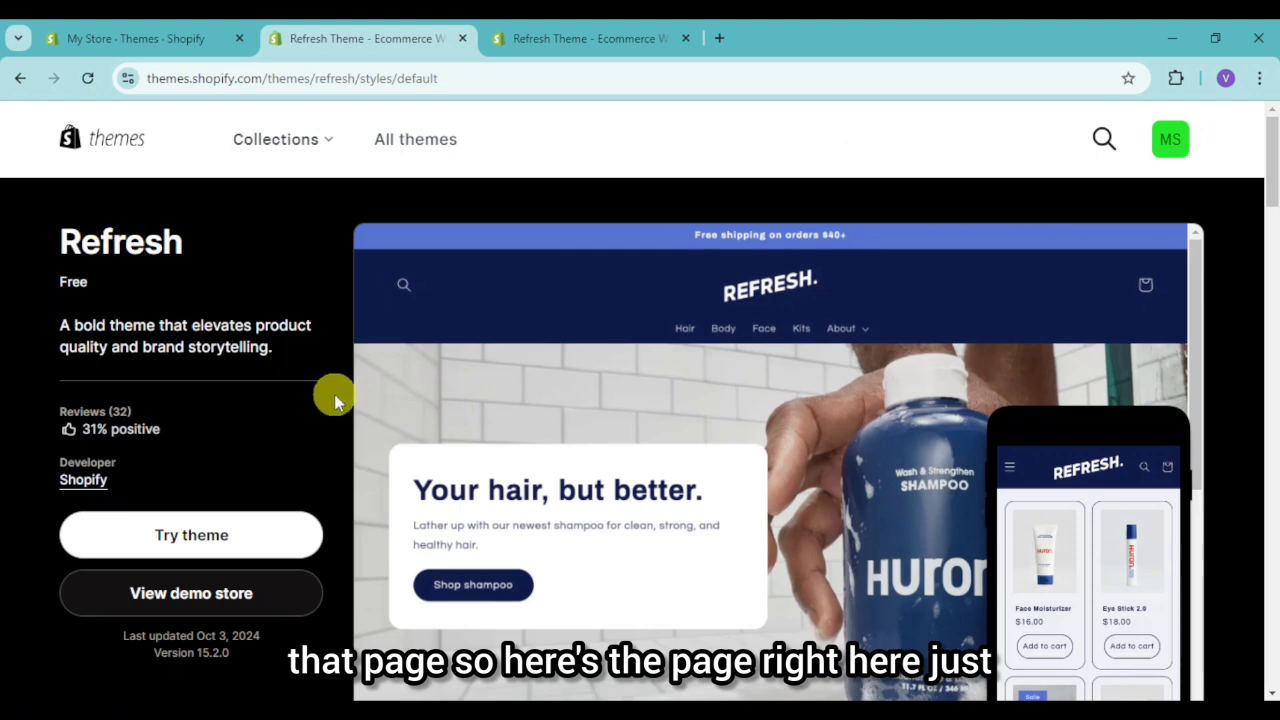
pyautogui.click(224, 542)
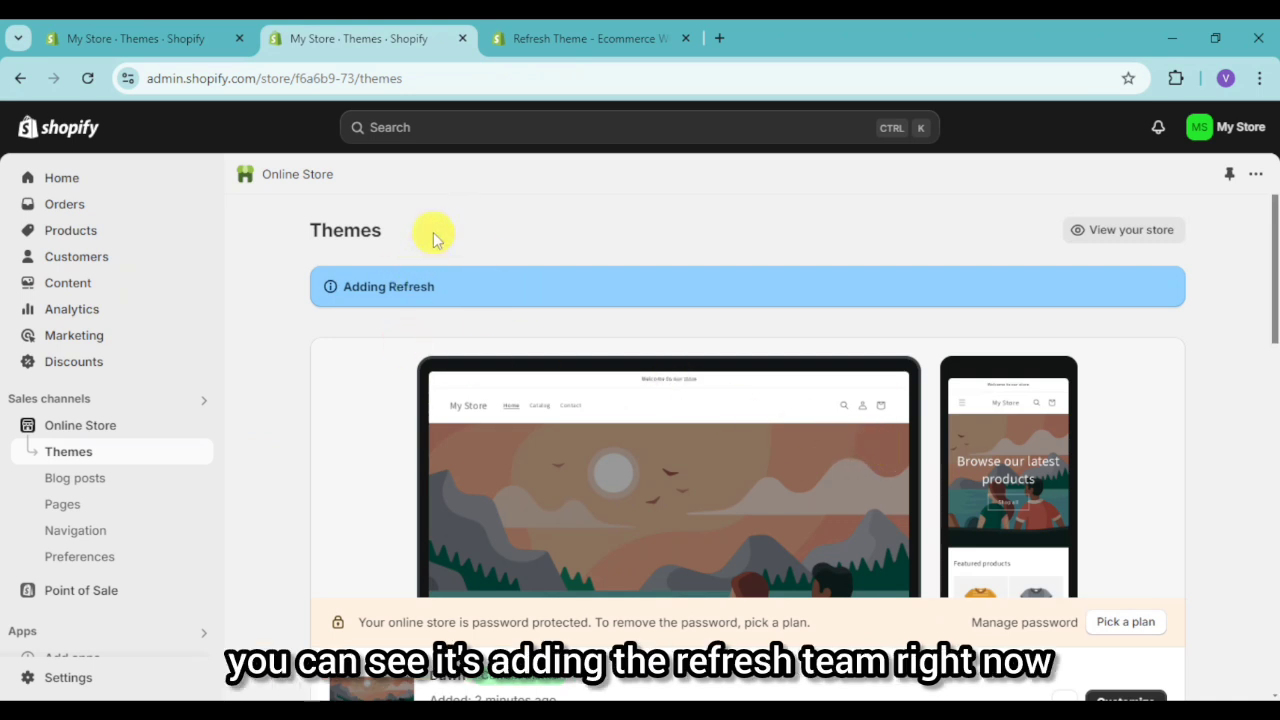
# Step: Close the old store admin tab and publish Refresh from the theme library in place of Dawn
pyautogui.click(239, 38)
pyautogui.scroll(-1, 797, 318)
pyautogui.scroll(-5, 491, 306)
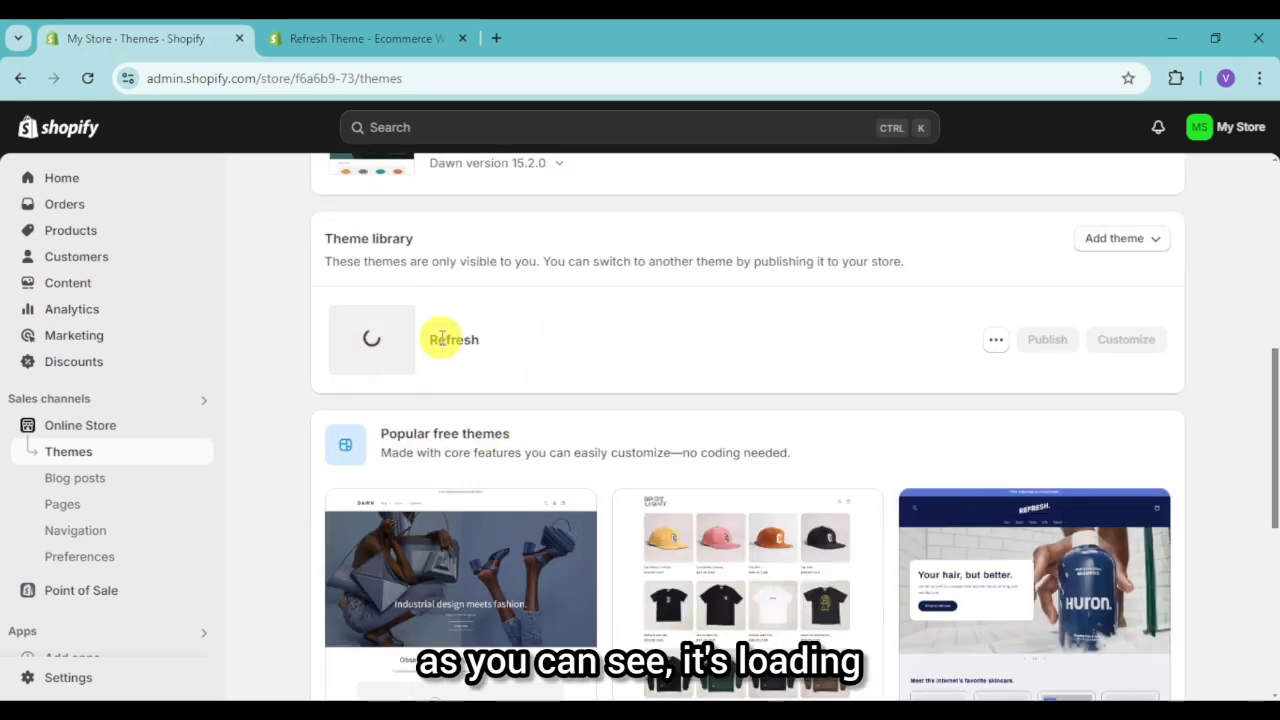
pyautogui.scroll(1, 443, 336)
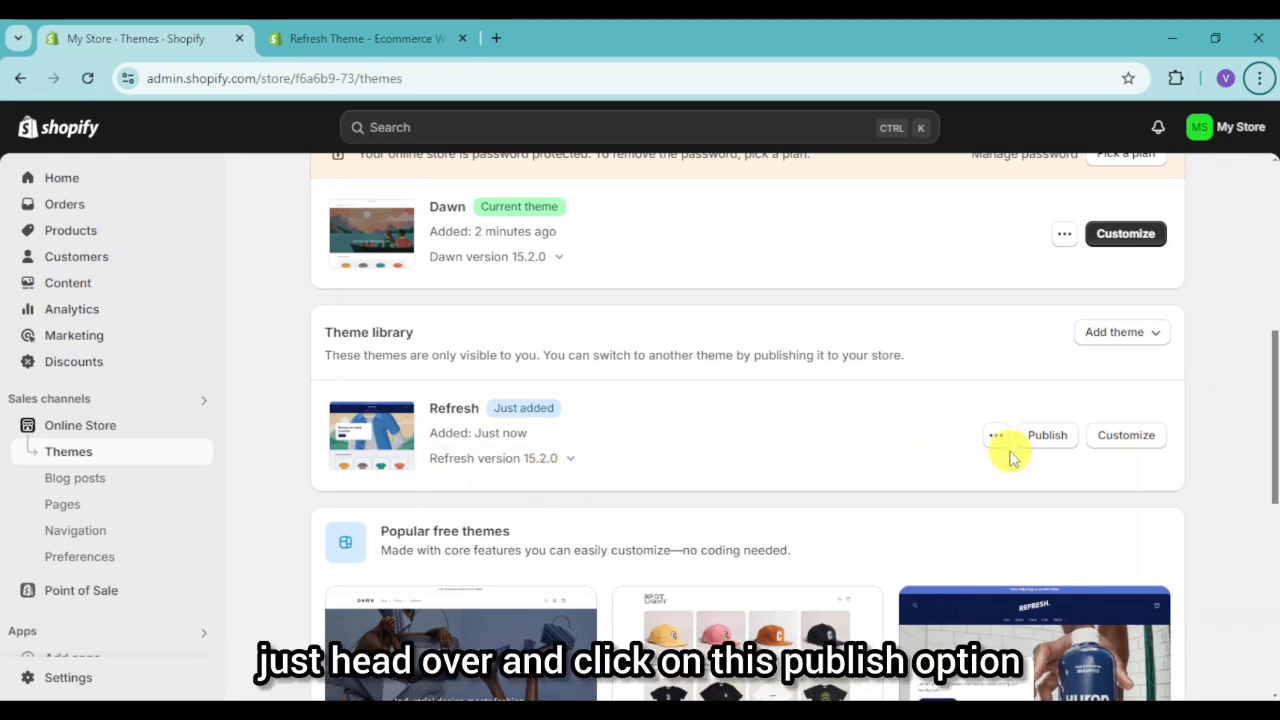
pyautogui.click(1050, 437)
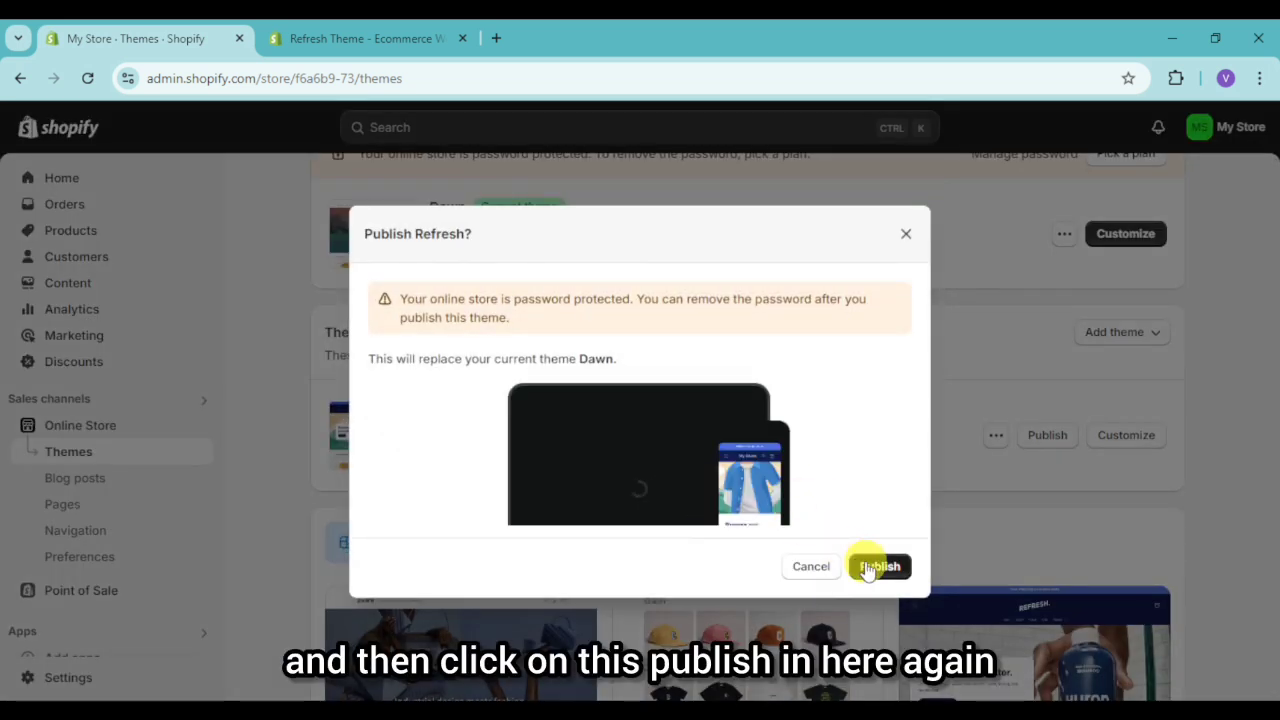
pyautogui.click(866, 570)
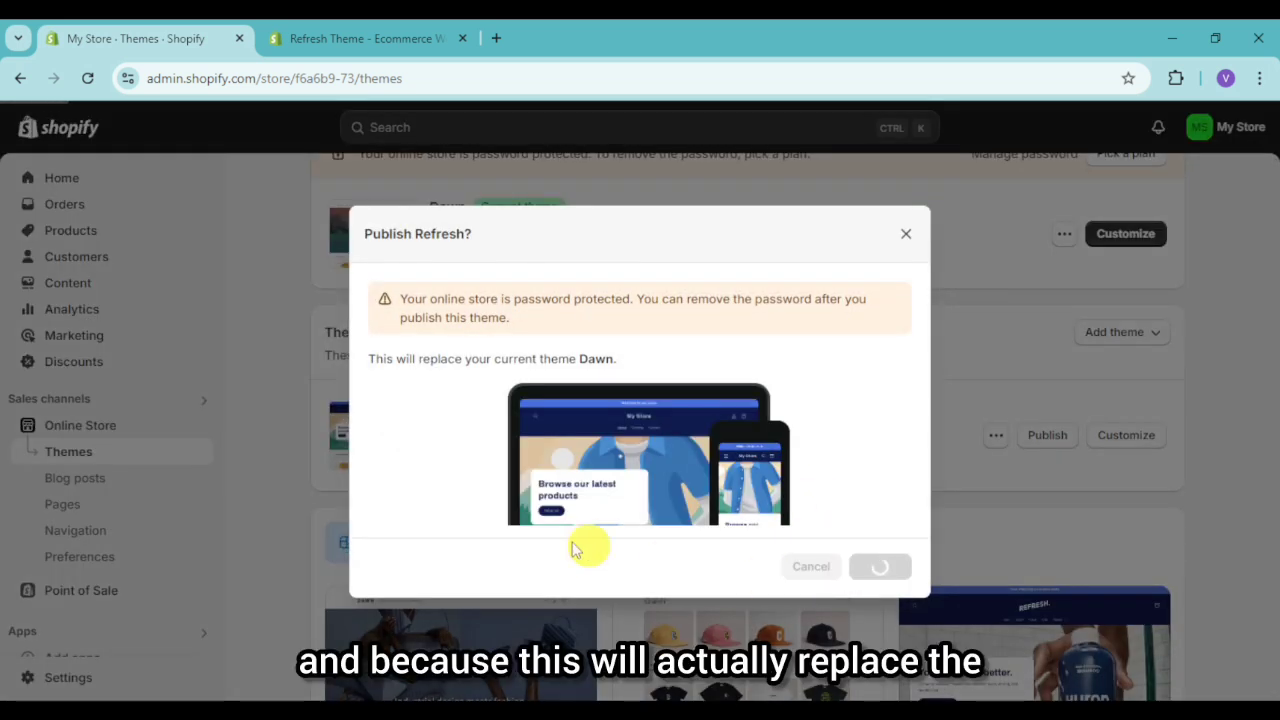
# Step: Open the current Refresh theme in the theme editor for customization
pyautogui.scroll(2, 970, 474)
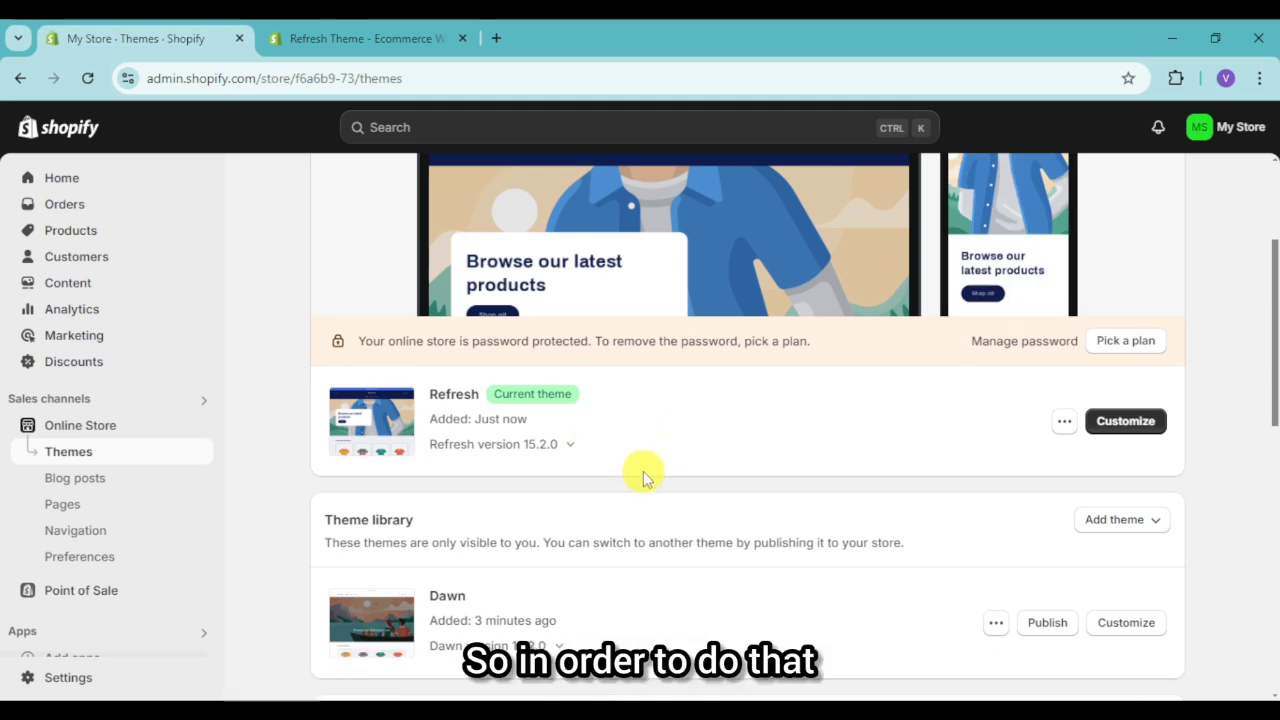
pyautogui.scroll(1, 882, 507)
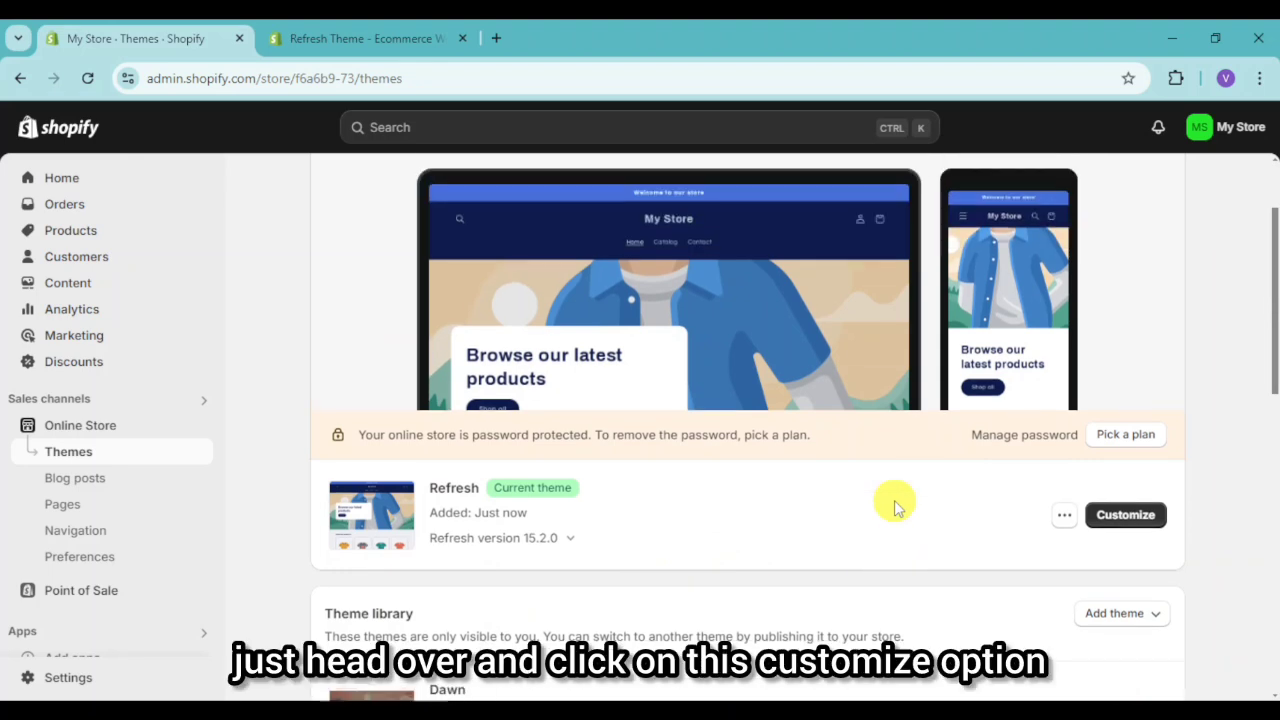
pyautogui.click(1110, 530)
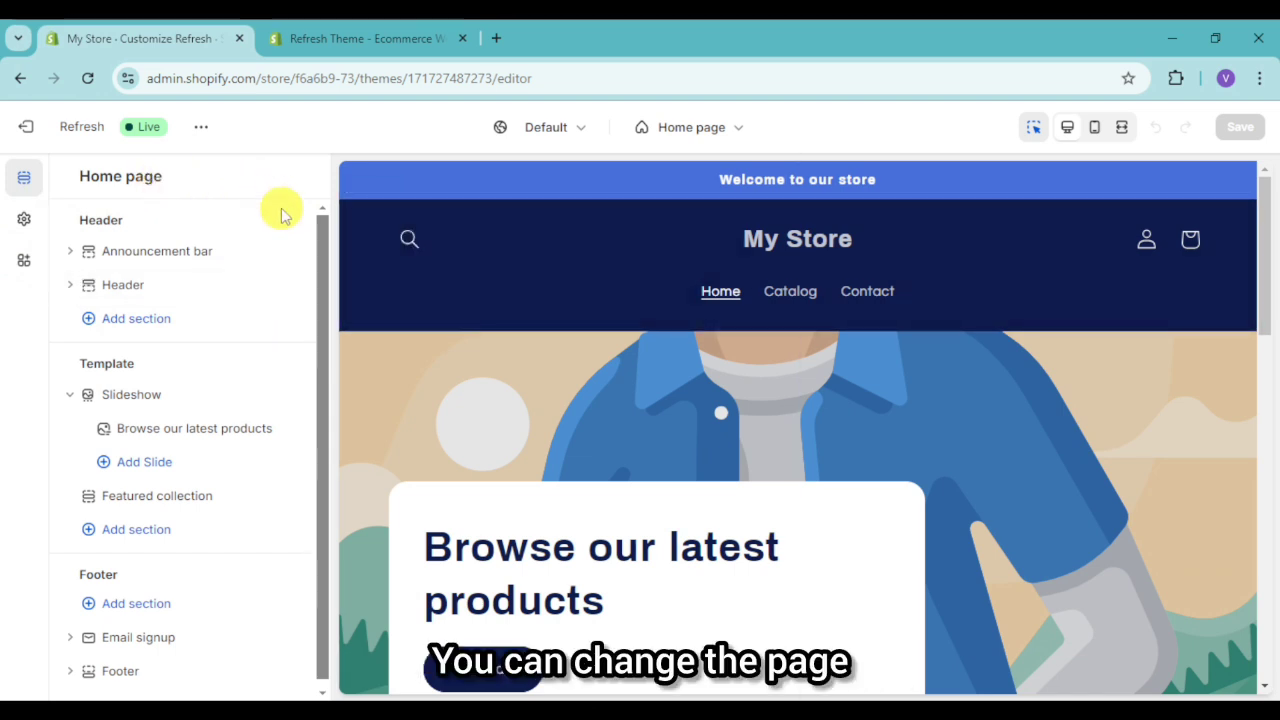
# Step: Look through the list of editable store pages and examine the home page preview from header to footer
pyautogui.click(722, 130)
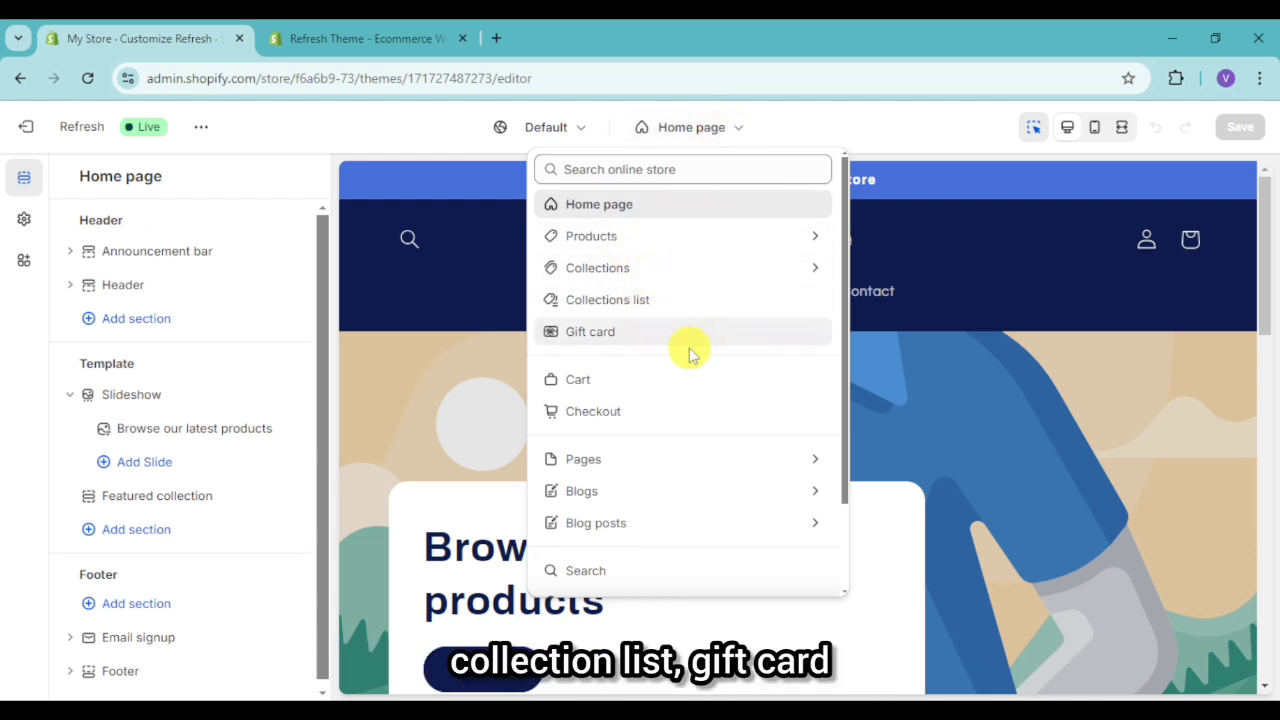
pyautogui.scroll(-3, 751, 406)
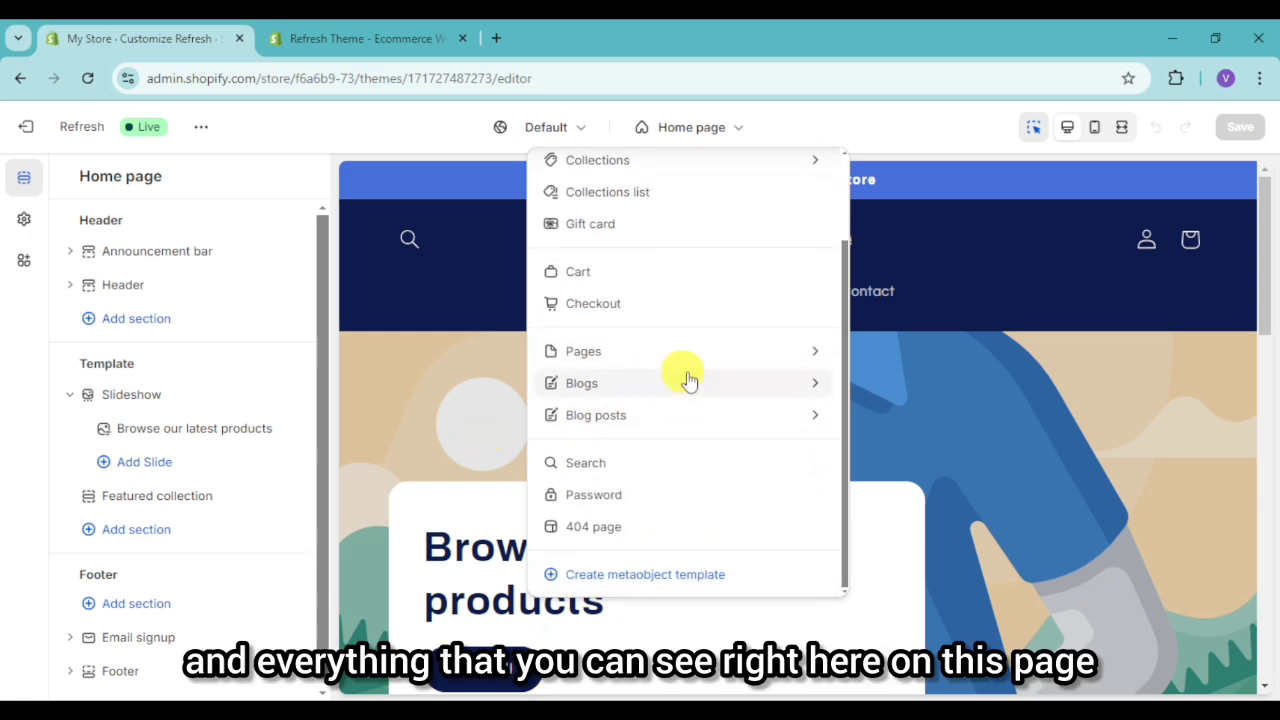
pyautogui.scroll(3, 712, 462)
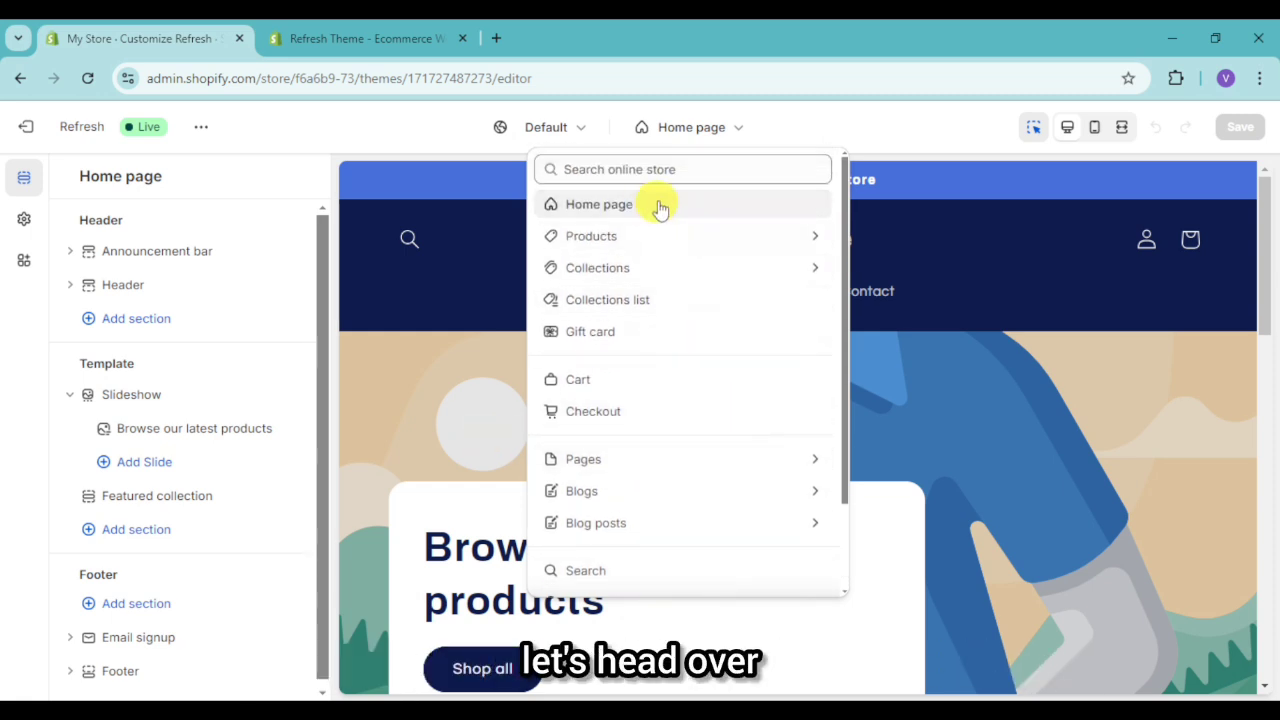
pyautogui.click(896, 138)
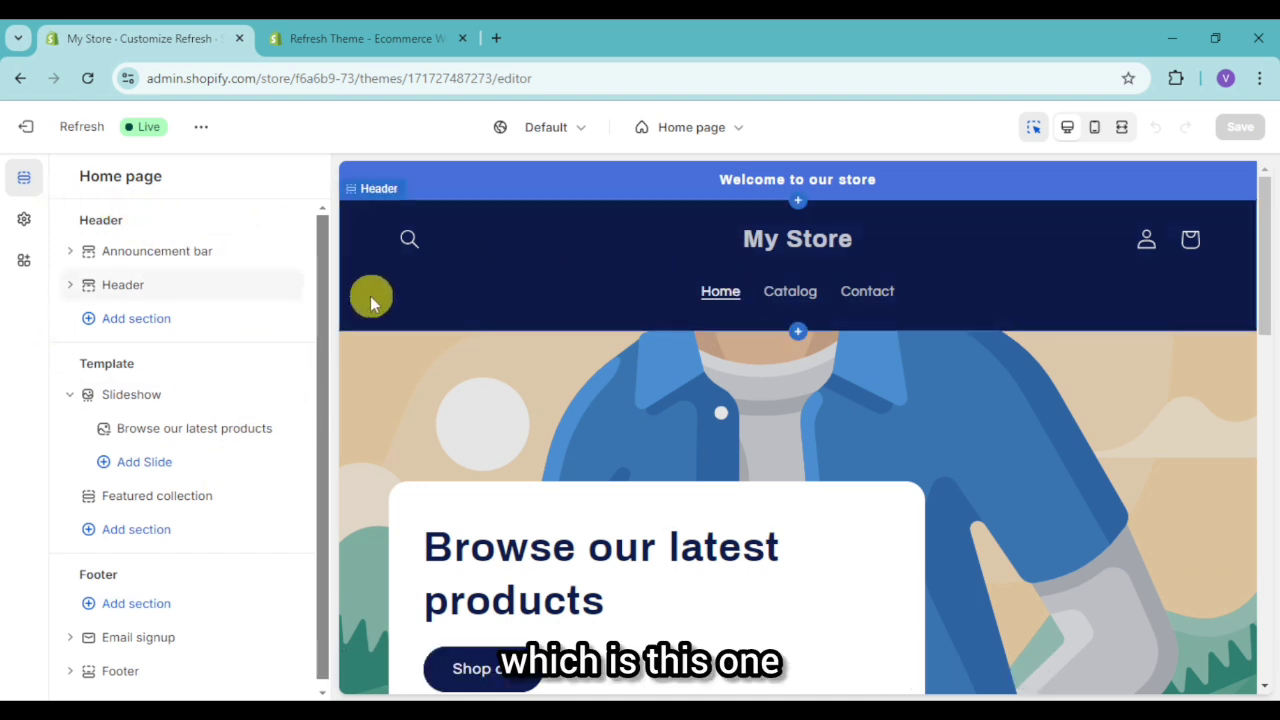
pyautogui.scroll(-5, 624, 431)
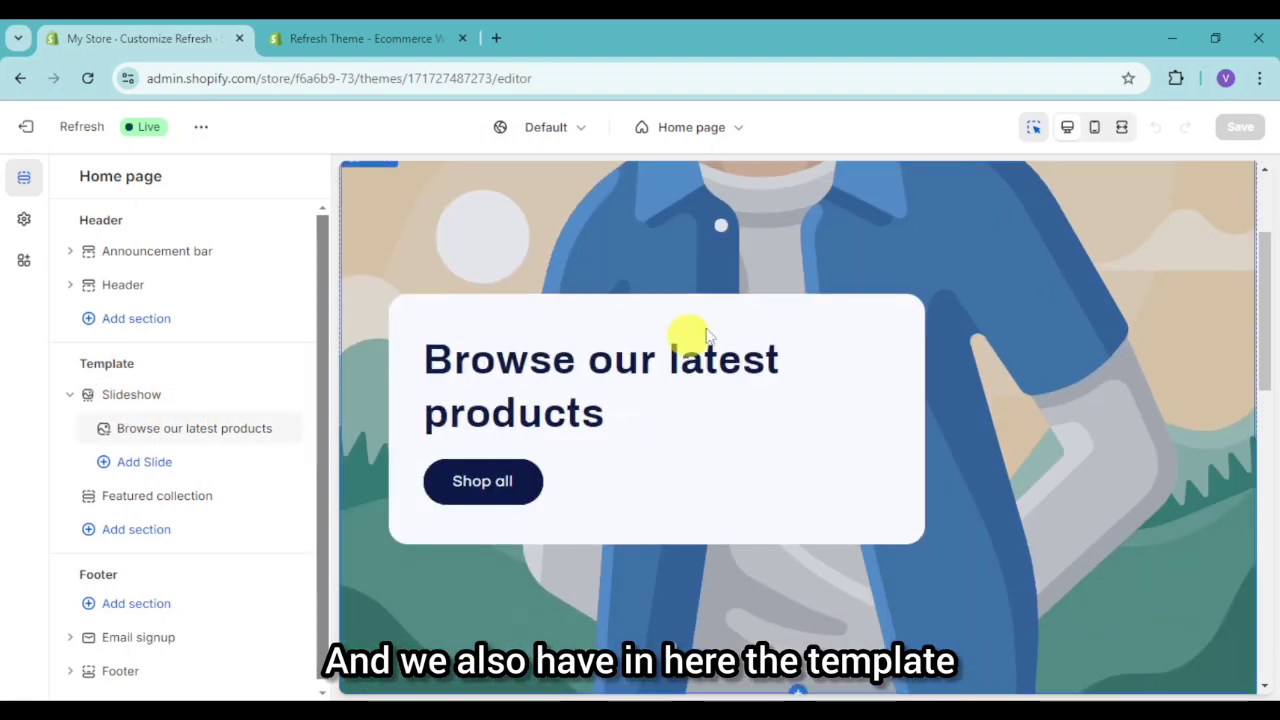
pyautogui.scroll(-8, 821, 401)
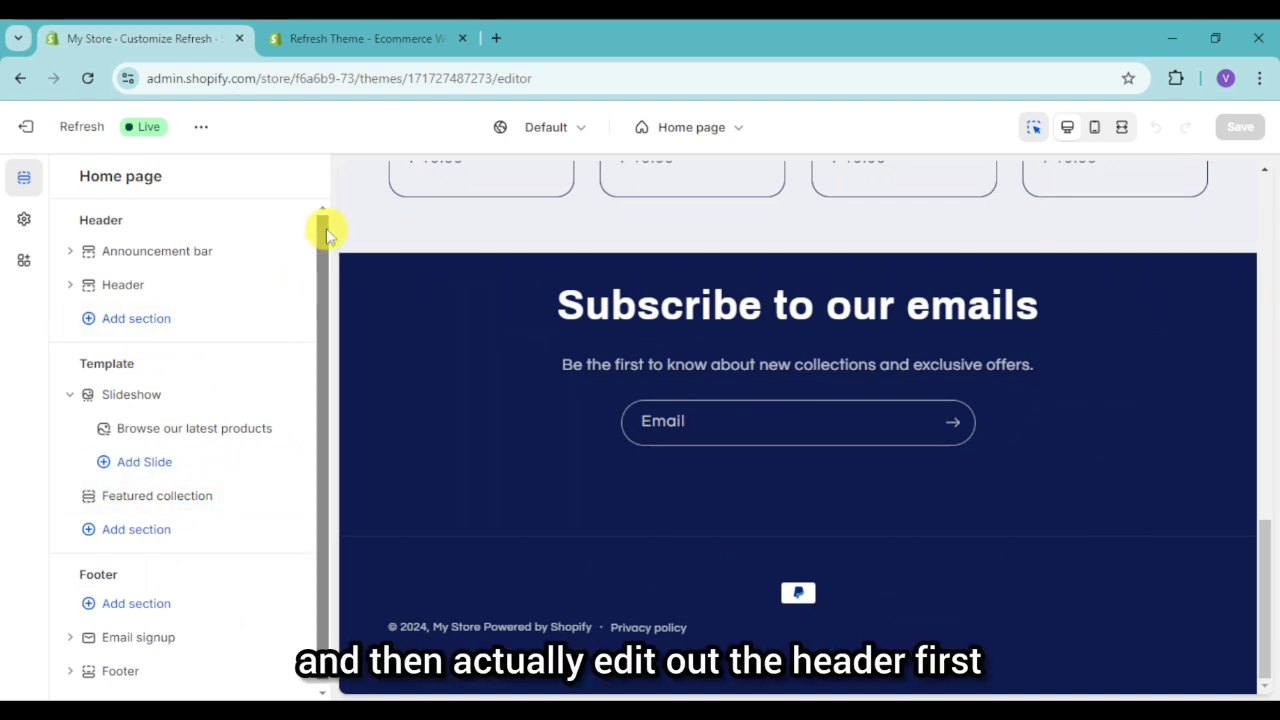
# Step: Edit the announcement bar's color scheme, Scheme 4, and set its background to pink #F750AA
pyautogui.moveTo(151, 252)
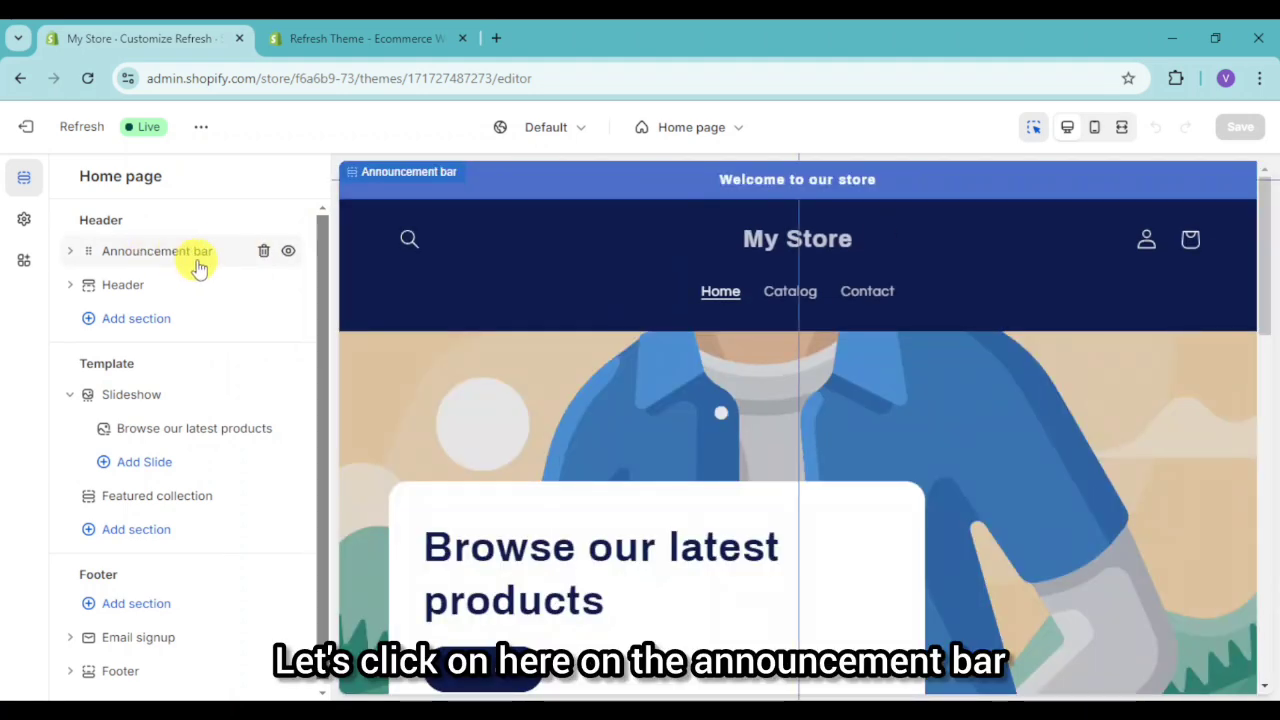
pyautogui.click(180, 258)
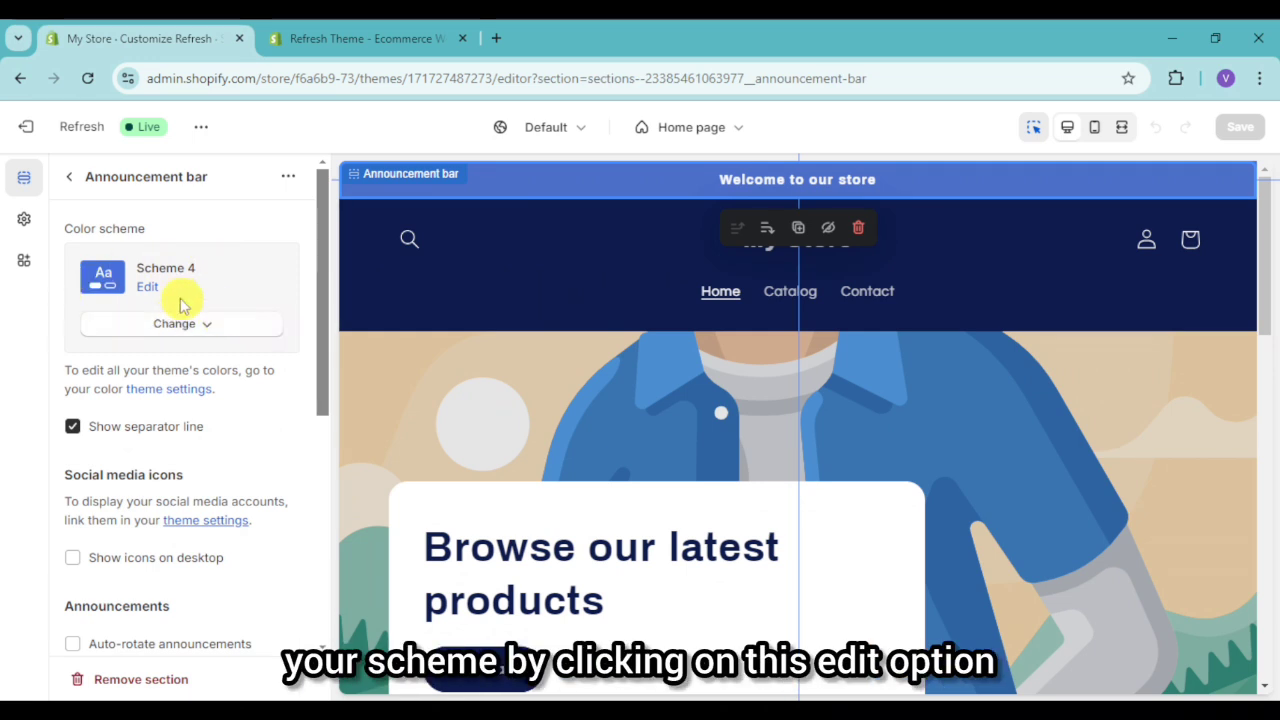
pyautogui.click(147, 287)
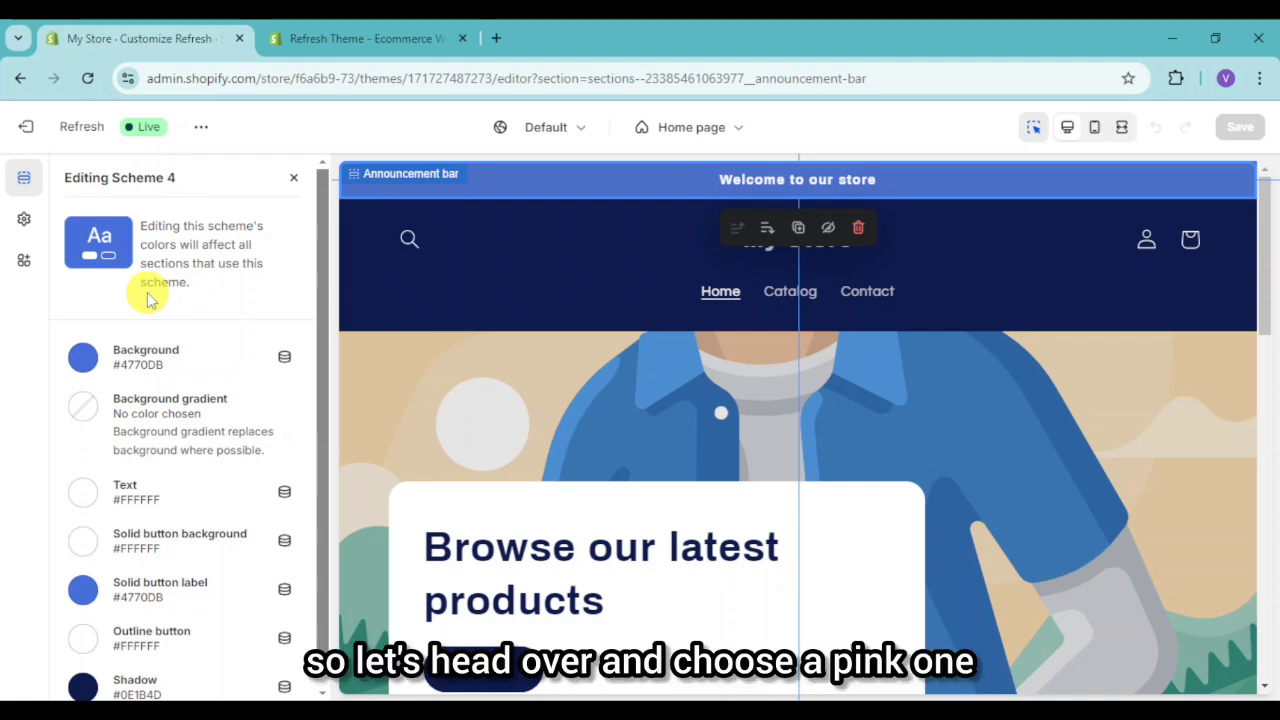
pyautogui.click(84, 359)
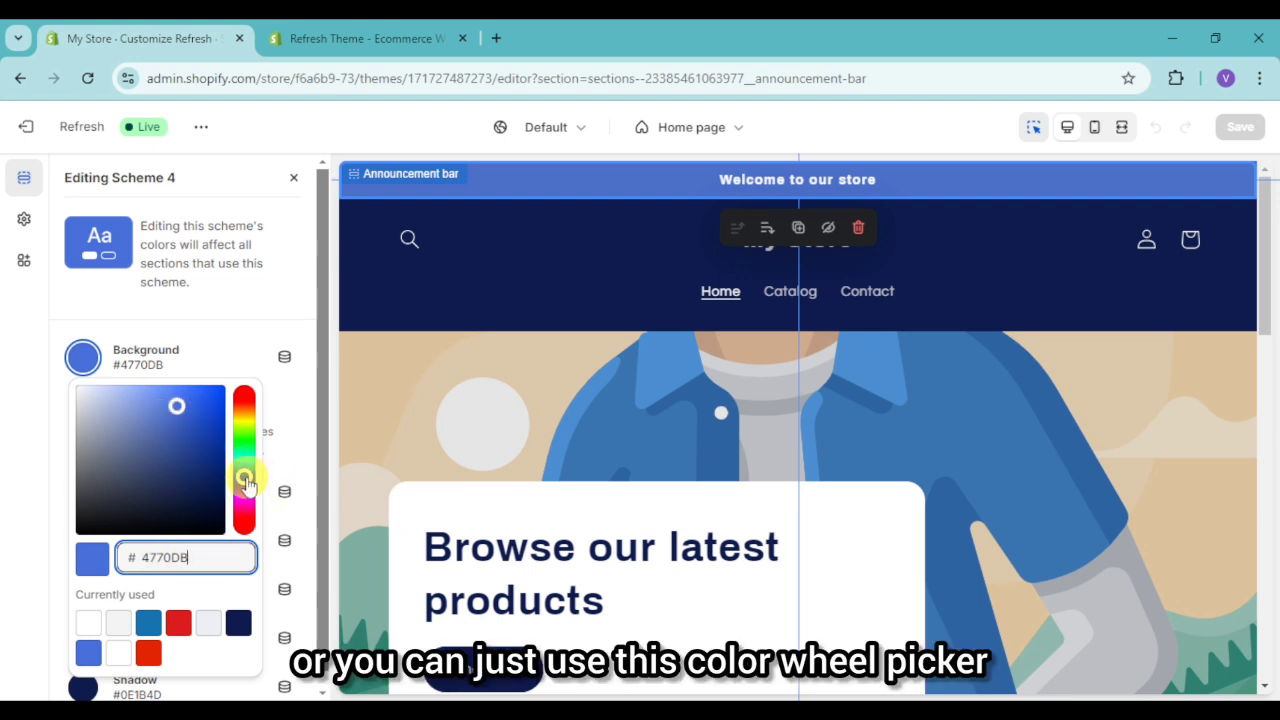
pyautogui.moveTo(248, 487); pyautogui.dragTo(283, 403)
pyautogui.click(280, 393)
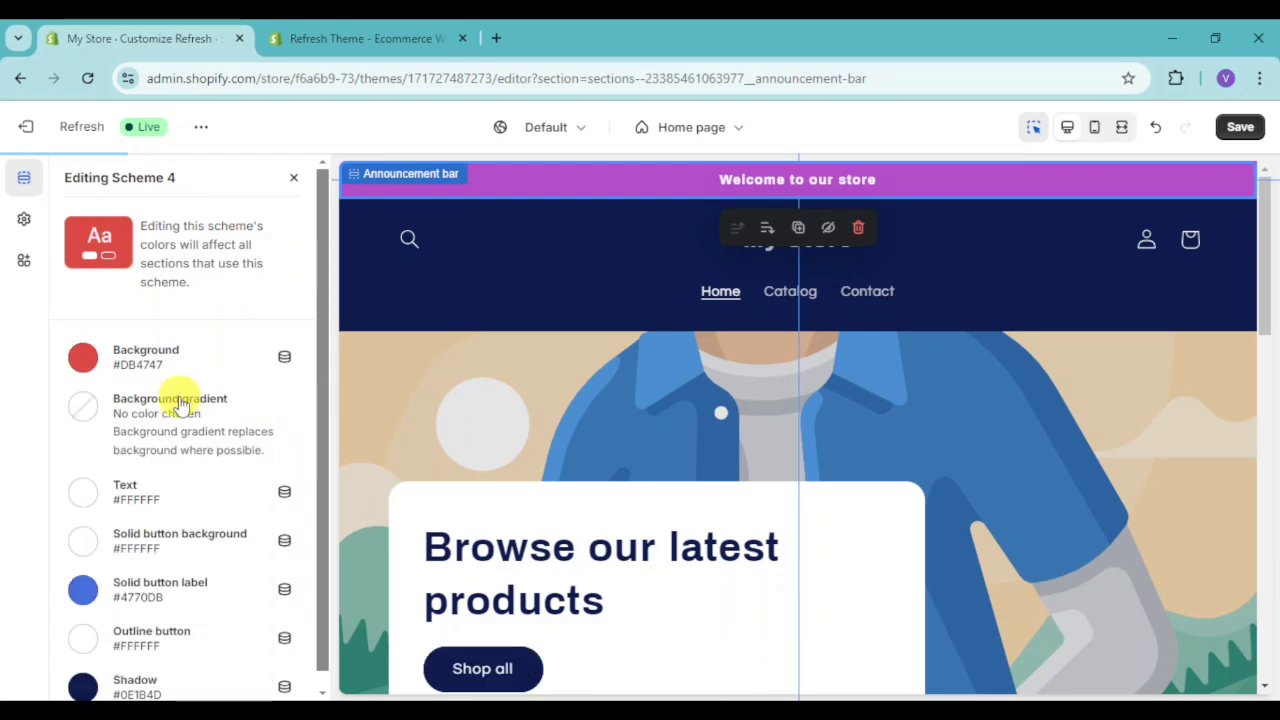
pyautogui.click(83, 357)
pyautogui.moveTo(177, 406); pyautogui.dragTo(171, 382)
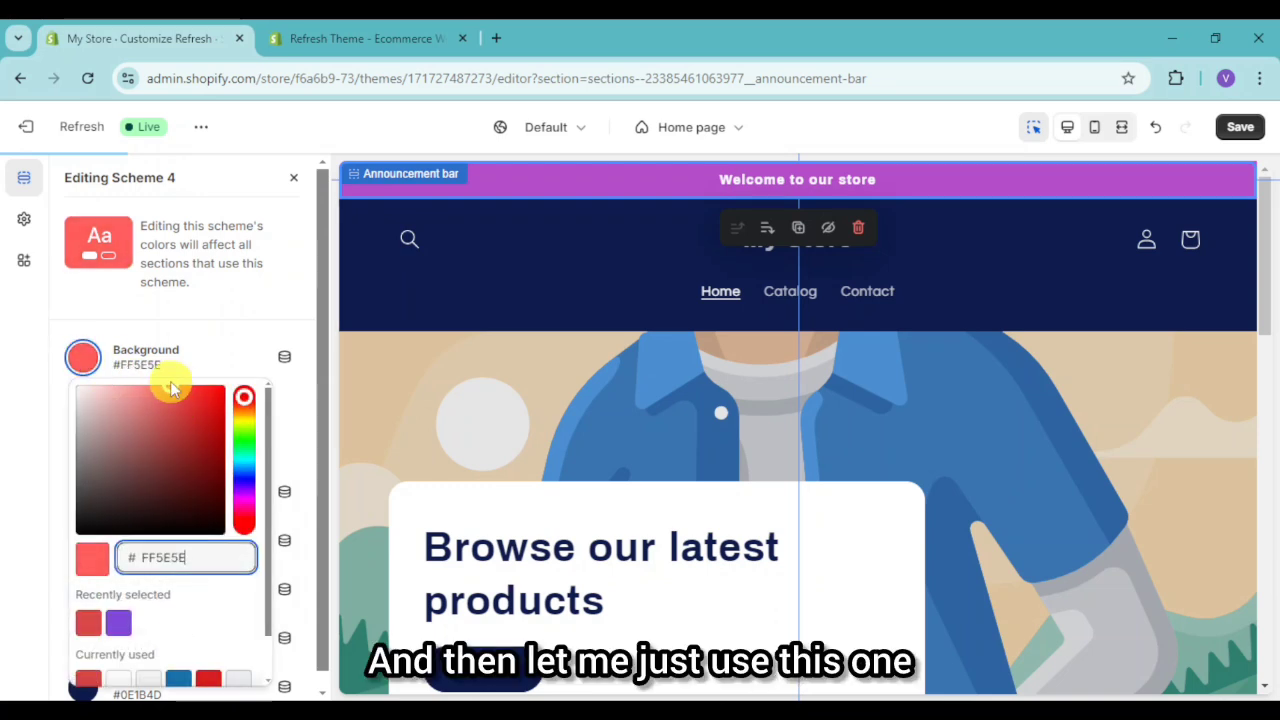
pyautogui.moveTo(174, 392); pyautogui.dragTo(279, 515)
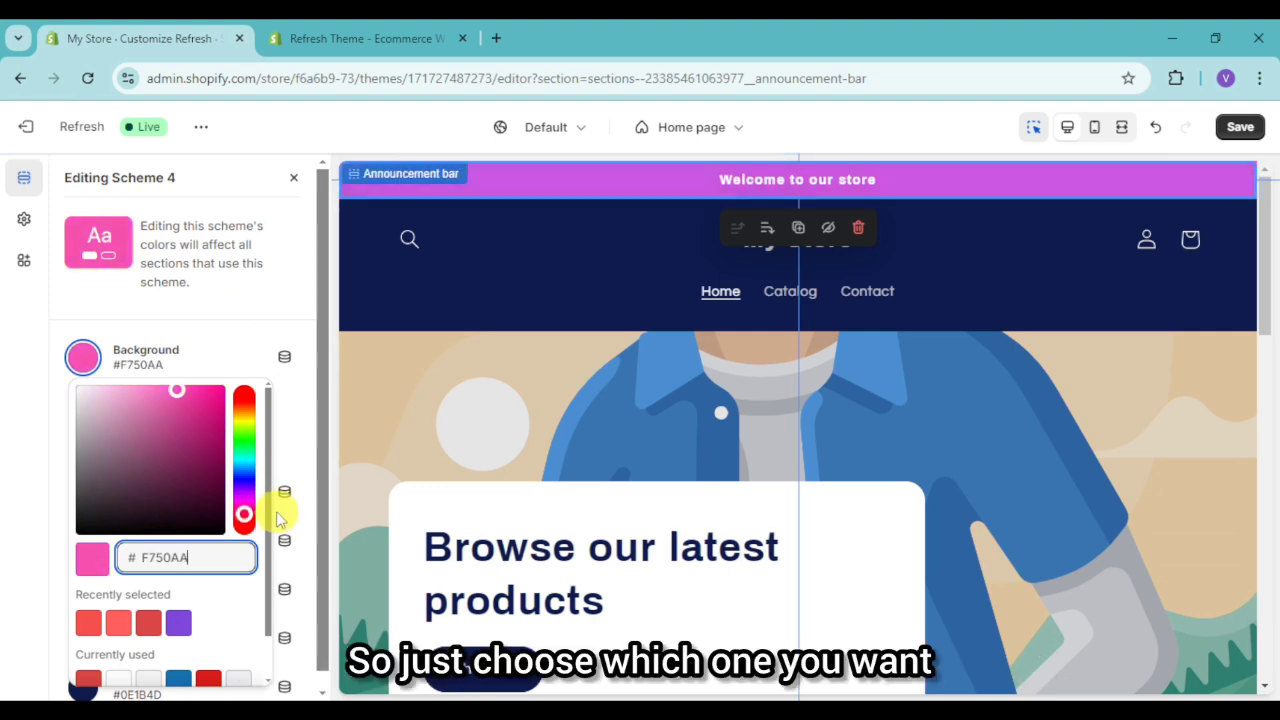
# Step: Set Scheme 4's solid button label color to the lighter pink #FC7EC2
pyautogui.click(279, 518)
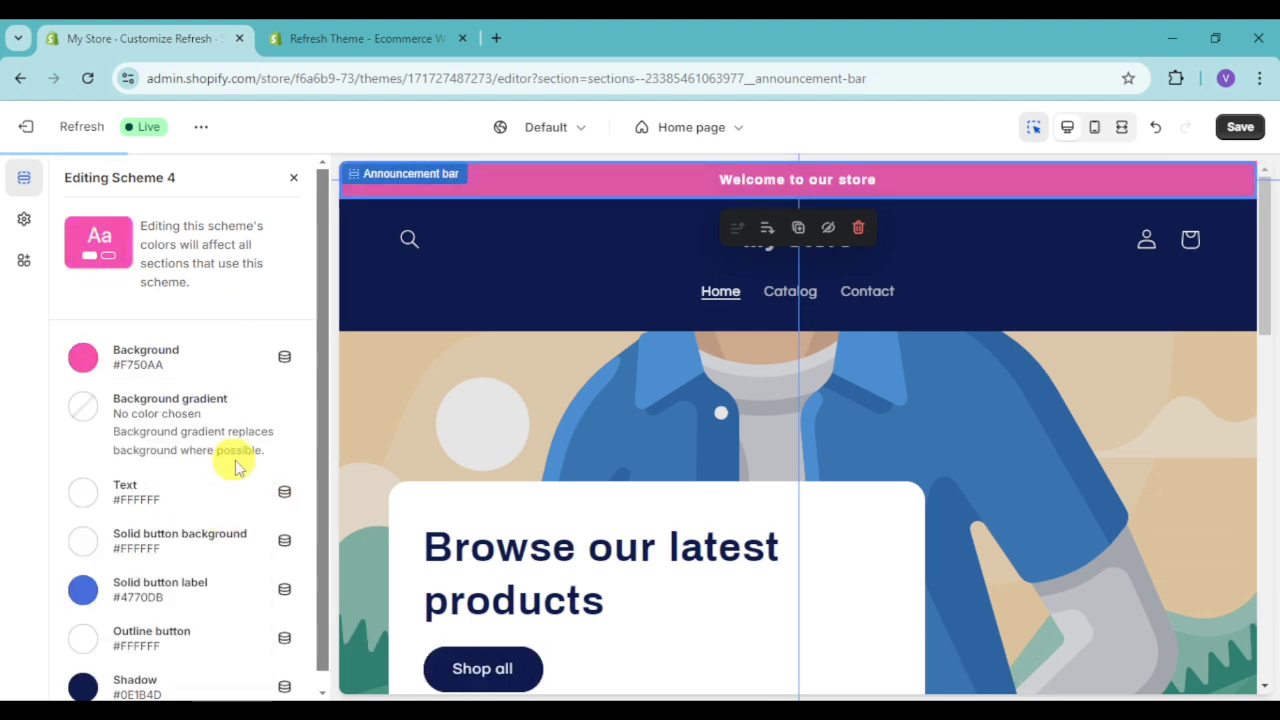
pyautogui.scroll(-1, 194, 540)
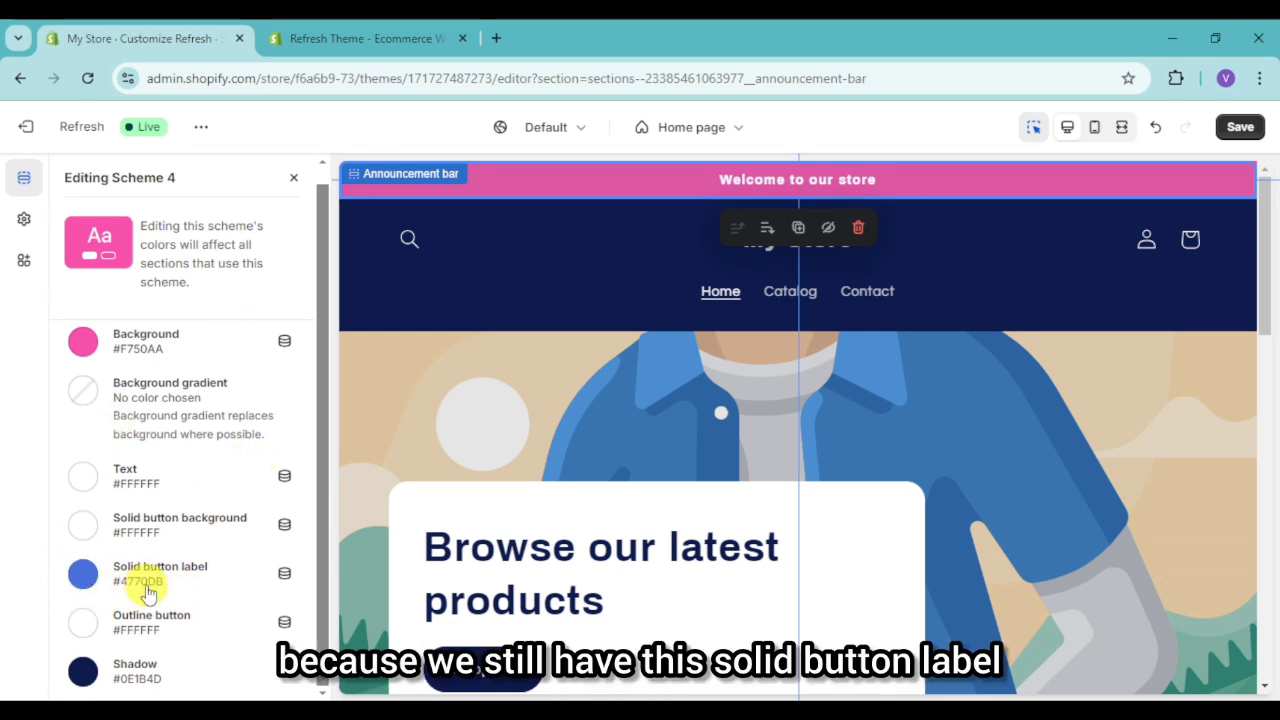
pyautogui.click(85, 580)
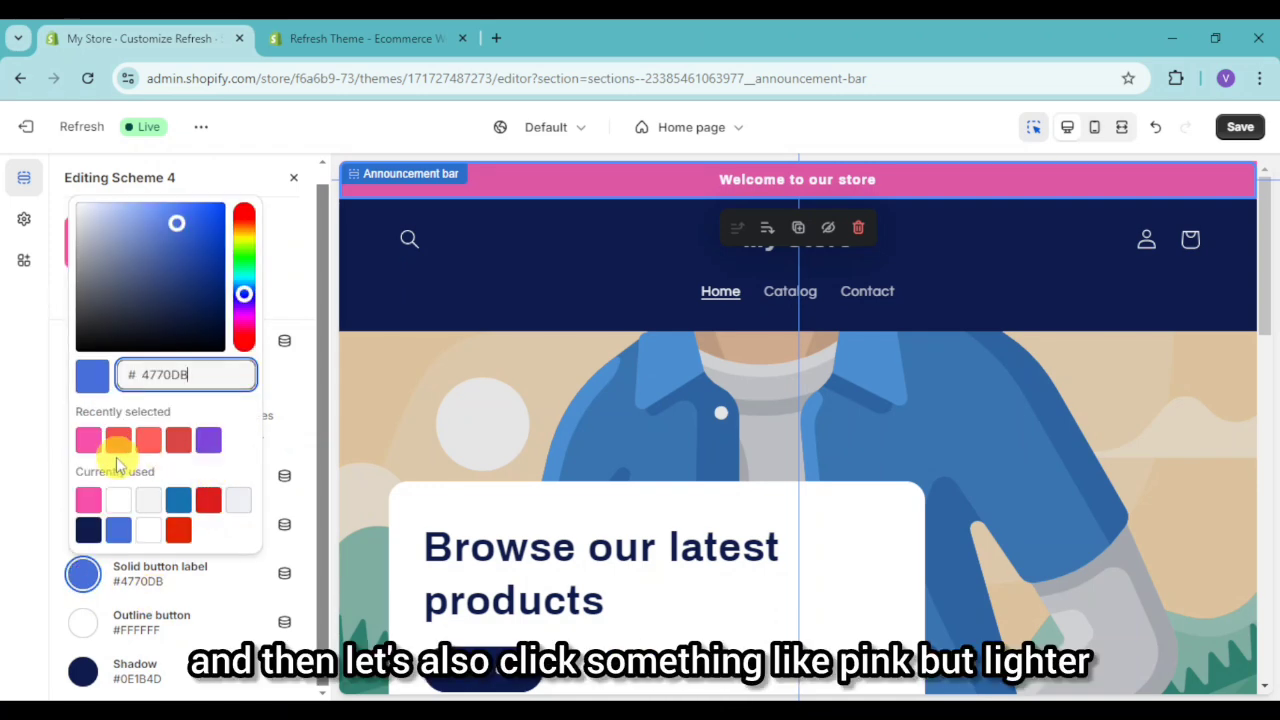
pyautogui.click(95, 447)
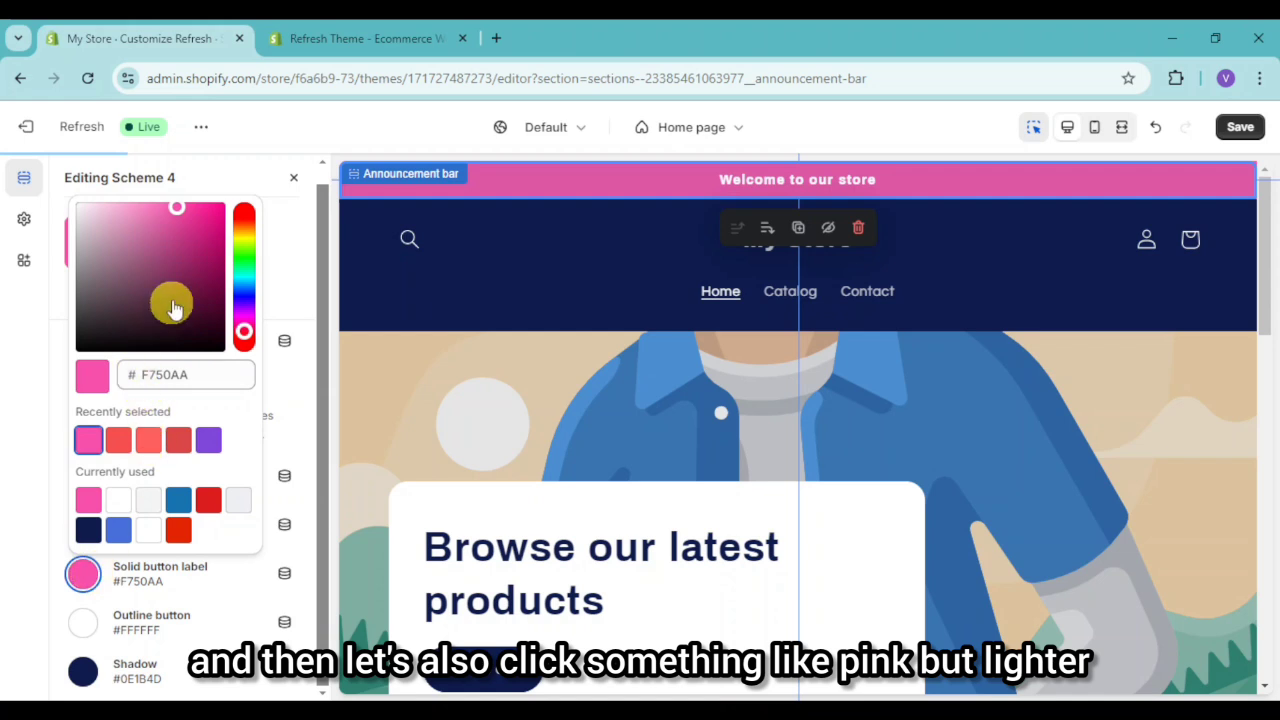
pyautogui.moveTo(177, 206); pyautogui.dragTo(177, 257)
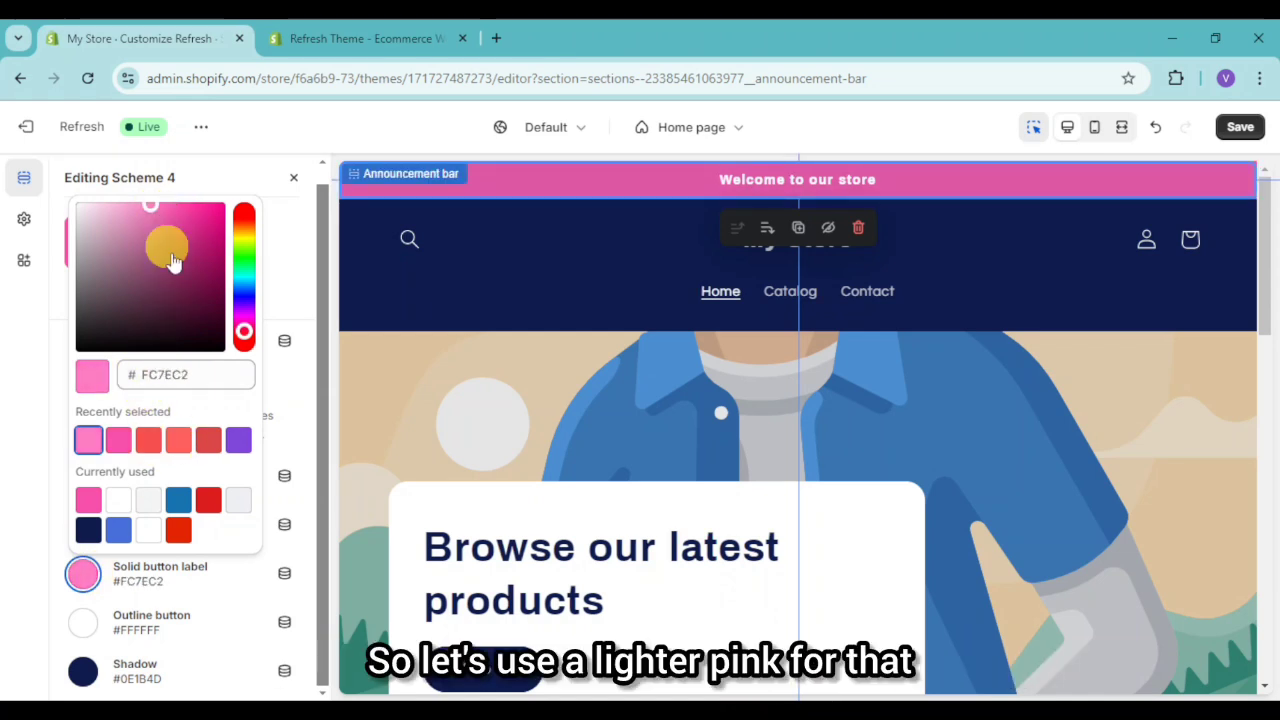
pyautogui.click(285, 388)
# Step: Set Scheme 4's shadow color to #FC7EC2 and finish editing the scheme
pyautogui.click(86, 676)
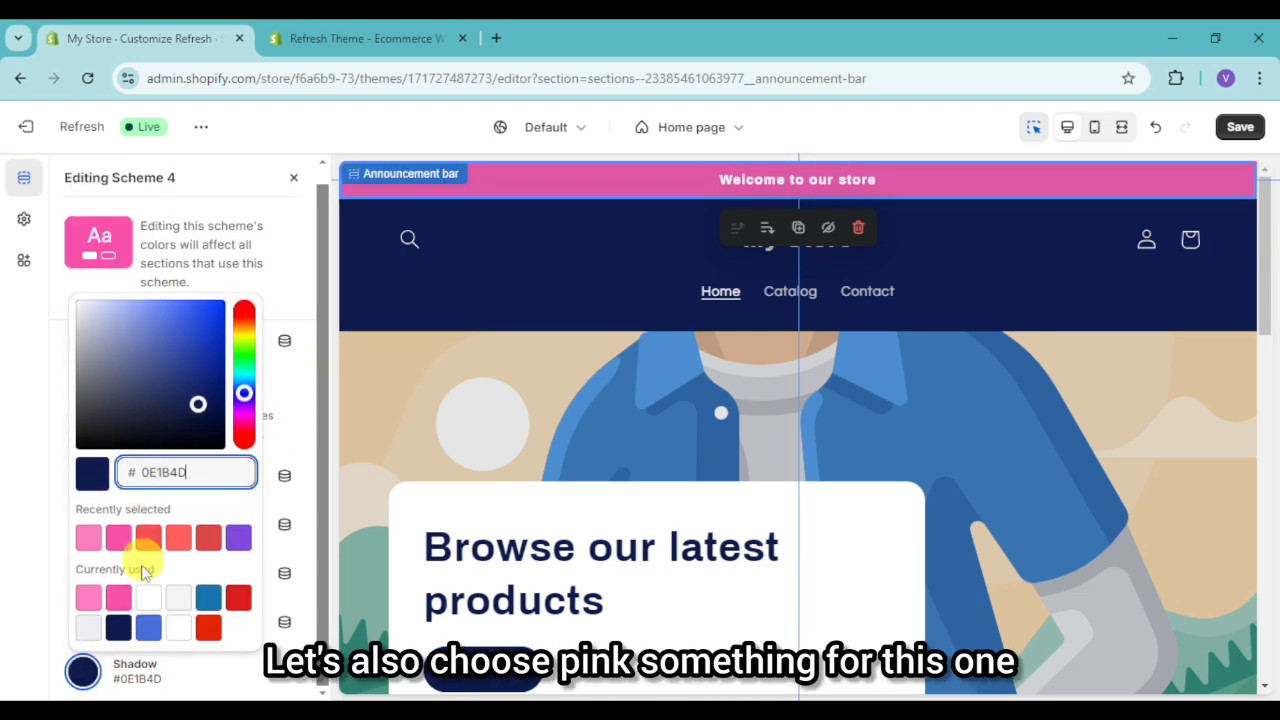
pyautogui.click(110, 540)
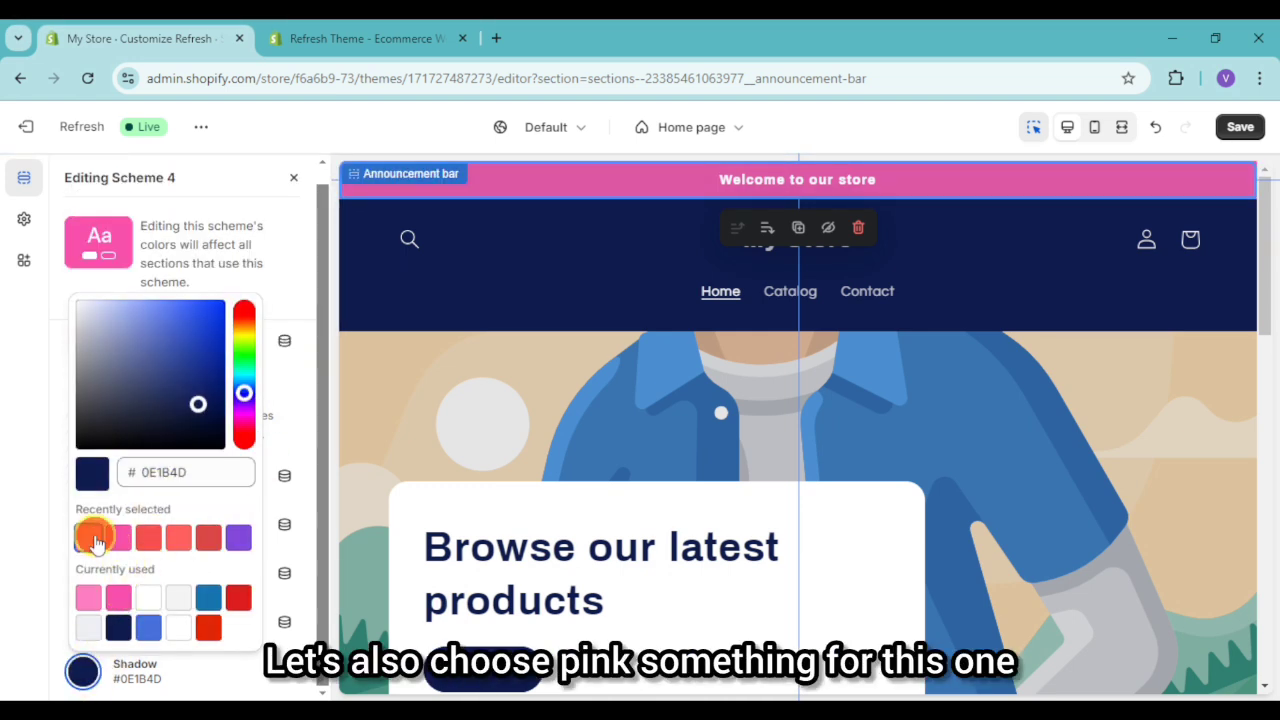
pyautogui.click(290, 273)
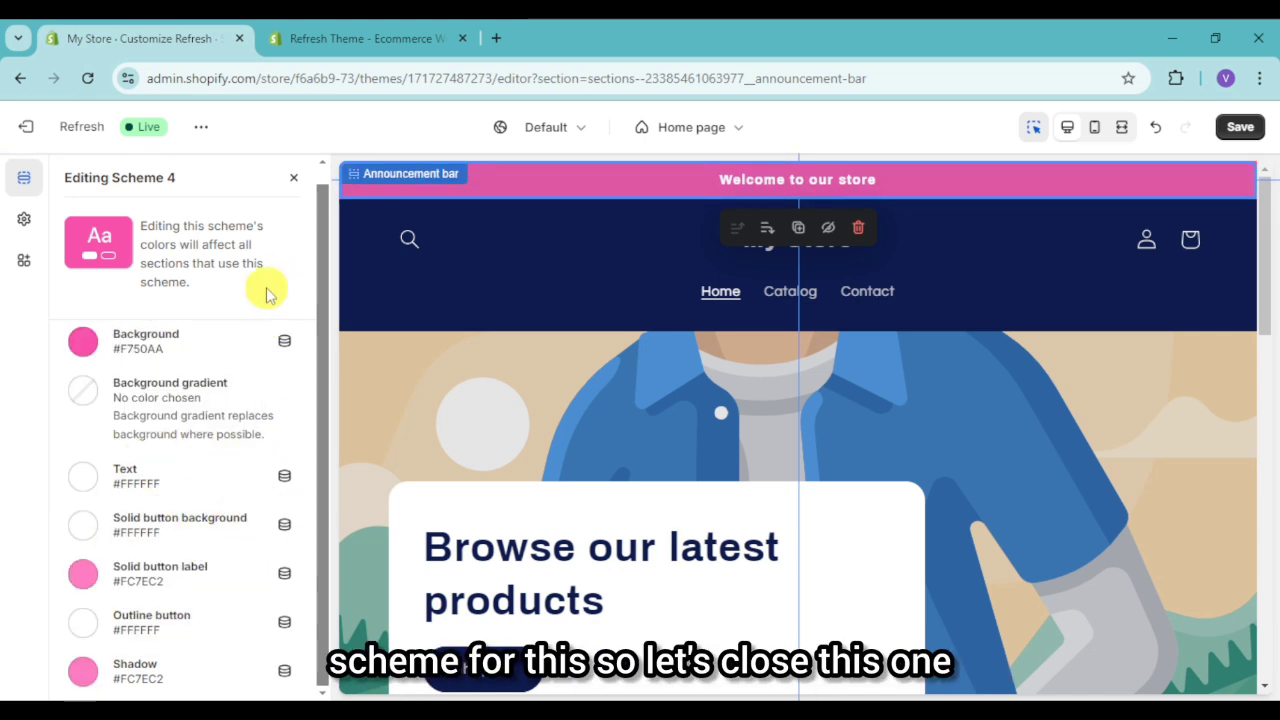
pyautogui.click(295, 180)
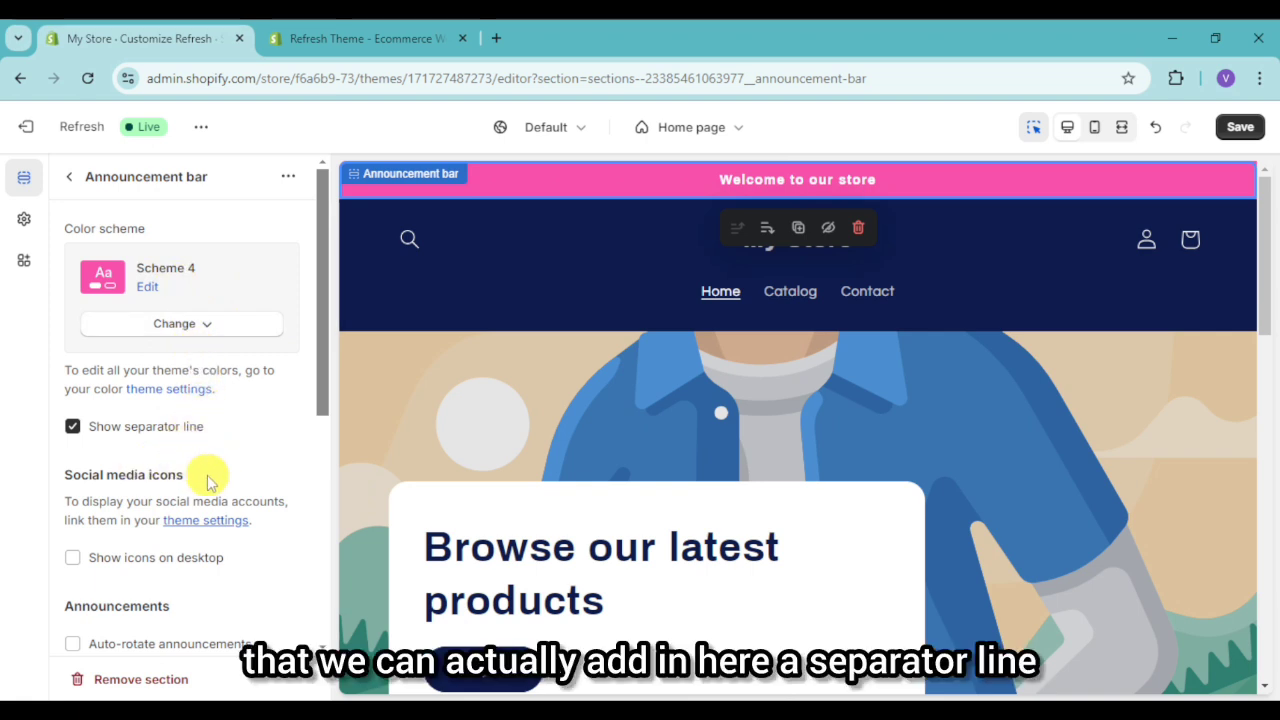
# Step: Examine the announcement bar's social icon, auto-rotation, country/region and language selector settings, and return to the home page's section list
pyautogui.scroll(-1, 180, 580)
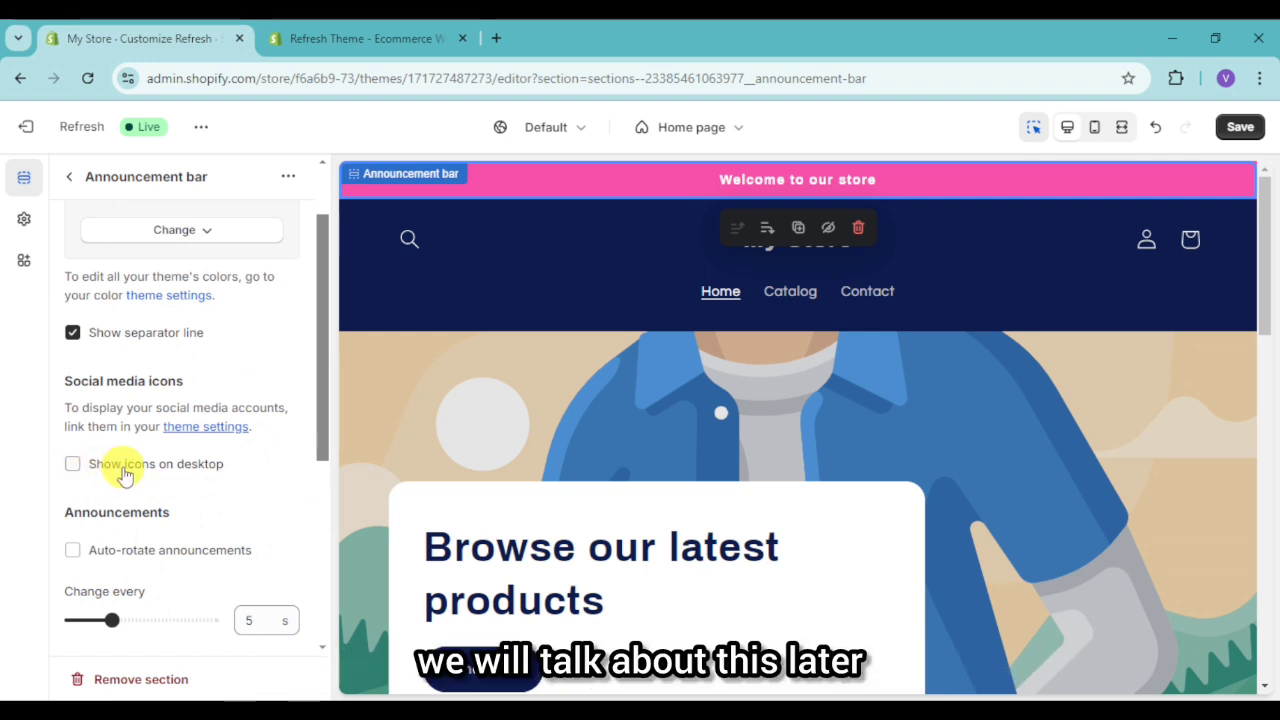
pyautogui.scroll(-3, 124, 474)
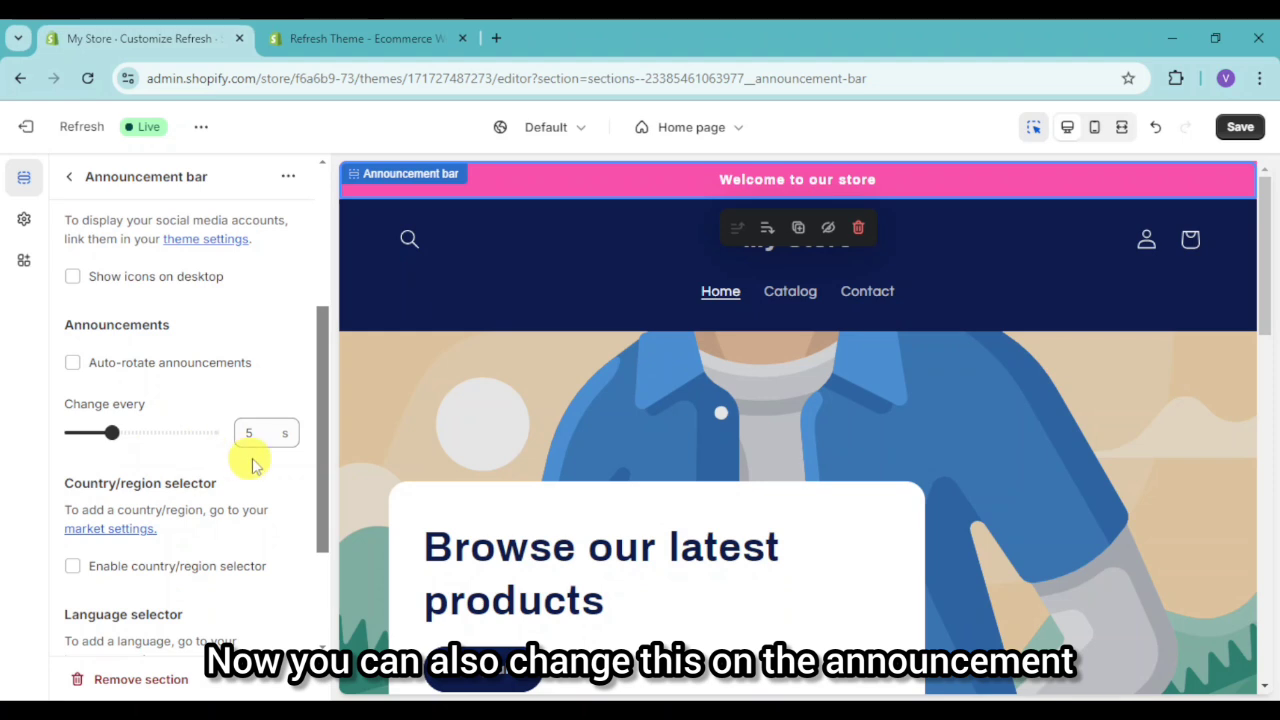
pyautogui.scroll(-3, 251, 466)
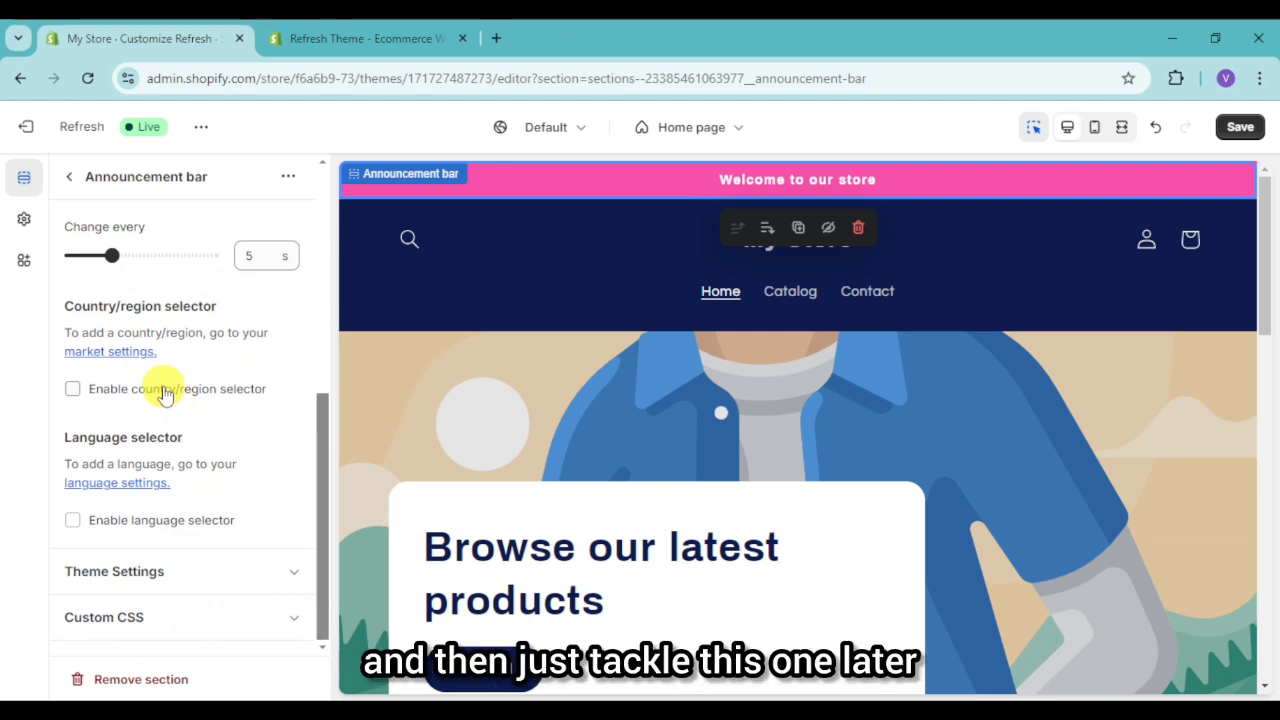
pyautogui.scroll(10, 166, 388)
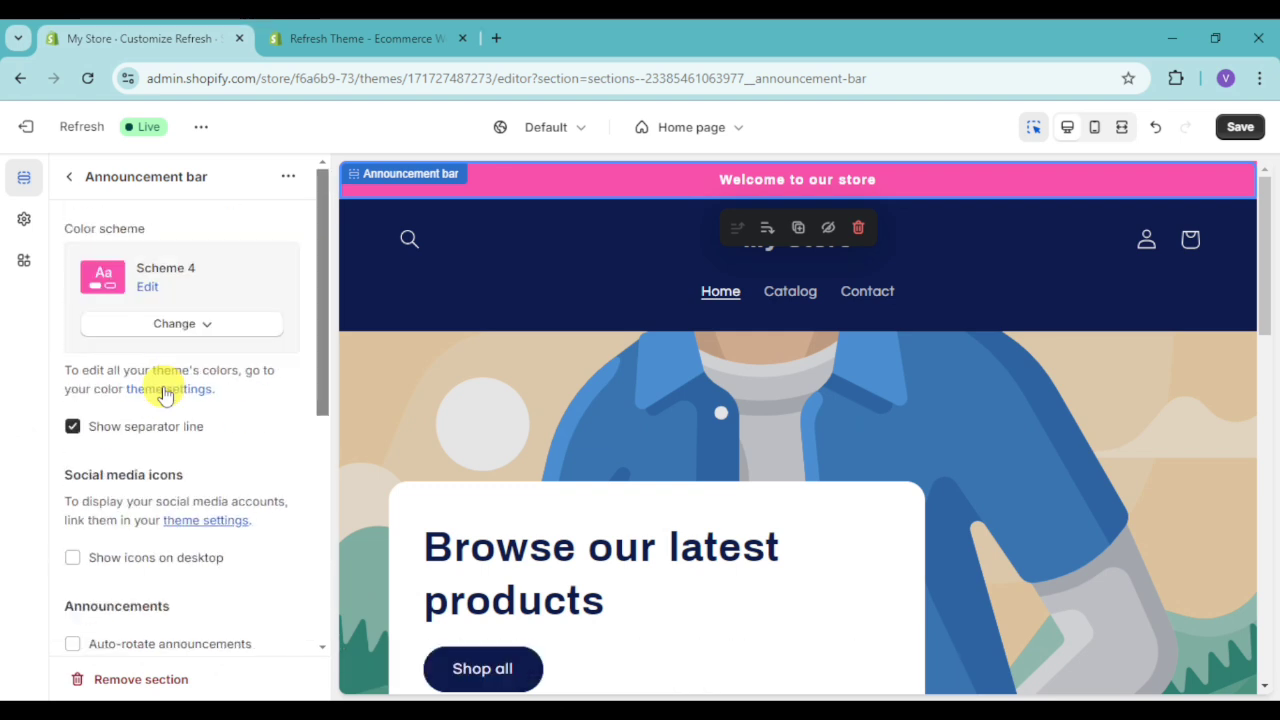
pyautogui.click(70, 180)
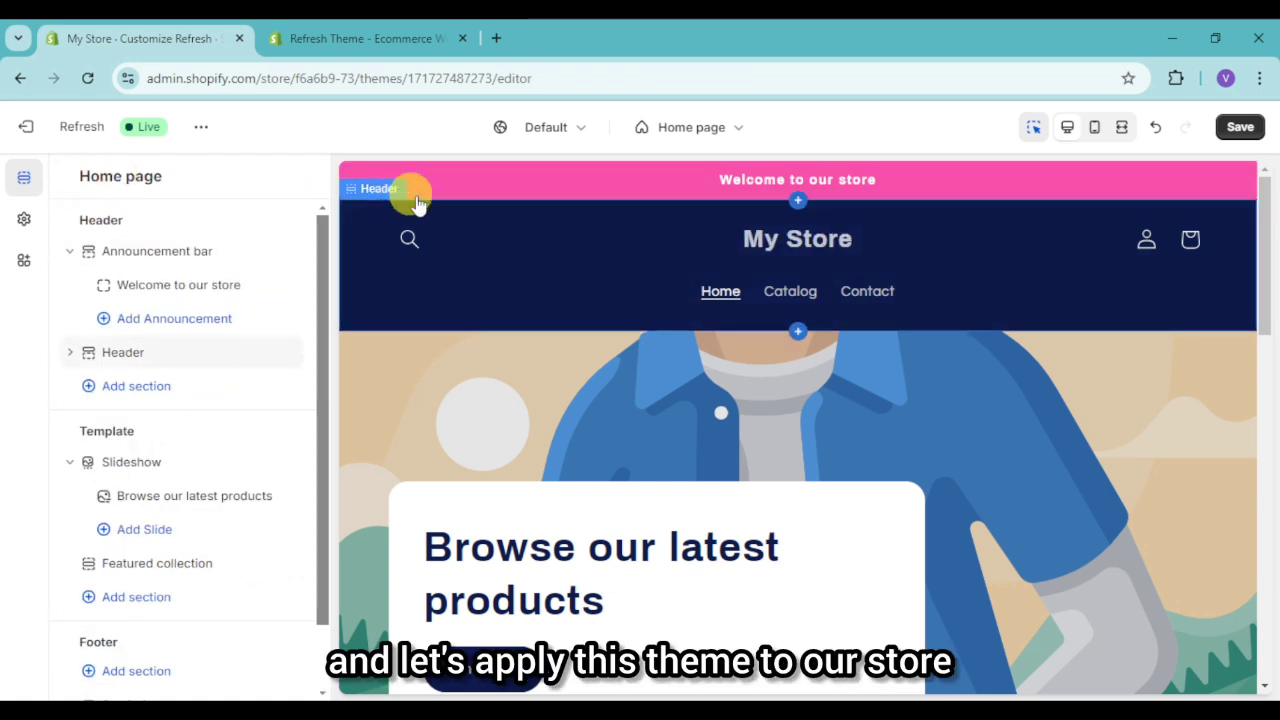
# Step: Apply color scheme Scheme 4 to the home page's header section
pyautogui.click(520, 291)
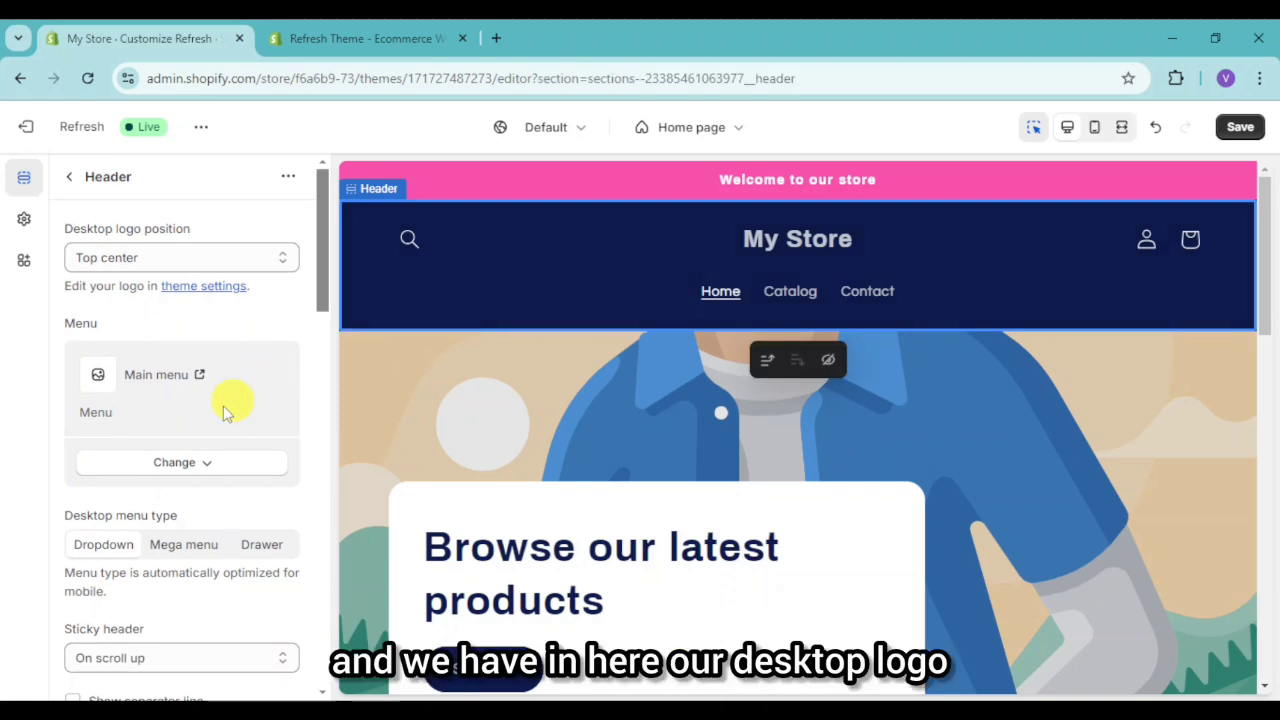
pyautogui.scroll(-3, 280, 480)
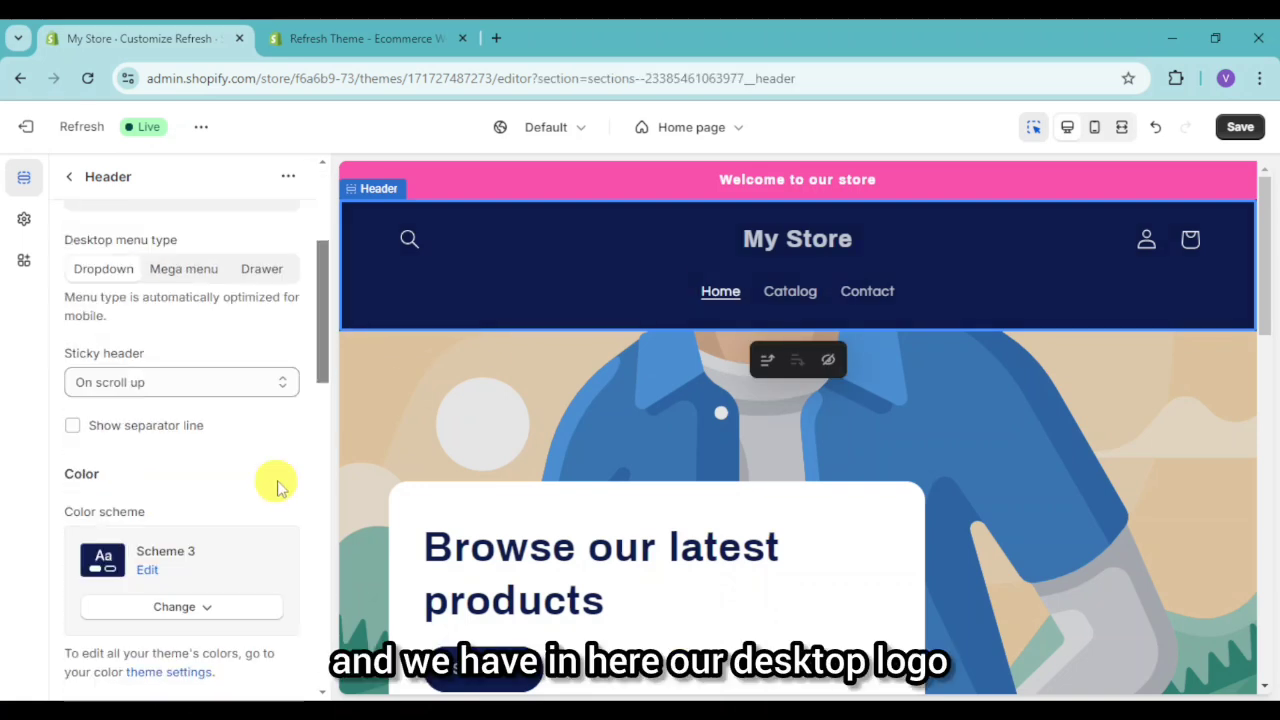
pyautogui.click(173, 604)
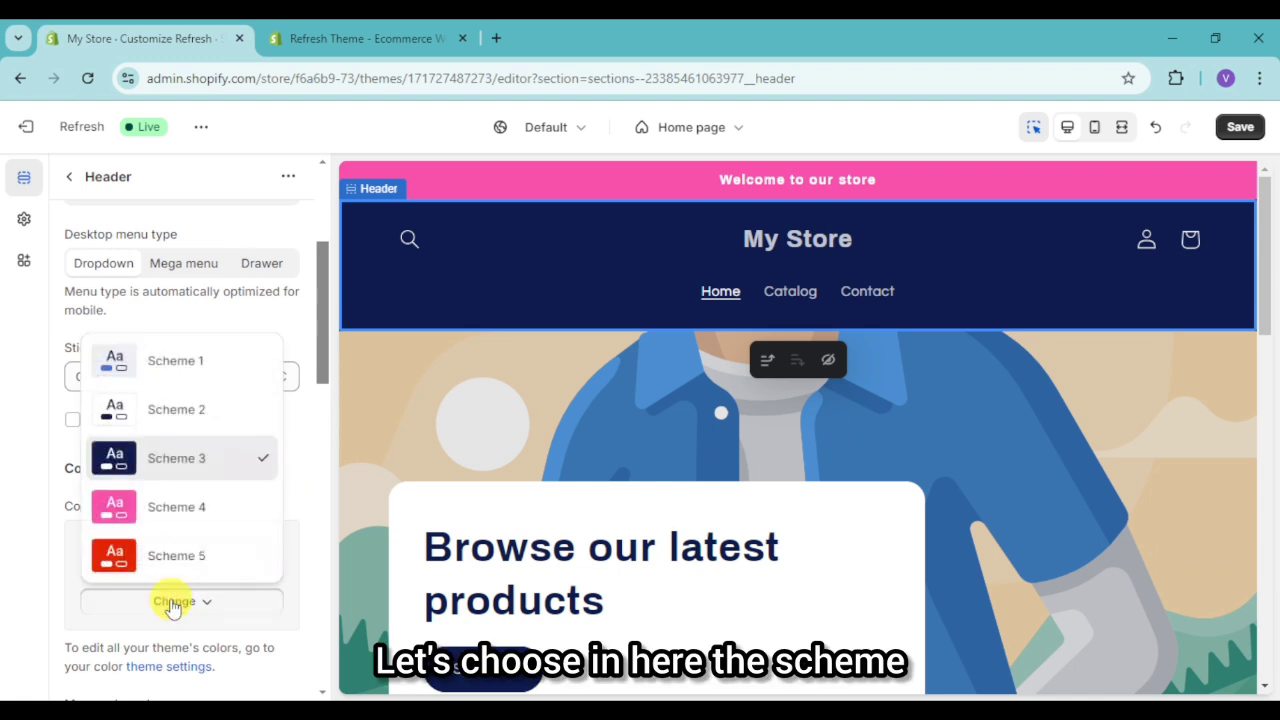
pyautogui.click(226, 523)
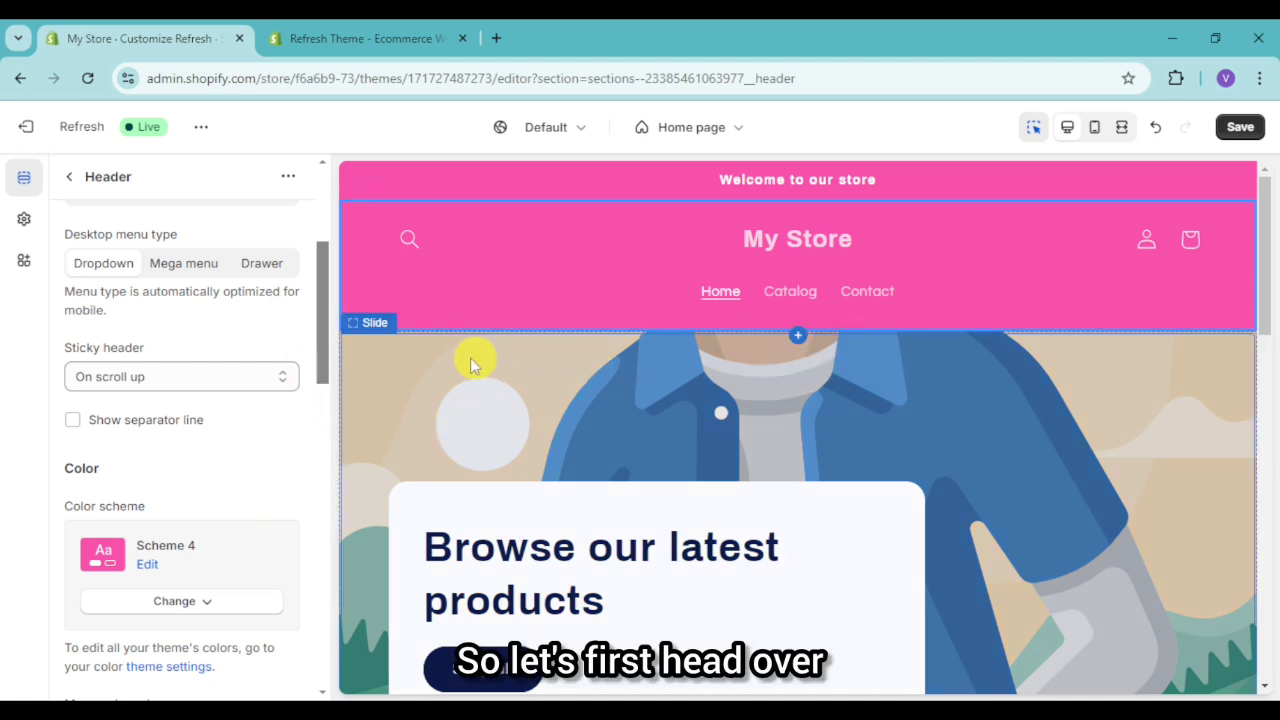
# Step: Apply color scheme Scheme 4 to the Email signup section below the featured products
pyautogui.scroll(-1, 562, 420)
pyautogui.scroll(-10, 562, 420)
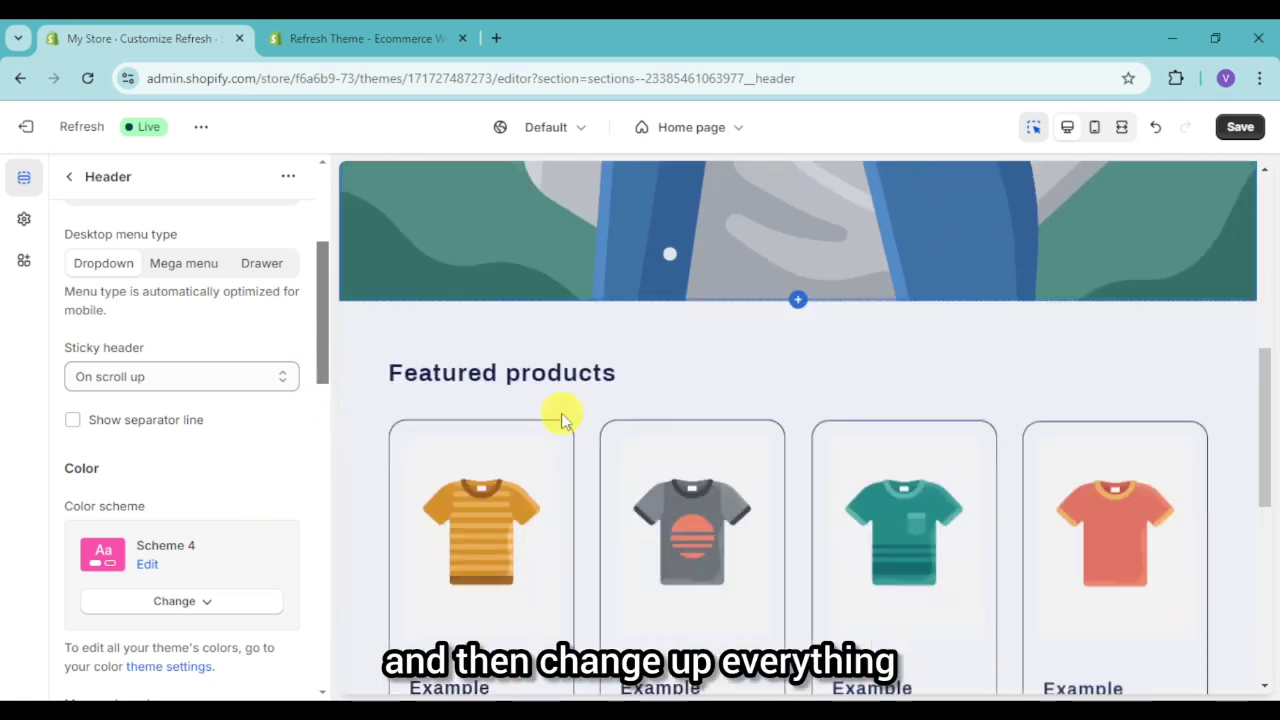
pyautogui.click(390, 487)
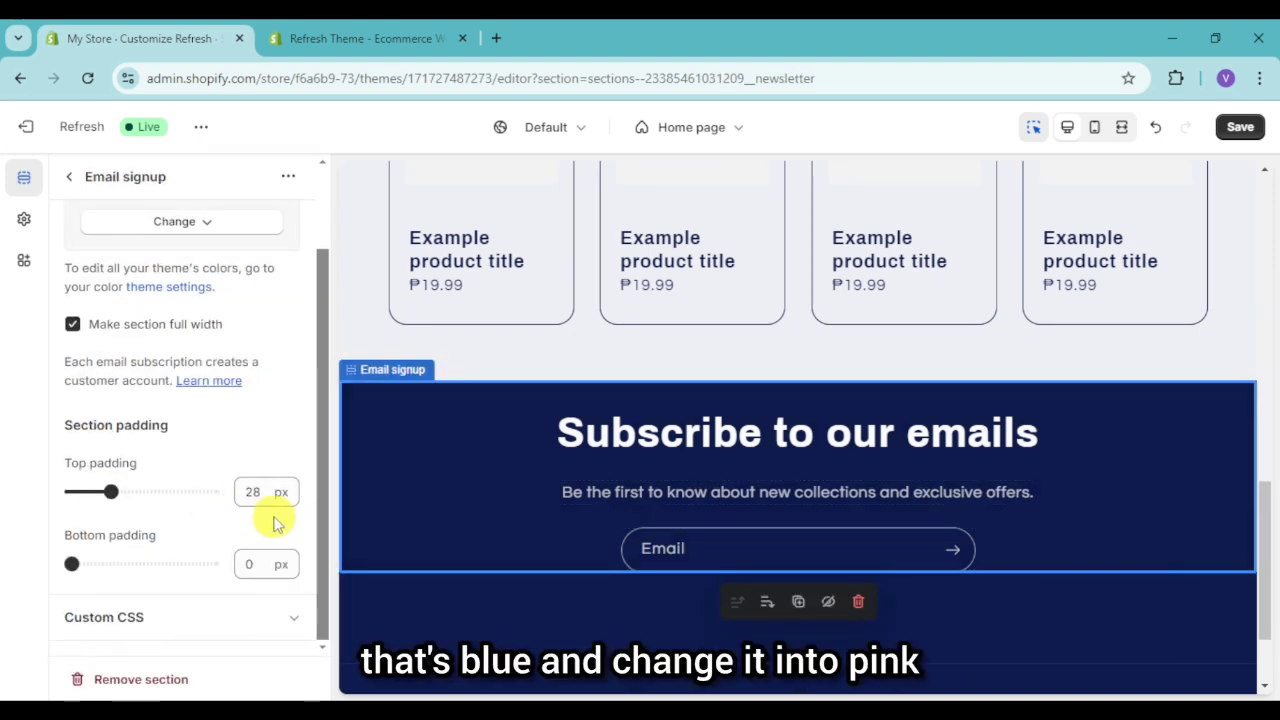
pyautogui.scroll(2, 177, 465)
pyautogui.click(208, 324)
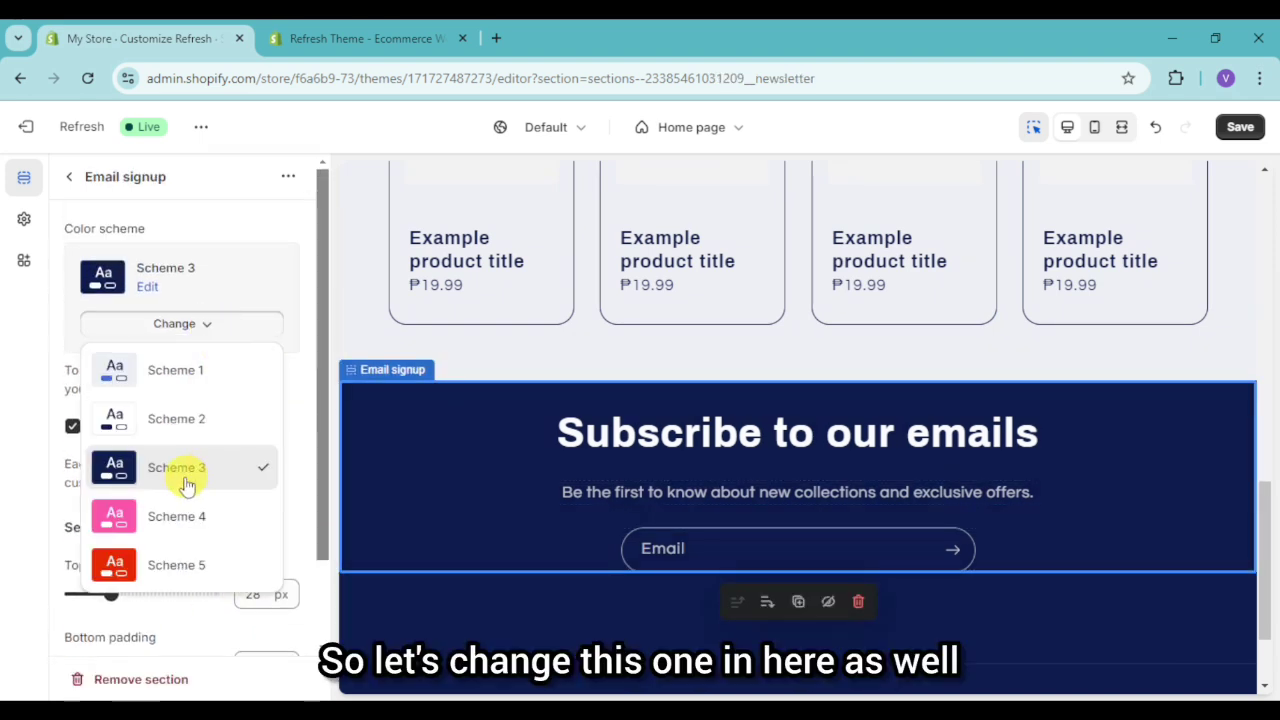
pyautogui.click(165, 512)
# Step: Apply color scheme Scheme 4 to the footer section and check the page preview up to the header
pyautogui.click(472, 630)
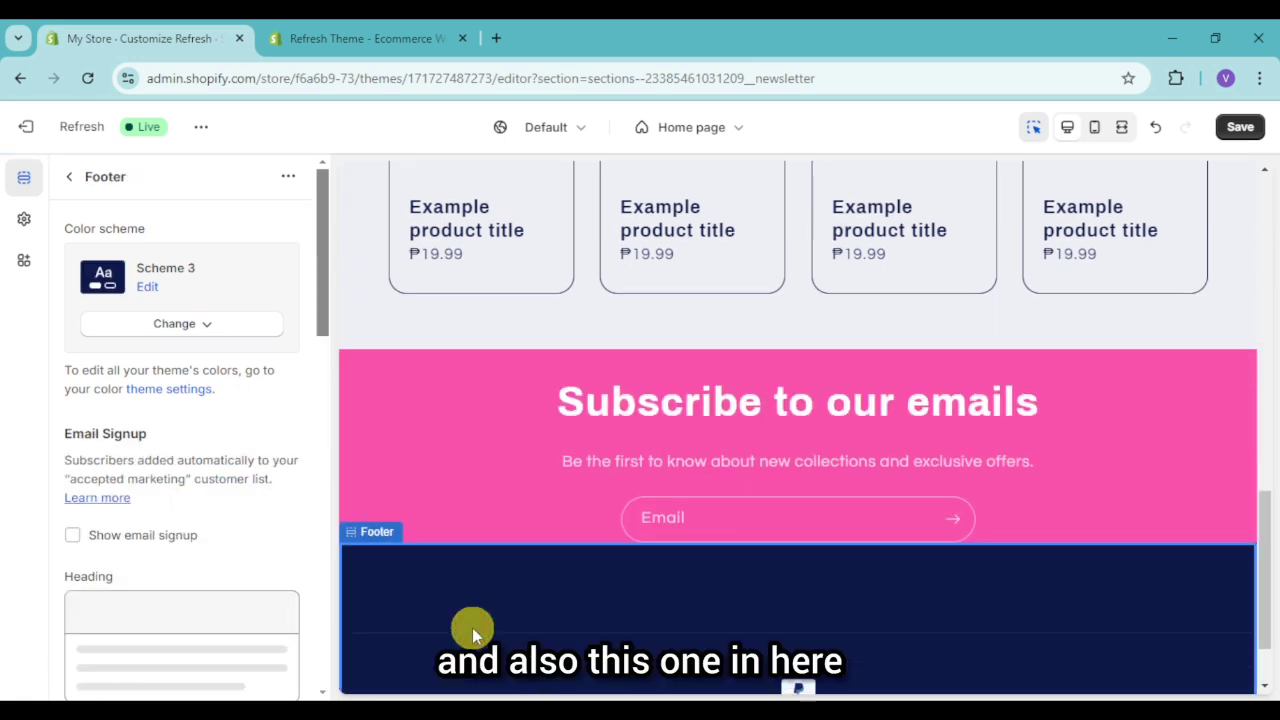
pyautogui.click(174, 325)
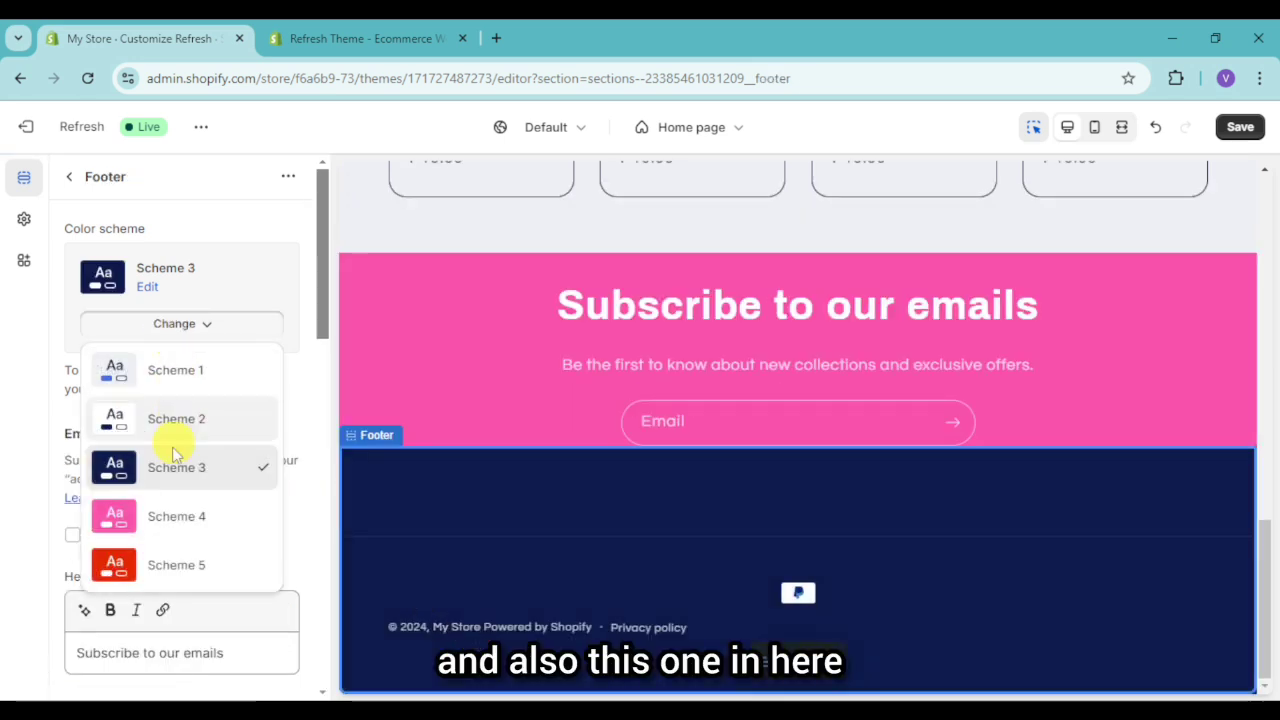
pyautogui.click(156, 515)
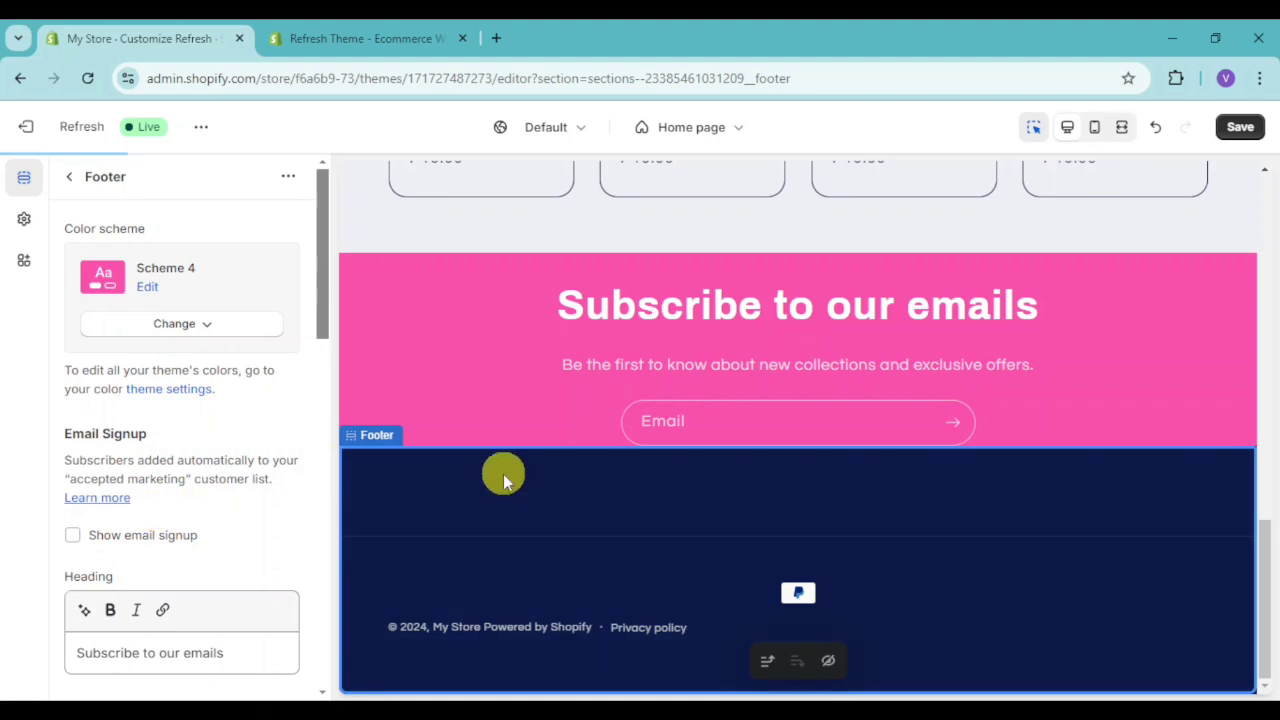
pyautogui.scroll(10, 690, 440)
pyautogui.scroll(5, 650, 415)
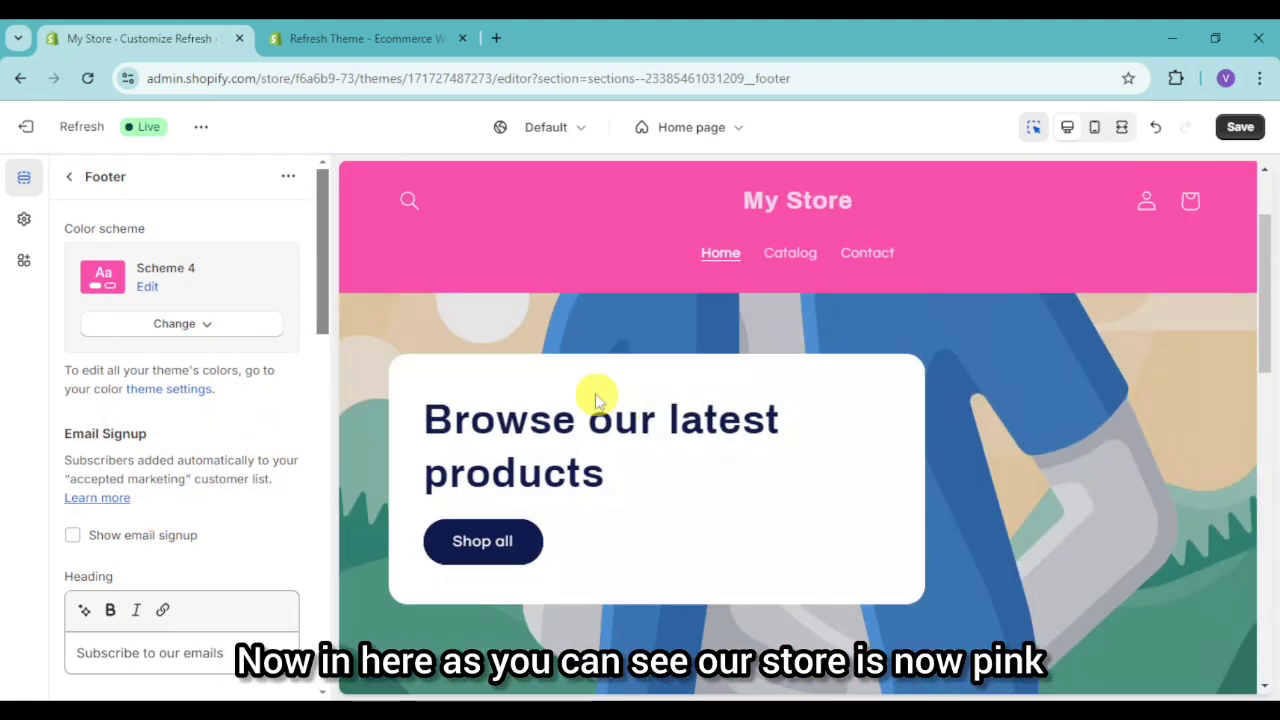
# Step: Leave the footer settings, open the header section's settings and save the theme changes
pyautogui.click(72, 180)
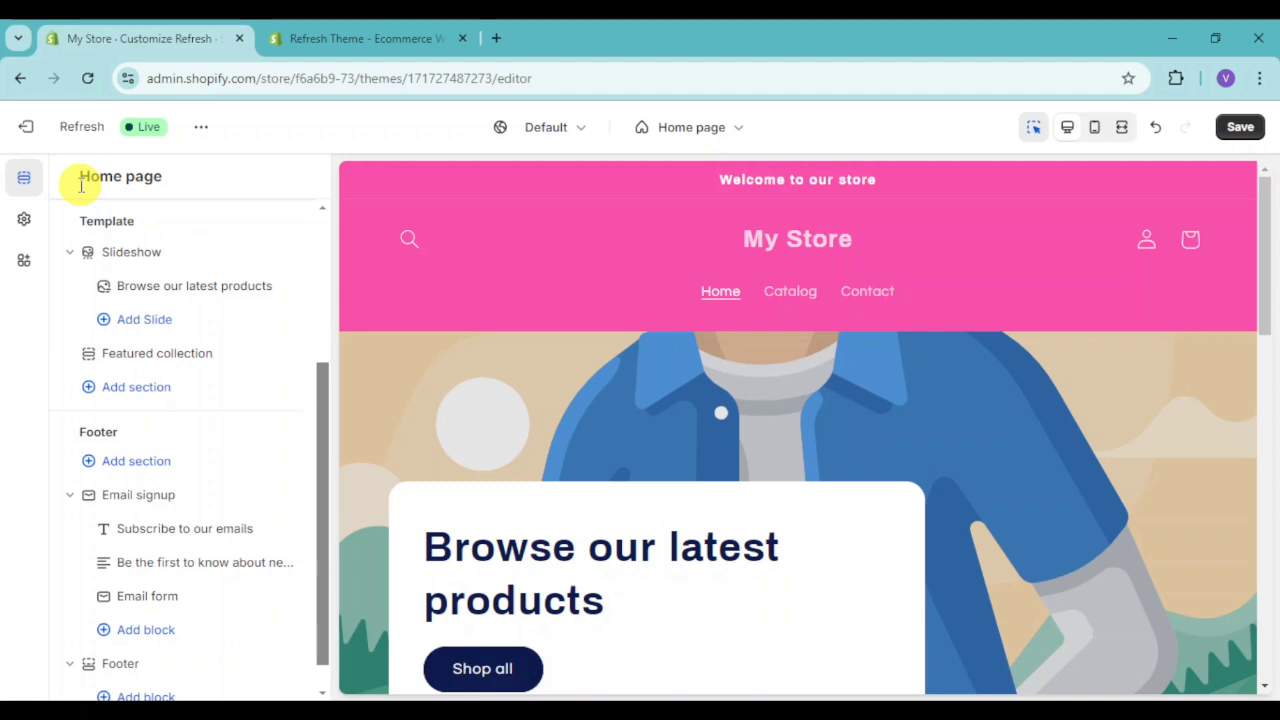
pyautogui.click(829, 256)
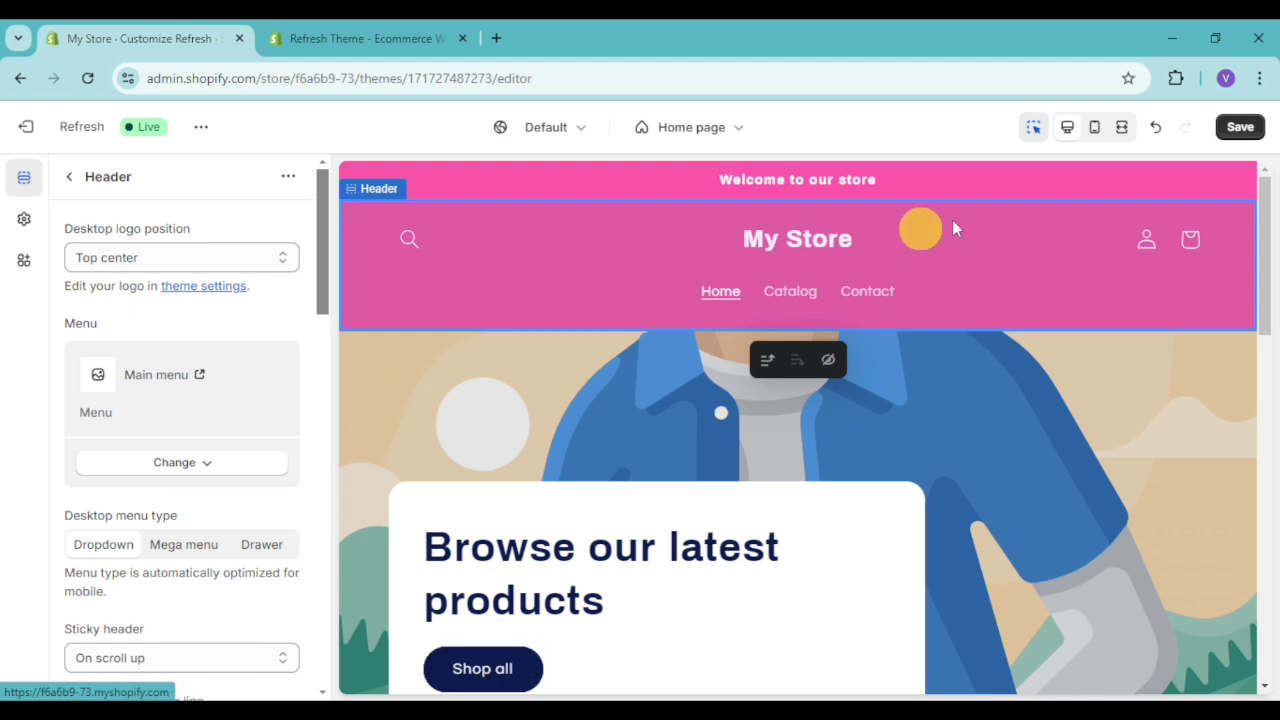
pyautogui.click(1240, 140)
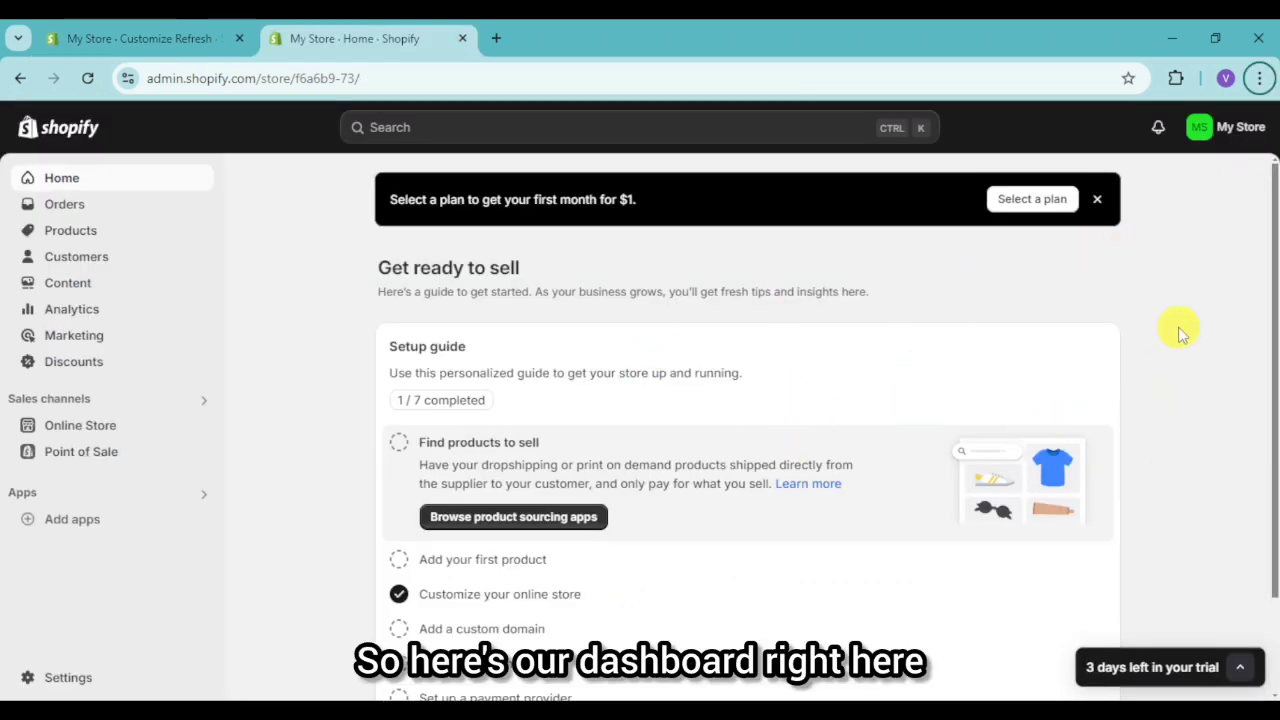
# Step: Change the store name to "Ms. Tiara" in the store's general settings, save it and return to the admin home
pyautogui.scroll(-1, 320, 480)
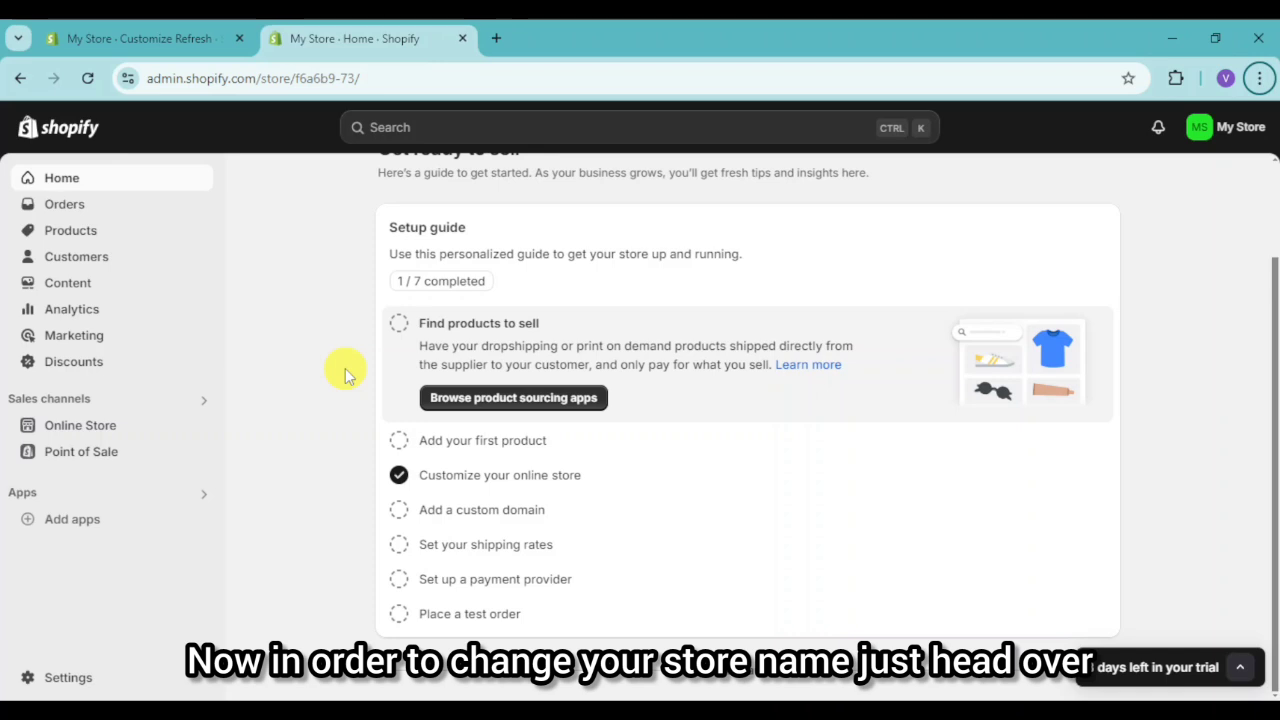
pyautogui.click(60, 678)
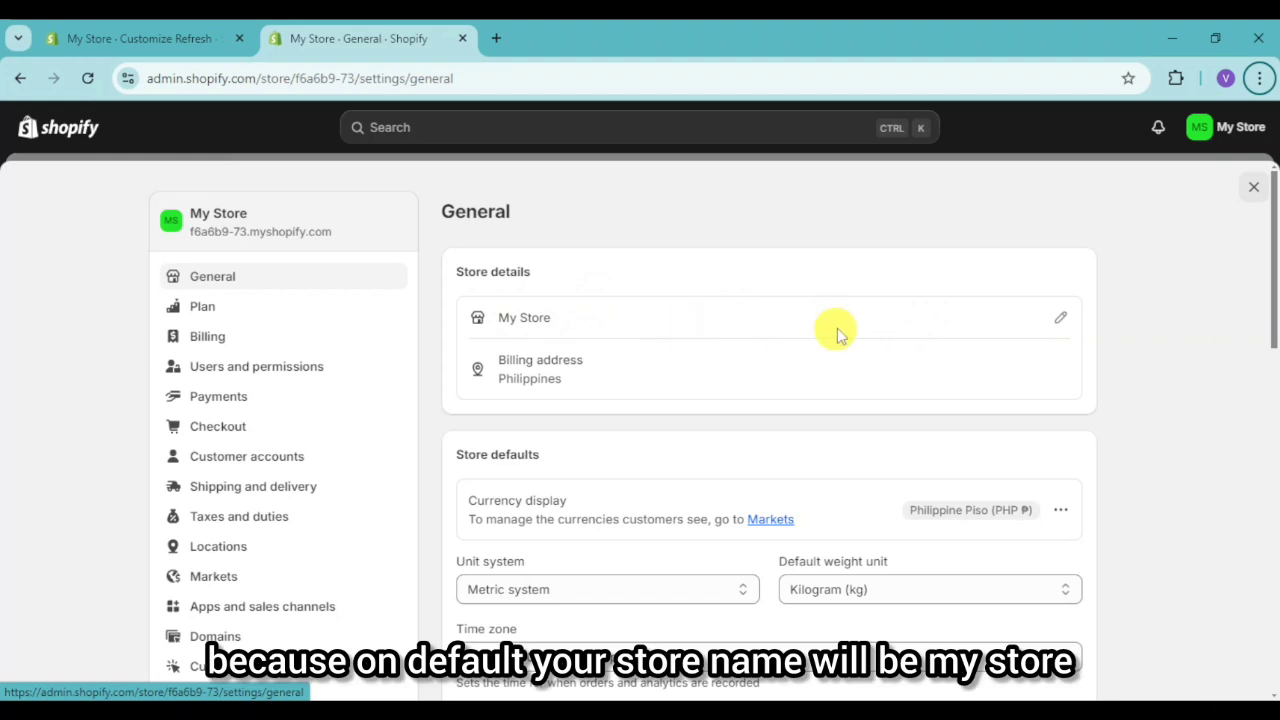
pyautogui.click(1062, 322)
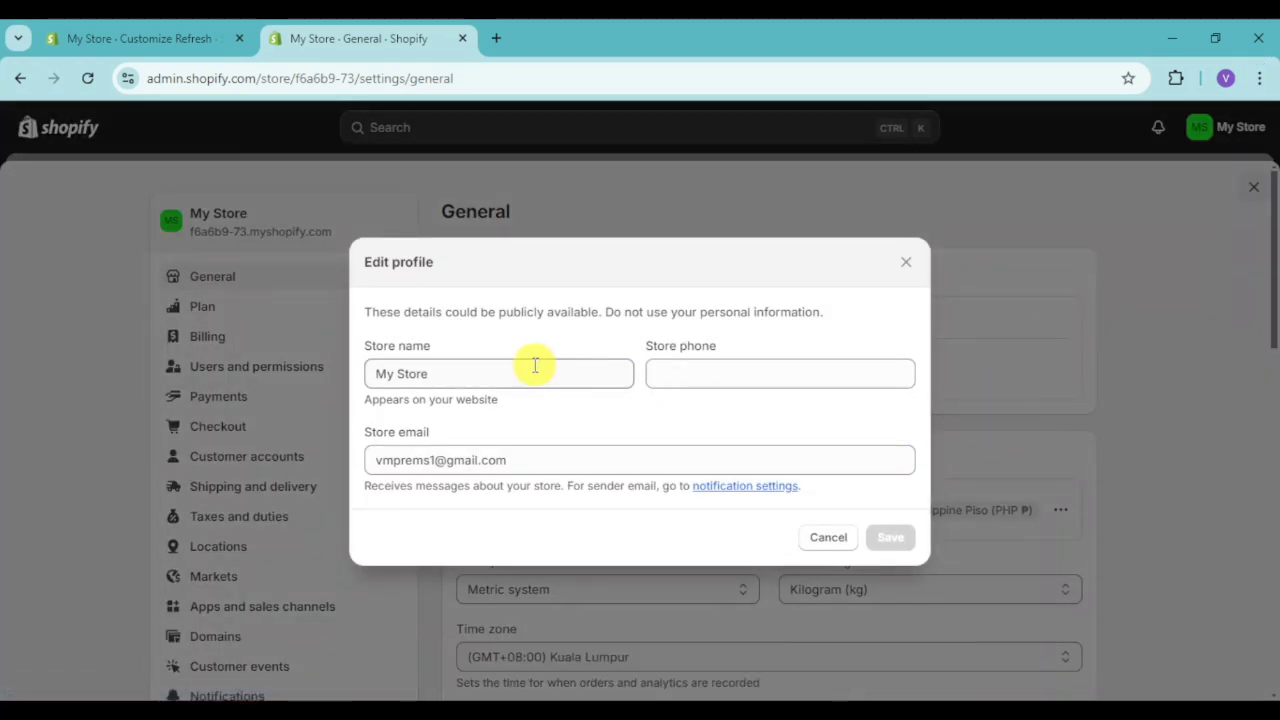
pyautogui.moveTo(543, 371); pyautogui.dragTo(337, 371)
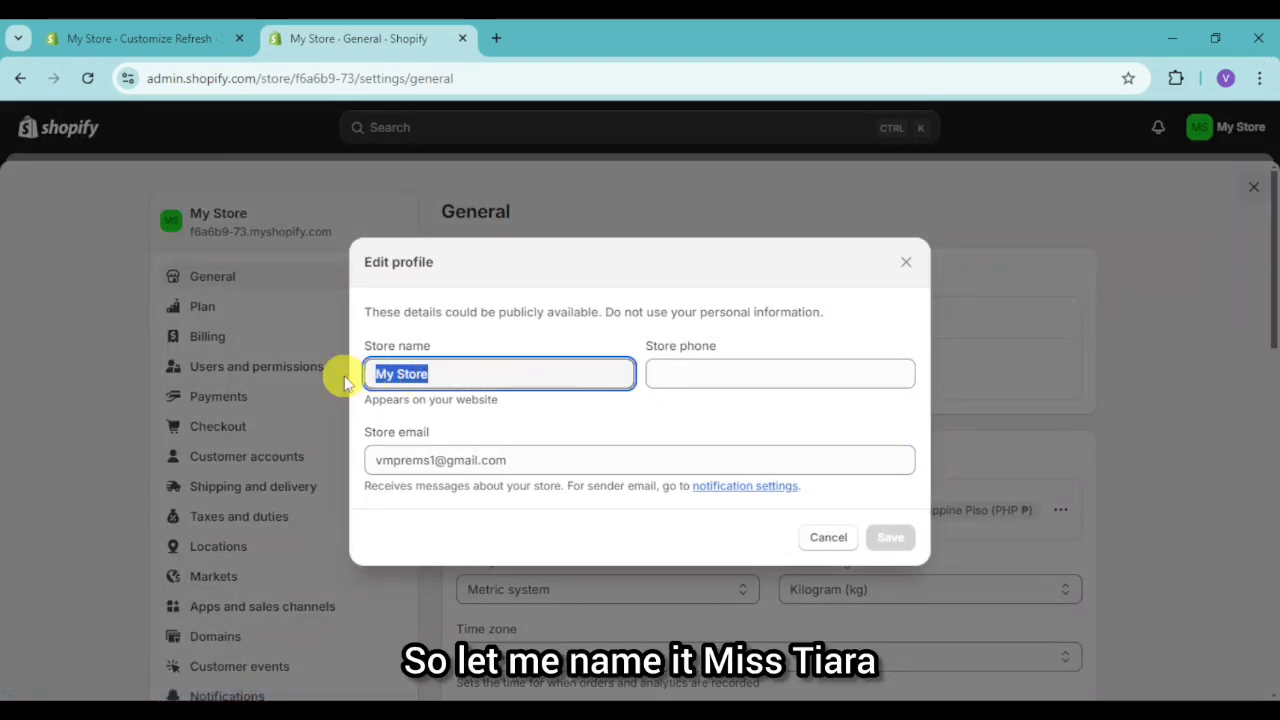
pyautogui.write('s. Tiara')
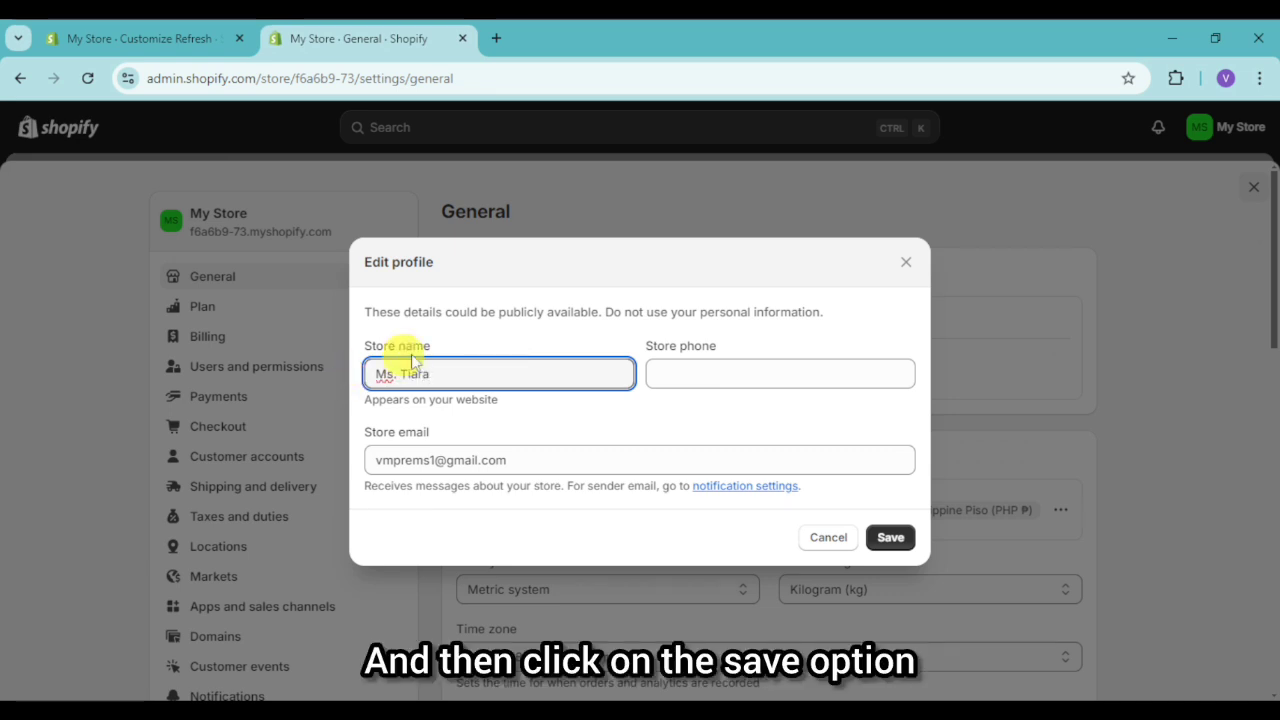
pyautogui.click(888, 537)
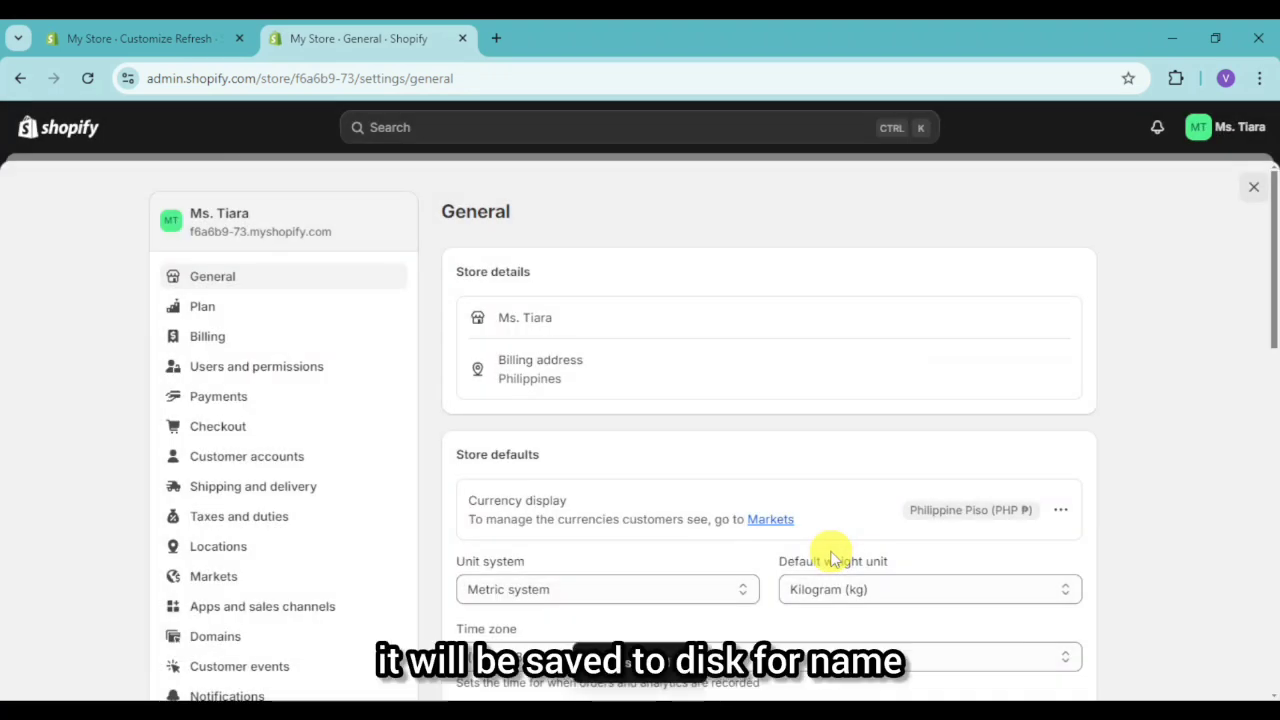
pyautogui.click(1256, 191)
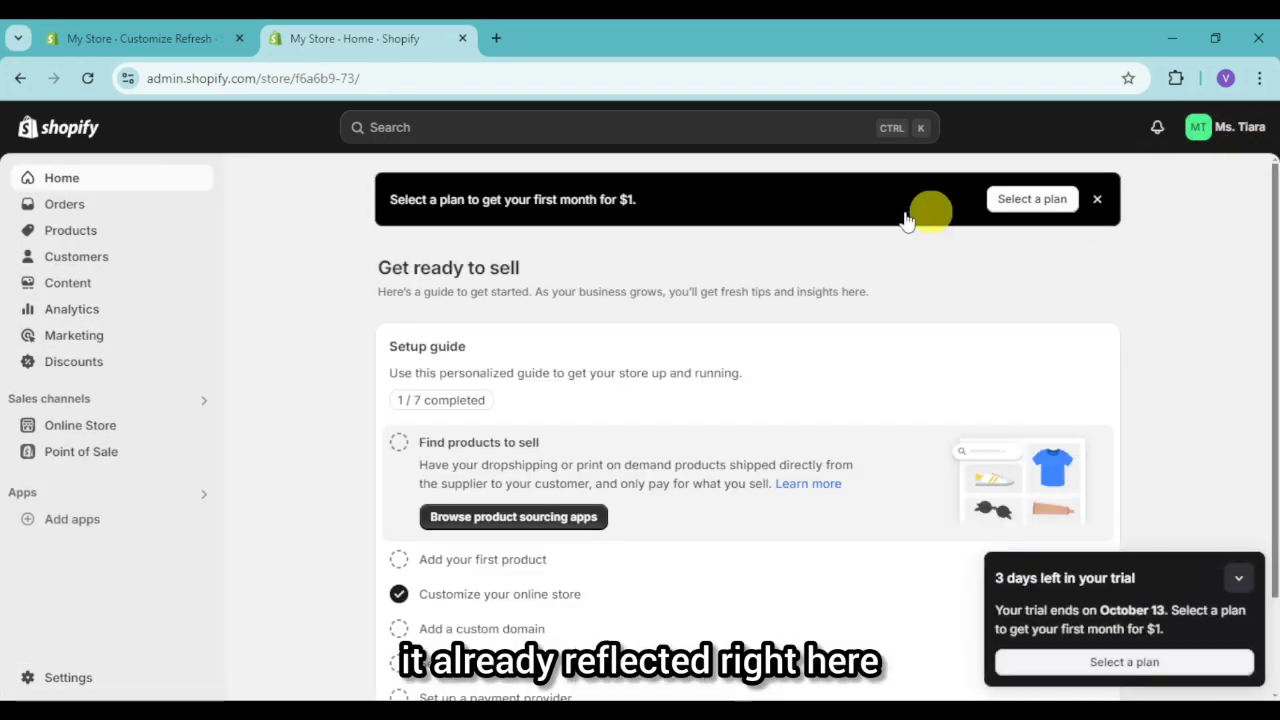
# Step: Return to the theme editor and reload it to refresh the store name shown in the header preview
pyautogui.click(150, 38)
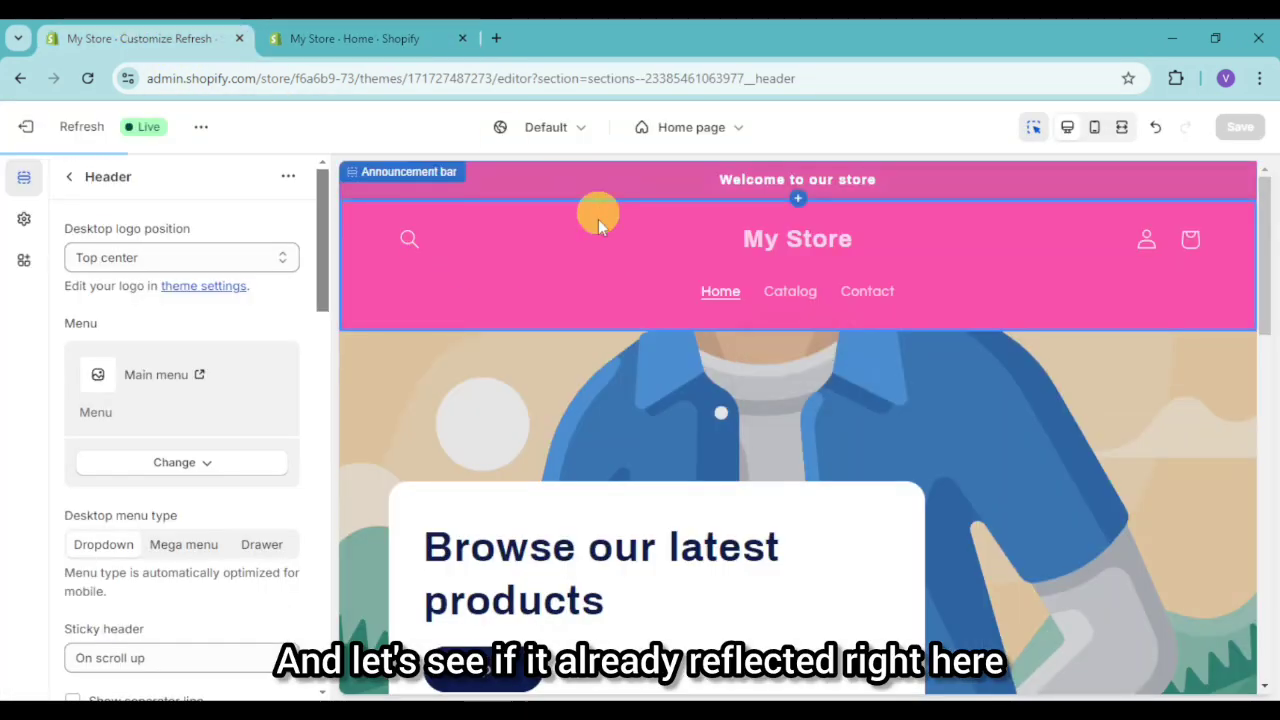
pyautogui.click(88, 80)
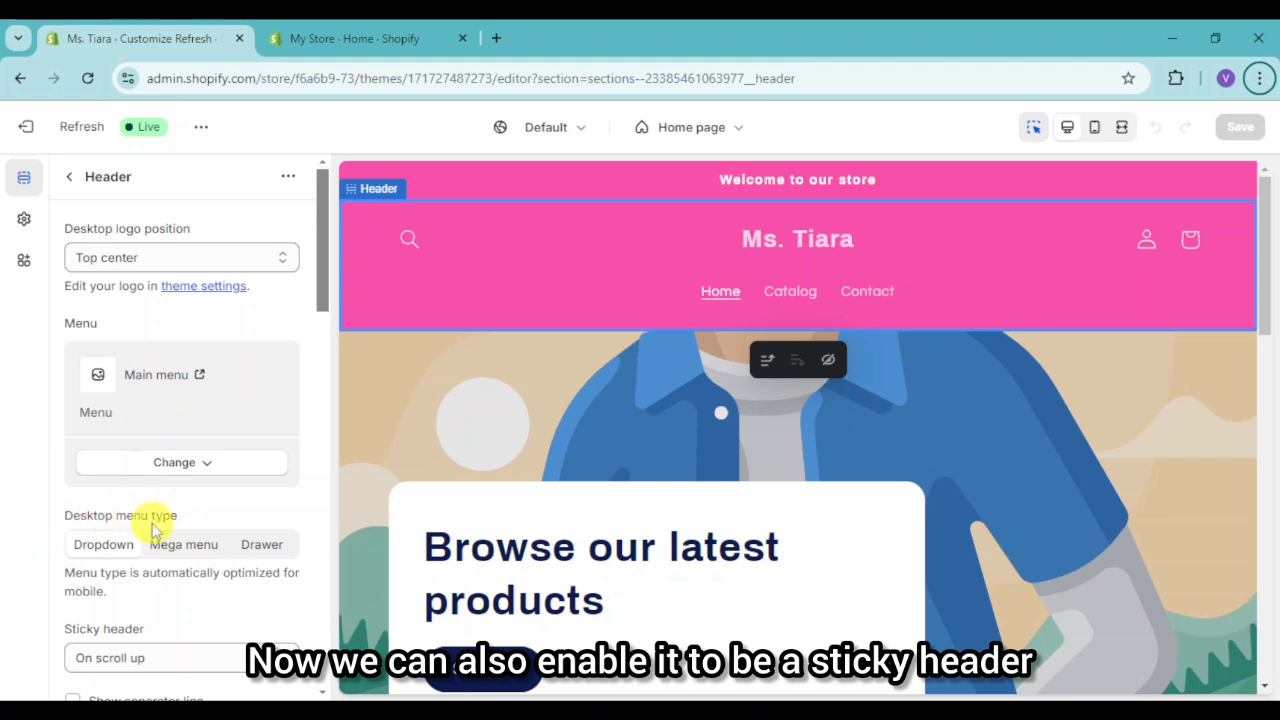
pyautogui.scroll(-2, 548, 474)
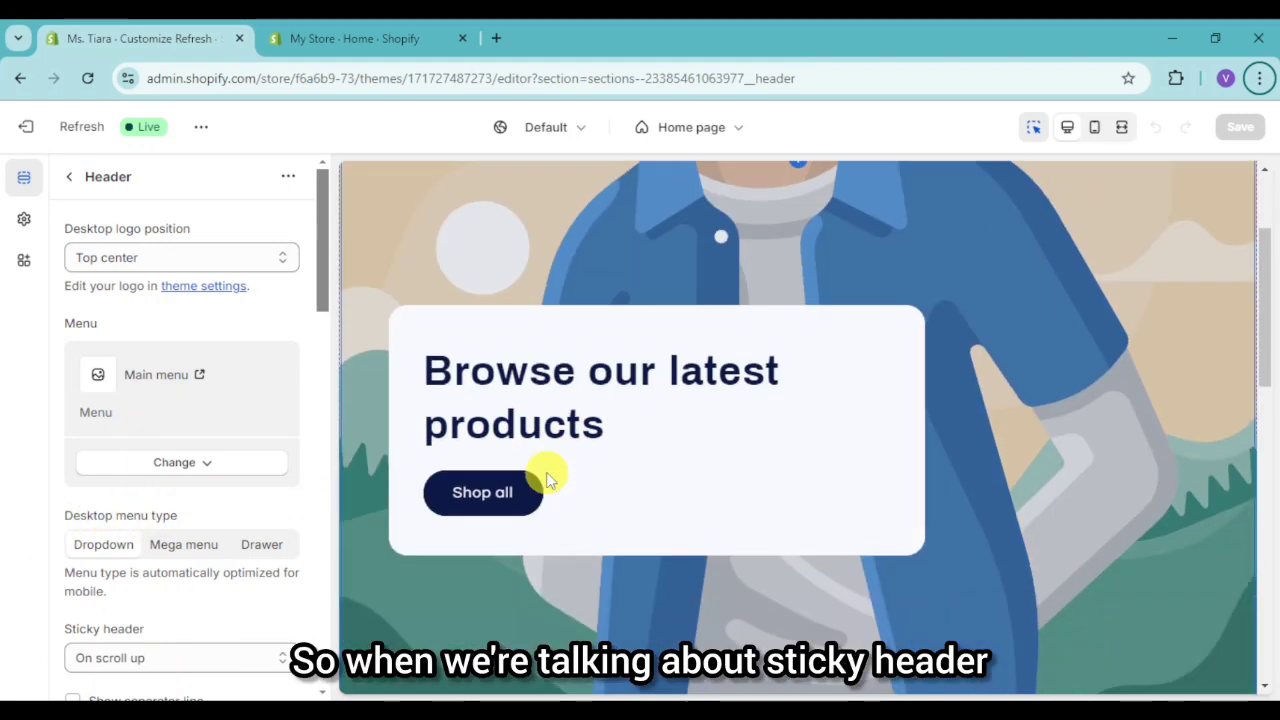
pyautogui.scroll(2, 409, 477)
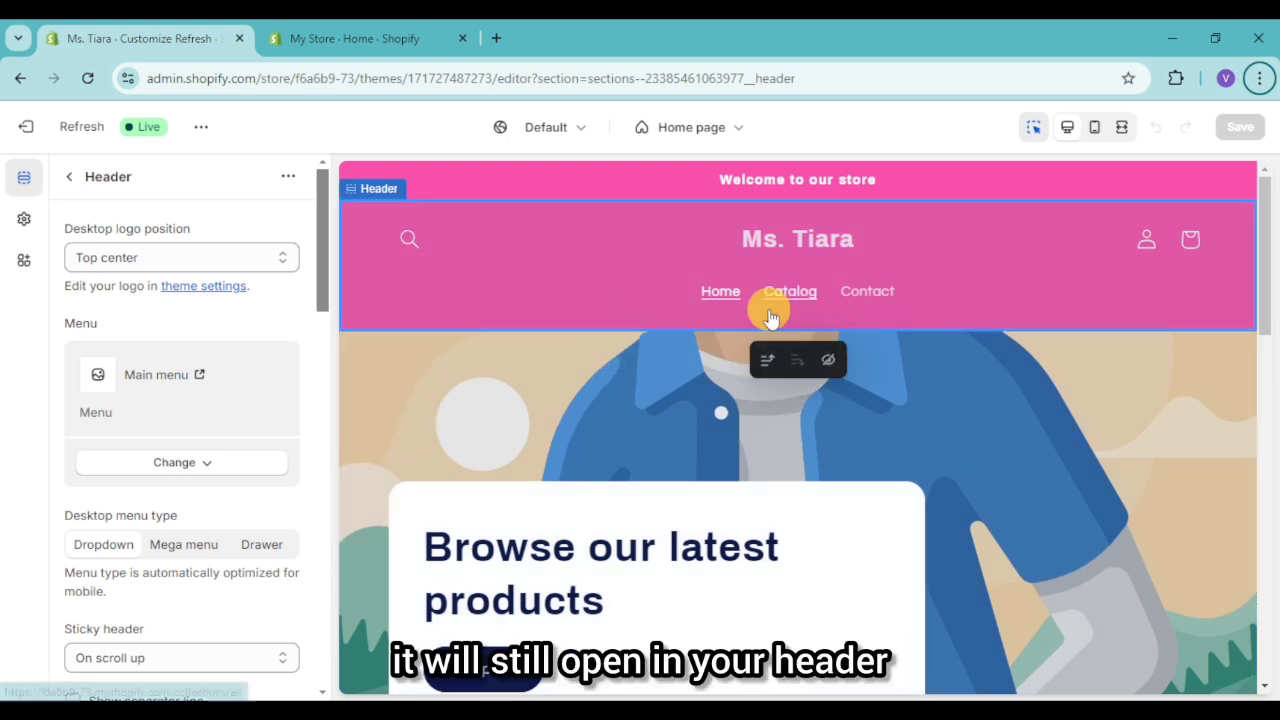
# Step: Set the header's sticky header option to Always and check its behaviour in the page preview
pyautogui.scroll(-1, 200, 555)
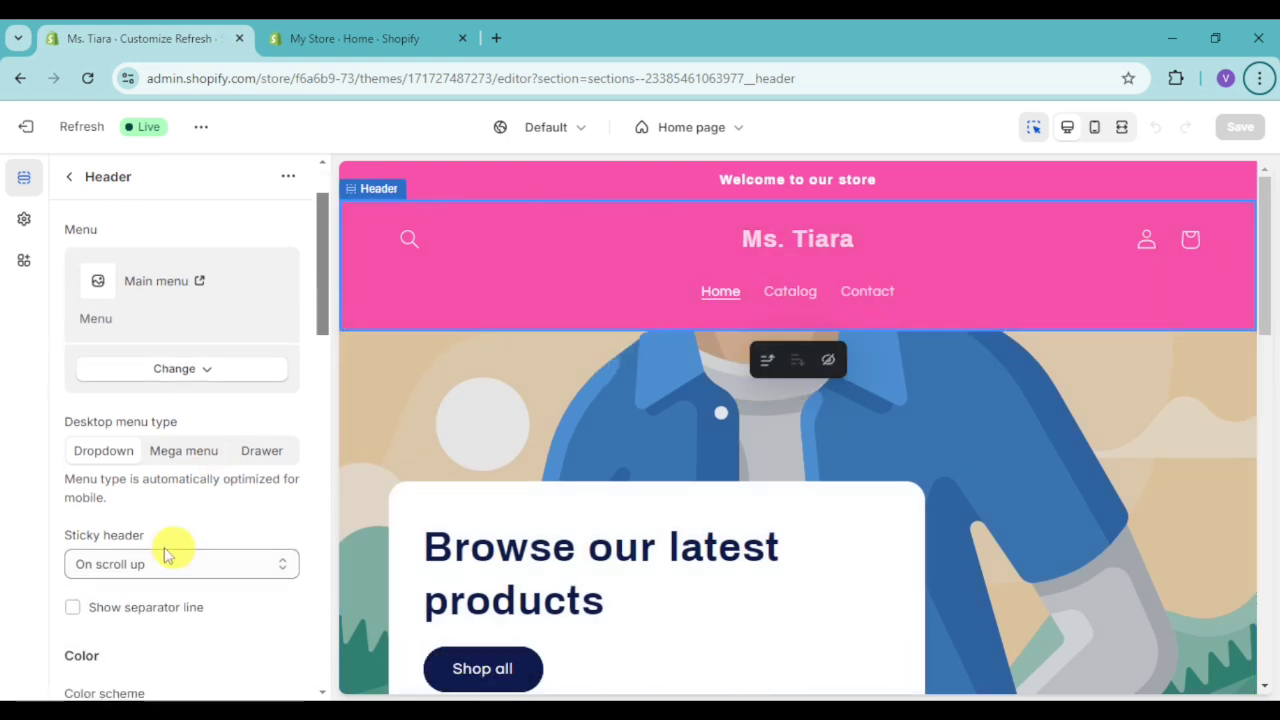
pyautogui.click(126, 560)
pyautogui.click(126, 610)
pyautogui.press('Down')
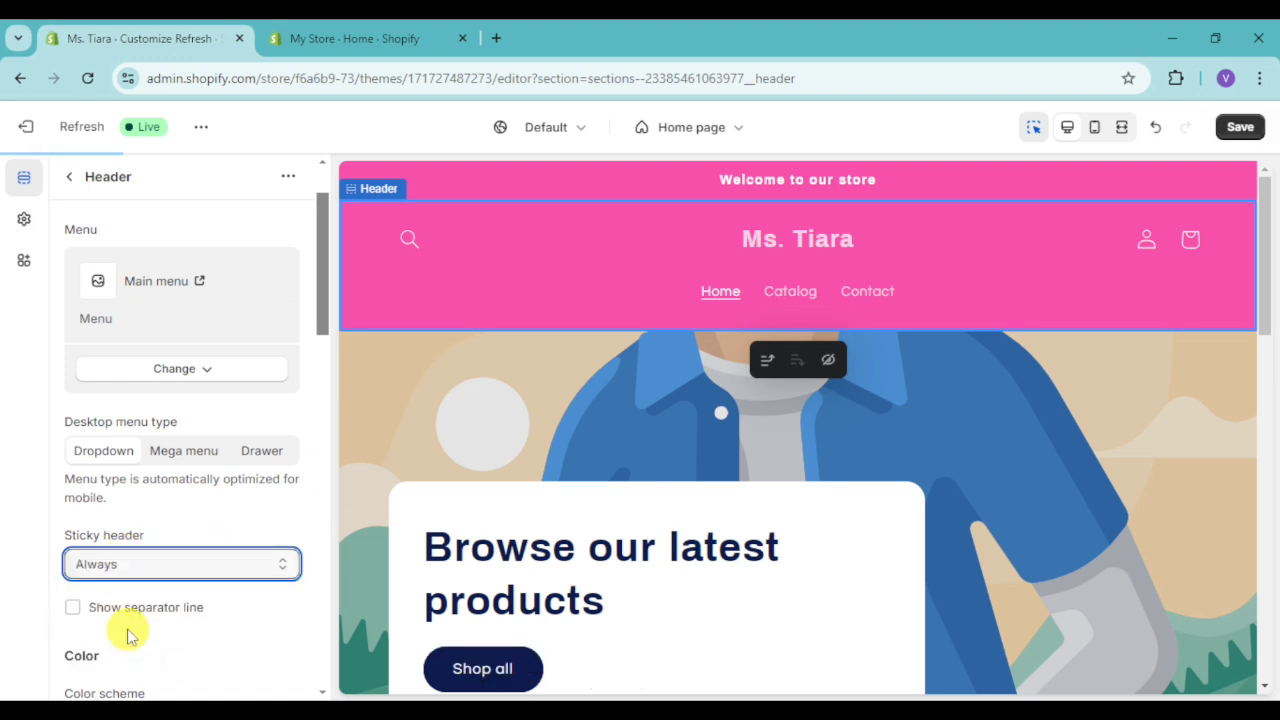
pyautogui.scroll(-4, 790, 510)
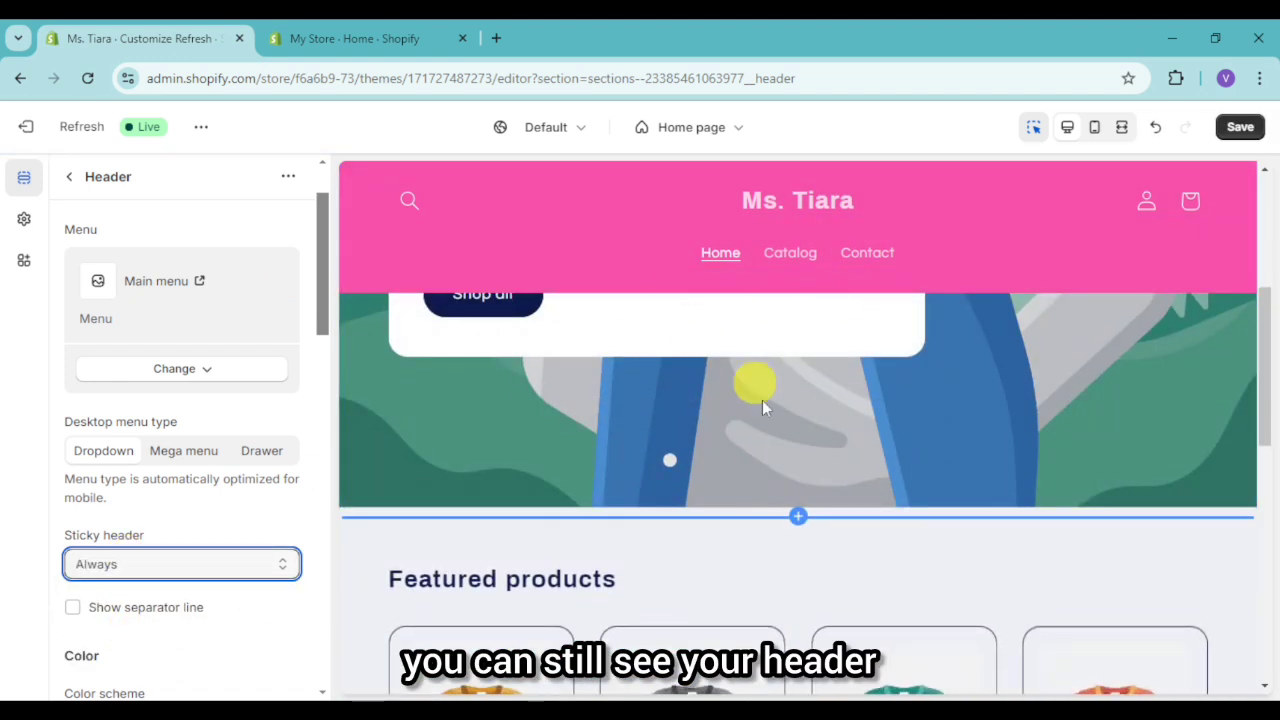
pyautogui.scroll(5, 706, 503)
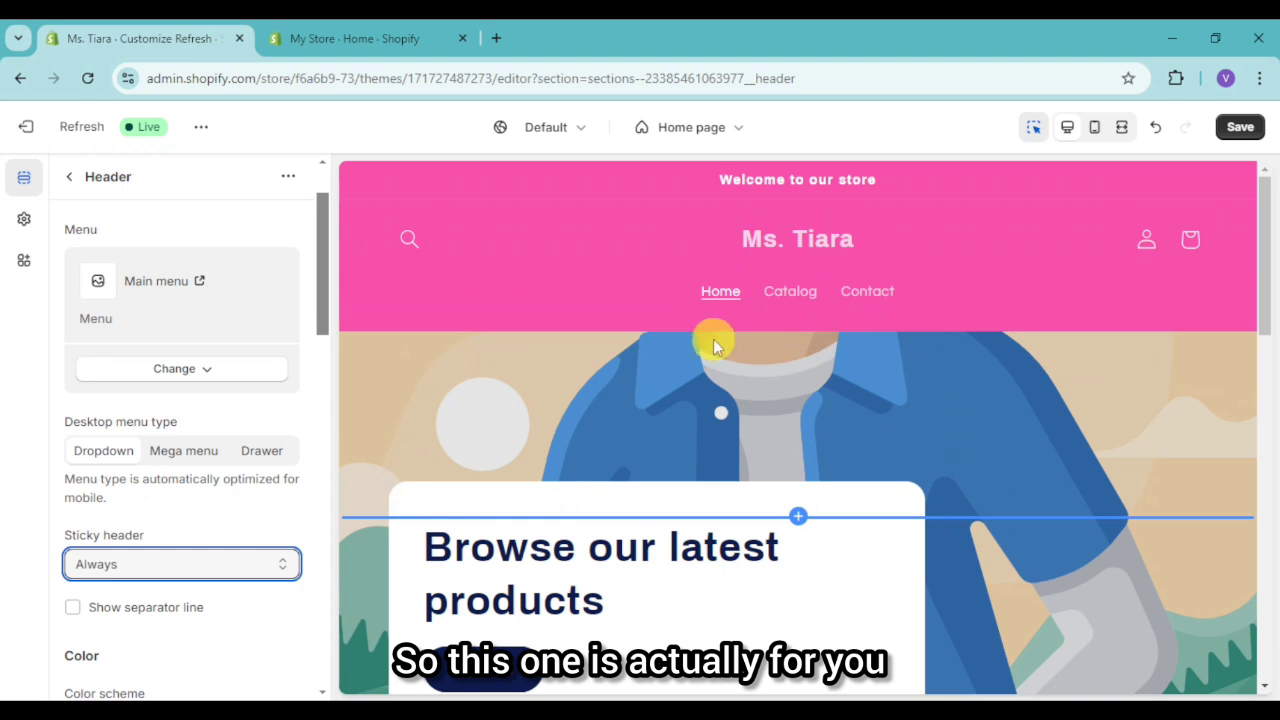
# Step: Enable the header's separator line and check it in the page preview
pyautogui.click(72, 607)
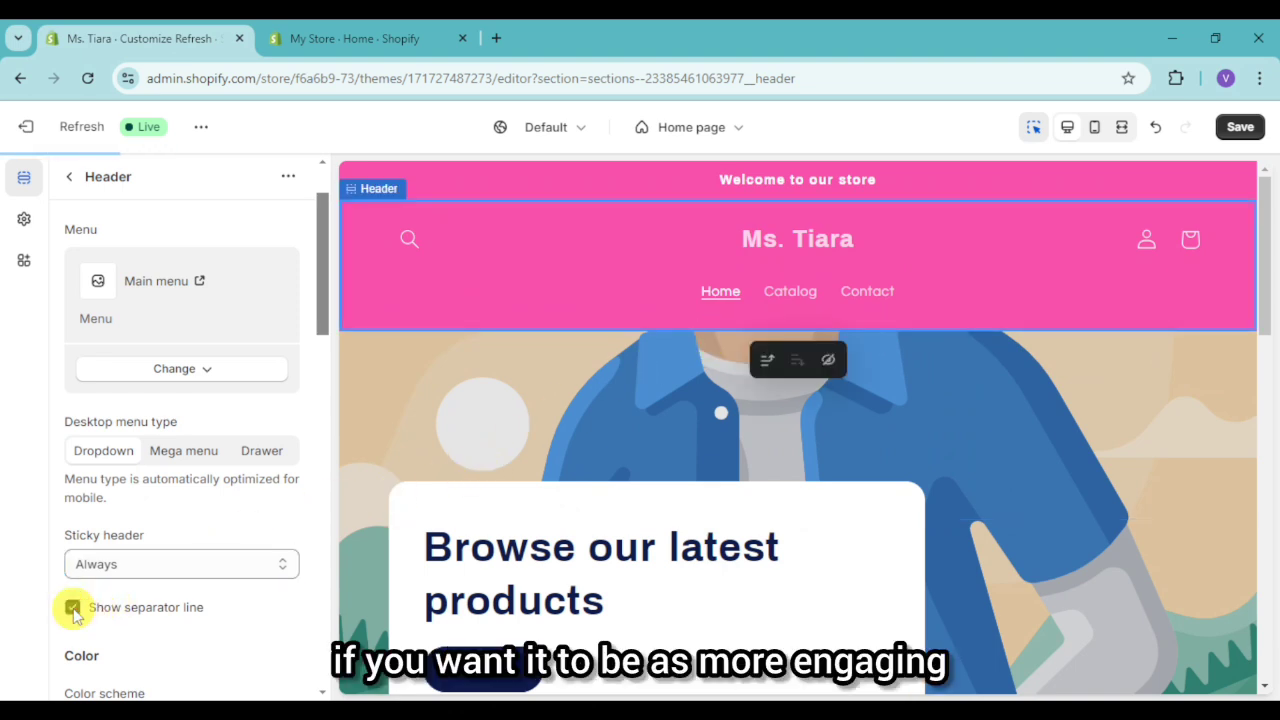
pyautogui.scroll(-4, 749, 477)
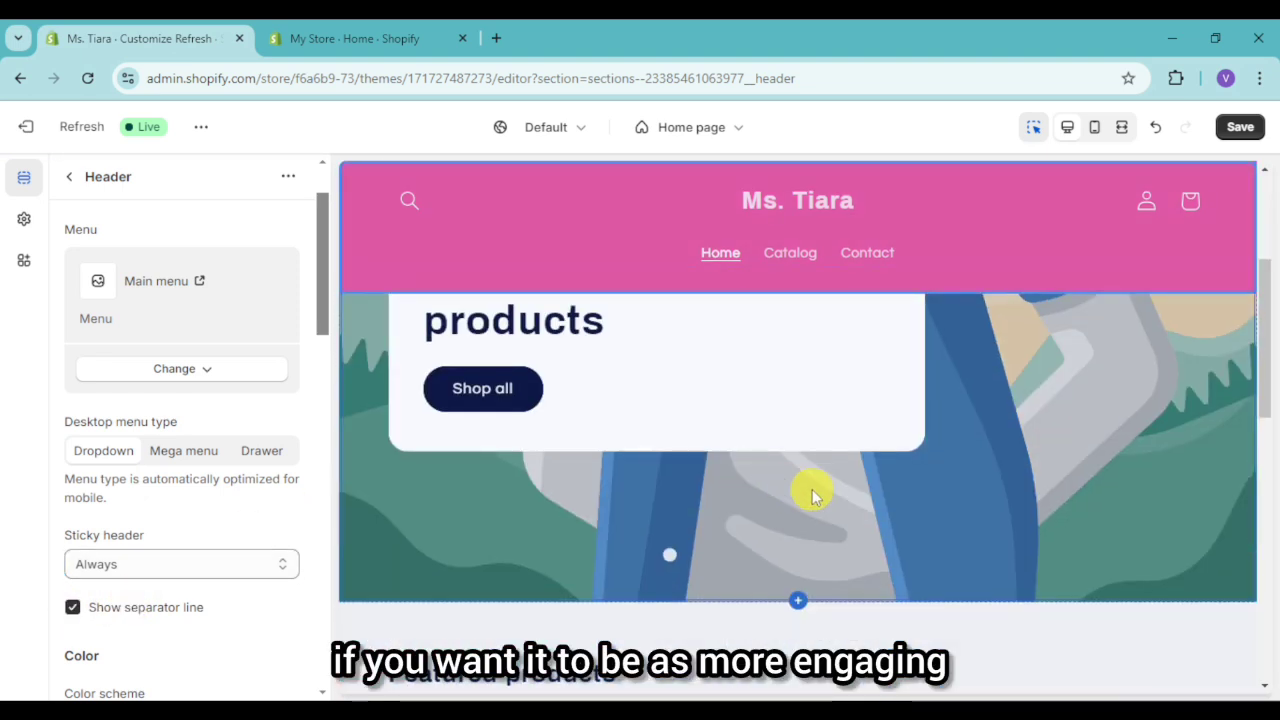
pyautogui.scroll(5, 813, 495)
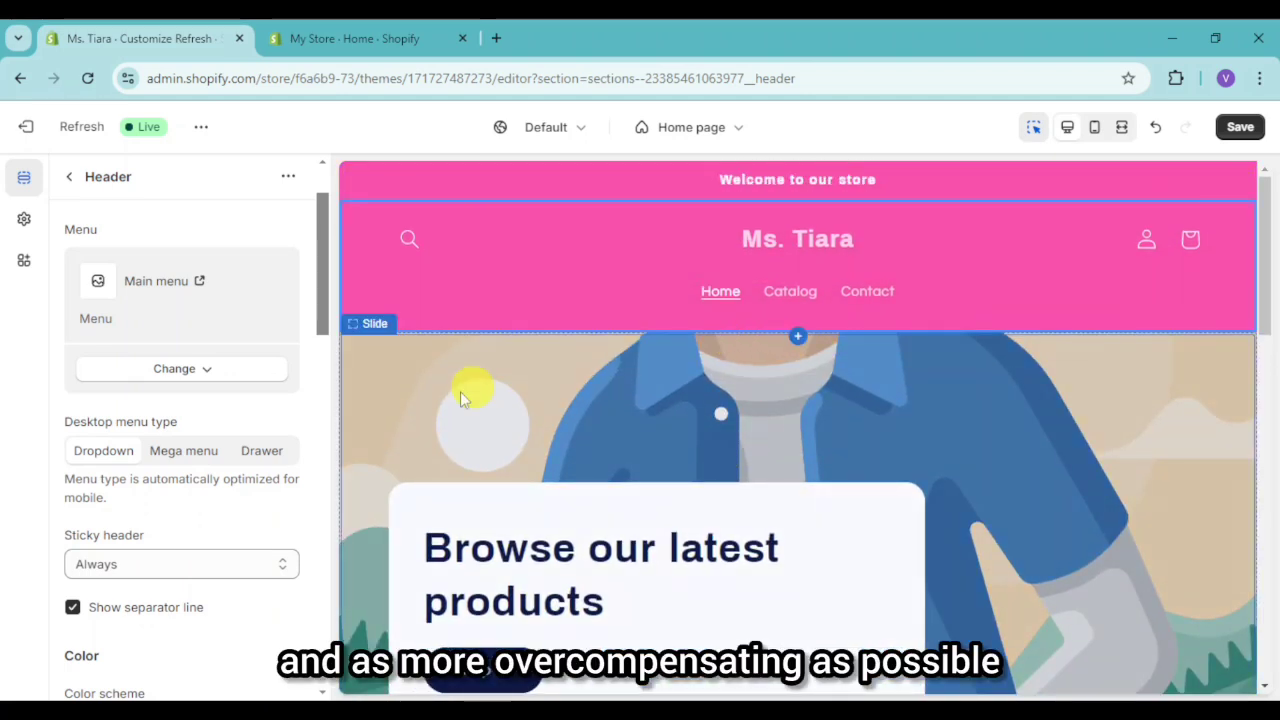
# Step: Apply Scheme 4 as the header's menu color scheme
pyautogui.scroll(-3, 177, 578)
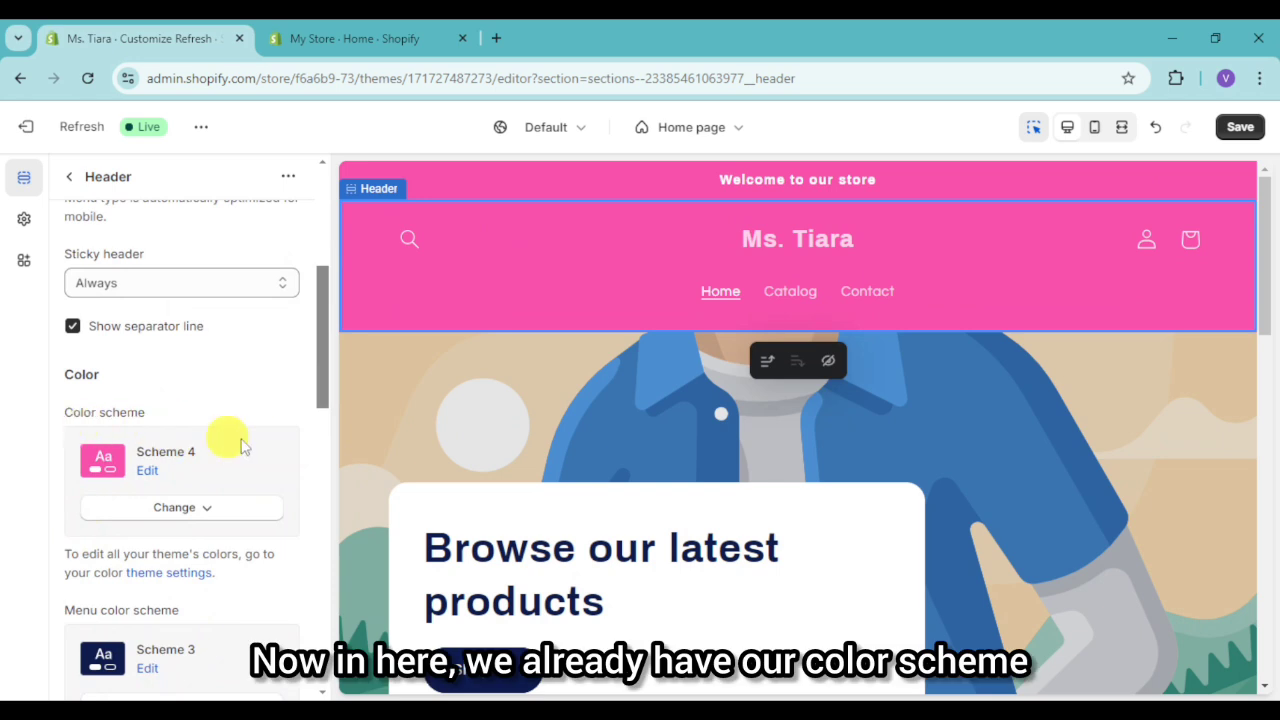
pyautogui.scroll(-1, 182, 443)
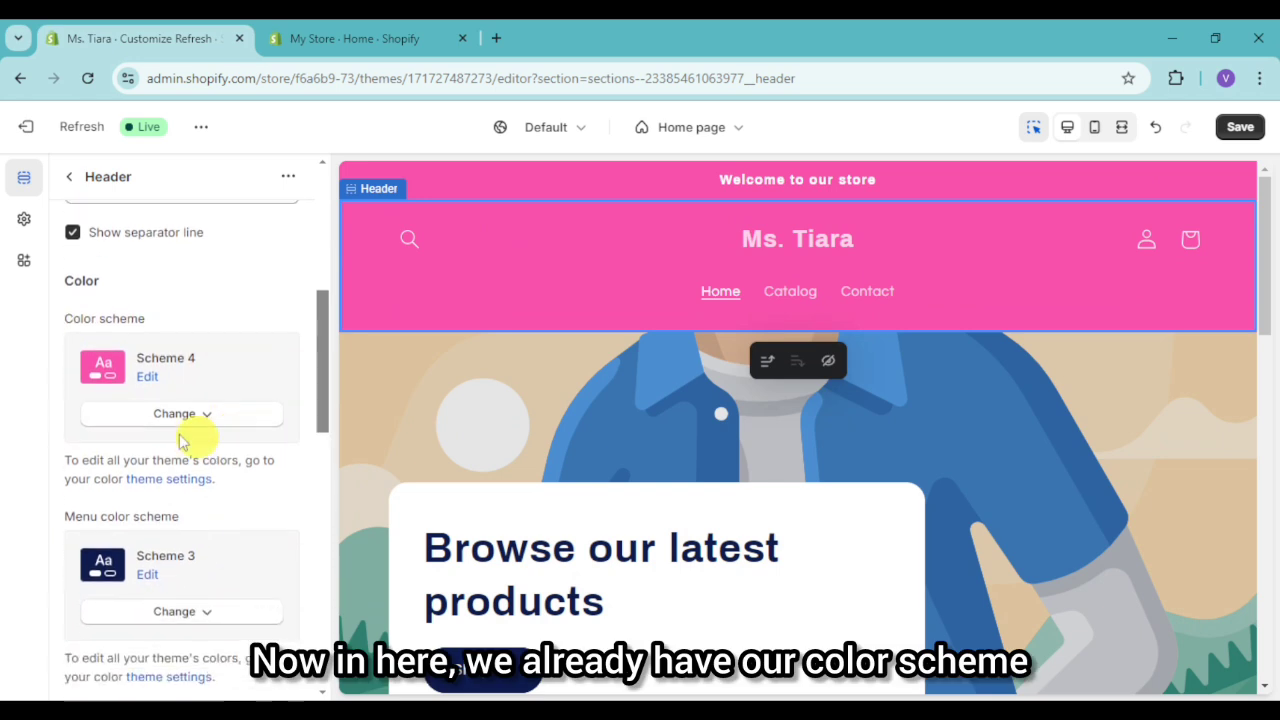
pyautogui.click(168, 610)
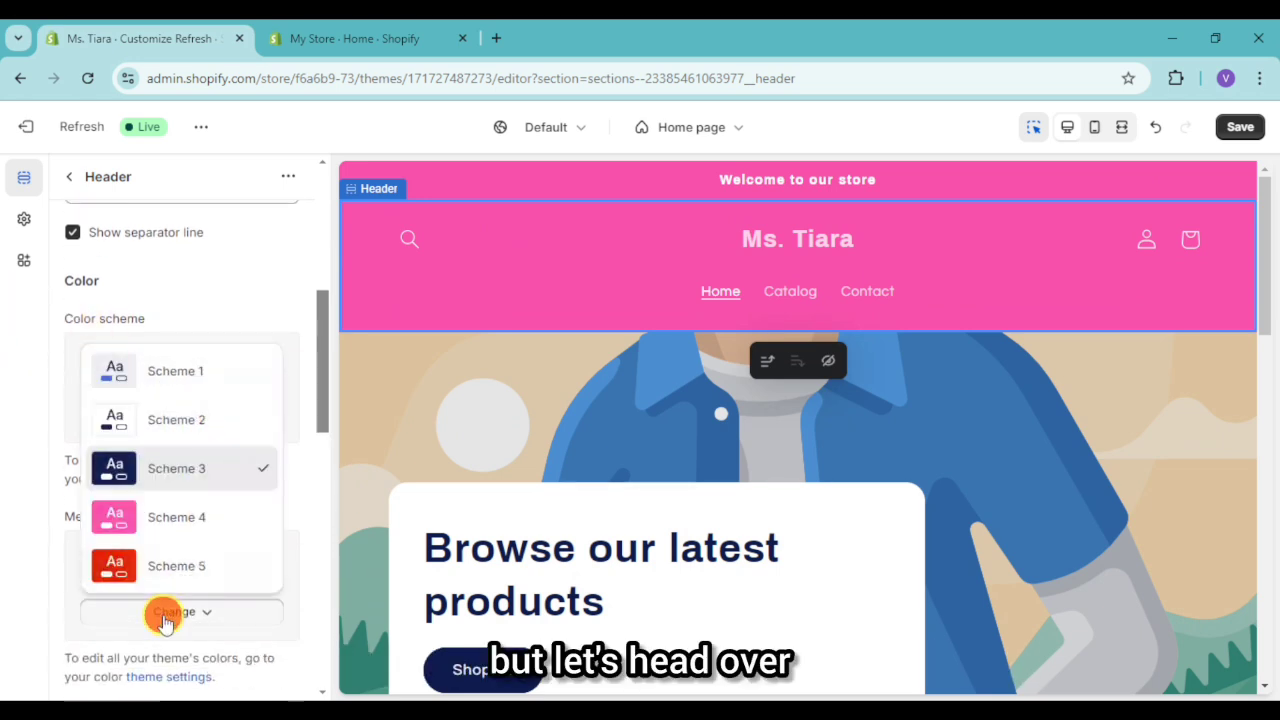
pyautogui.click(178, 522)
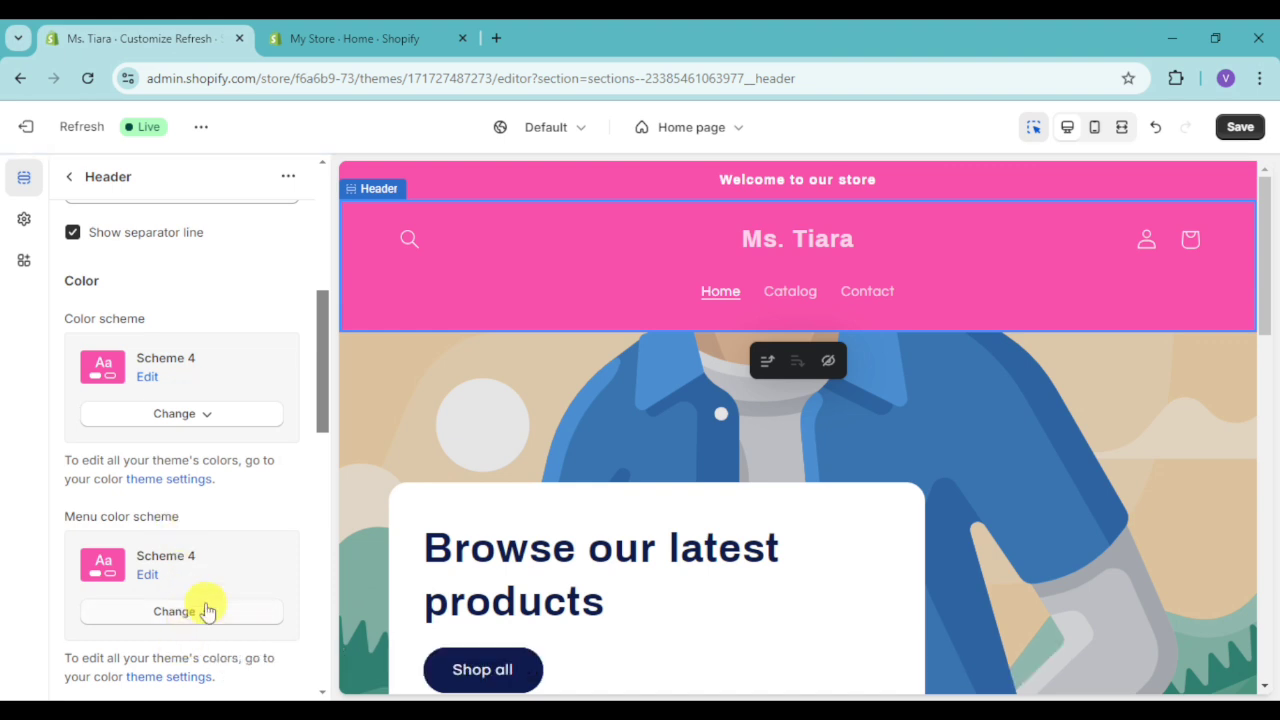
# Step: Review the header's region, language and customer account options, and open the linked market settings in a new tab
pyautogui.scroll(-4, 207, 611)
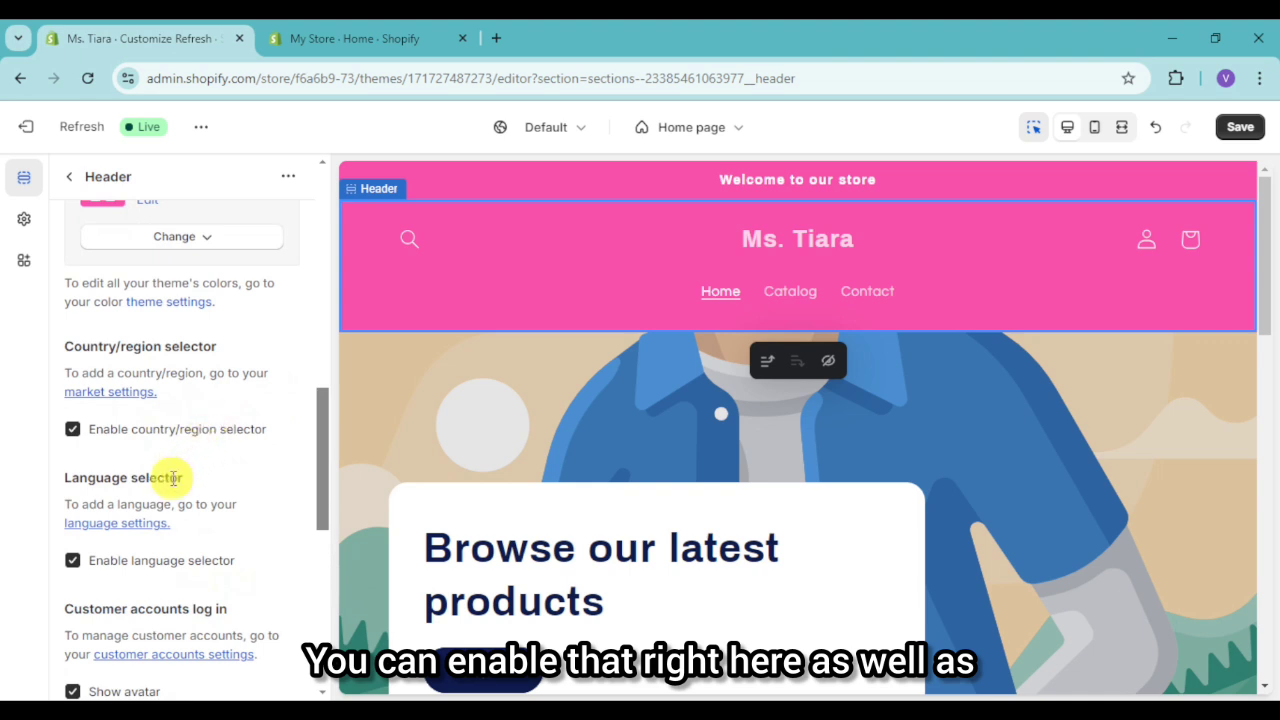
pyautogui.scroll(-1, 214, 570)
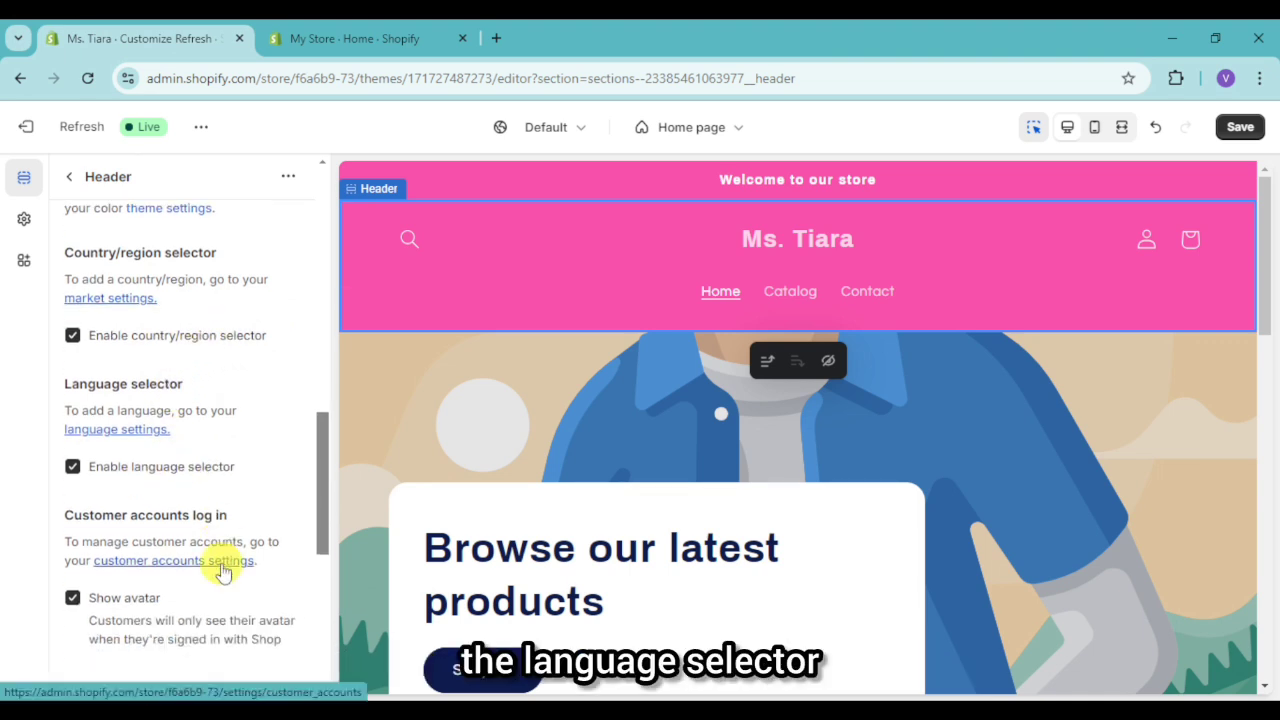
pyautogui.scroll(-1, 214, 580)
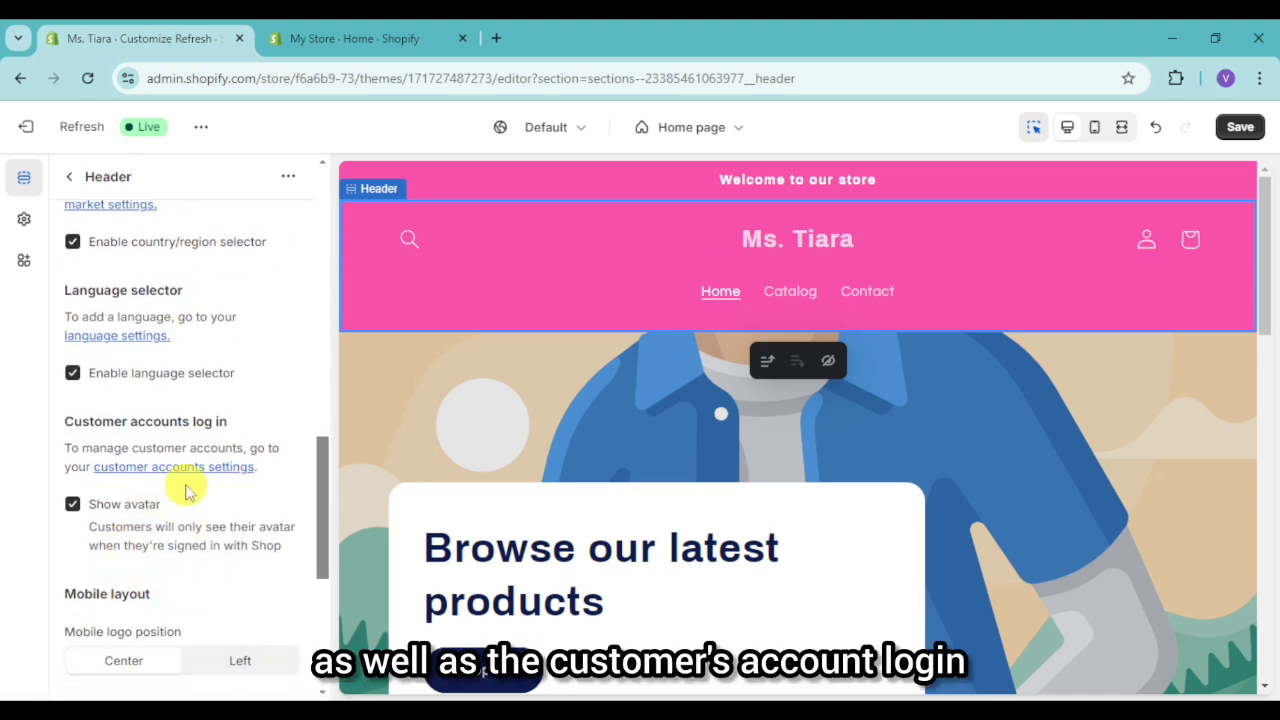
pyautogui.scroll(2, 190, 495)
pyautogui.scroll(-1, 150, 430)
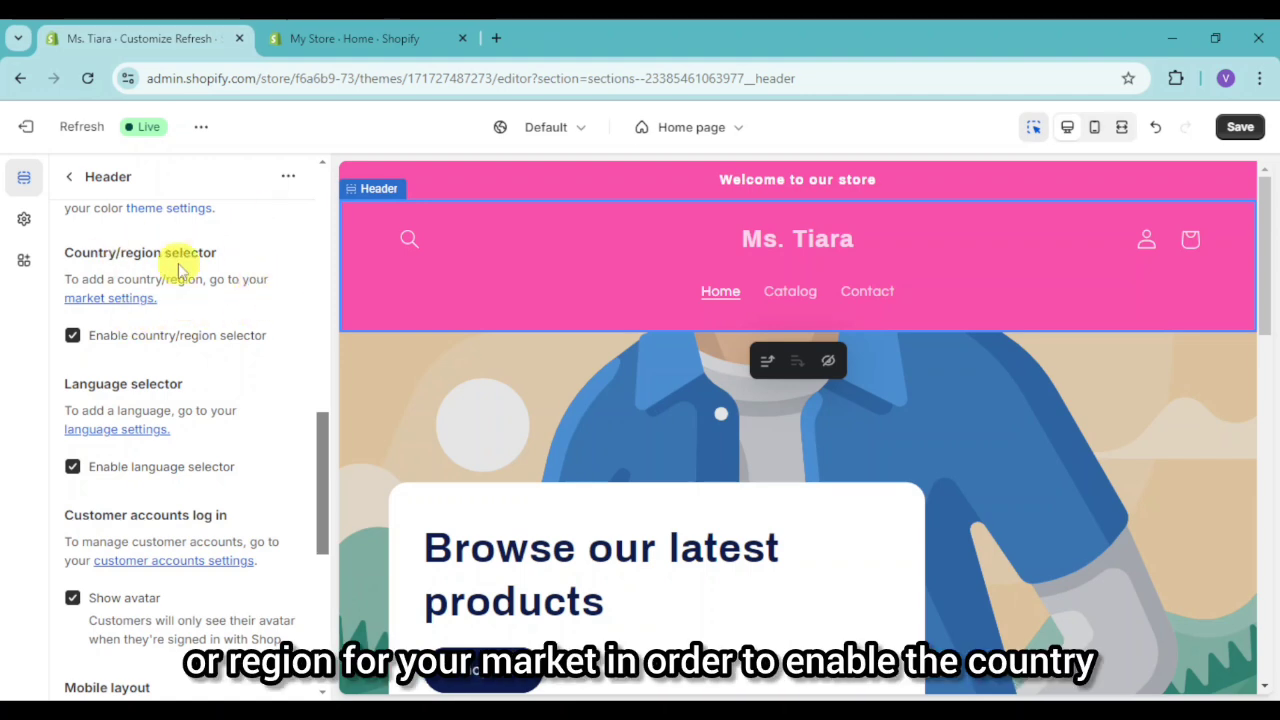
pyautogui.rightClick(134, 303)
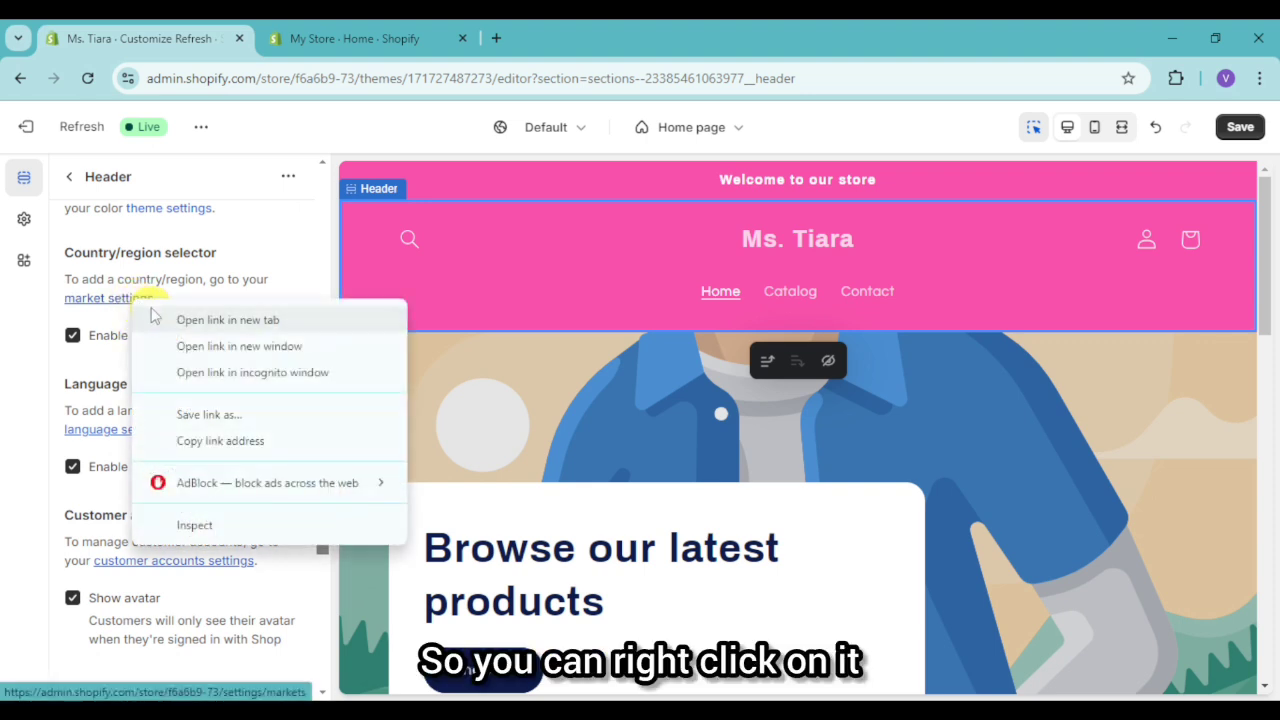
pyautogui.click(166, 318)
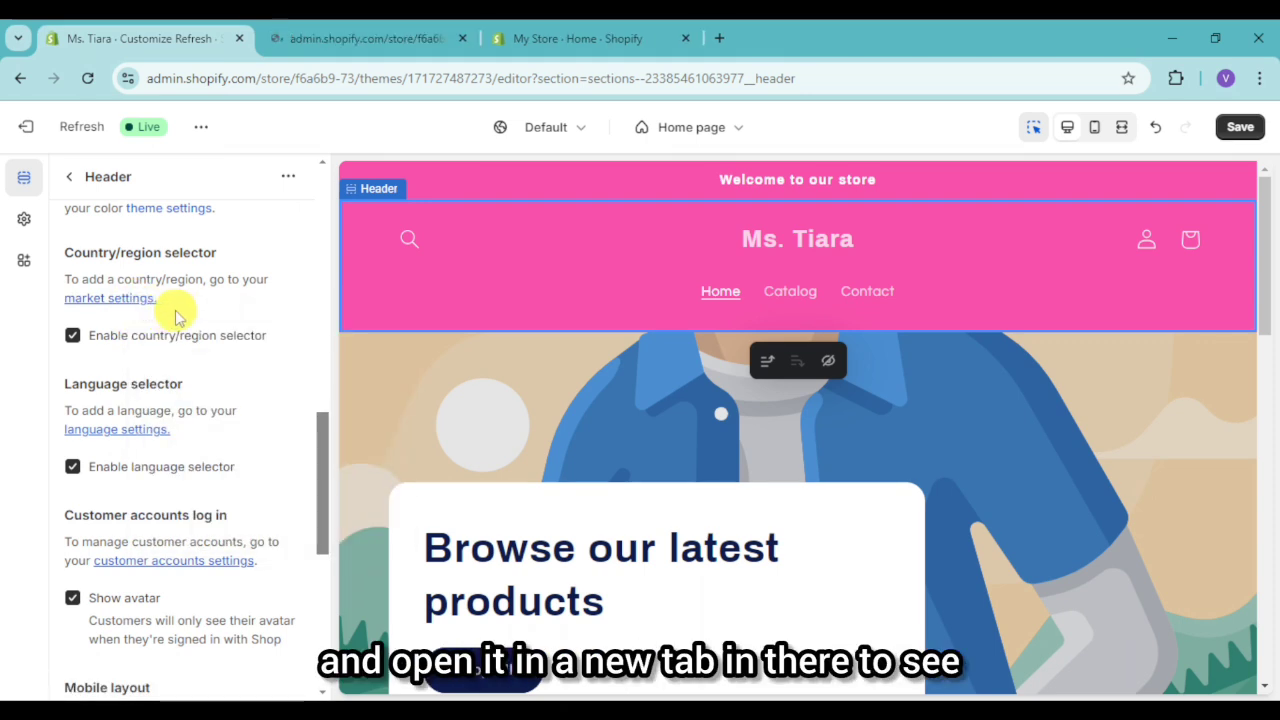
pyautogui.click(336, 40)
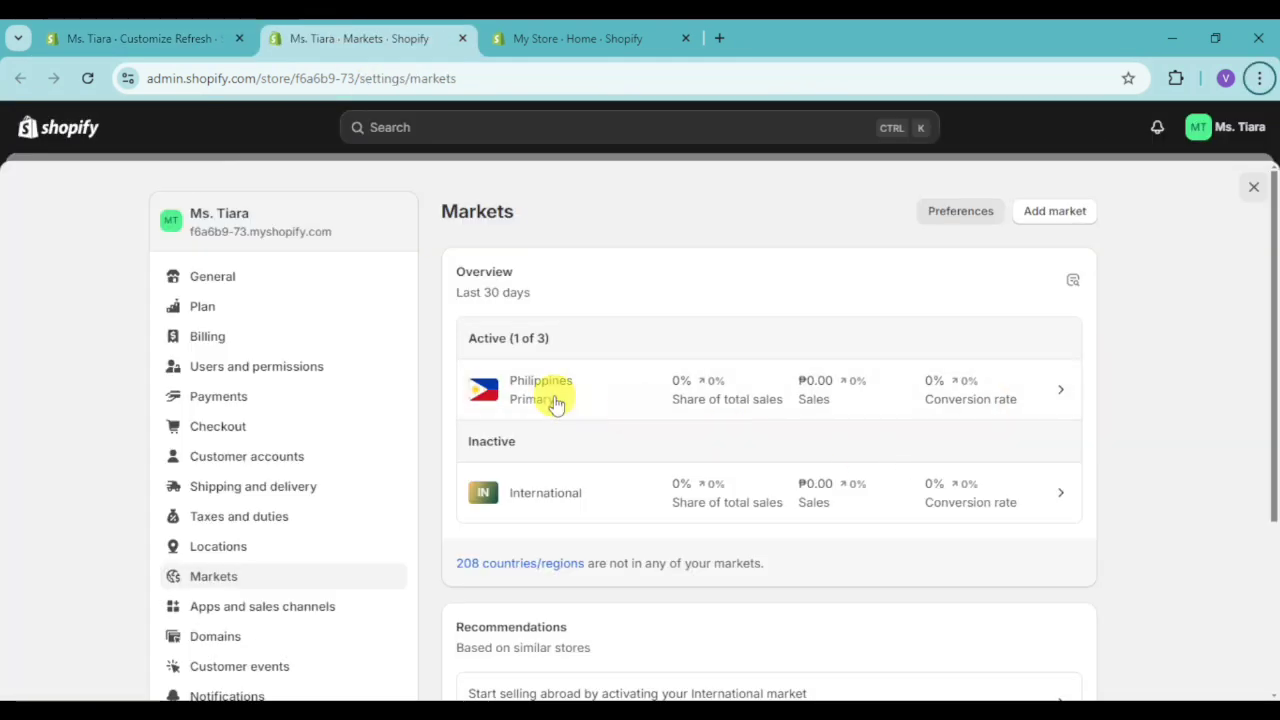
# Step: Add a market named "asia" that includes all selectable countries of the Asia region
pyautogui.click(1057, 217)
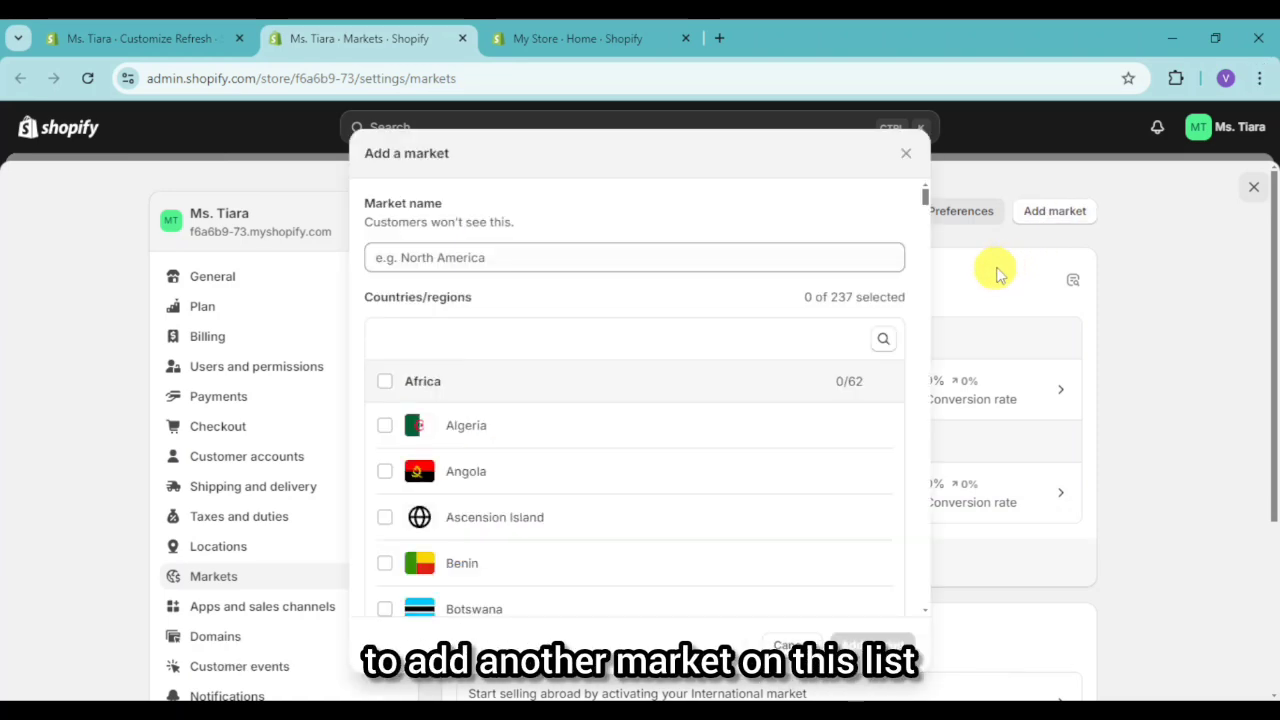
pyautogui.click(543, 265)
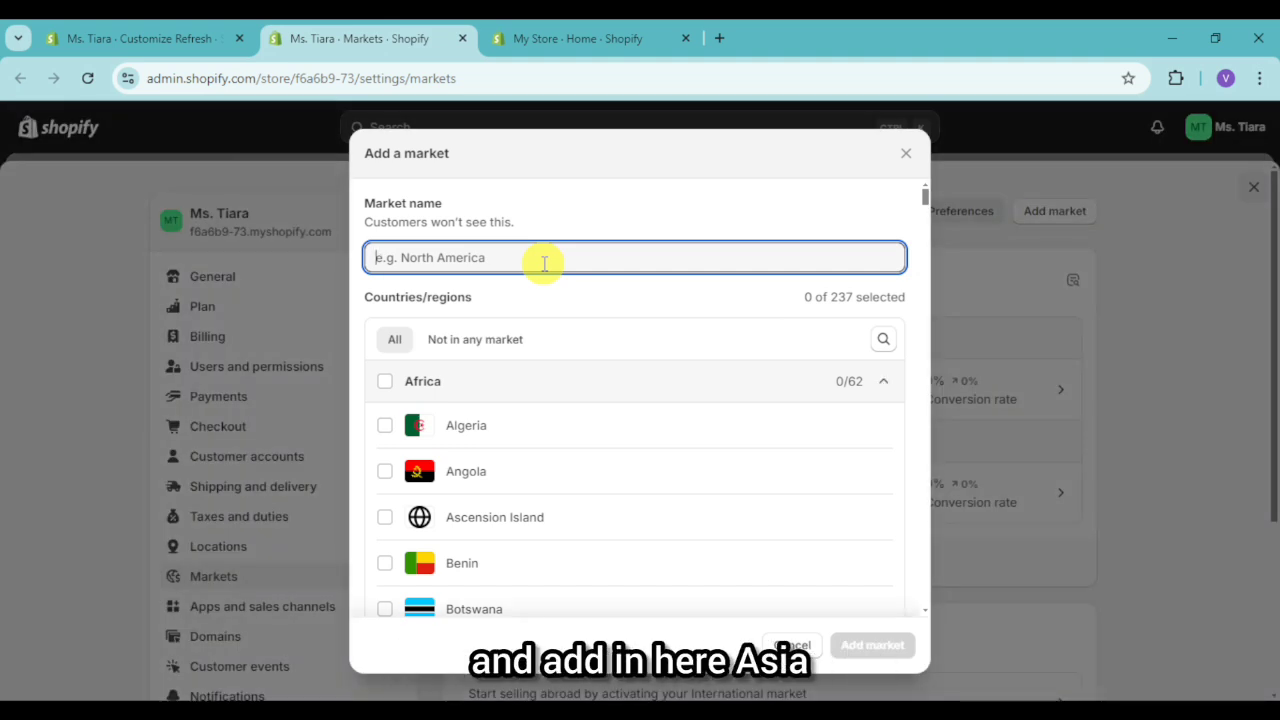
pyautogui.write('asia')
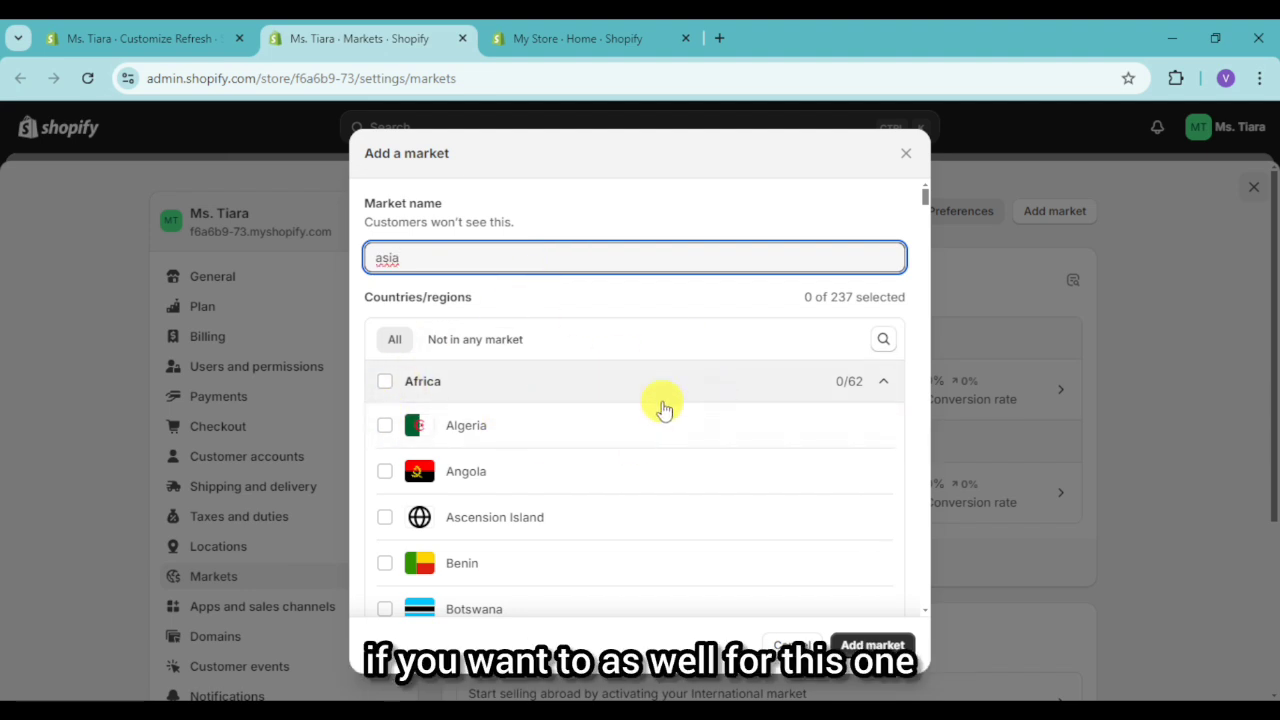
pyautogui.scroll(-4, 773, 443)
pyautogui.scroll(-20, 678, 427)
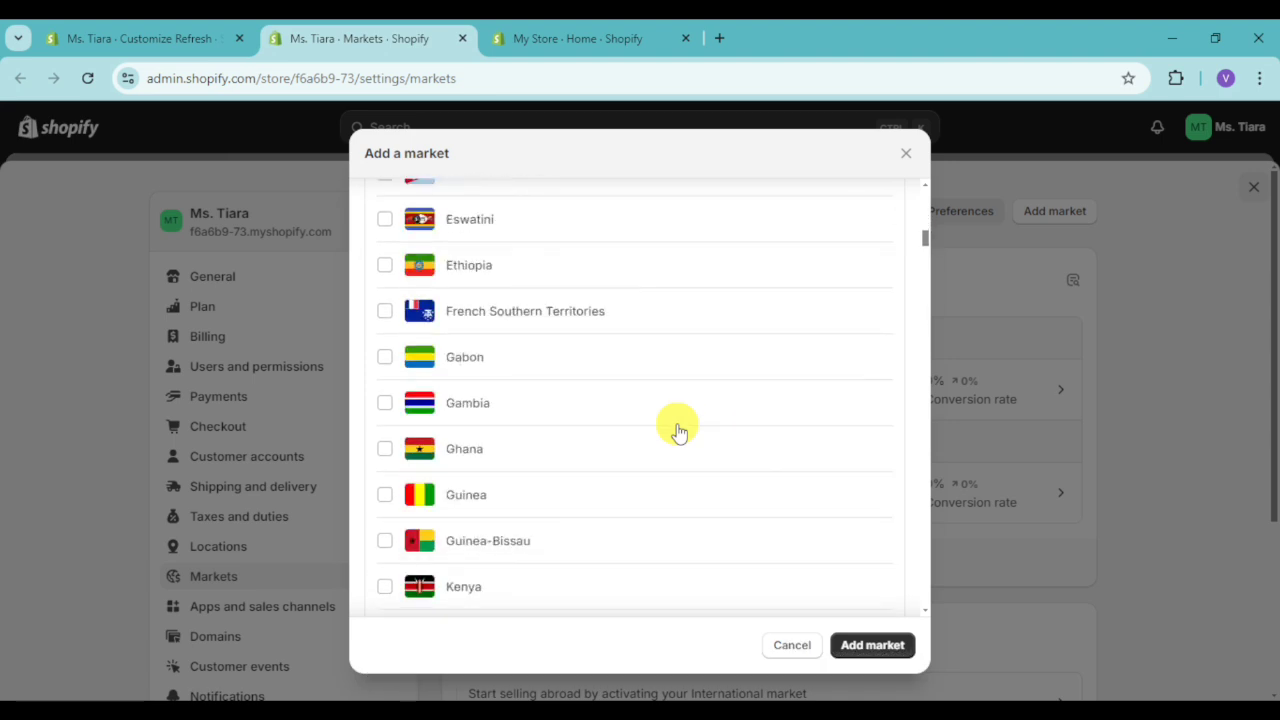
pyautogui.scroll(-5, 640, 427)
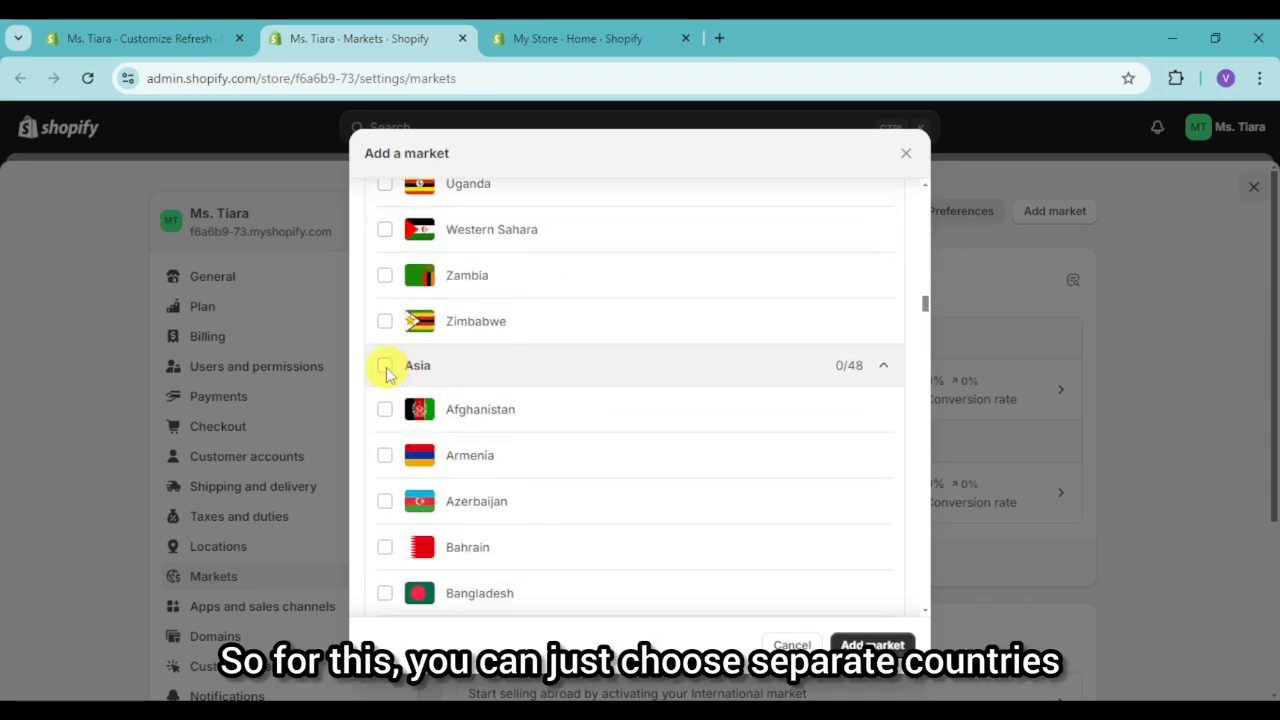
pyautogui.click(385, 366)
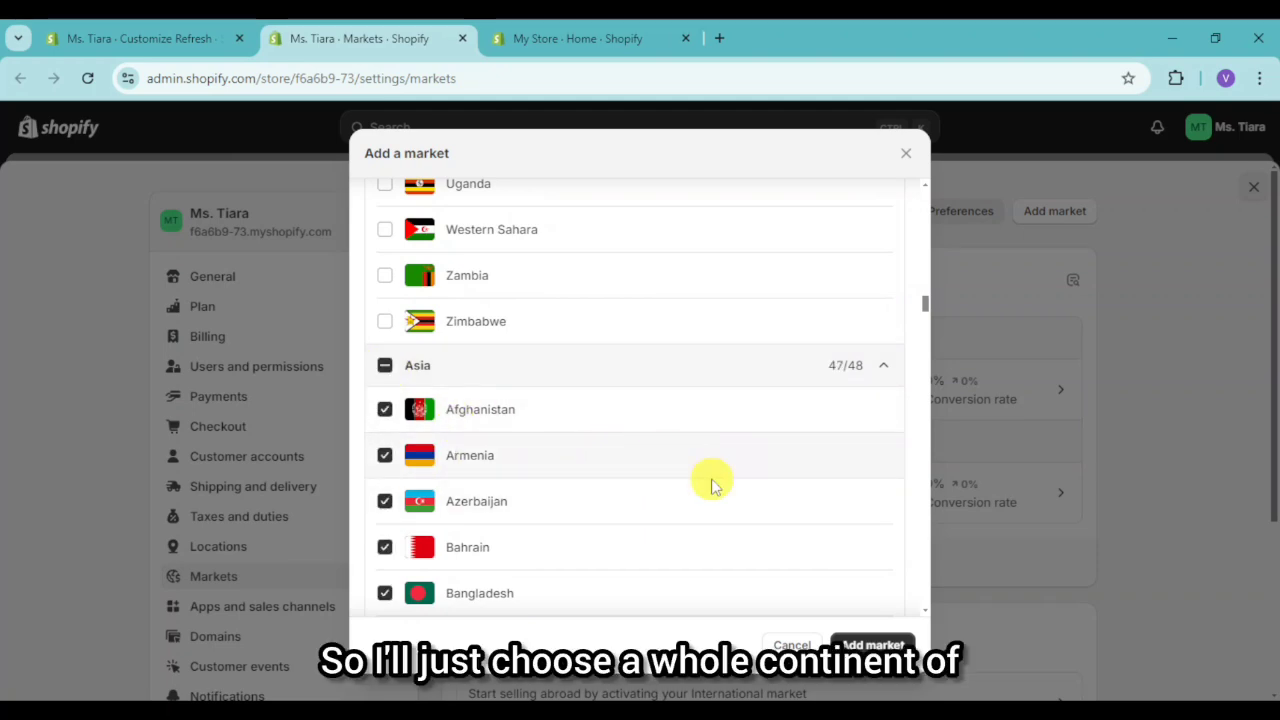
pyautogui.scroll(-15, 712, 485)
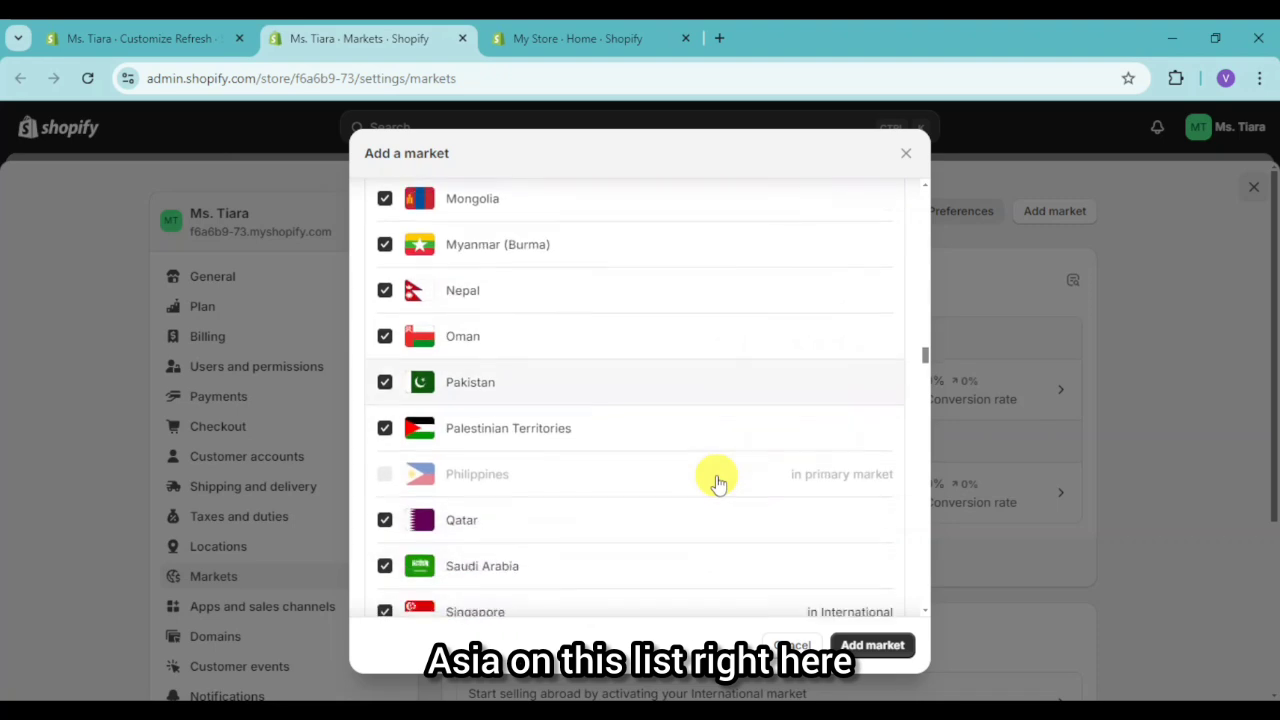
pyautogui.click(860, 650)
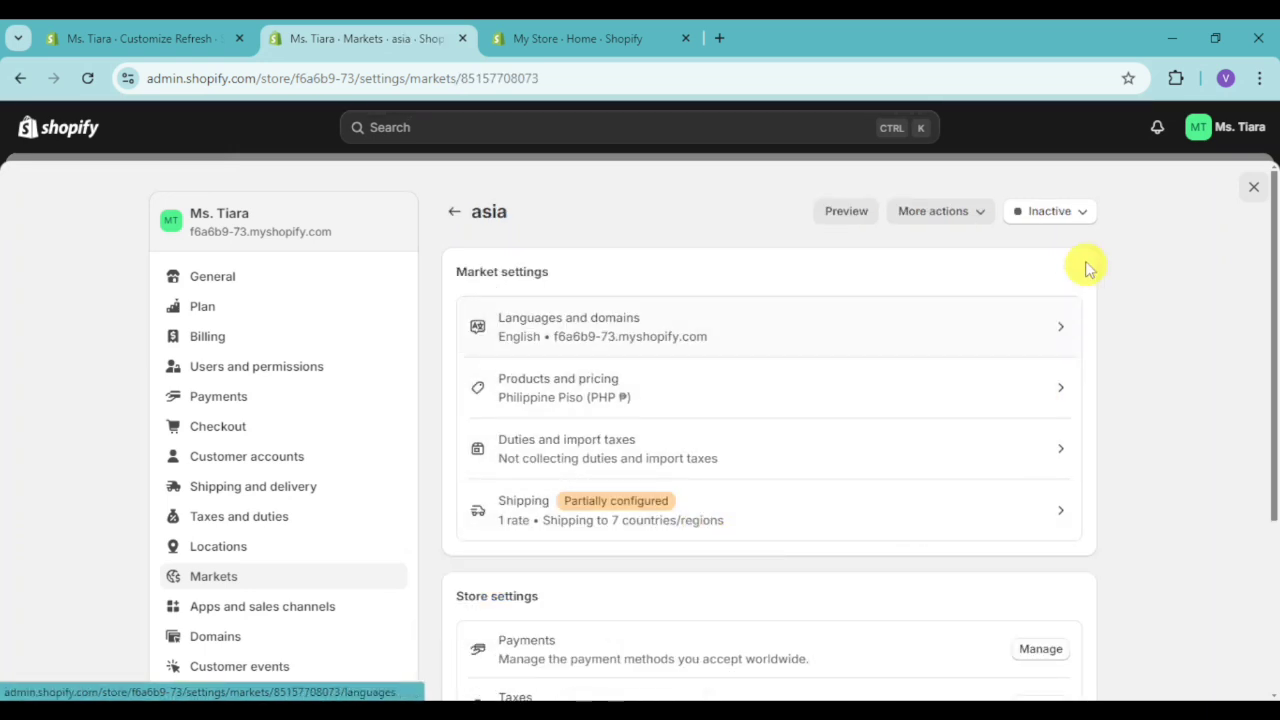
# Step: Check the activation options of the asia market and return to the theme editor
pyautogui.click(1050, 212)
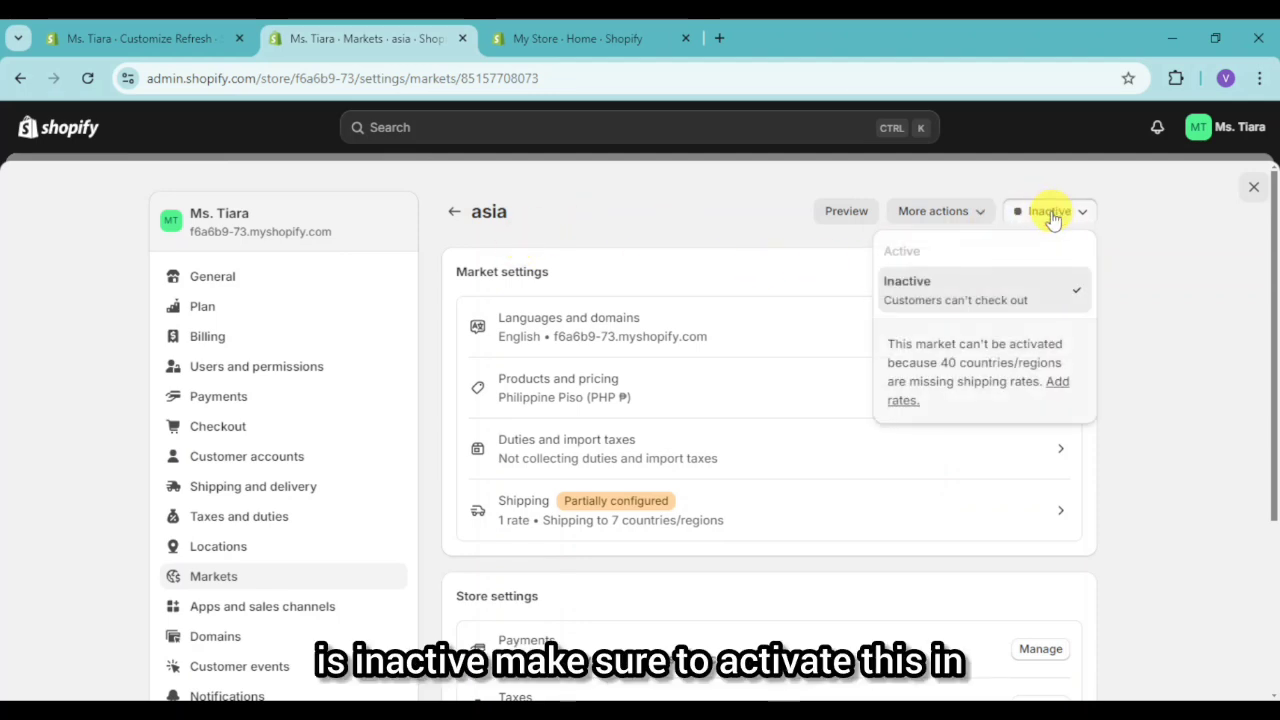
pyautogui.click(1148, 288)
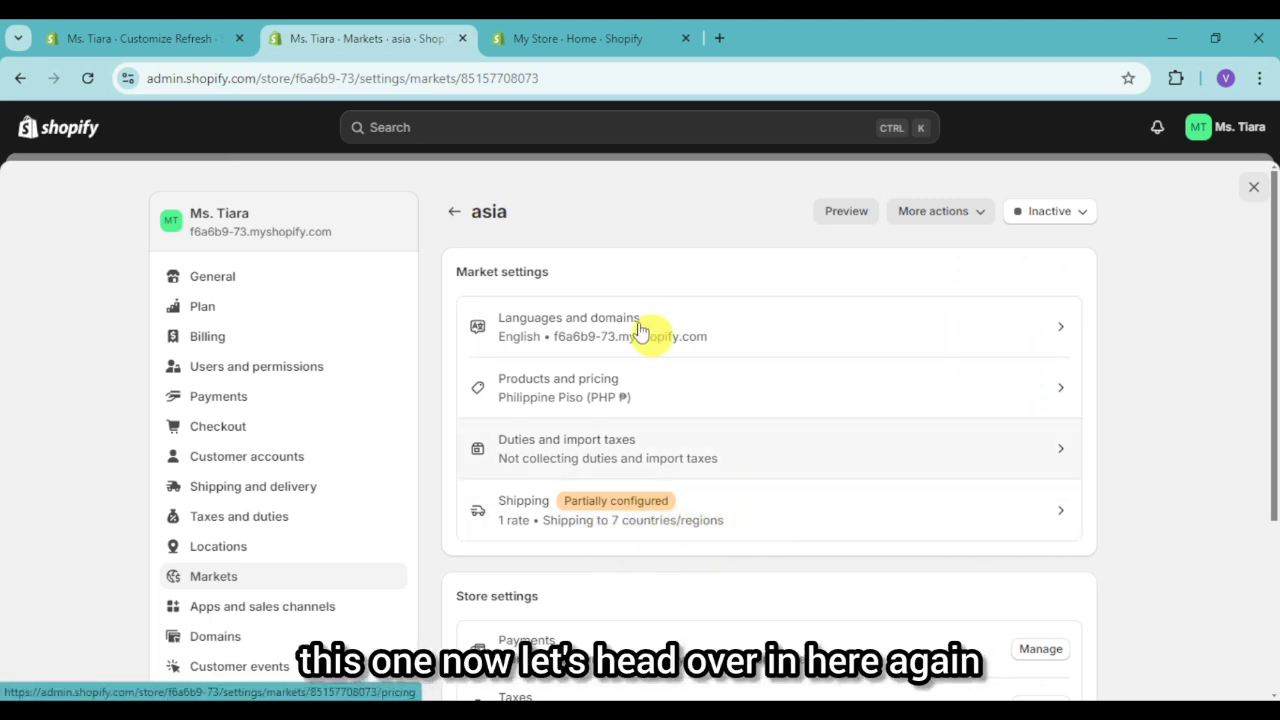
pyautogui.click(200, 30)
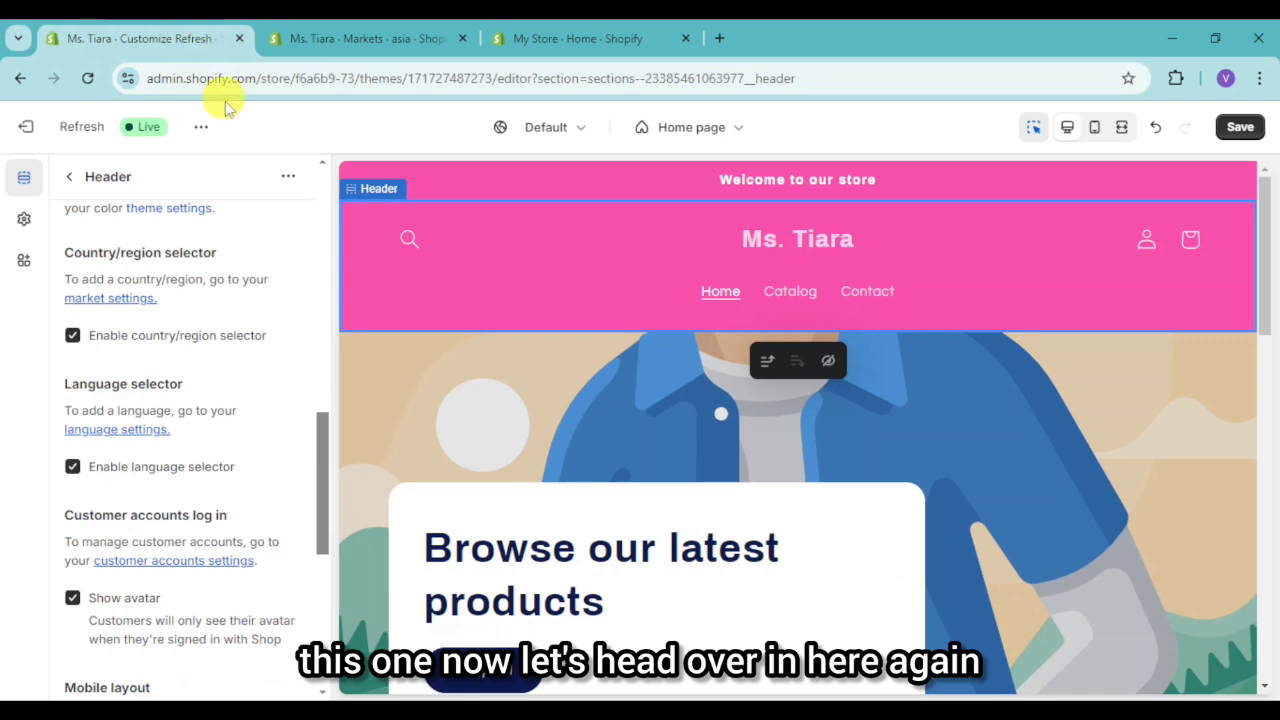
# Step: Open the linked language settings in a new tab, close the markets tab and start adding a language
pyautogui.rightClick(153, 432)
pyautogui.click(180, 455)
pyautogui.click(462, 39)
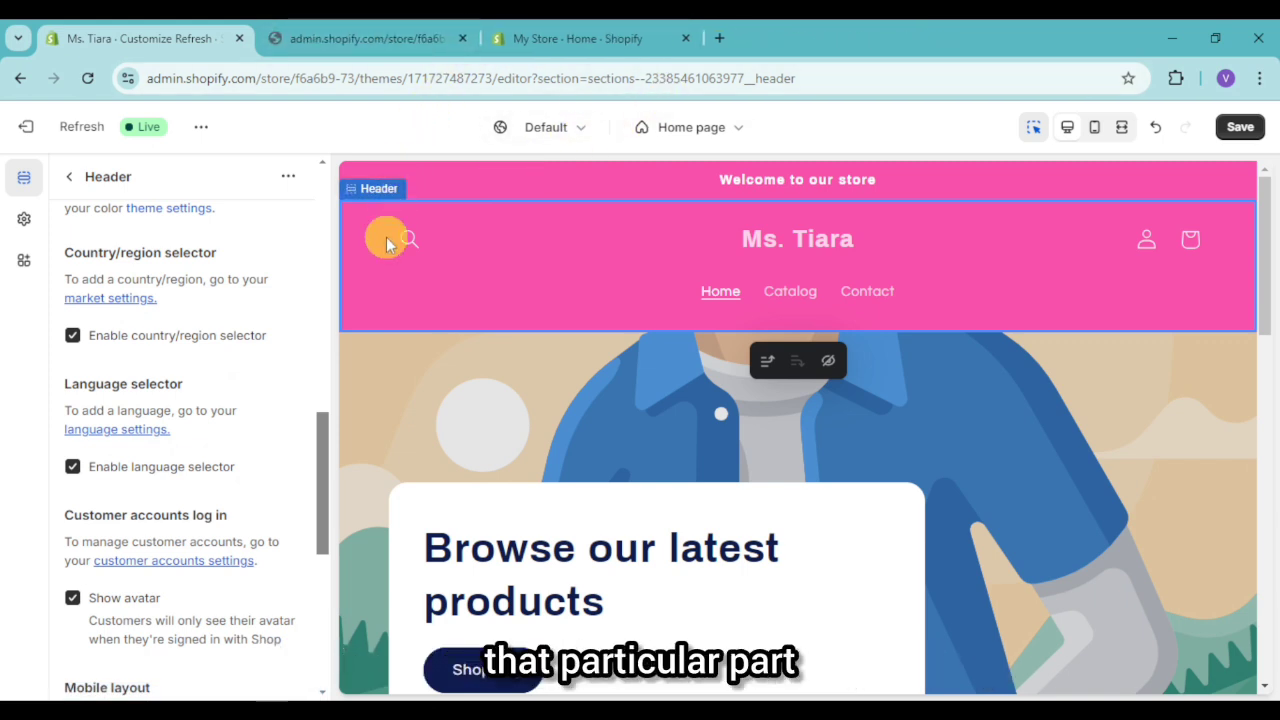
pyautogui.click(360, 38)
pyautogui.click(783, 580)
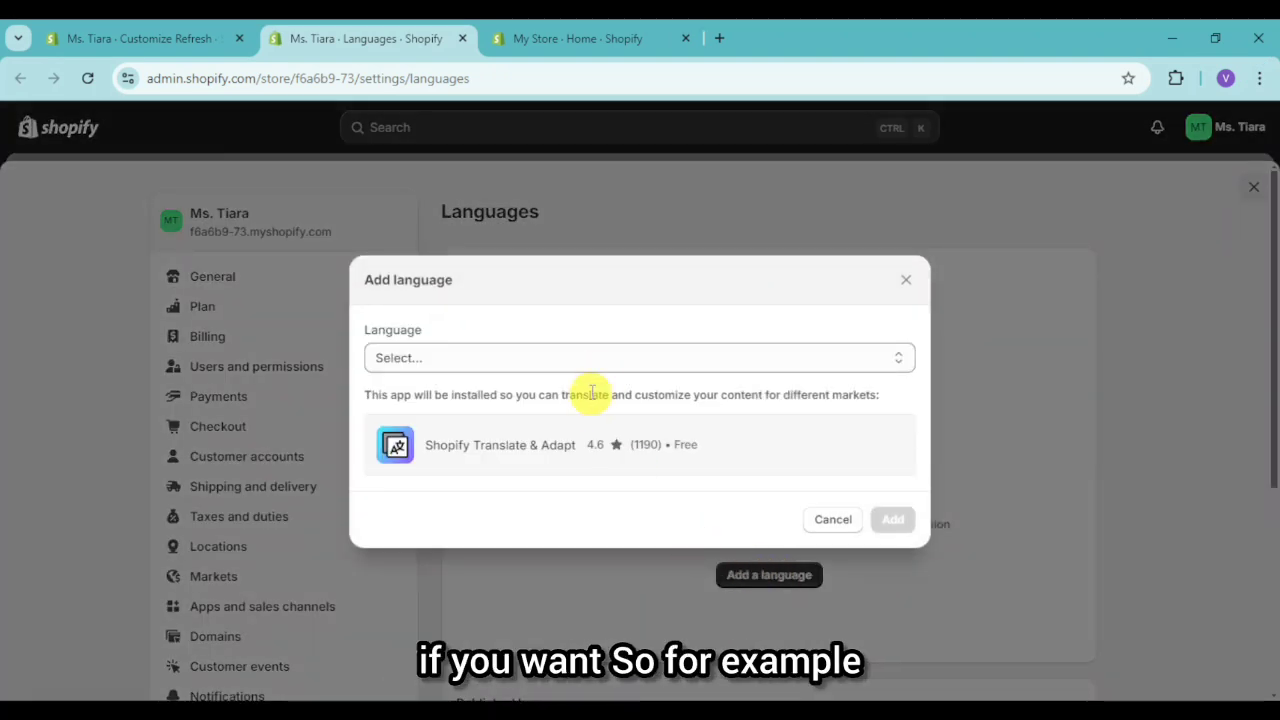
# Step: Look through the available languages starting with K and S in the language list
pyautogui.click(609, 357)
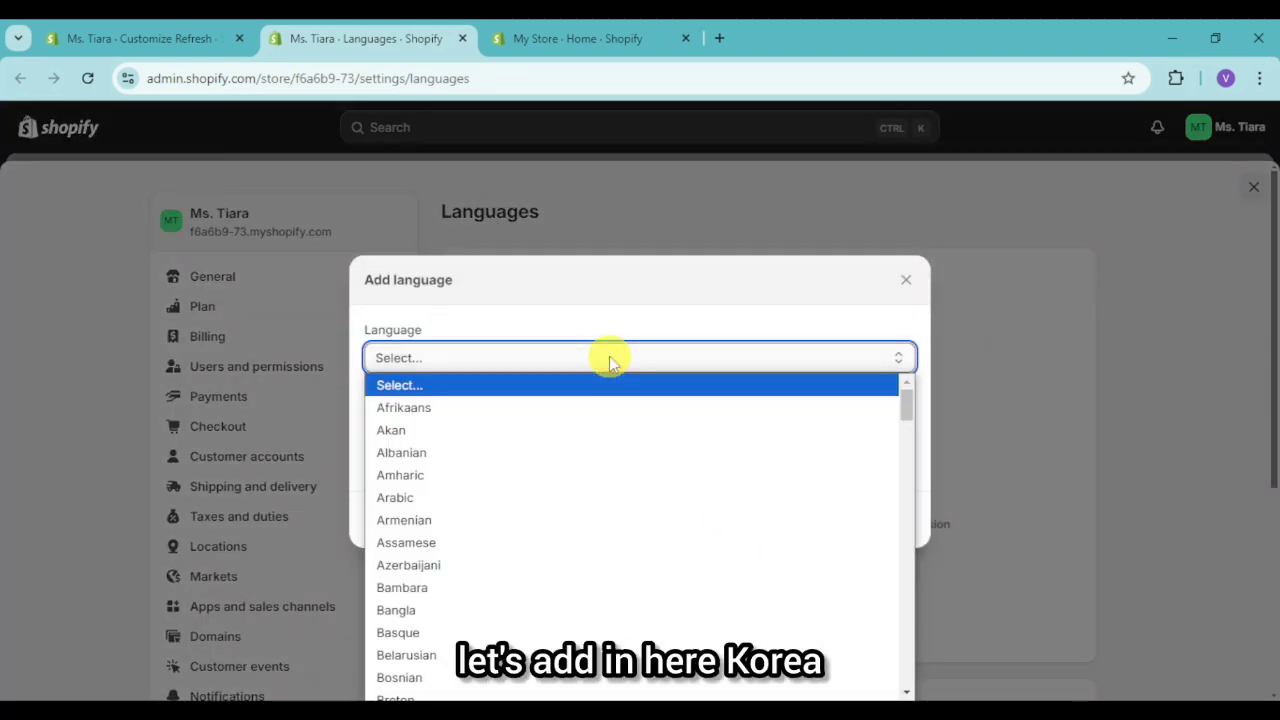
pyautogui.press('k')
pyautogui.press('k')
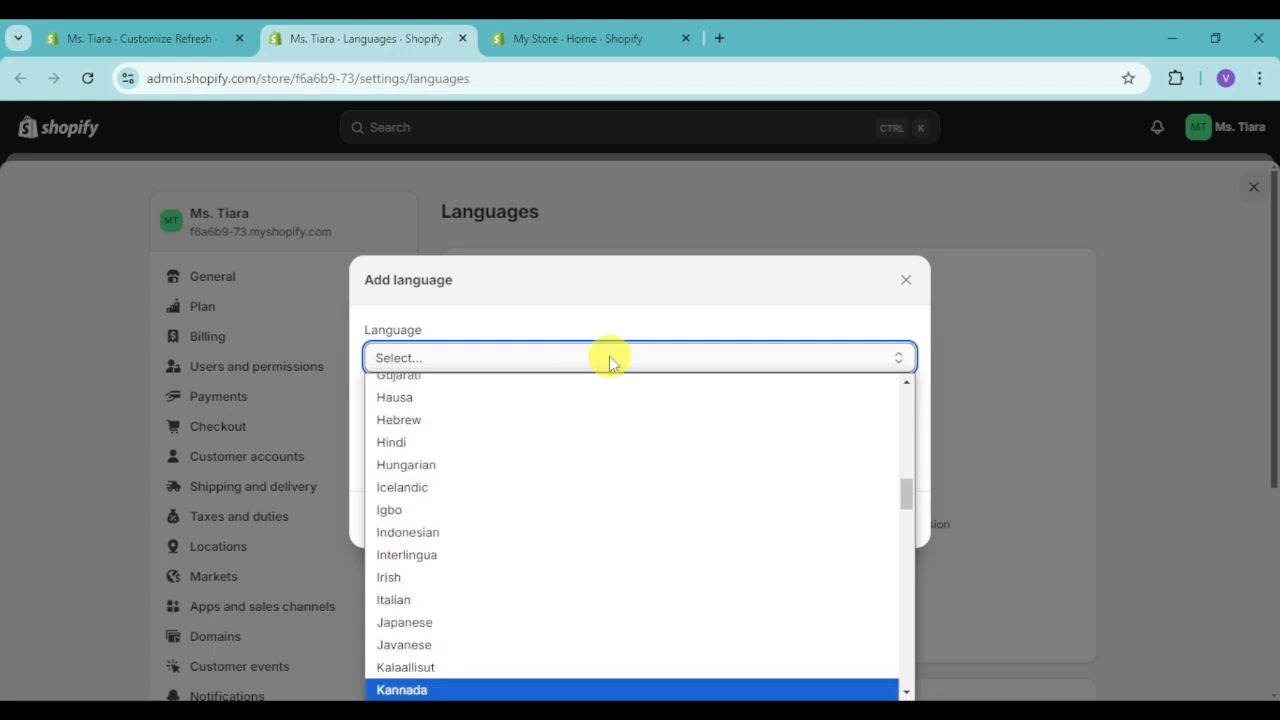
pyautogui.press('s')
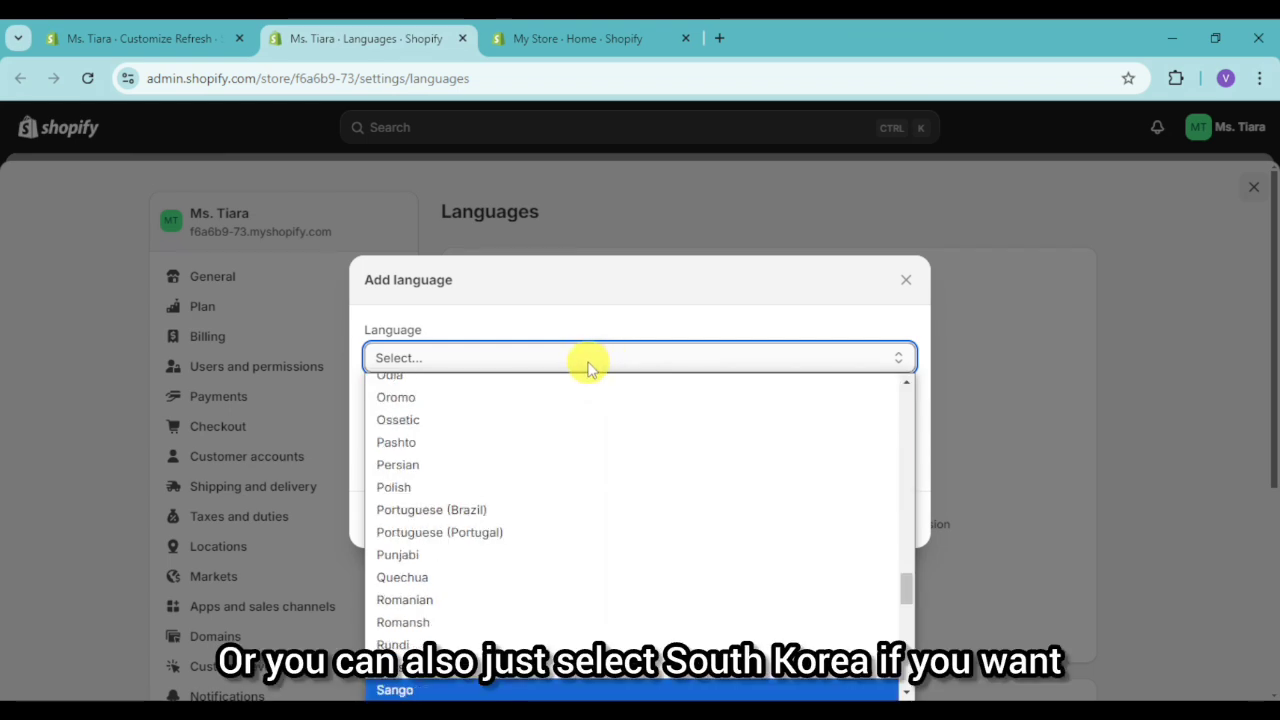
pyautogui.scroll(-1, 587, 556)
pyautogui.scroll(-5, 587, 562)
pyautogui.scroll(2, 460, 464)
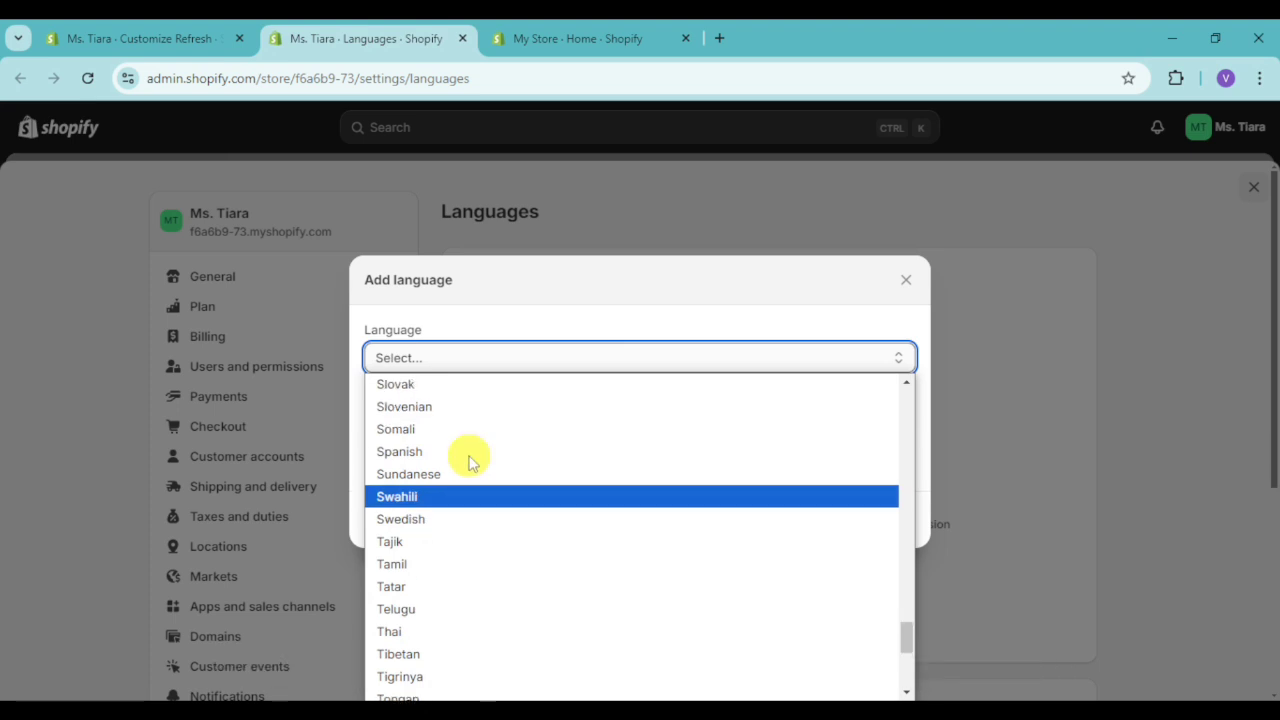
pyautogui.scroll(3, 471, 543)
pyautogui.scroll(-6, 471, 543)
pyautogui.scroll(3, 540, 562)
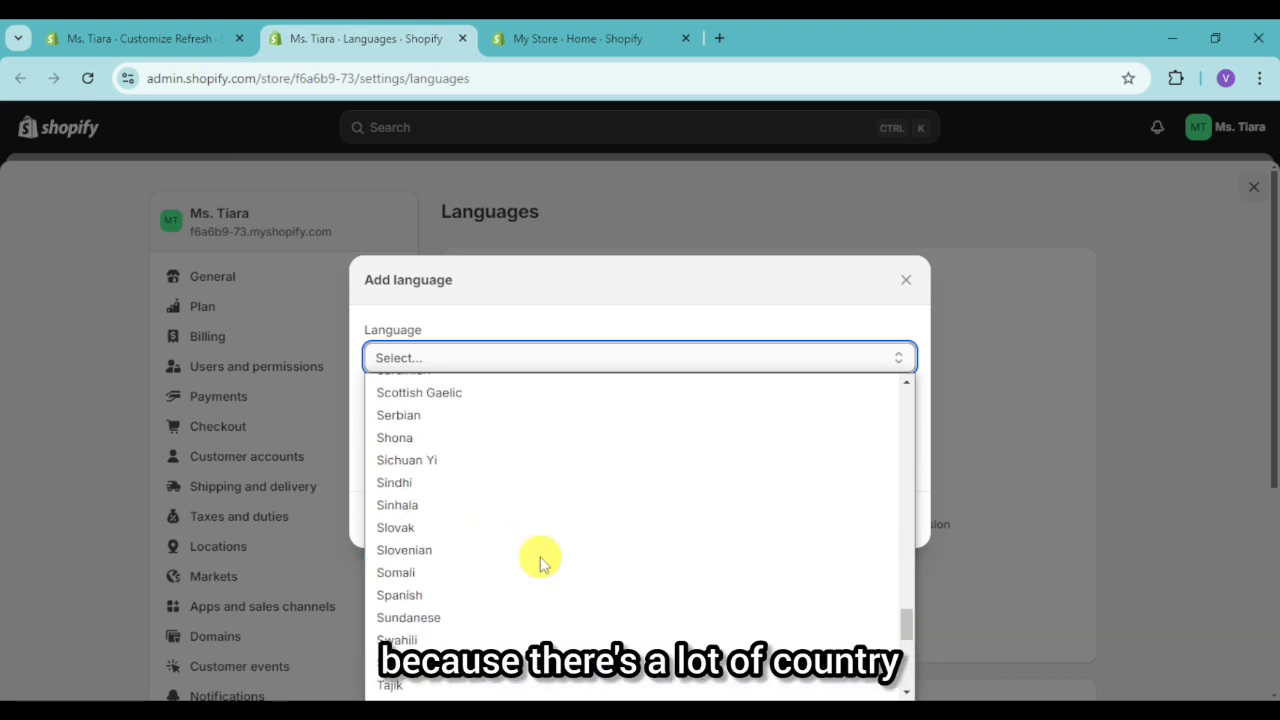
pyautogui.click(481, 361)
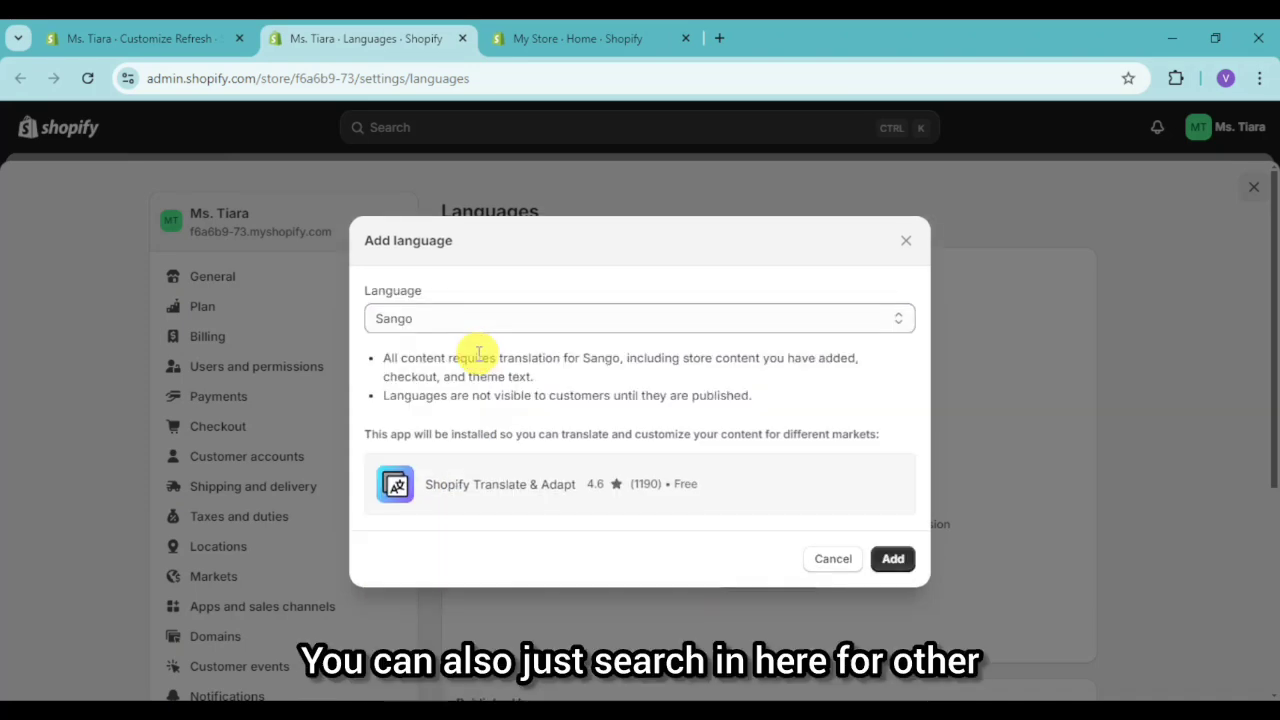
# Step: Add Japanese as a store language
pyautogui.click(502, 322)
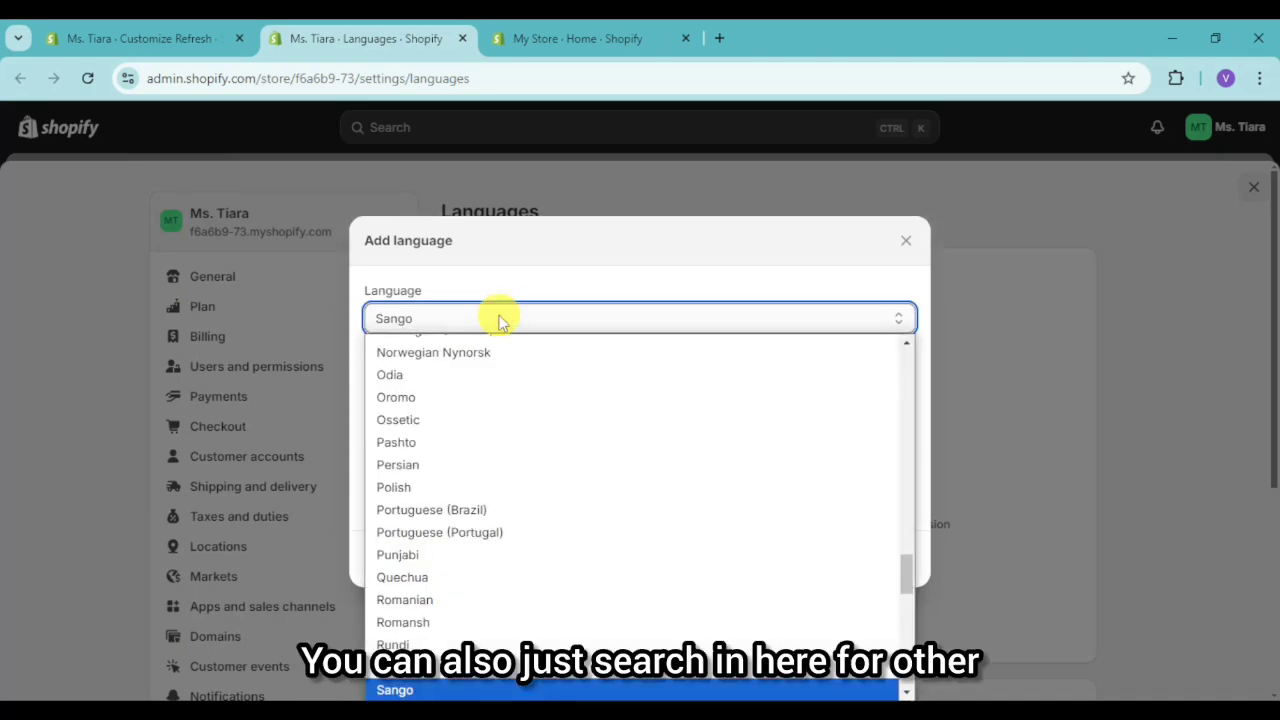
pyautogui.write('j')
pyautogui.click(486, 346)
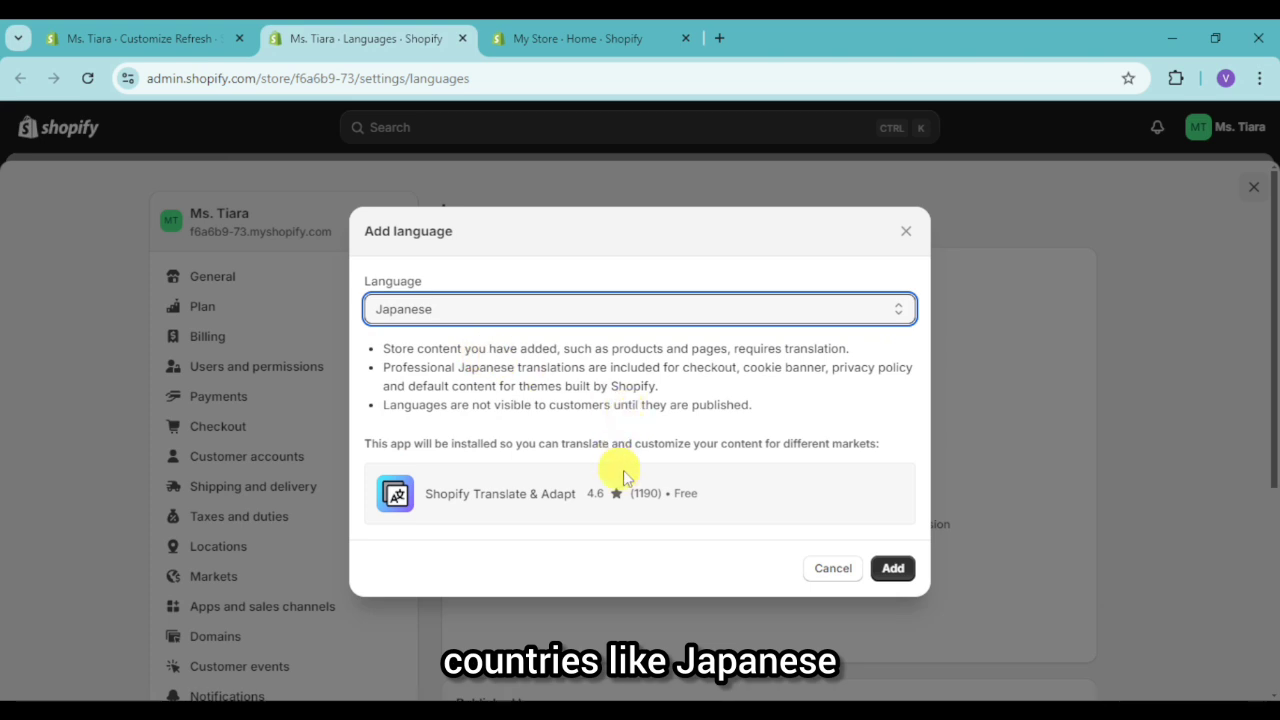
pyautogui.click(891, 568)
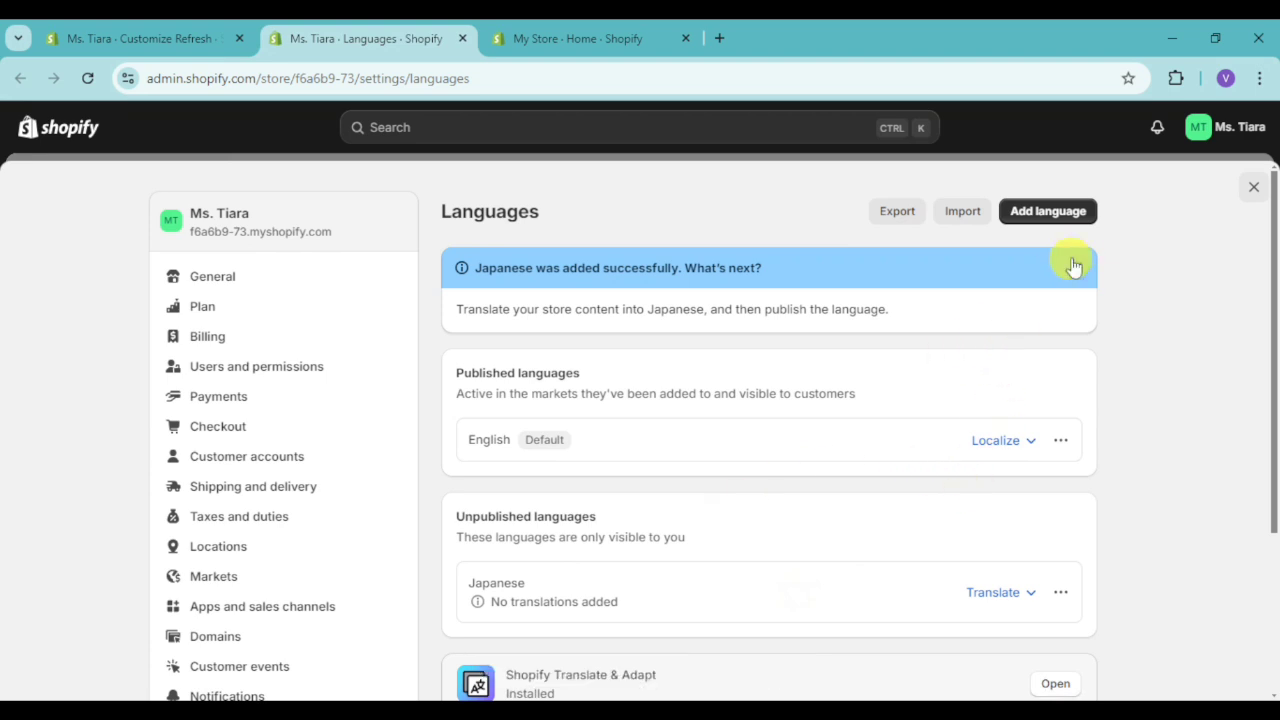
# Step: Add Indonesian as another store language
pyautogui.click(1075, 212)
pyautogui.click(594, 400)
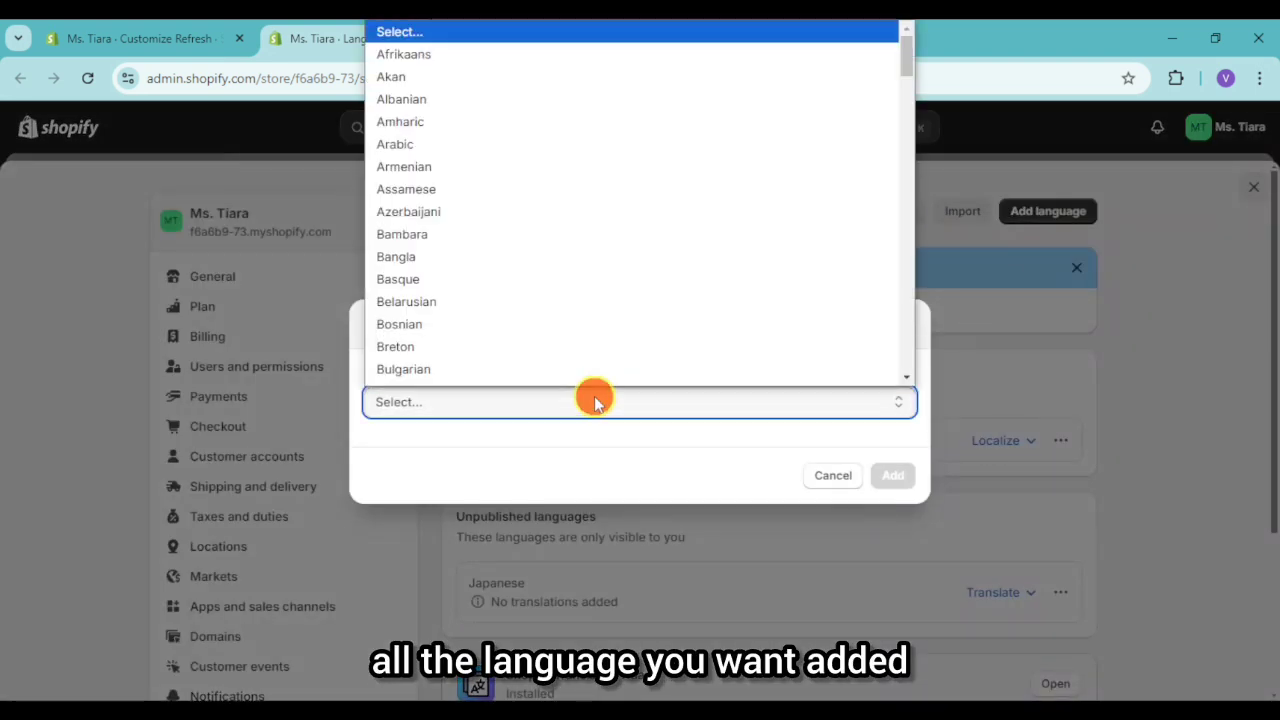
pyautogui.scroll(-5, 604, 300)
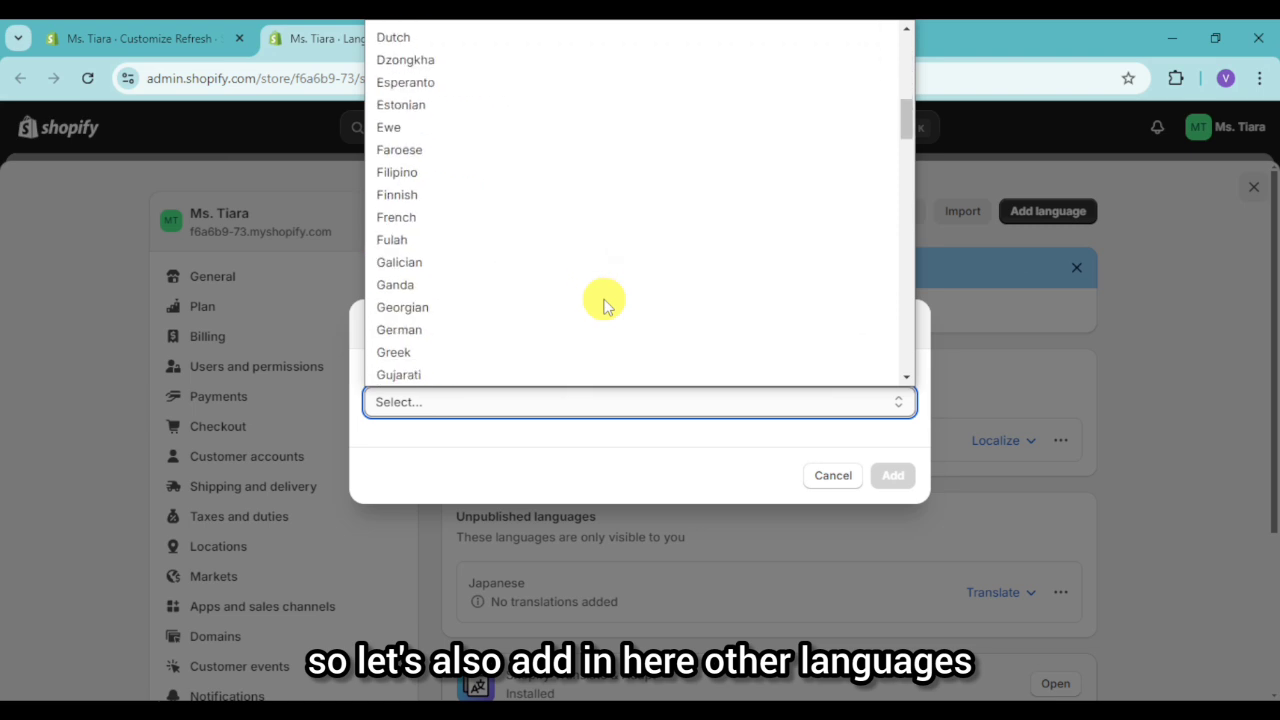
pyautogui.click(363, 300)
pyautogui.click(495, 390)
pyautogui.scroll(-10, 623, 329)
pyautogui.scroll(-1, 575, 370)
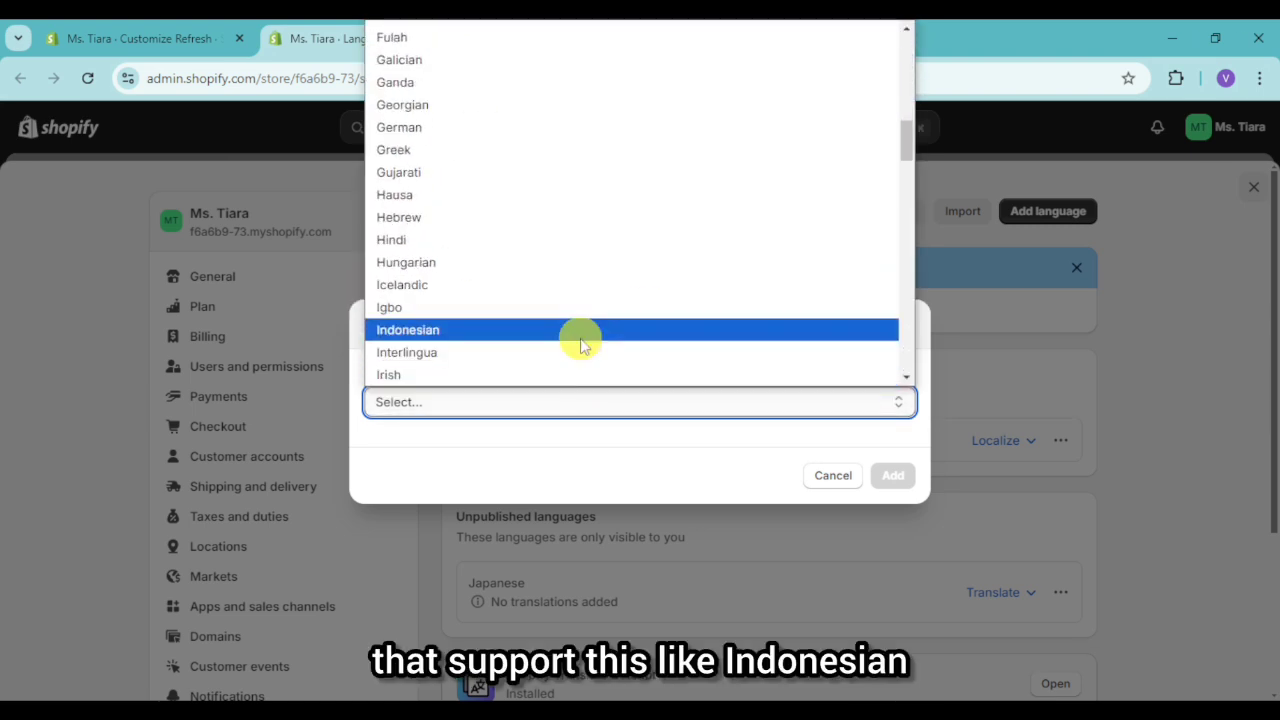
pyautogui.click(577, 330)
pyautogui.click(880, 515)
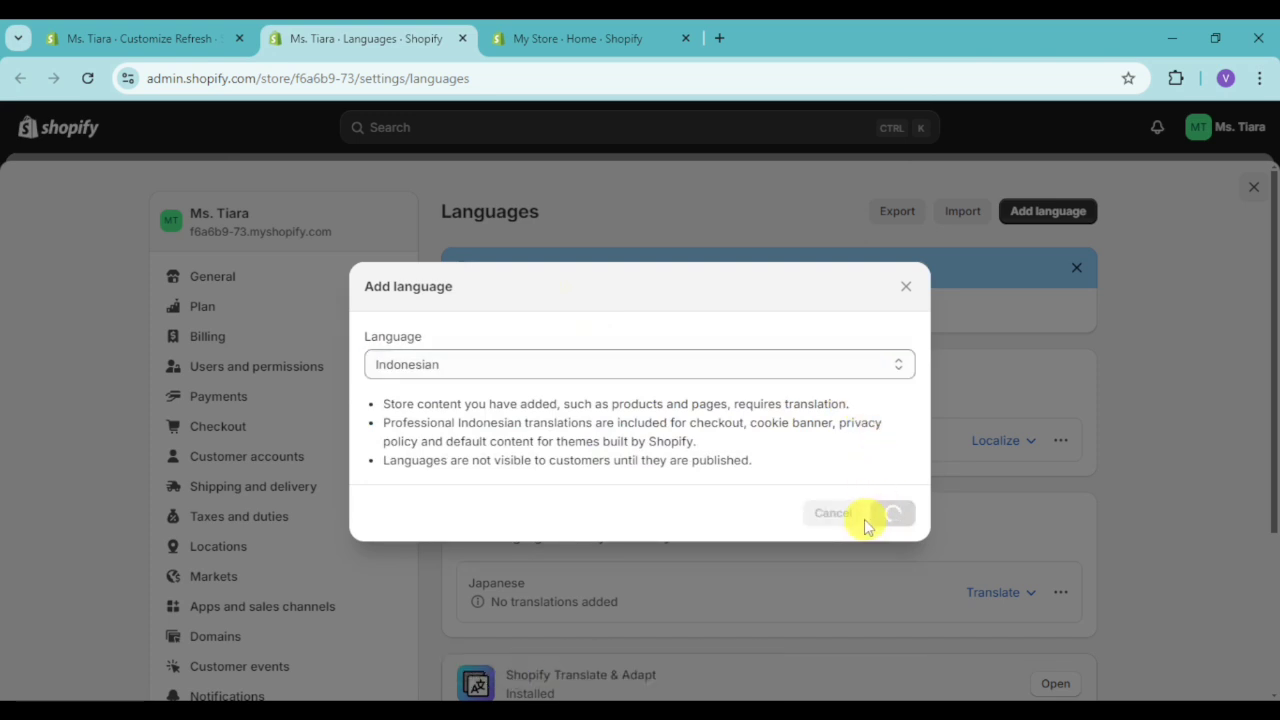
# Step: Open the Indonesian language in Translate & Adapt and auto-translate the store content
pyautogui.scroll(-2, 1035, 523)
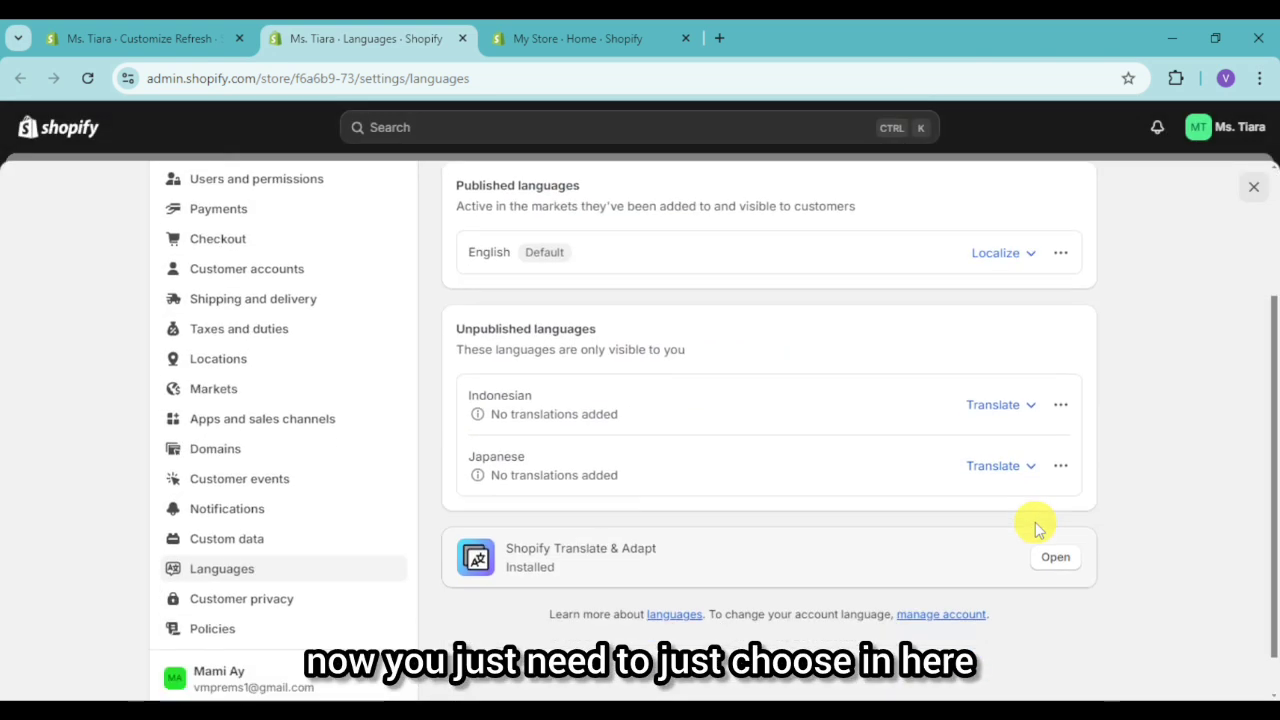
pyautogui.click(1028, 418)
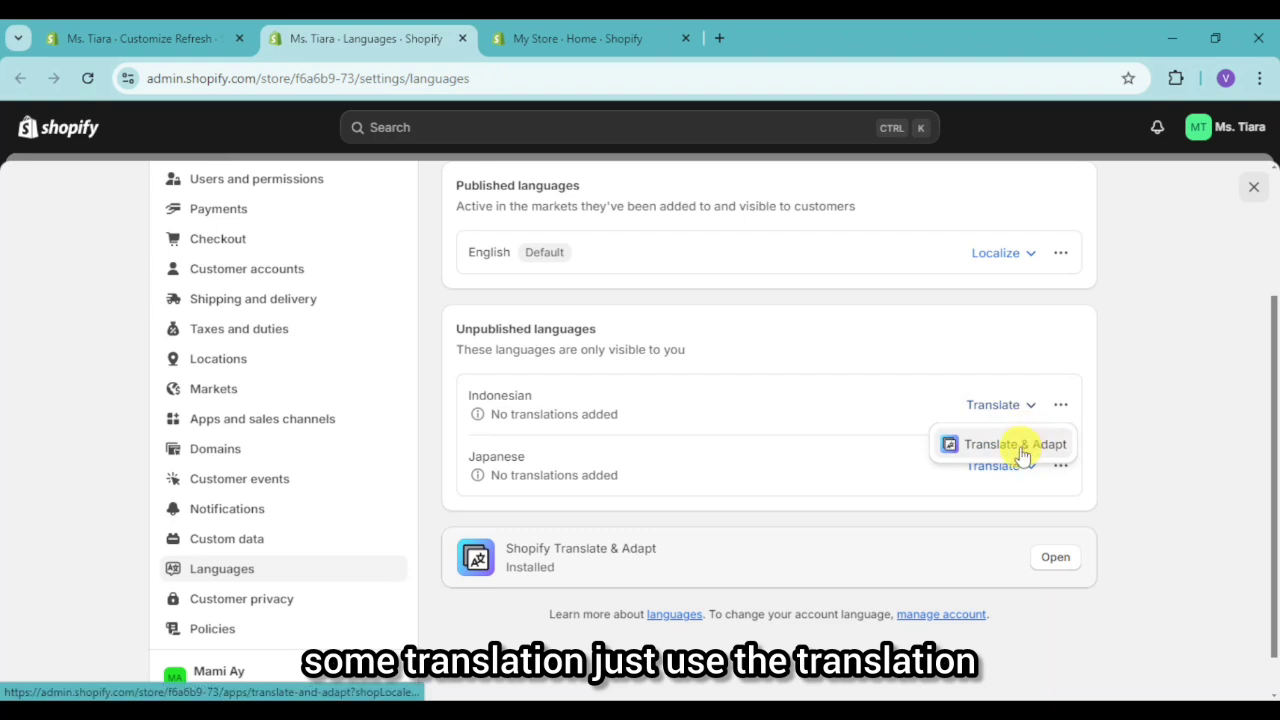
pyautogui.click(947, 452)
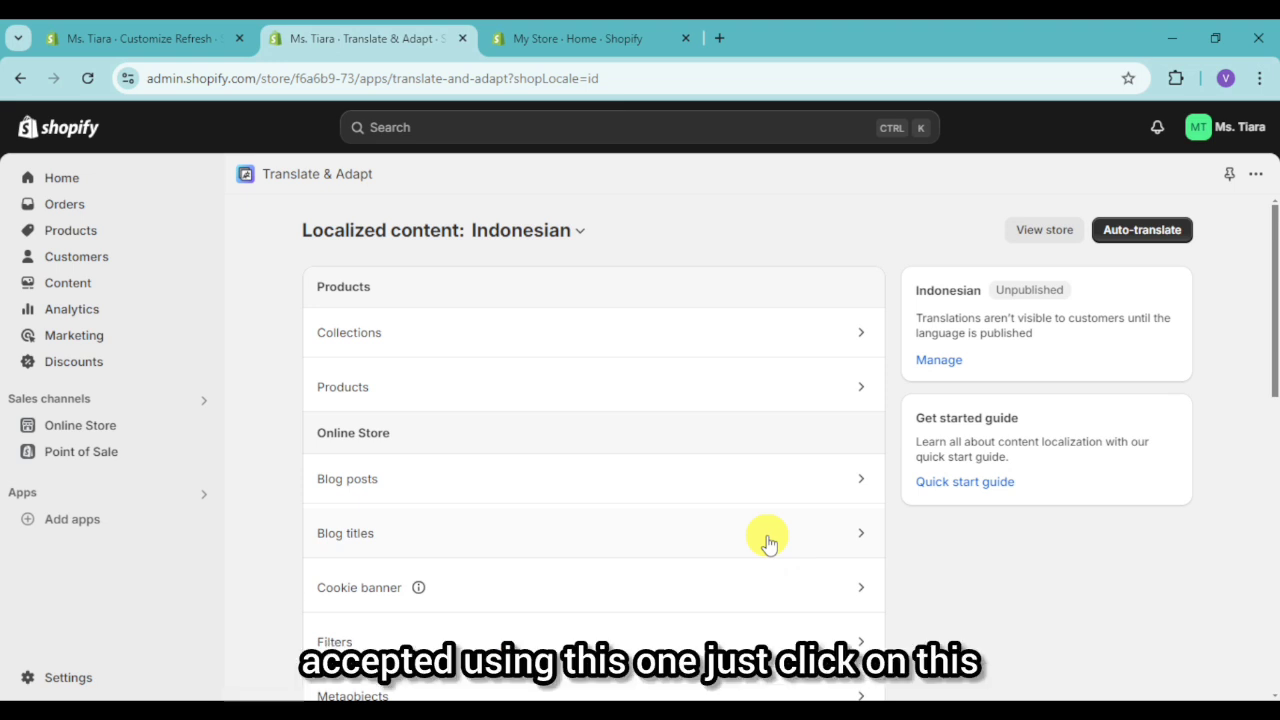
pyautogui.scroll(-2, 1086, 400)
pyautogui.scroll(2, 1137, 329)
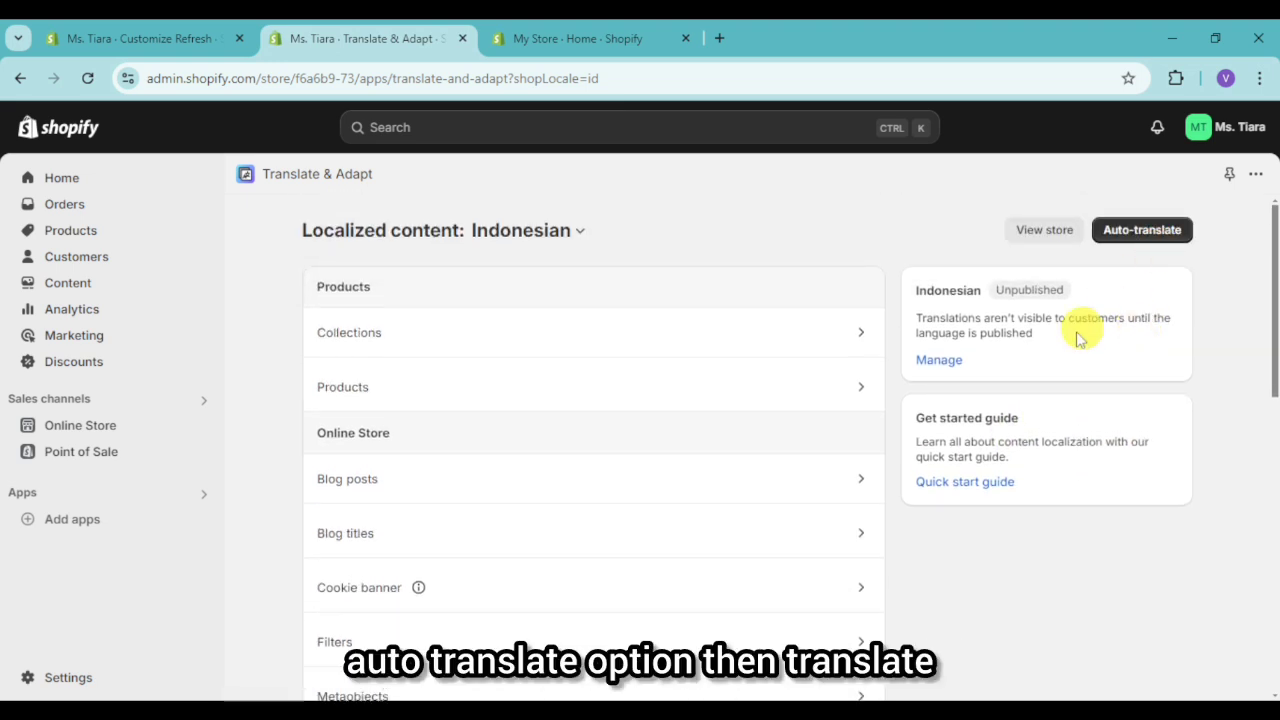
pyautogui.click(1130, 232)
pyautogui.click(982, 576)
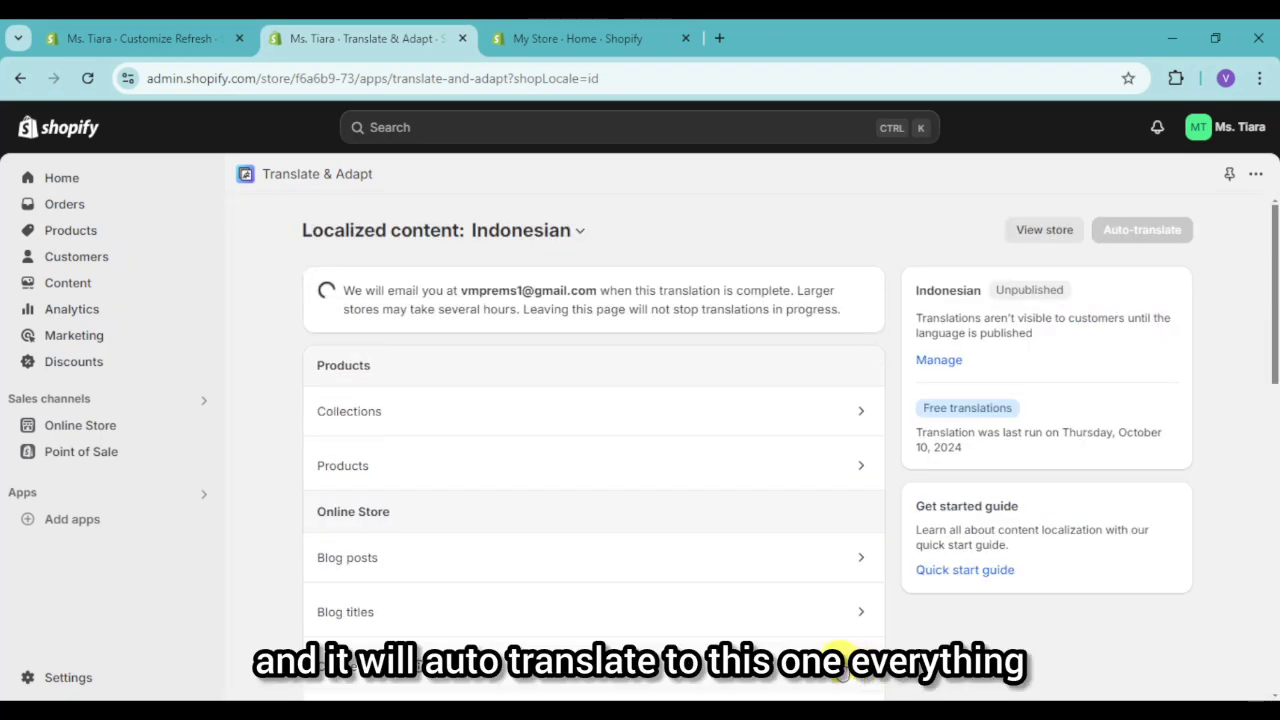
# Step: Review the content categories listed for Indonesian, then return to the theme editor's Home page section list
pyautogui.scroll(-6, 520, 503)
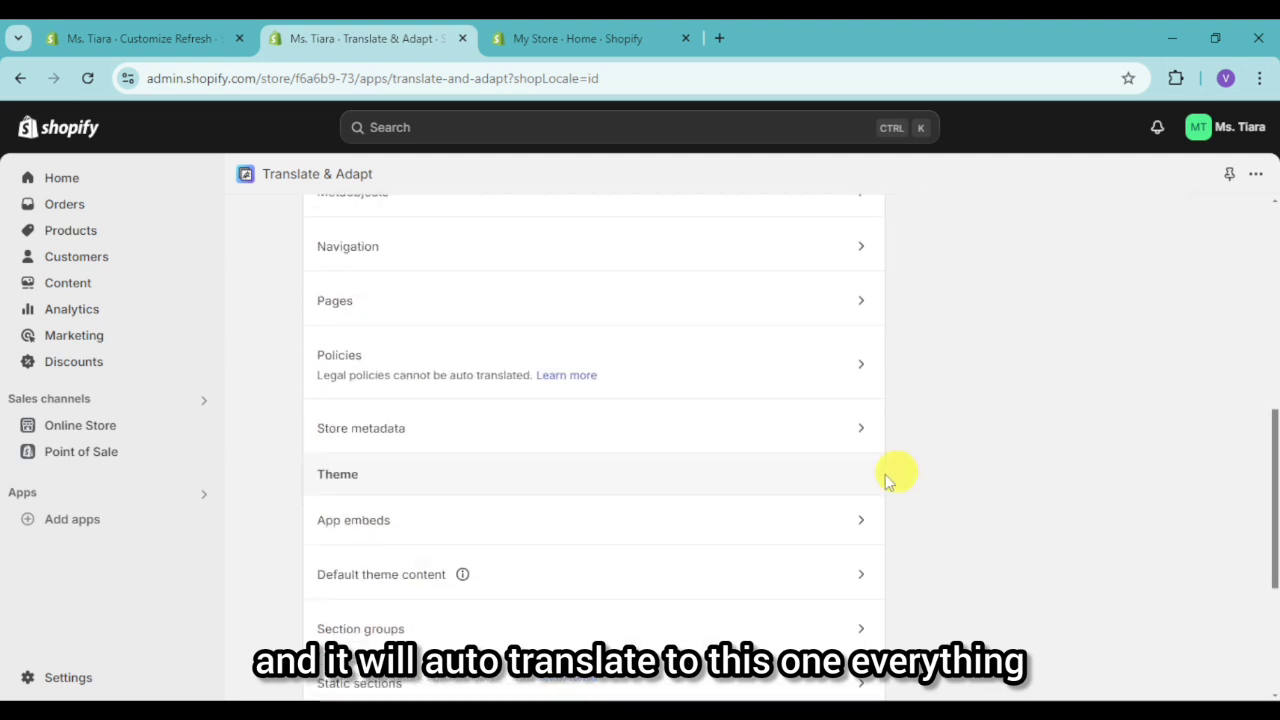
pyautogui.scroll(-2, 895, 495)
pyautogui.scroll(1, 986, 474)
pyautogui.scroll(-2, 985, 476)
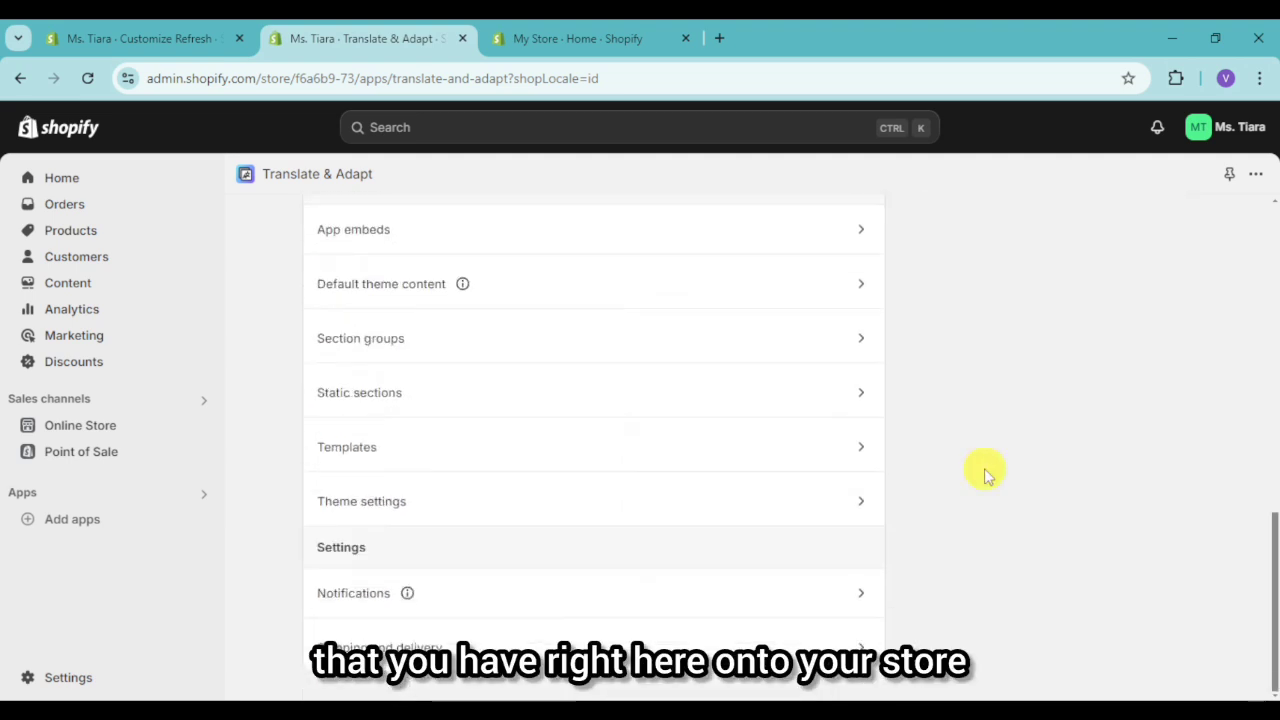
pyautogui.scroll(10, 985, 476)
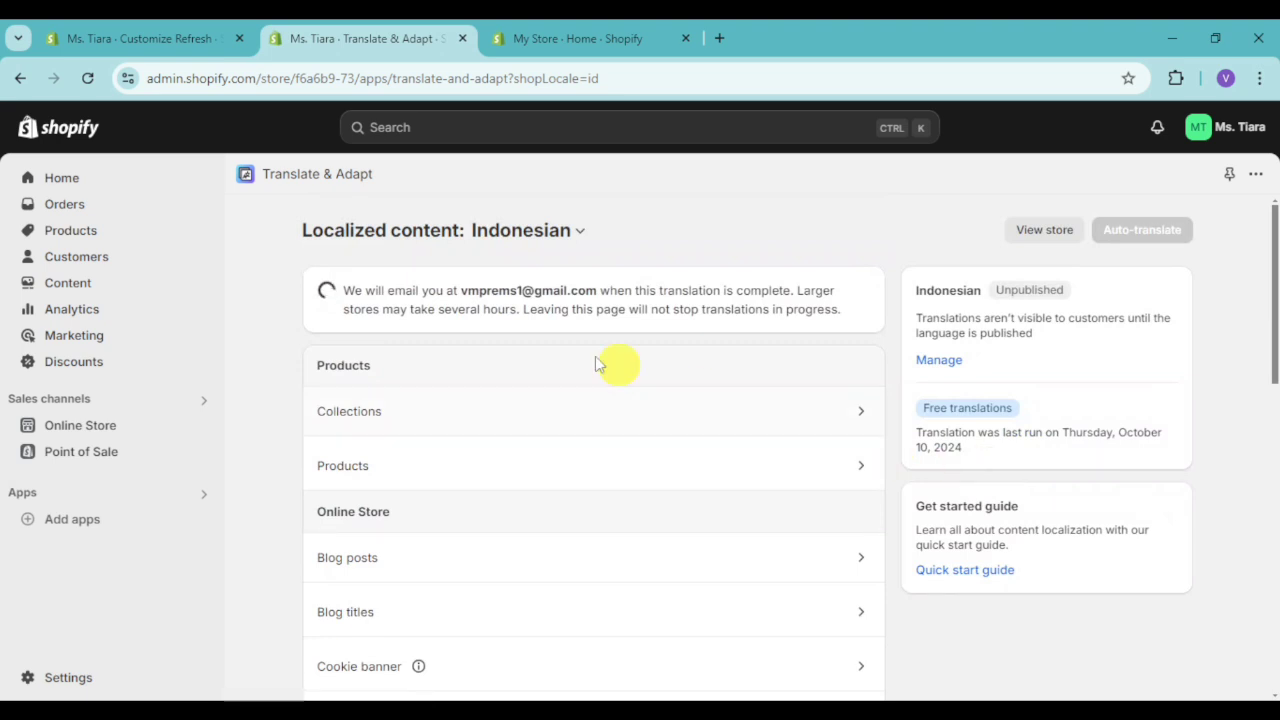
pyautogui.click(165, 40)
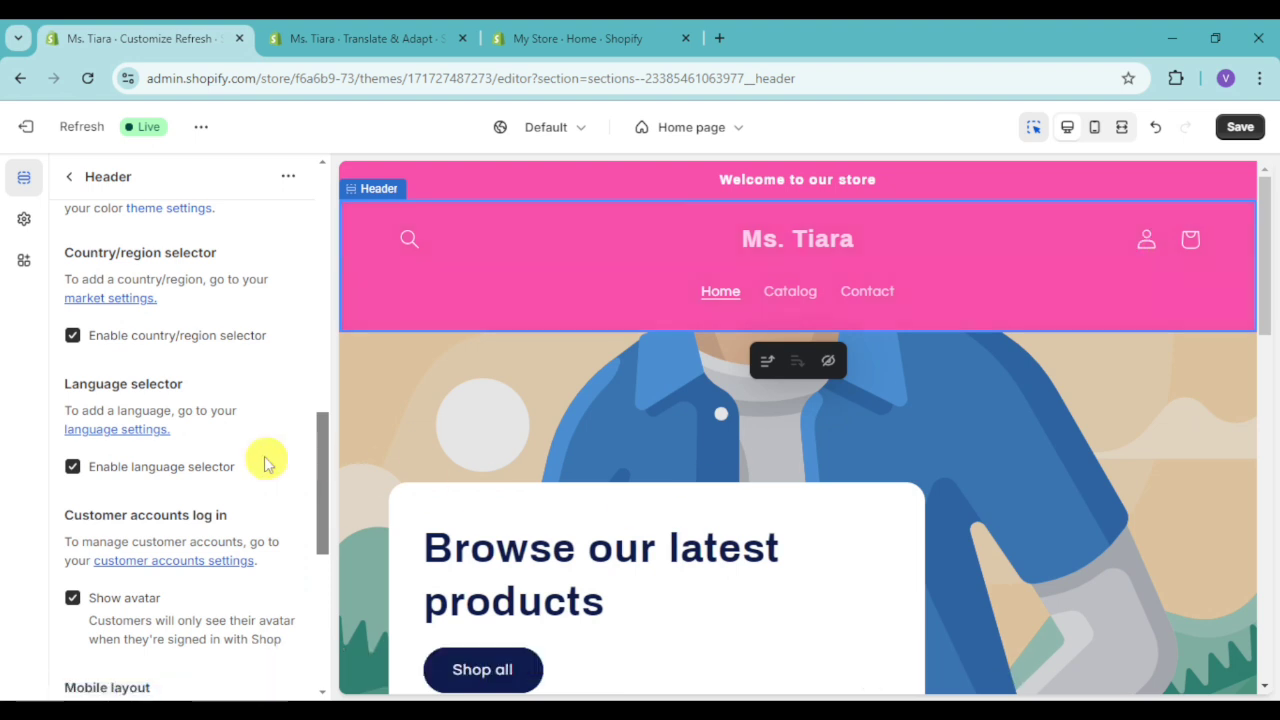
pyautogui.click(72, 180)
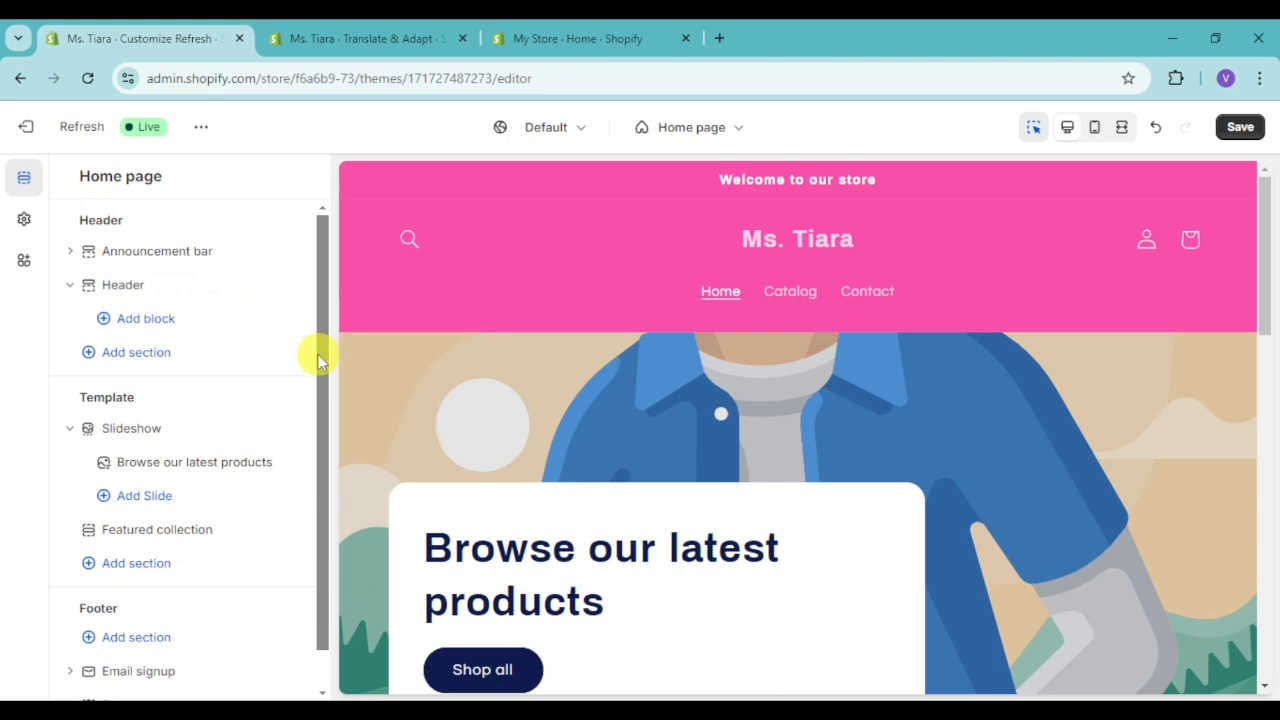
# Step: Check the settings of the "Browse our latest products" slide and return to the Home page section list
pyautogui.scroll(-2, 1091, 420)
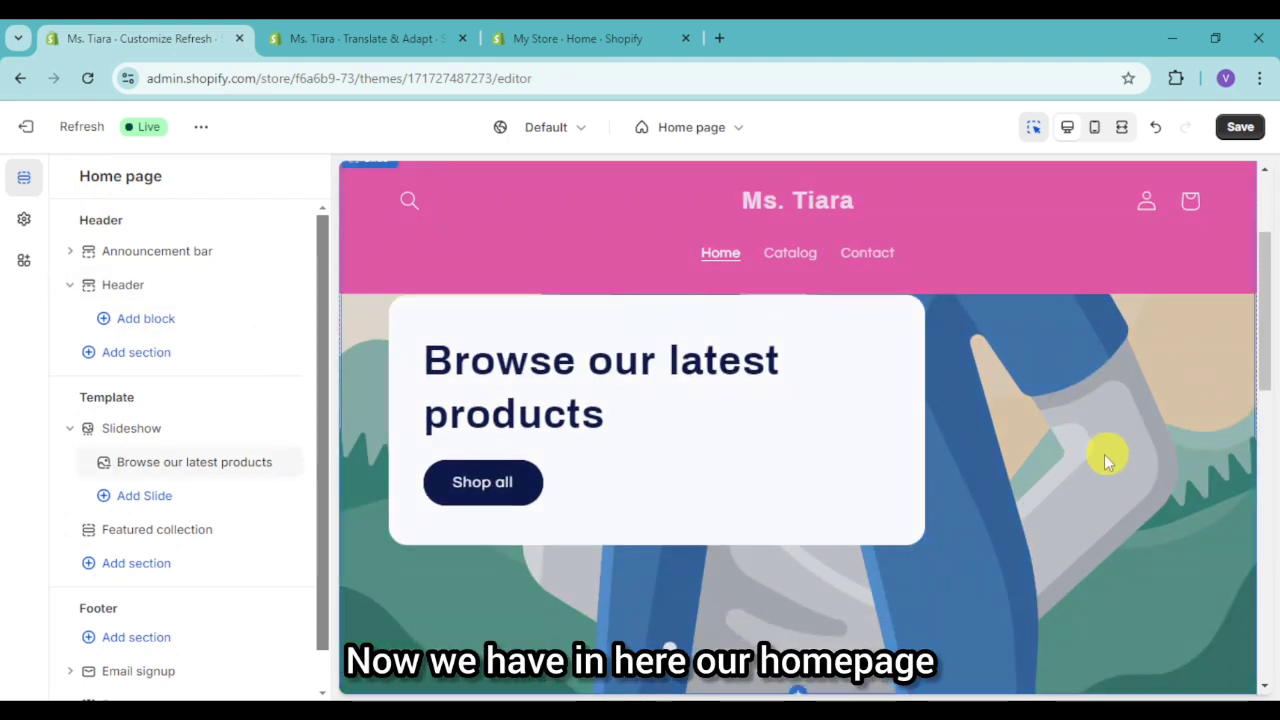
pyautogui.click(1006, 477)
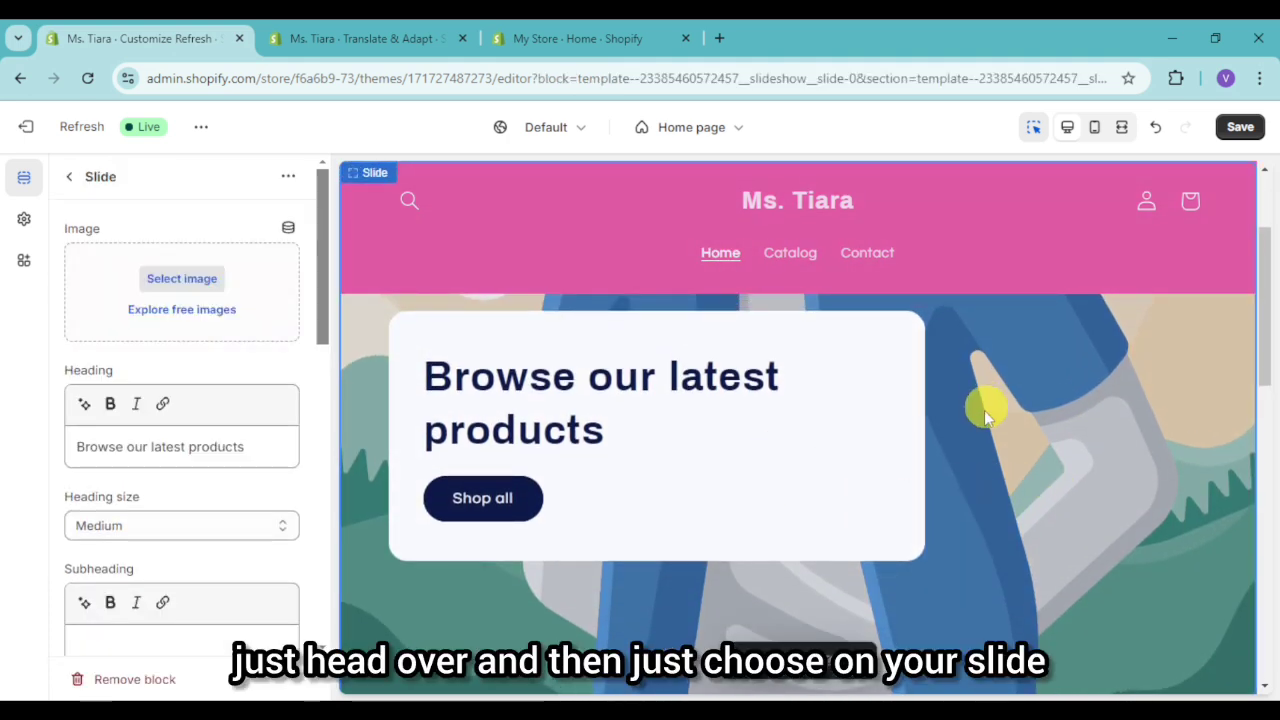
pyautogui.scroll(2, 959, 484)
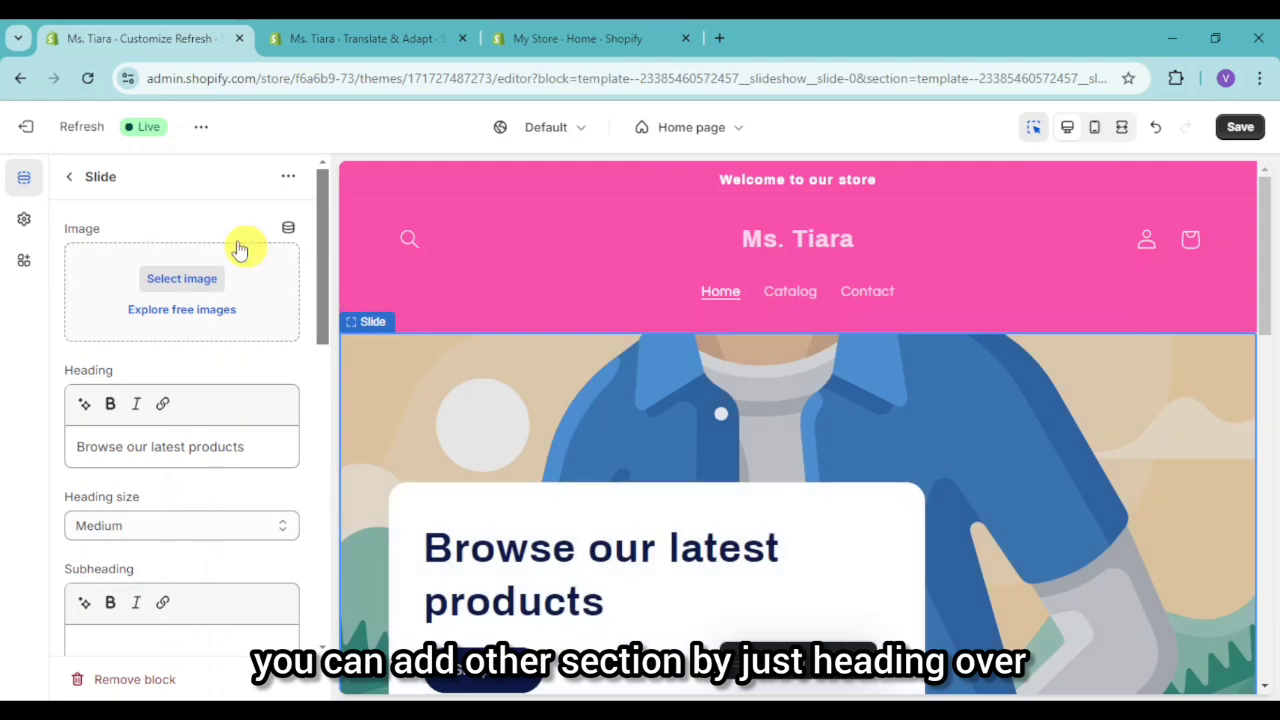
pyautogui.click(78, 186)
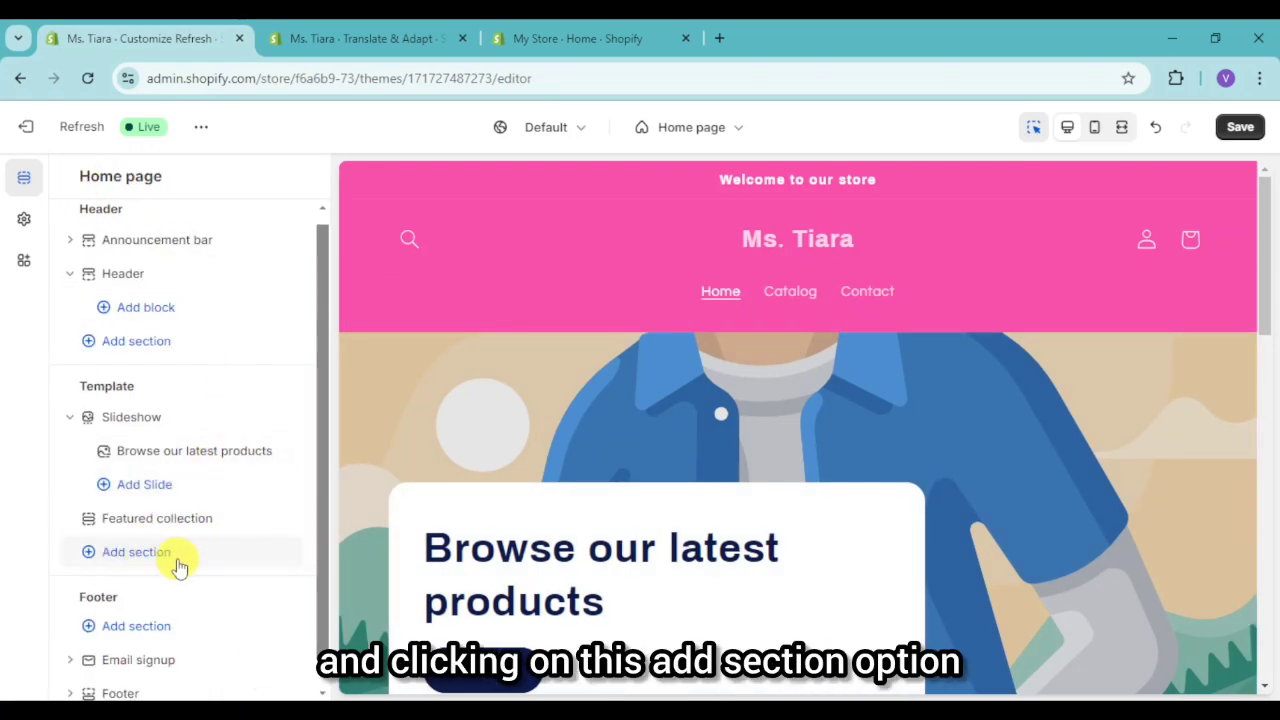
# Step: Add an Image with text section below the featured collection and set its desktop image width to Small
pyautogui.click(116, 564)
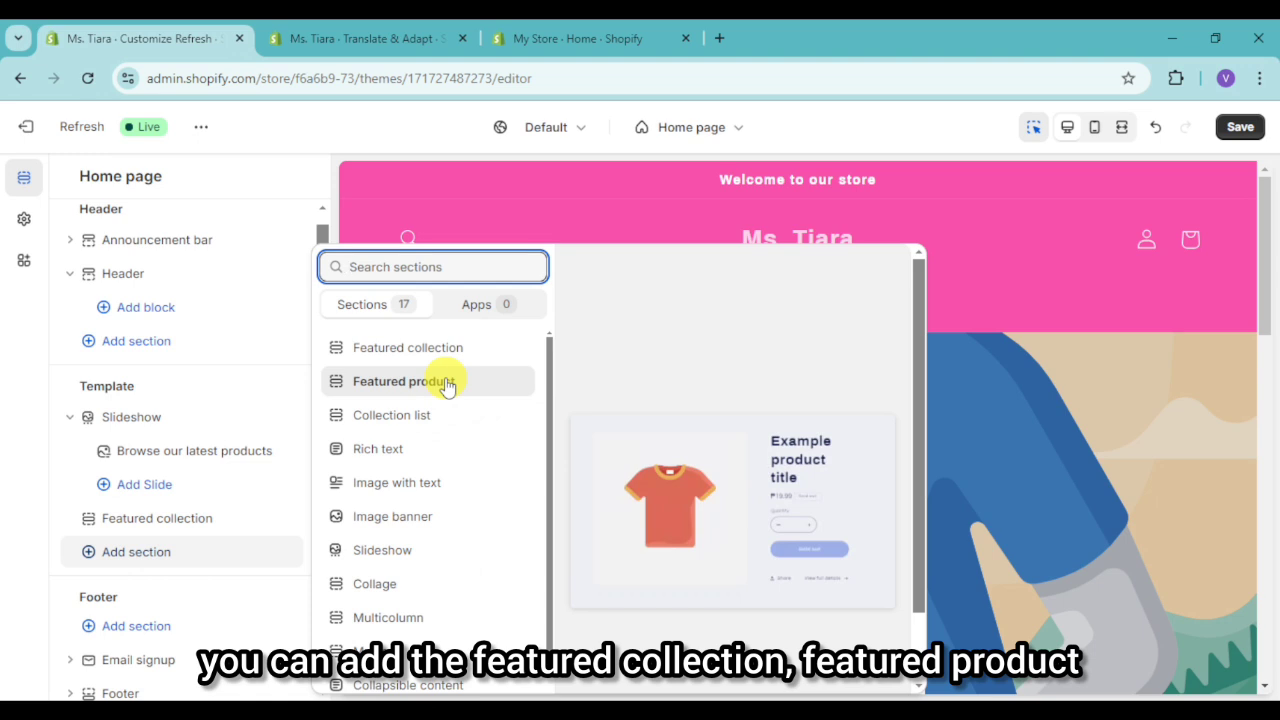
pyautogui.click(449, 486)
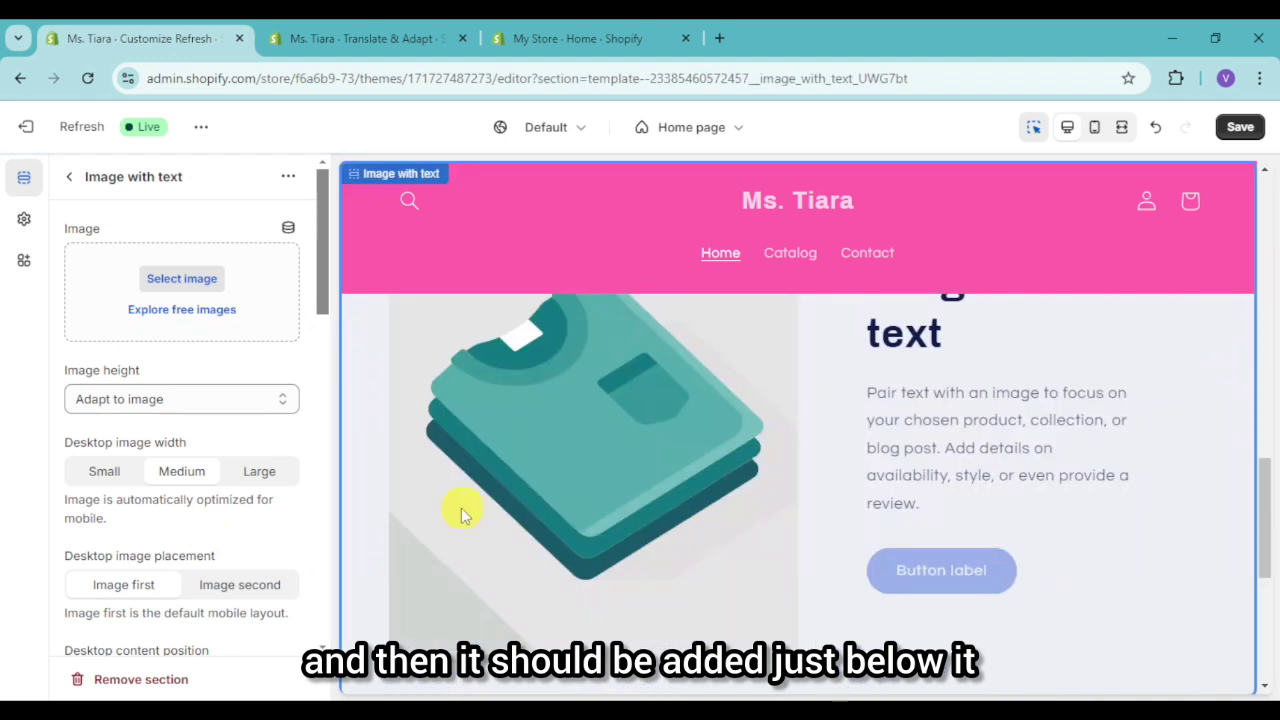
pyautogui.scroll(4, 635, 568)
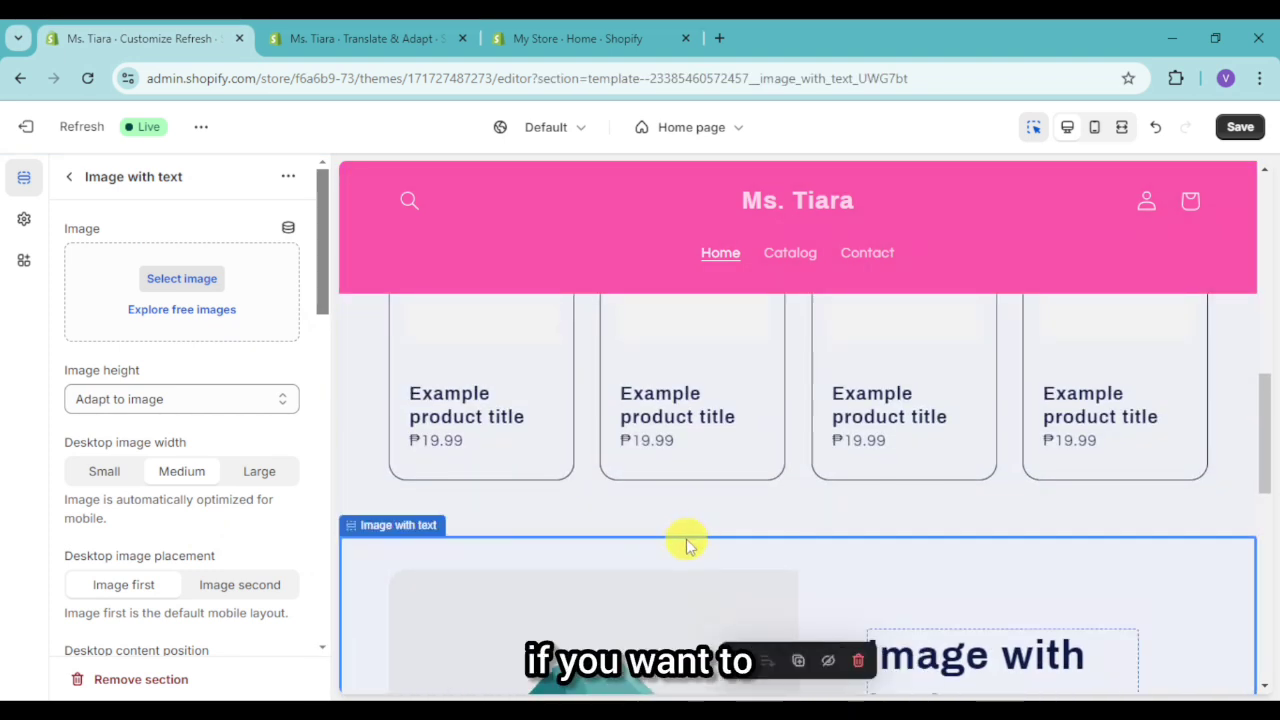
pyautogui.click(112, 476)
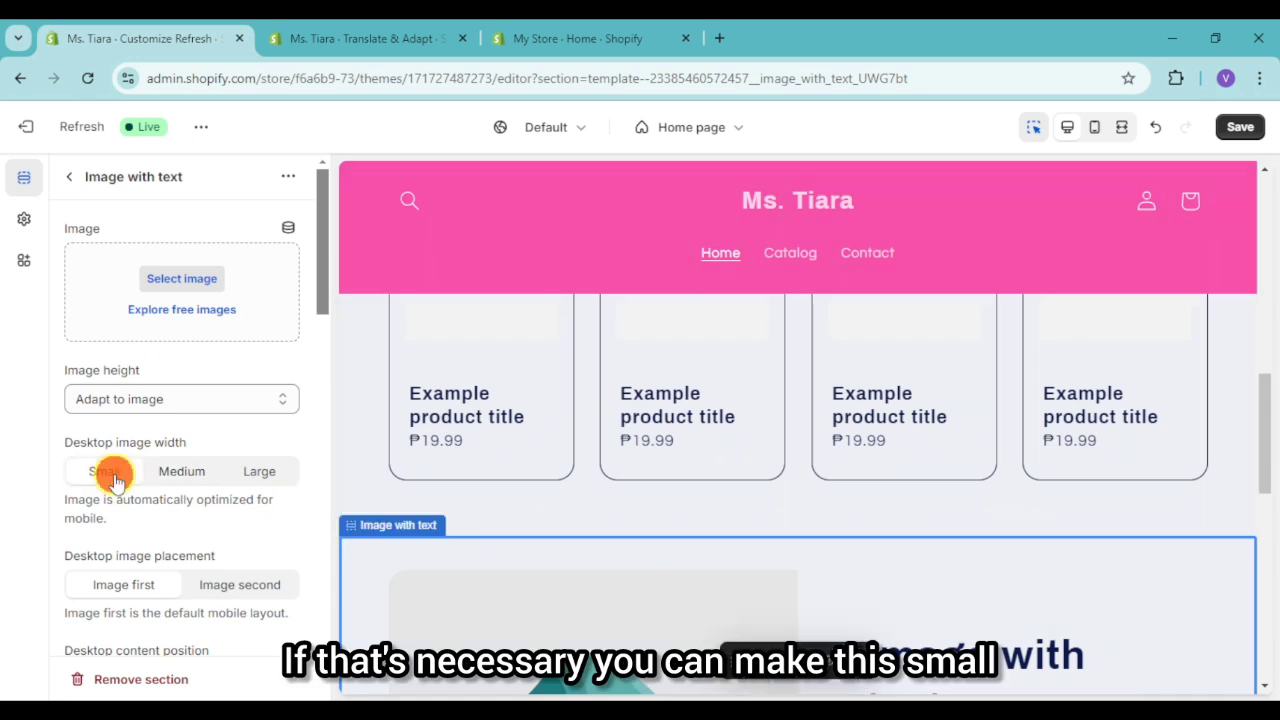
# Step: Set the heading size of the "Browse our latest products" slide to Small
pyautogui.scroll(3, 603, 543)
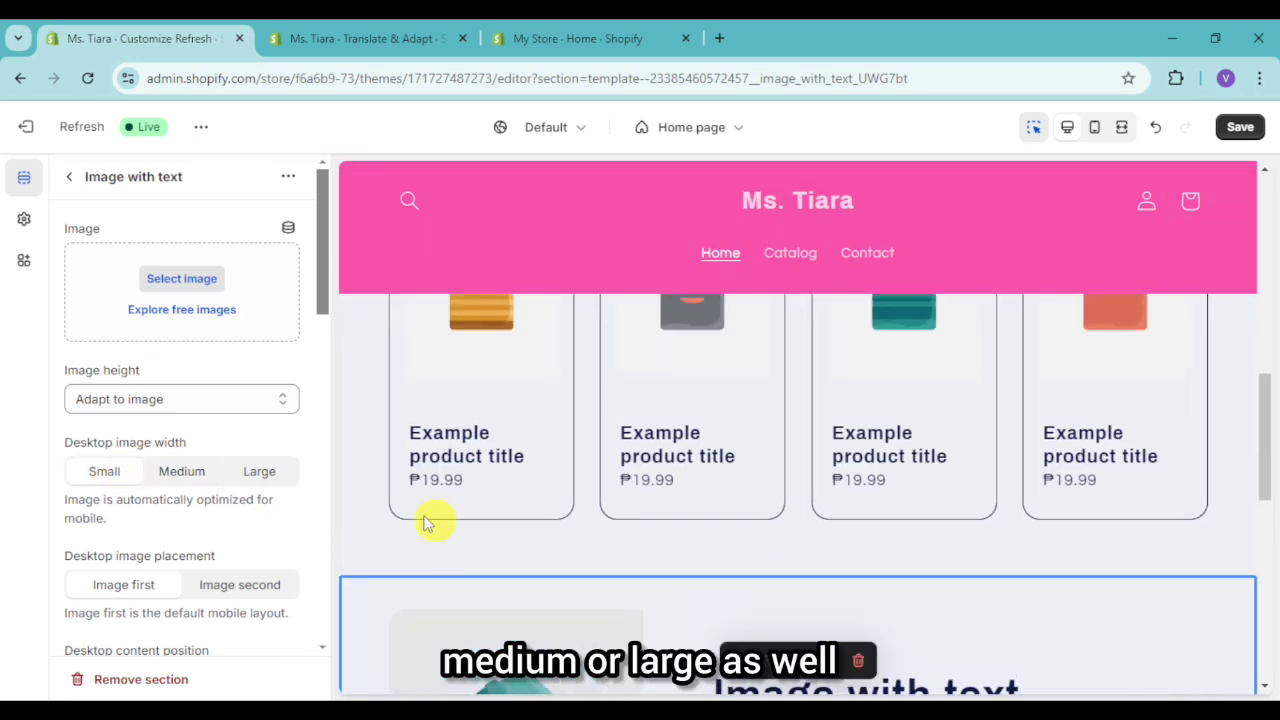
pyautogui.click(351, 509)
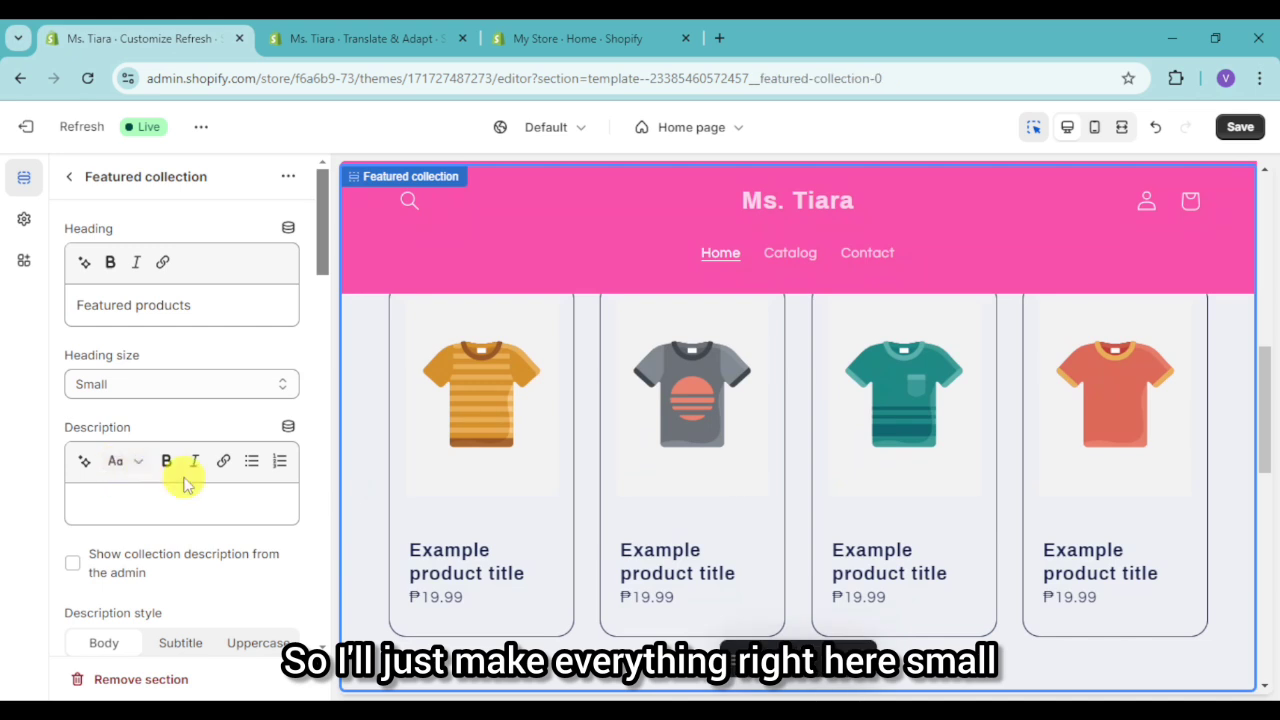
pyautogui.scroll(5, 569, 500)
pyautogui.click(371, 523)
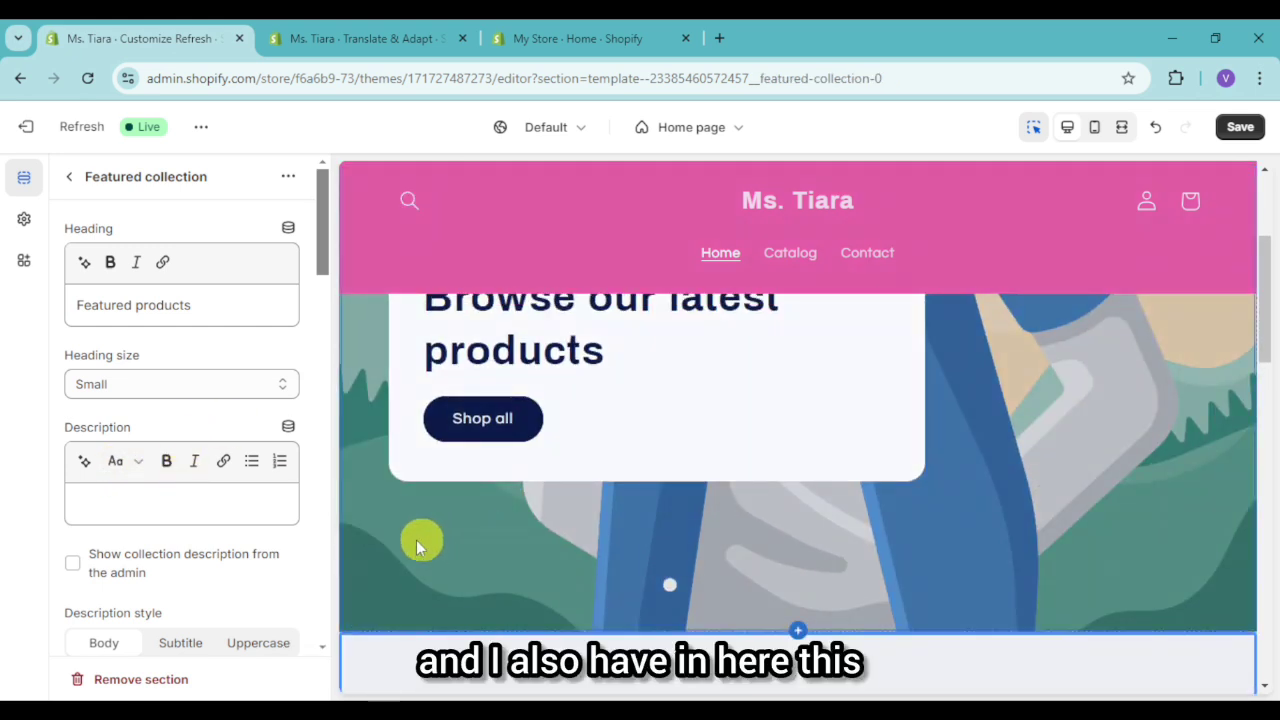
pyautogui.click(200, 524)
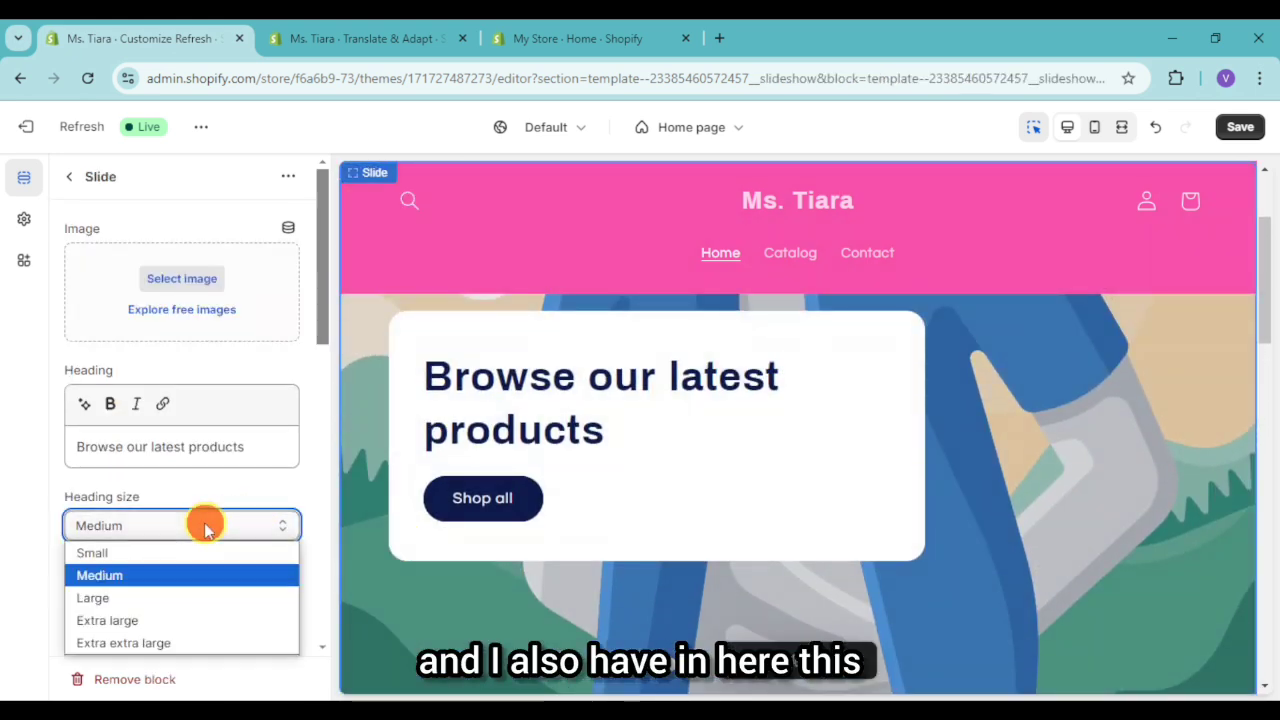
pyautogui.click(130, 553)
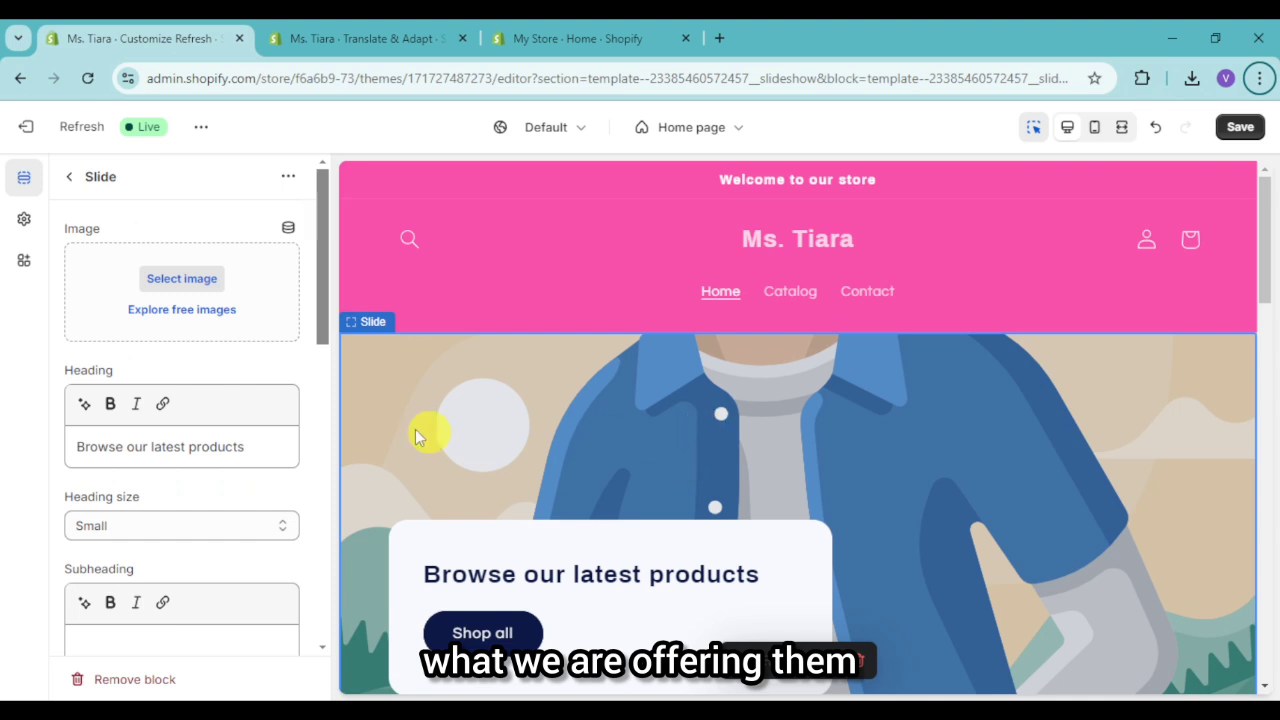
# Step: Upload the "engaeemnt" image from the Pictures folder and use it as the image of the "Browse our latest products" slide
pyautogui.click(199, 282)
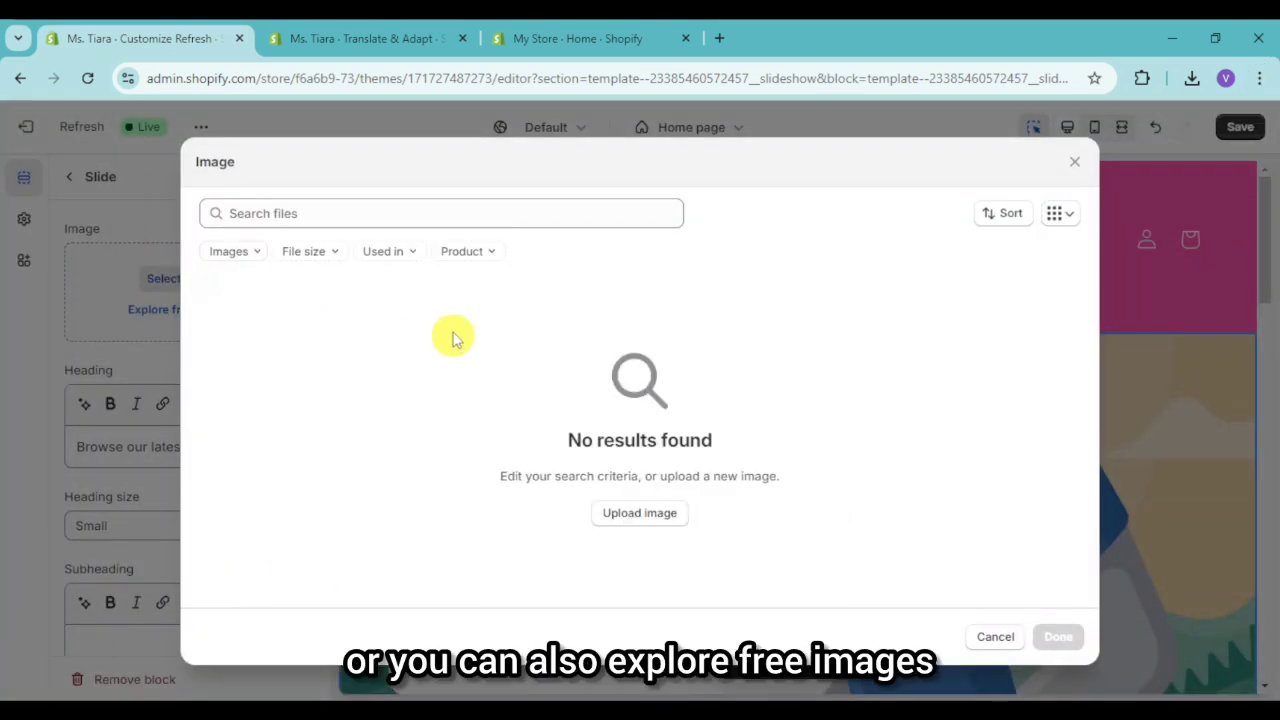
pyautogui.click(657, 516)
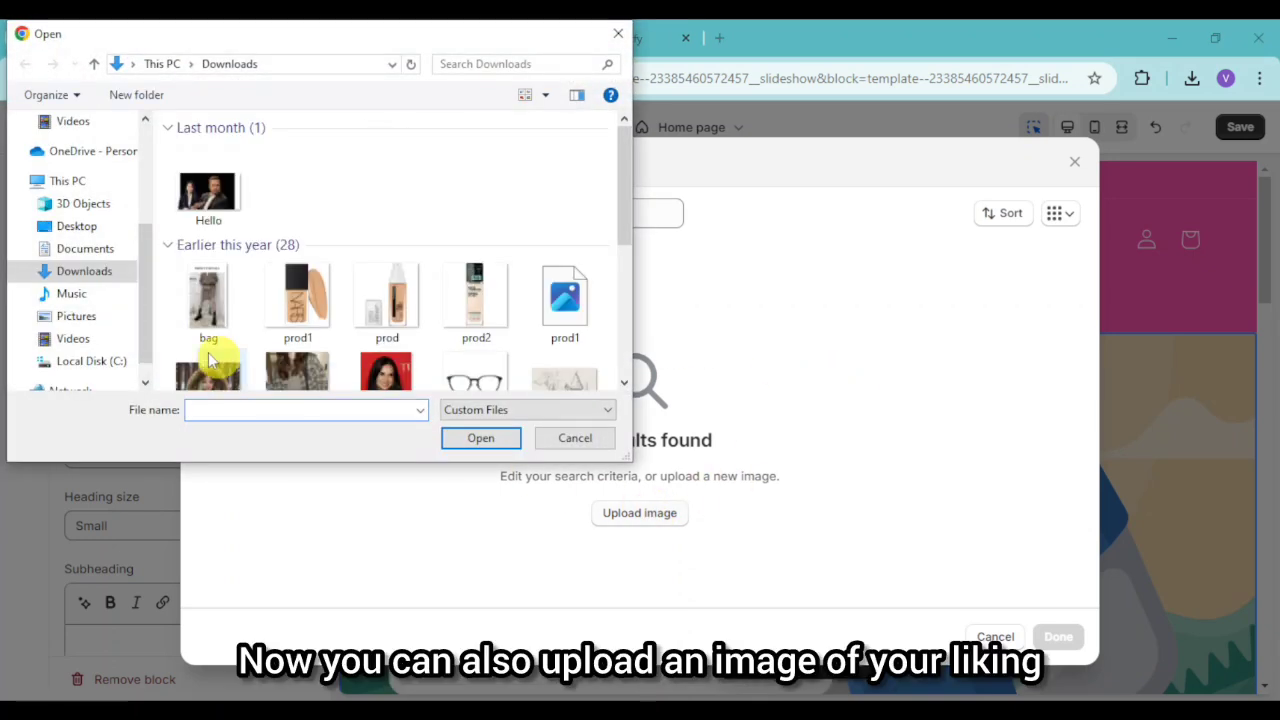
pyautogui.click(74, 318)
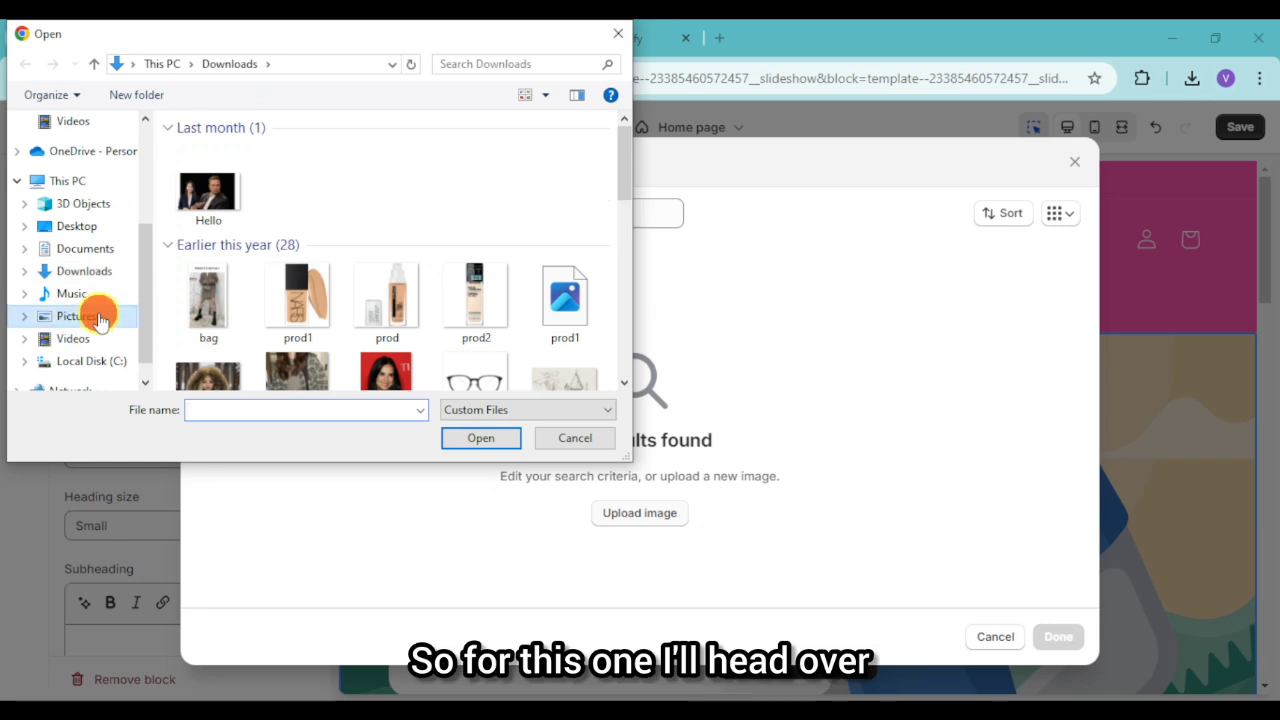
pyautogui.scroll(-2, 437, 322)
pyautogui.scroll(-1, 437, 322)
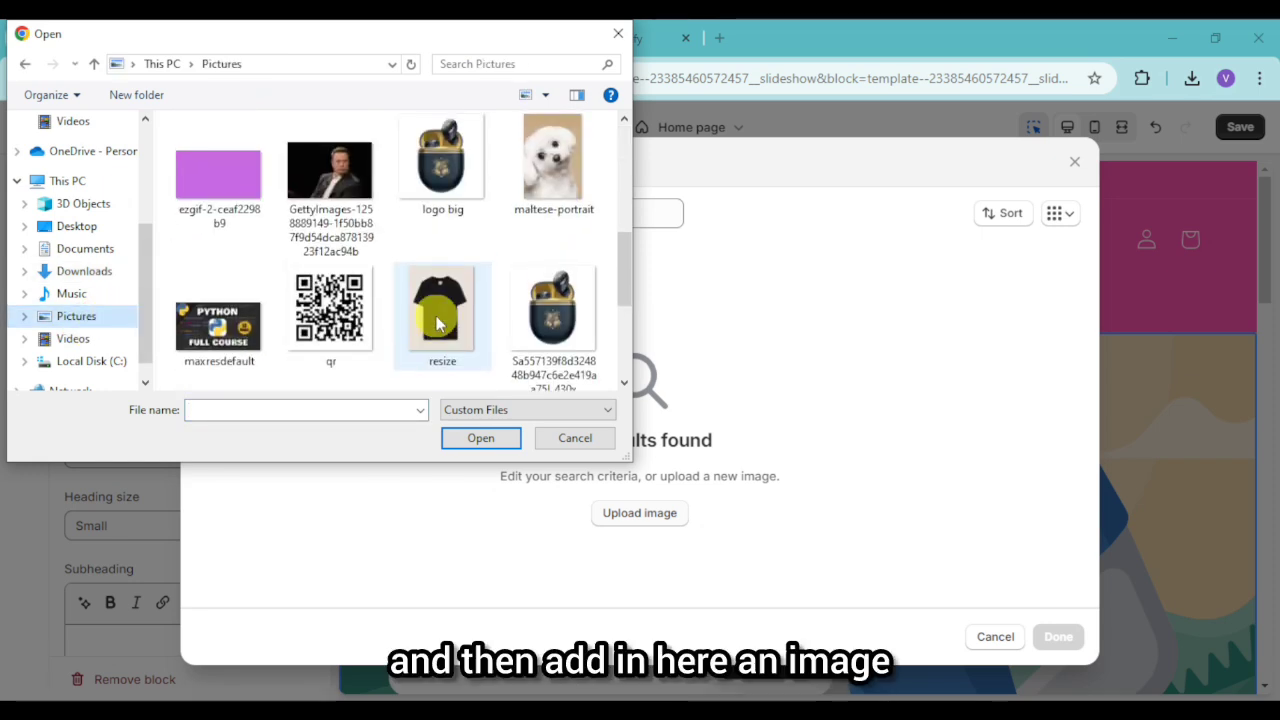
pyautogui.scroll(1, 437, 322)
pyautogui.click(554, 206)
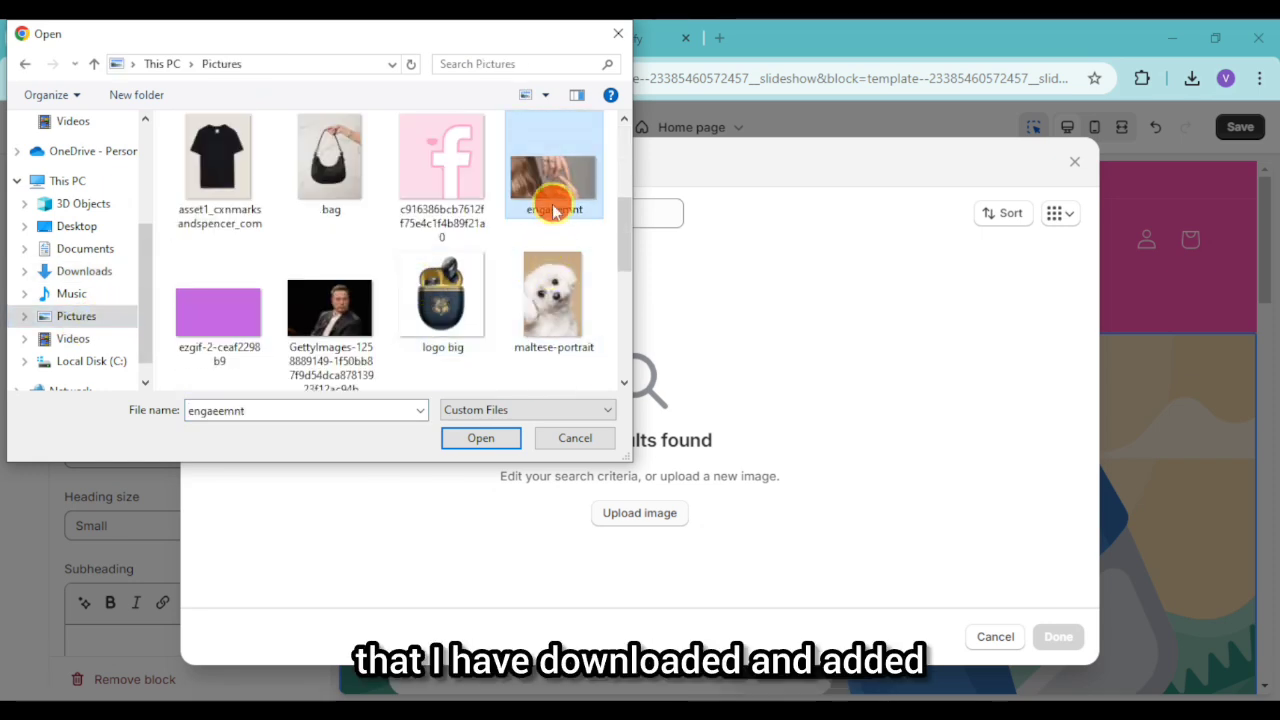
pyautogui.click(479, 437)
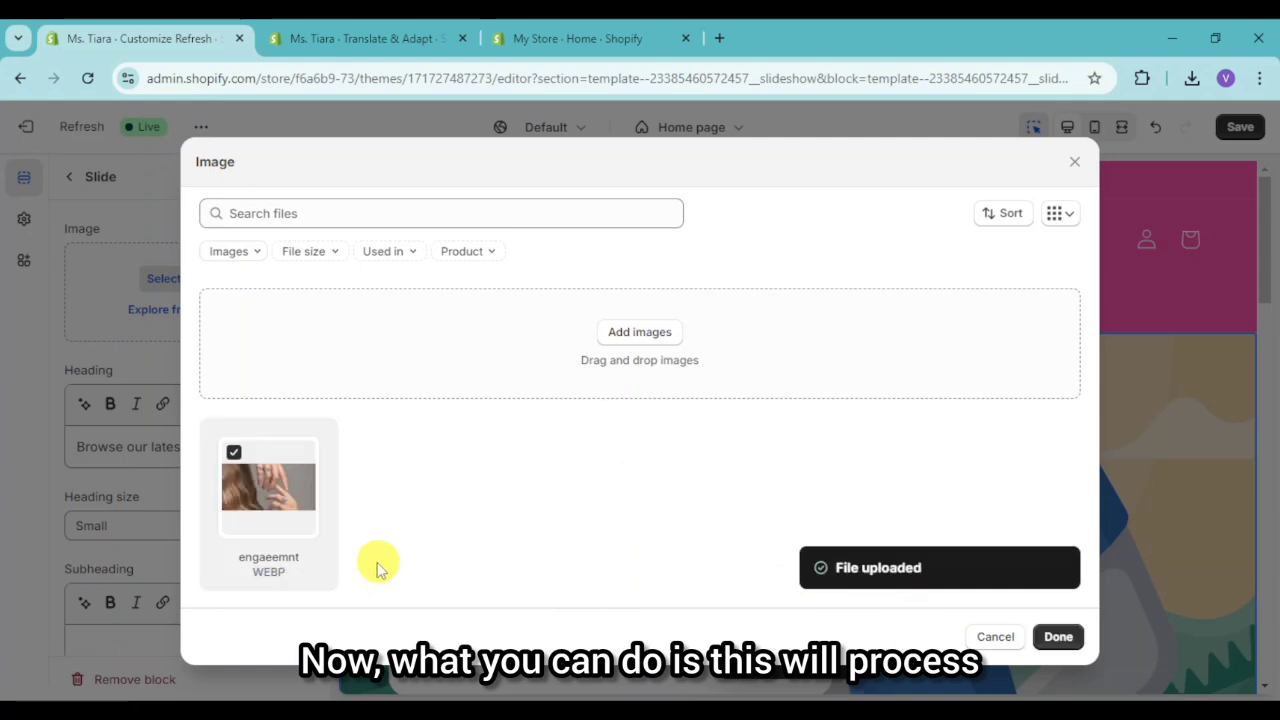
pyautogui.click(1058, 636)
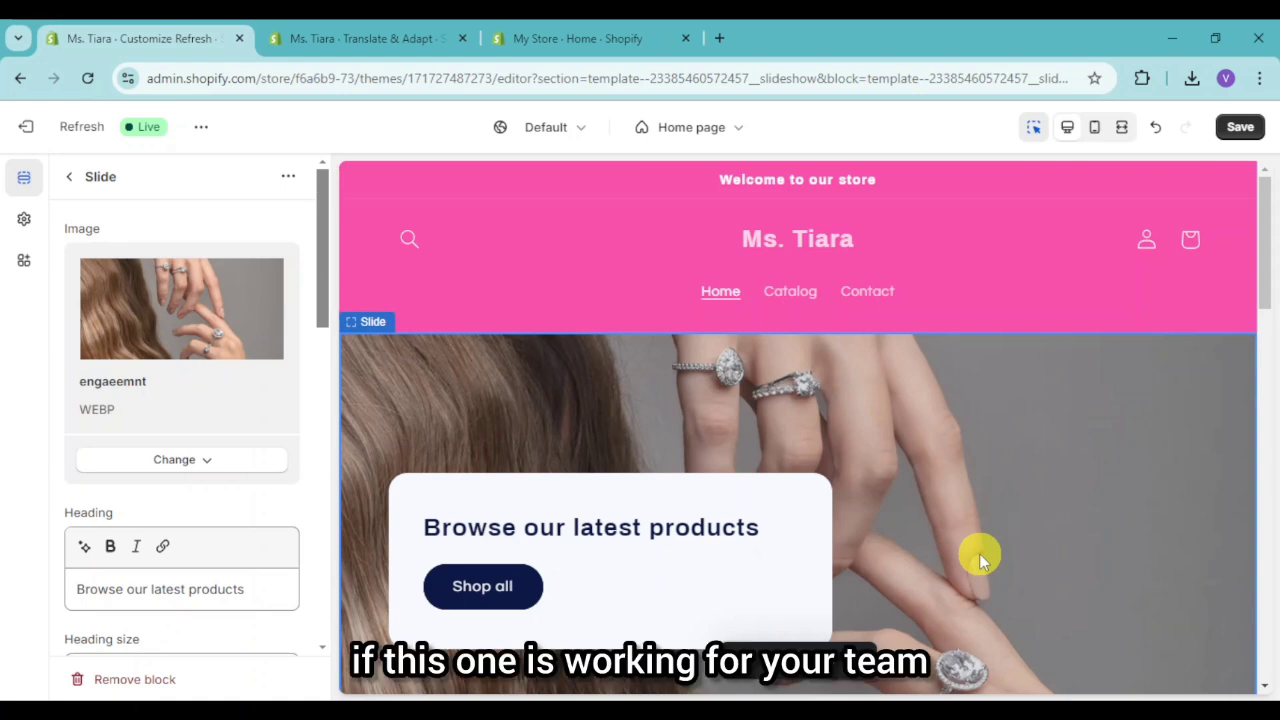
# Step: Try color scheme Scheme 4 on the "Browse our latest products" slide and switch it back to Scheme 2
pyautogui.scroll(-3, 994, 494)
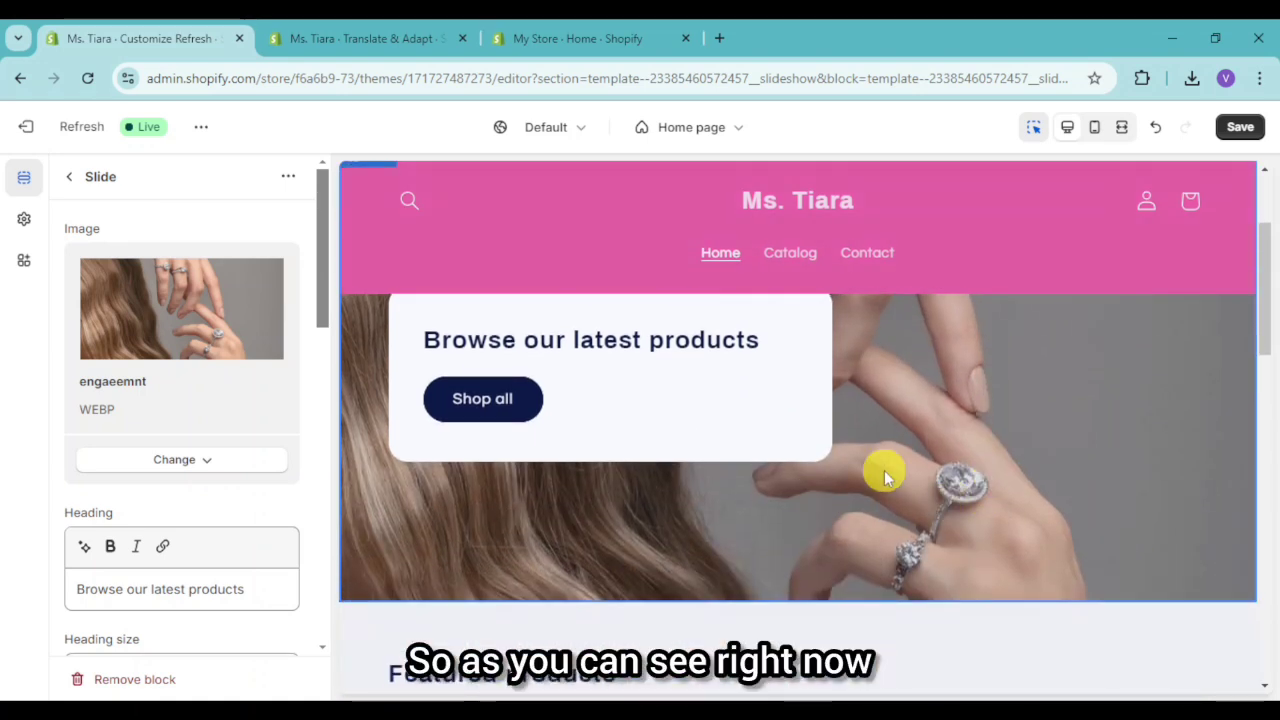
pyautogui.scroll(1, 1000, 505)
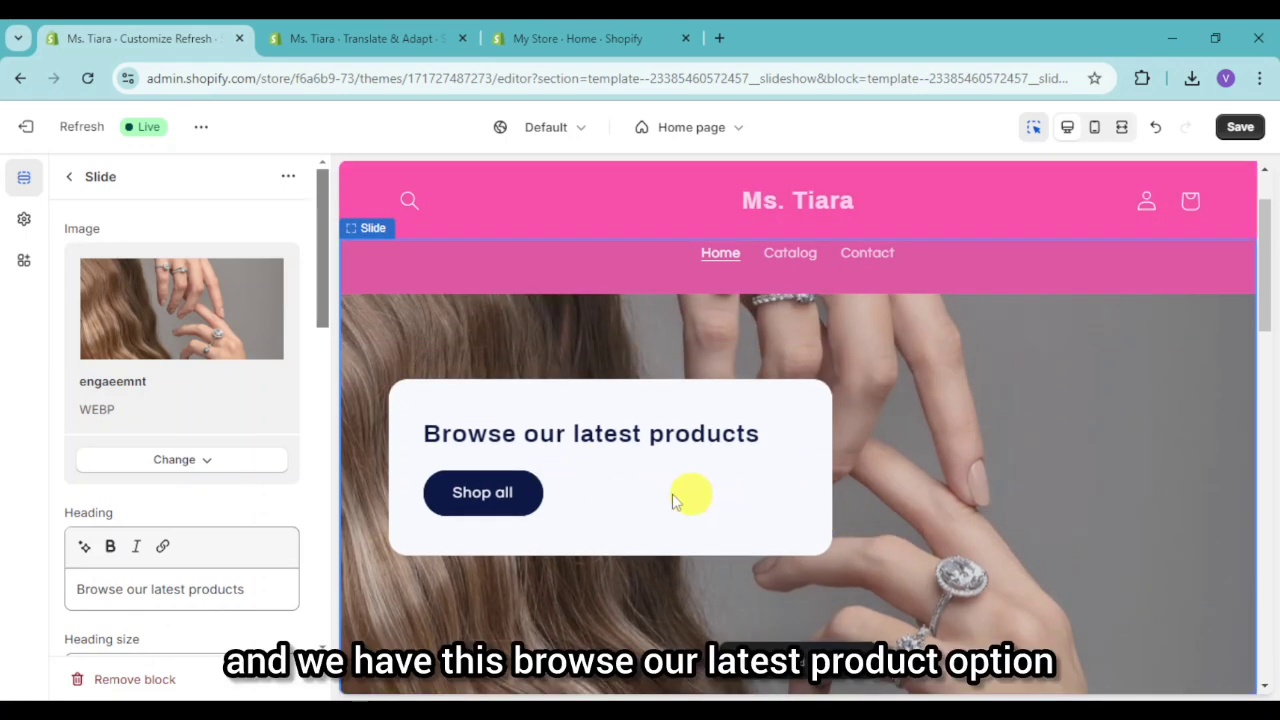
pyautogui.scroll(-6, 200, 540)
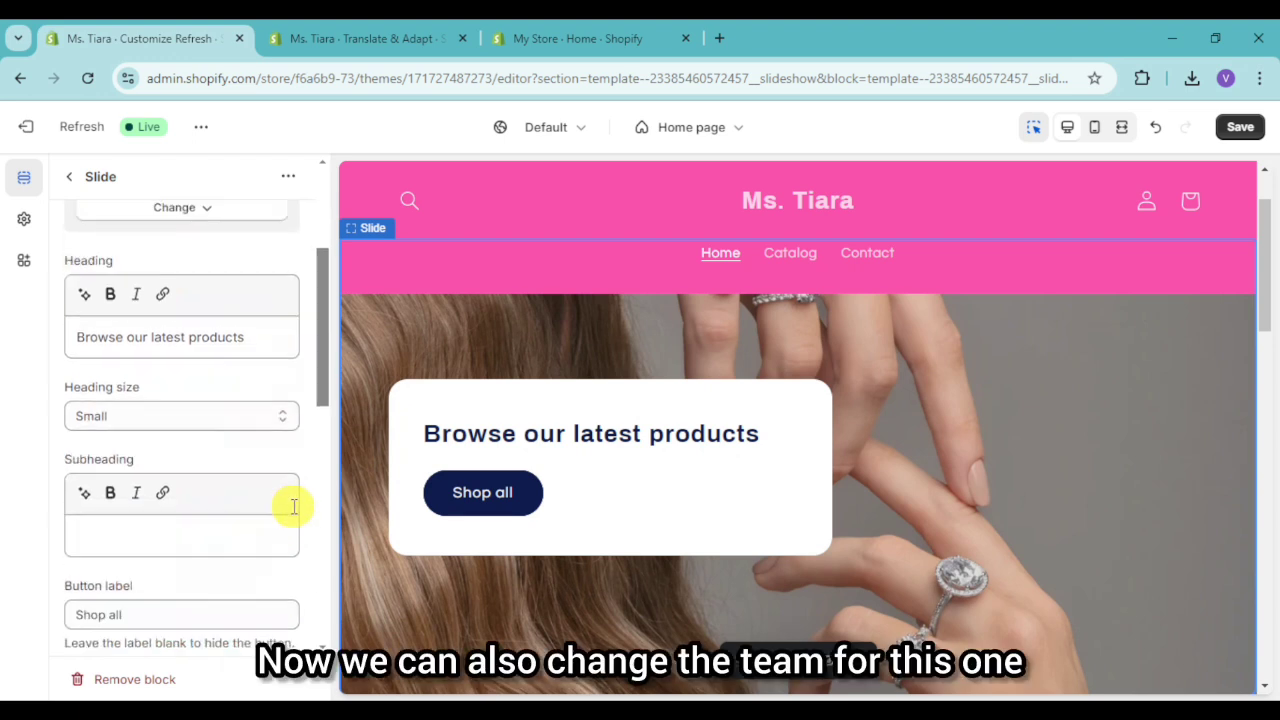
pyautogui.scroll(-5, 245, 512)
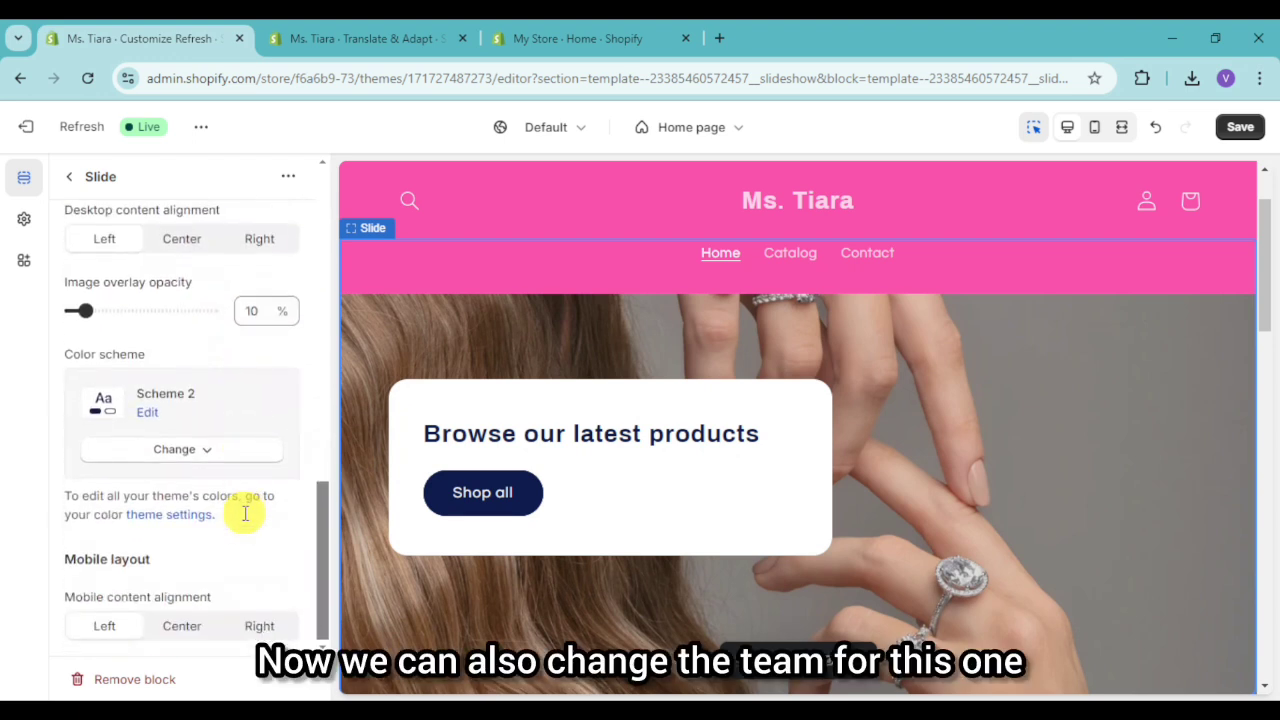
pyautogui.click(226, 451)
pyautogui.click(186, 366)
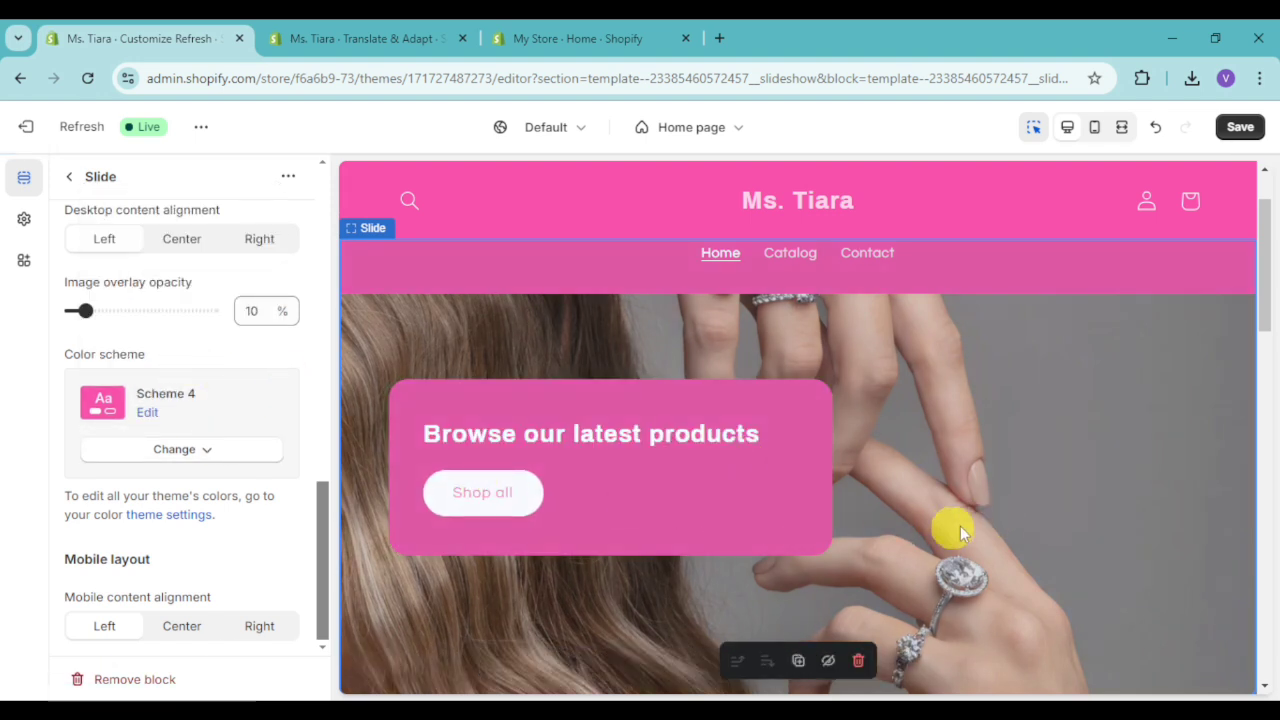
pyautogui.click(178, 453)
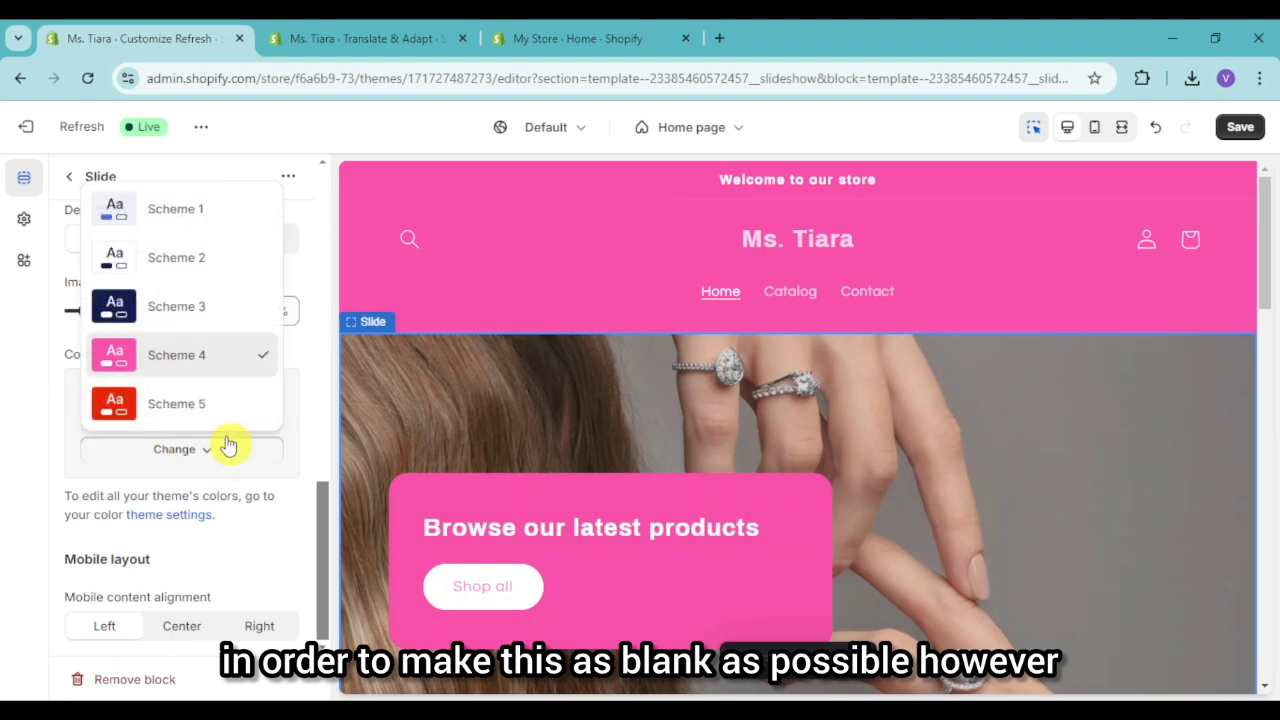
pyautogui.click(199, 262)
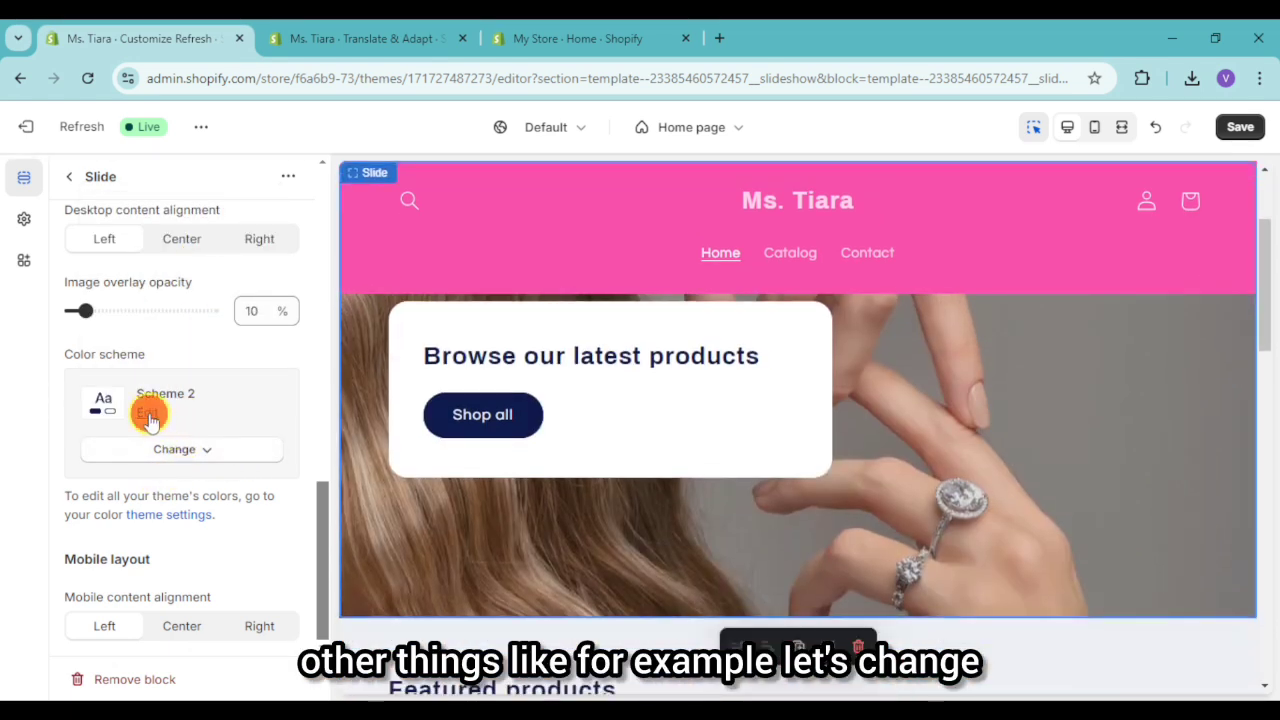
# Step: Edit the slide's Scheme 2 and set the solid button background to the pink #F750AA already used in the theme
pyautogui.click(147, 413)
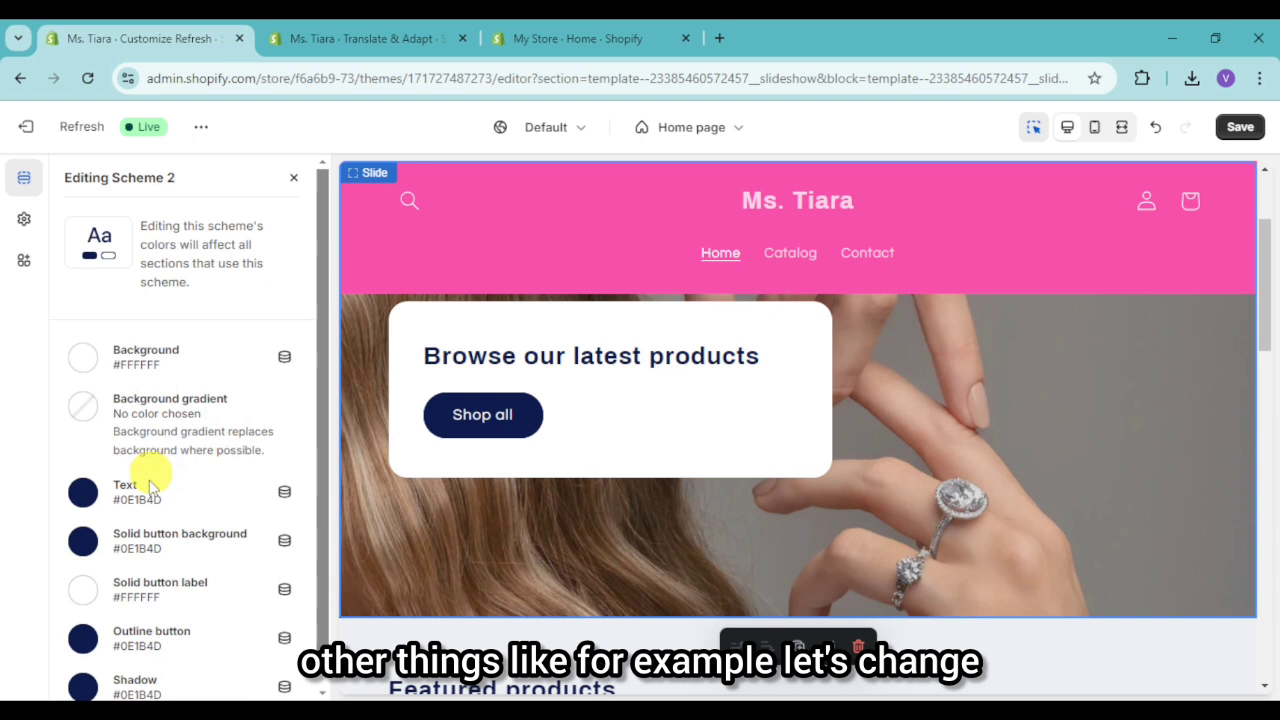
pyautogui.click(82, 541)
pyautogui.click(244, 330)
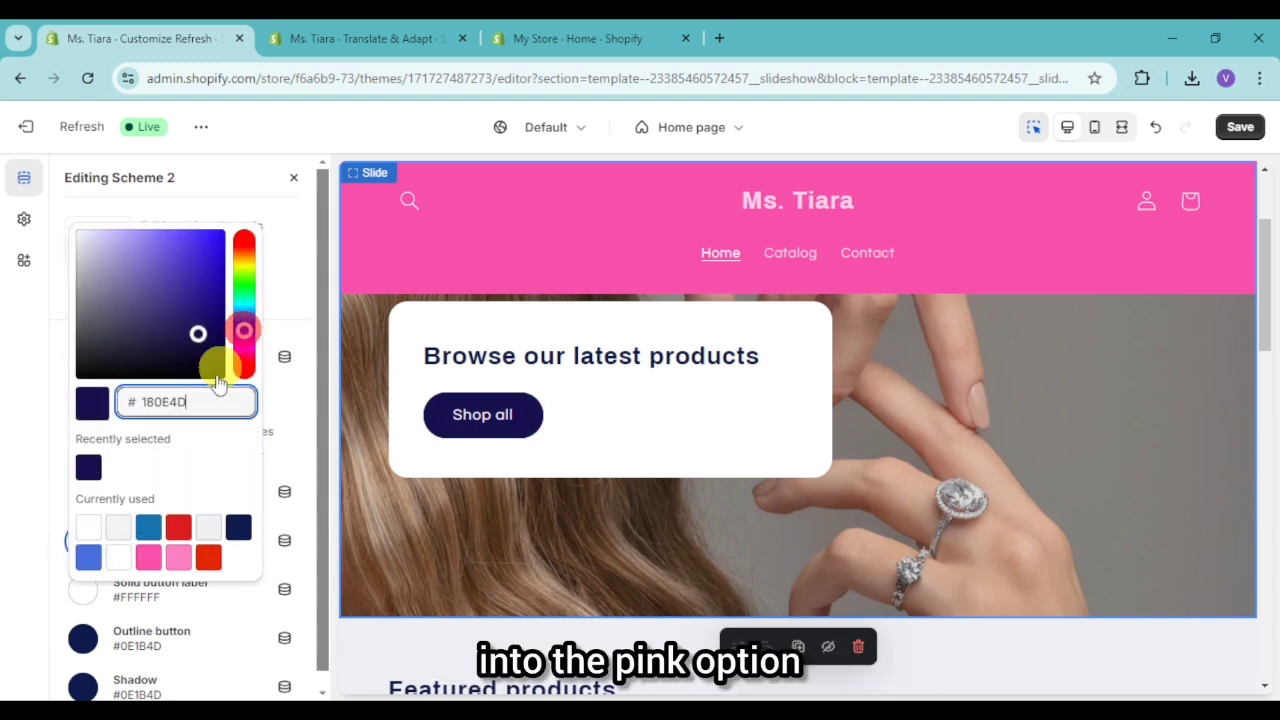
pyautogui.click(148, 557)
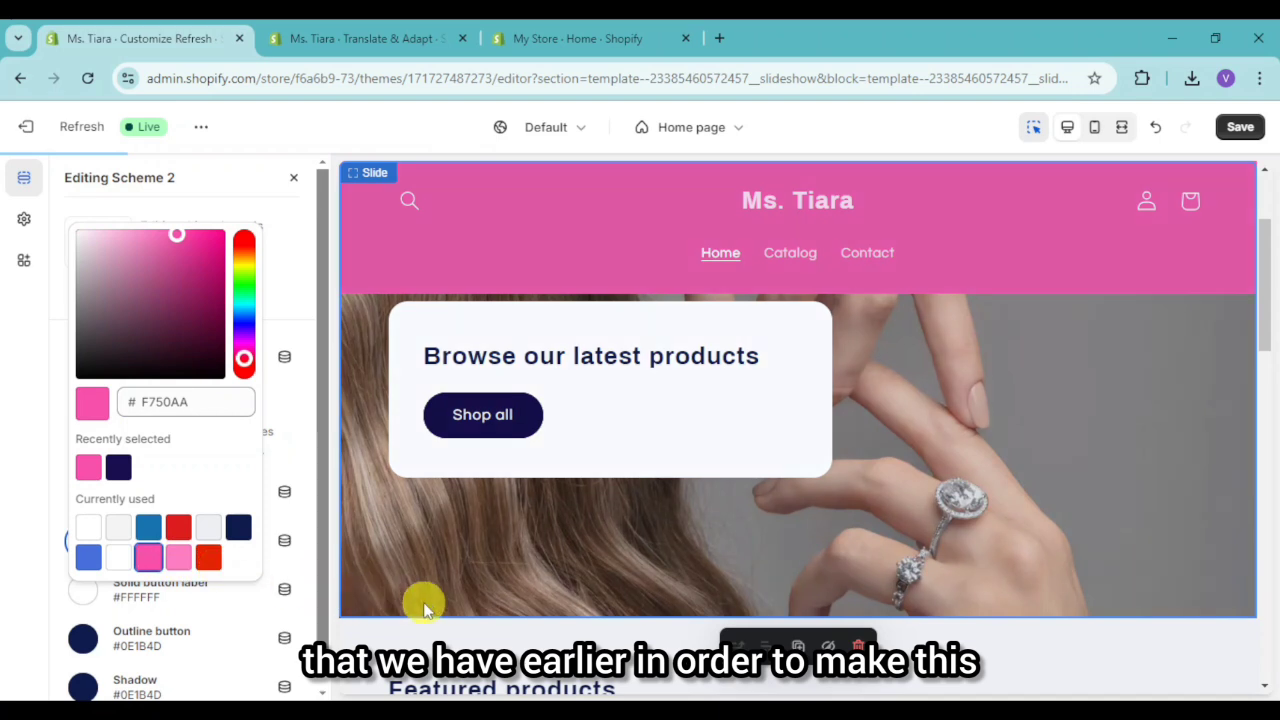
pyautogui.click(299, 412)
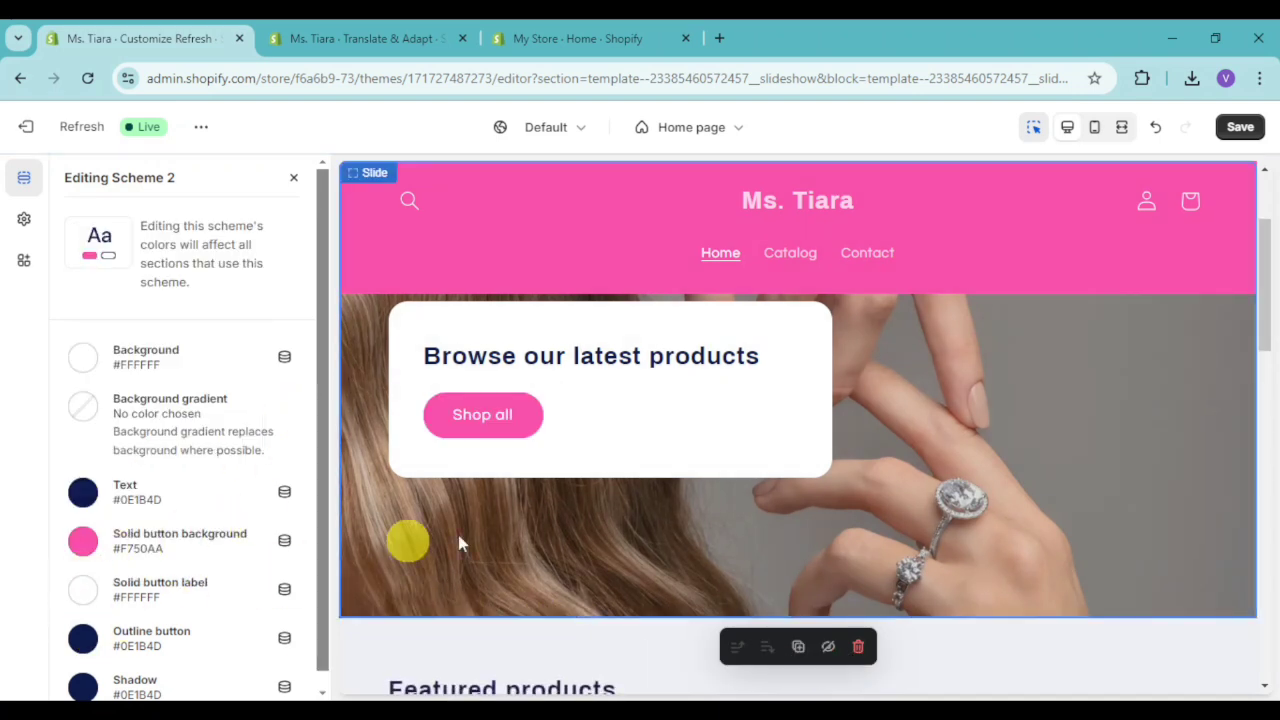
# Step: Set the text color of Scheme 2 to black, #000000
pyautogui.click(86, 500)
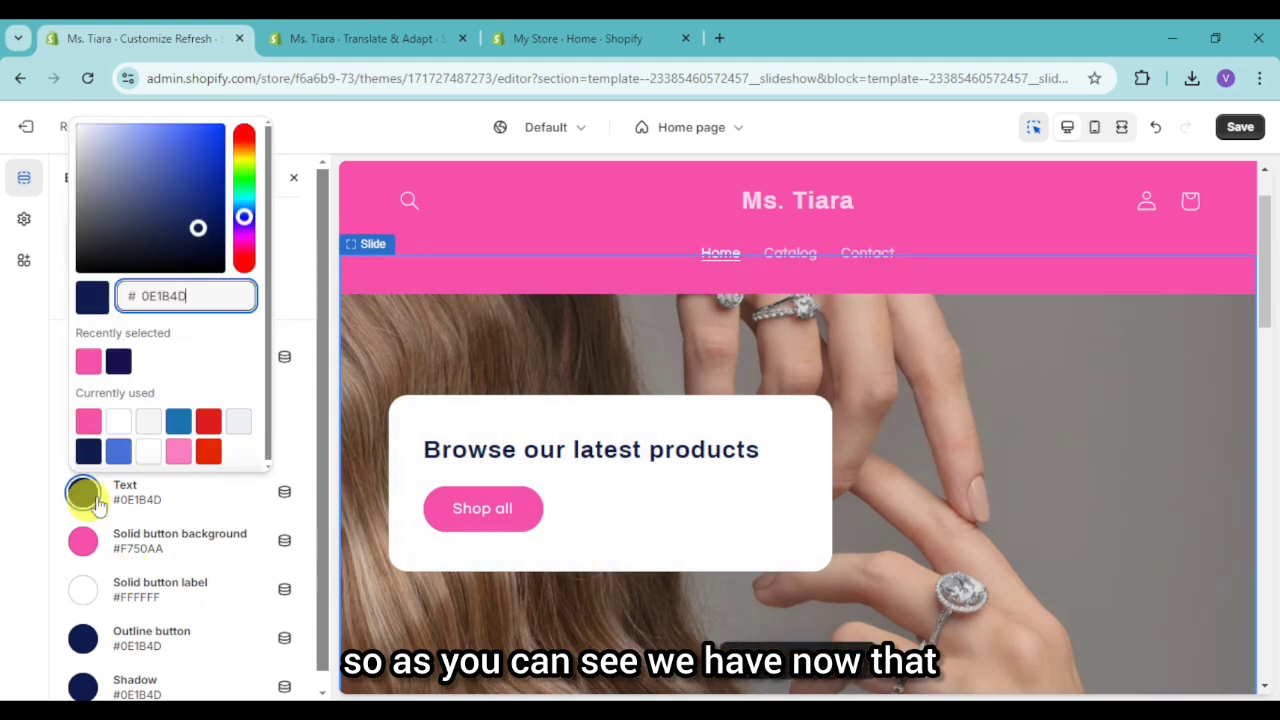
pyautogui.moveTo(198, 230); pyautogui.dragTo(243, 277)
pyautogui.click(307, 452)
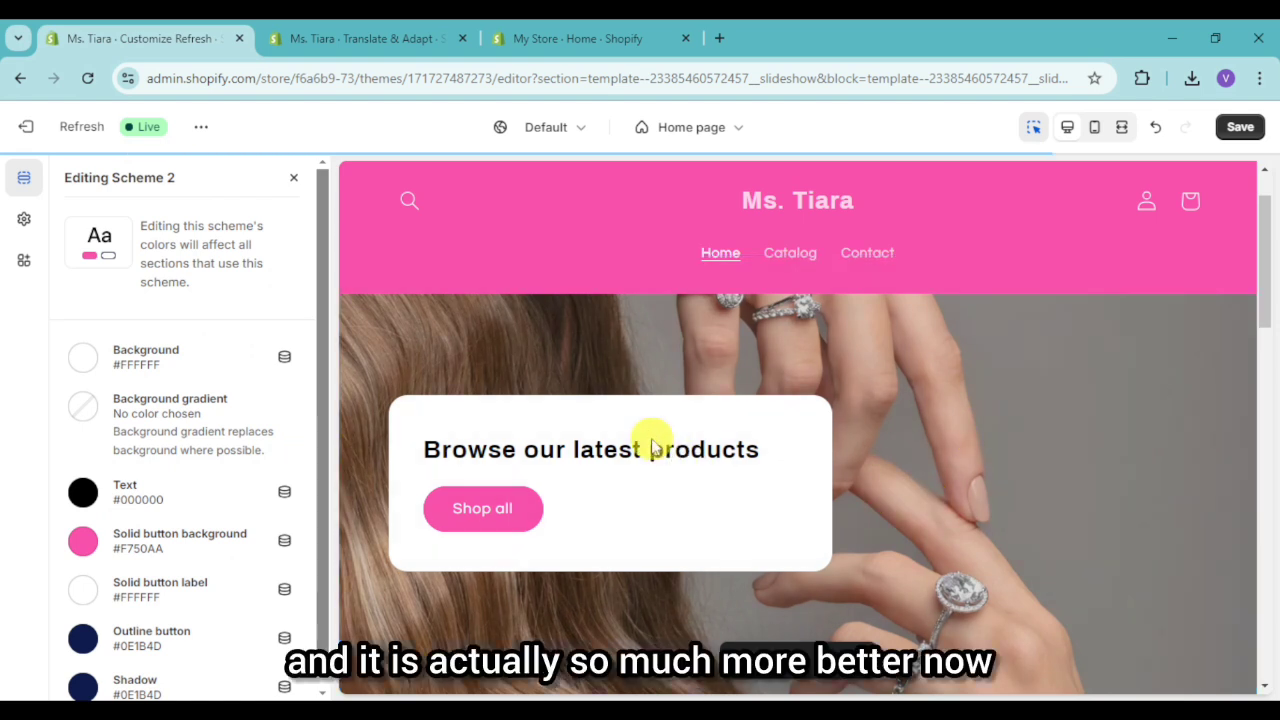
# Step: Open the Featured collection section's settings and save the theme changes
pyautogui.scroll(-2, 808, 466)
pyautogui.scroll(-2, 1000, 425)
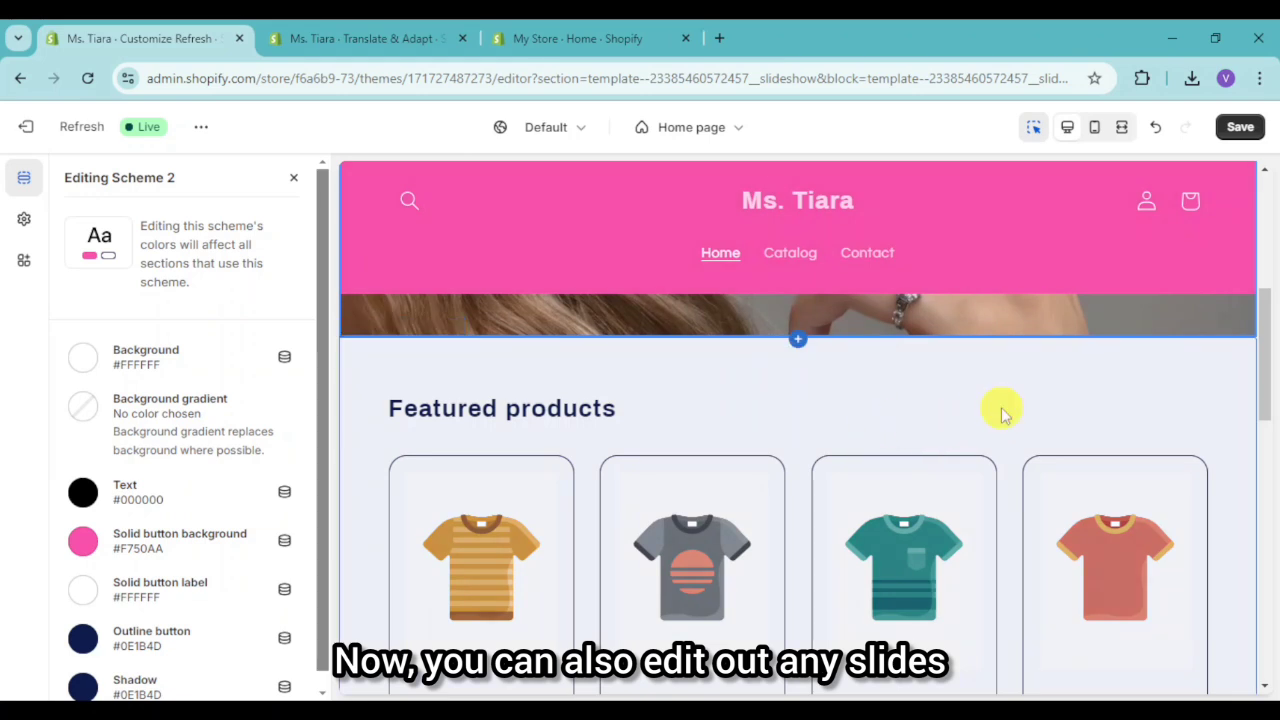
pyautogui.scroll(-2, 1000, 410)
pyautogui.click(990, 412)
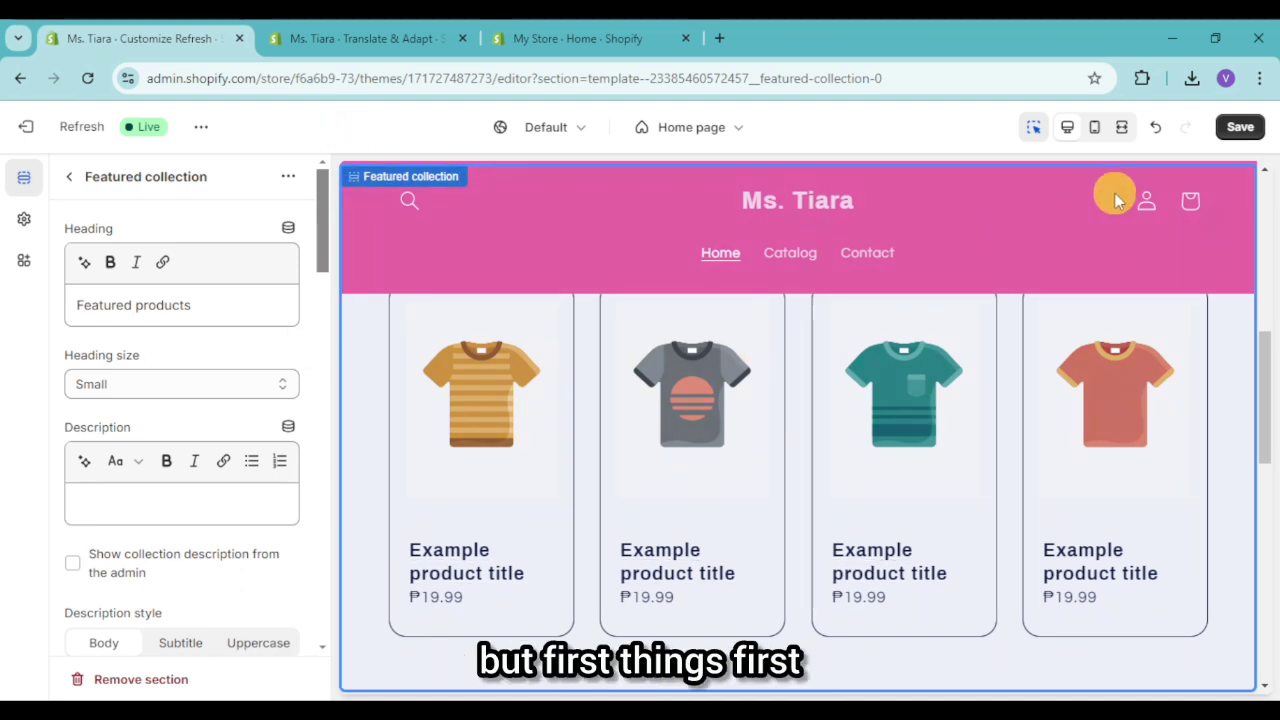
pyautogui.click(1240, 127)
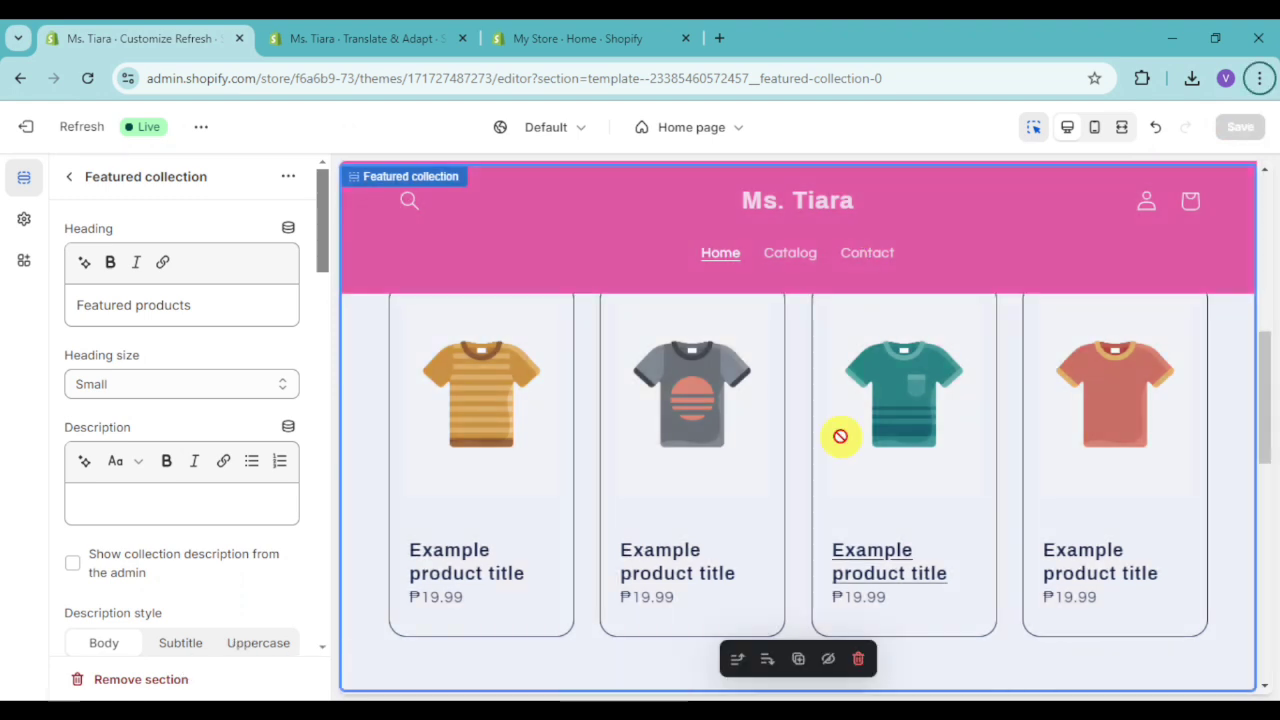
# Step: Switch to the store admin, start adding a new product and begin editing its title
pyautogui.click(575, 38)
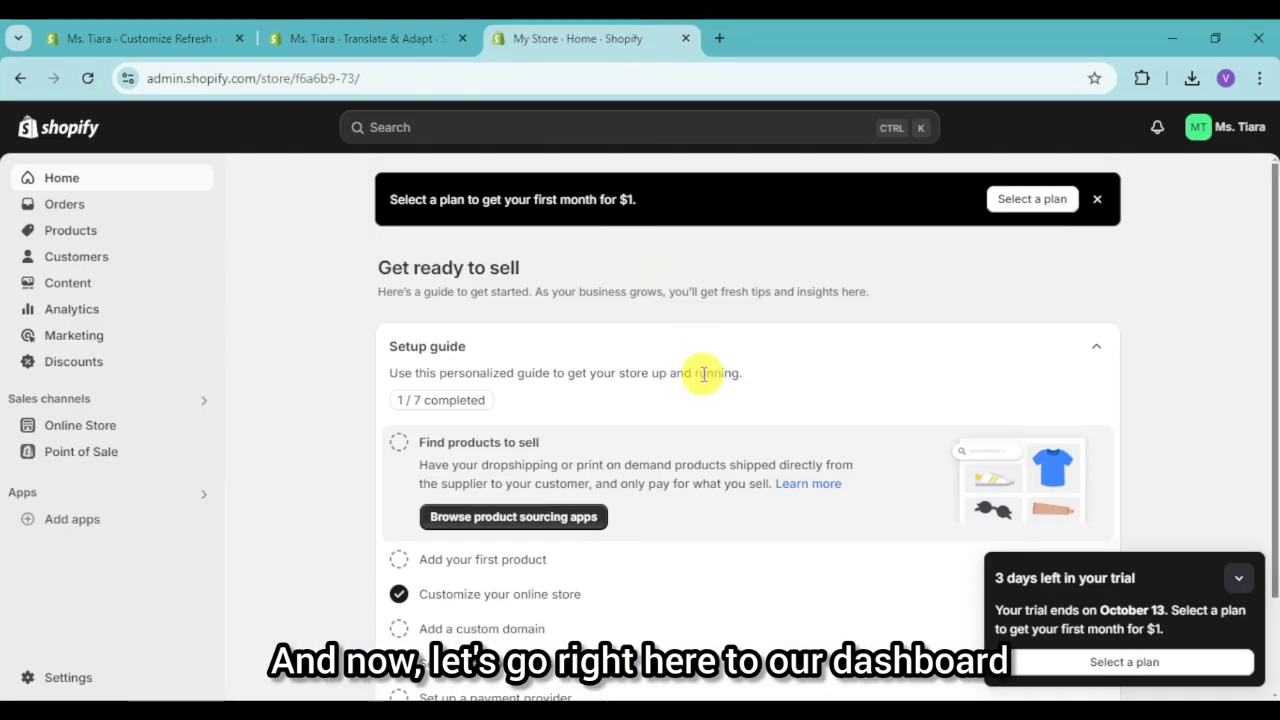
pyautogui.click(104, 229)
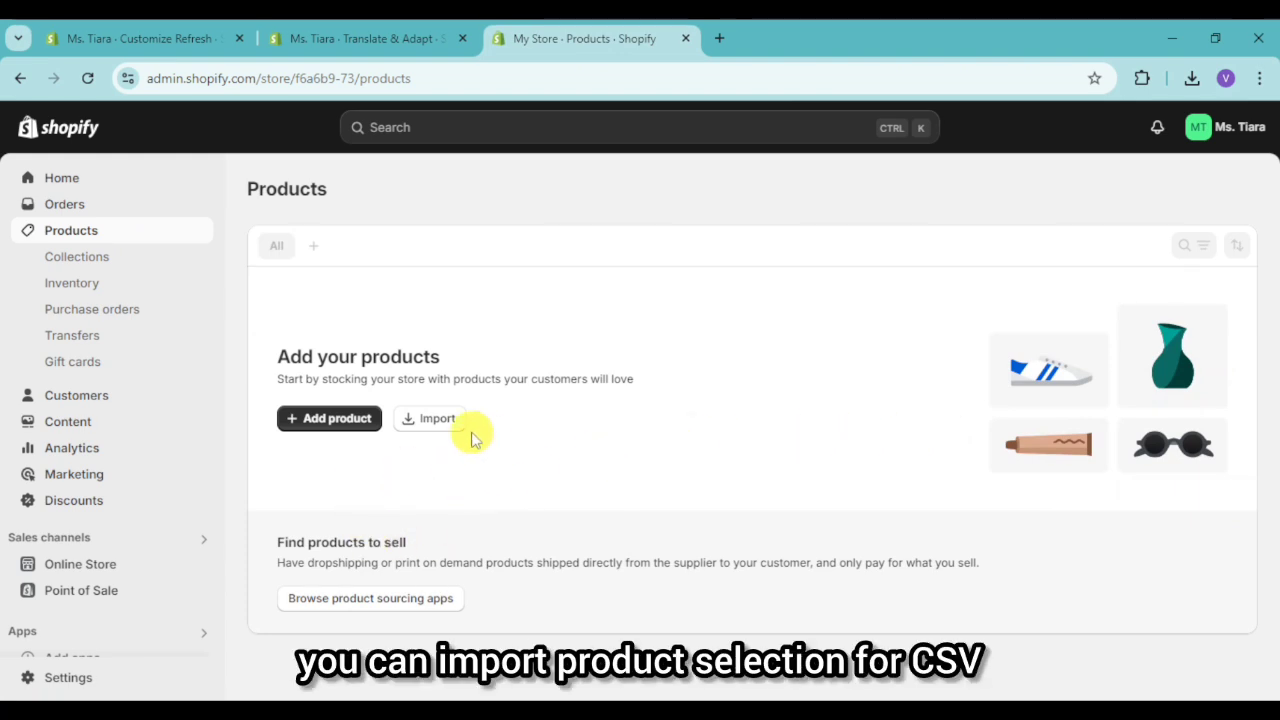
pyautogui.click(348, 426)
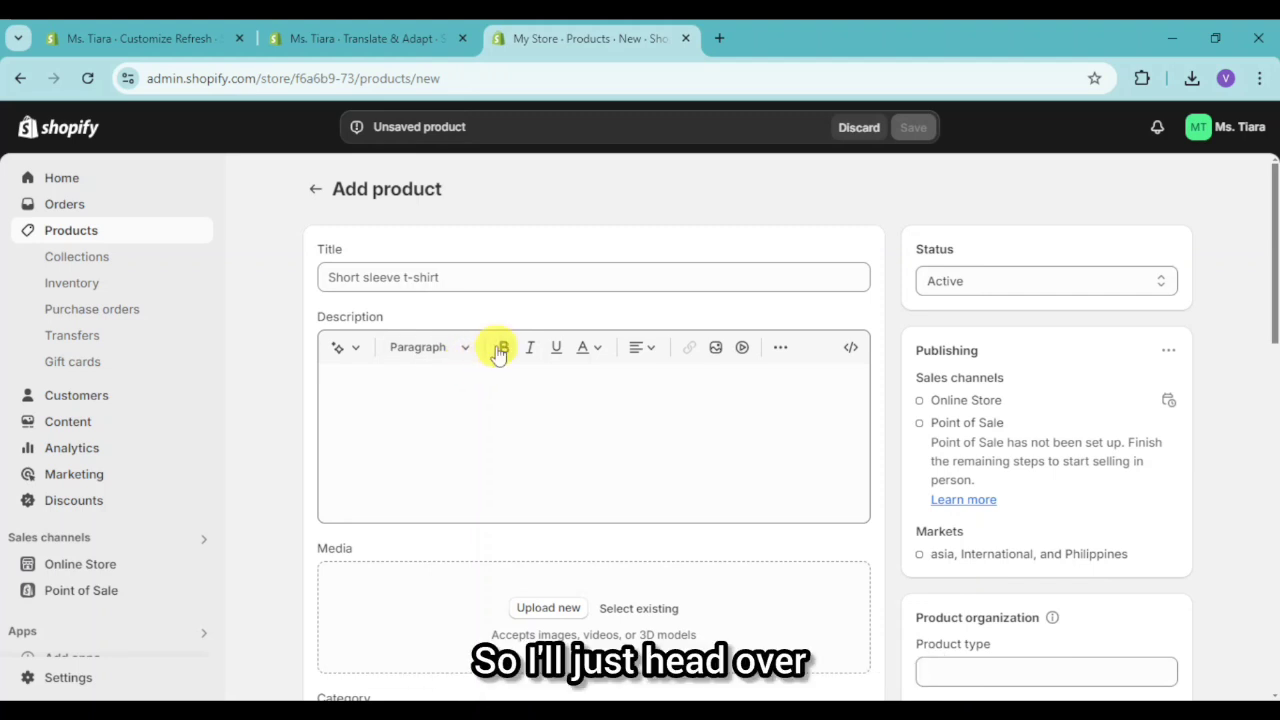
pyautogui.click(566, 268)
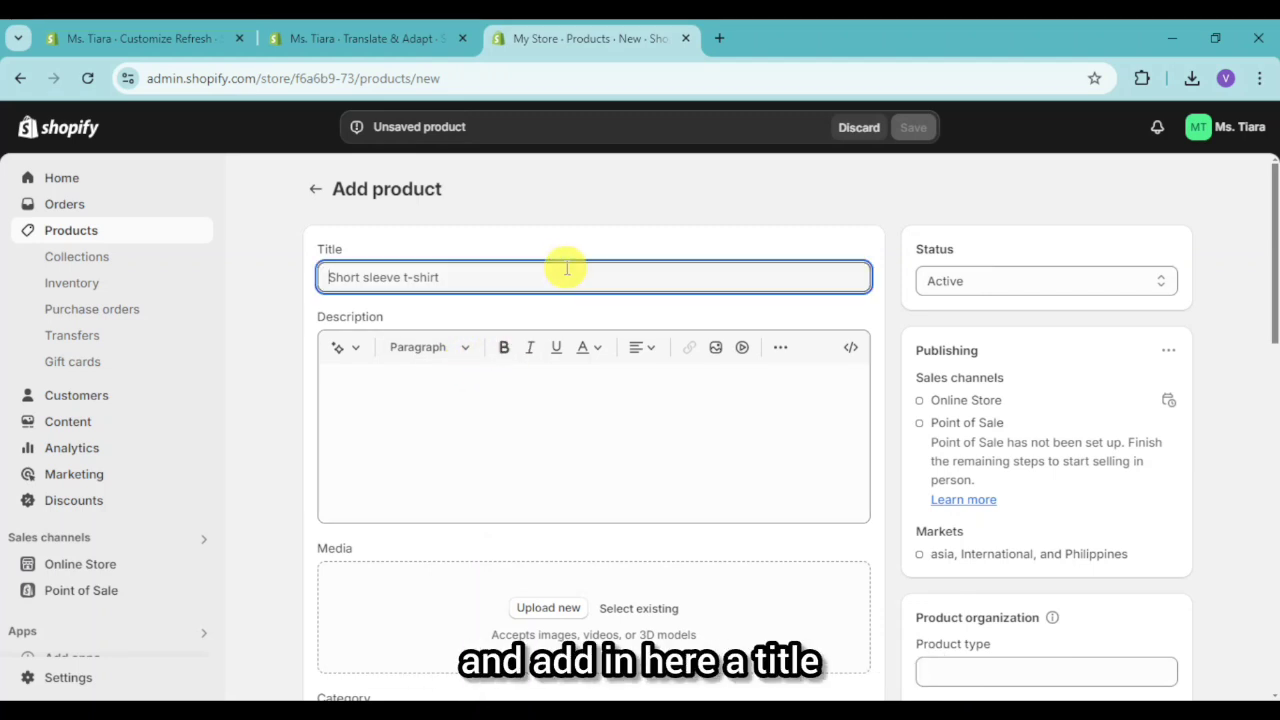
# Step: Enter "Engagement Ring" as the title of the new product
pyautogui.write('En')
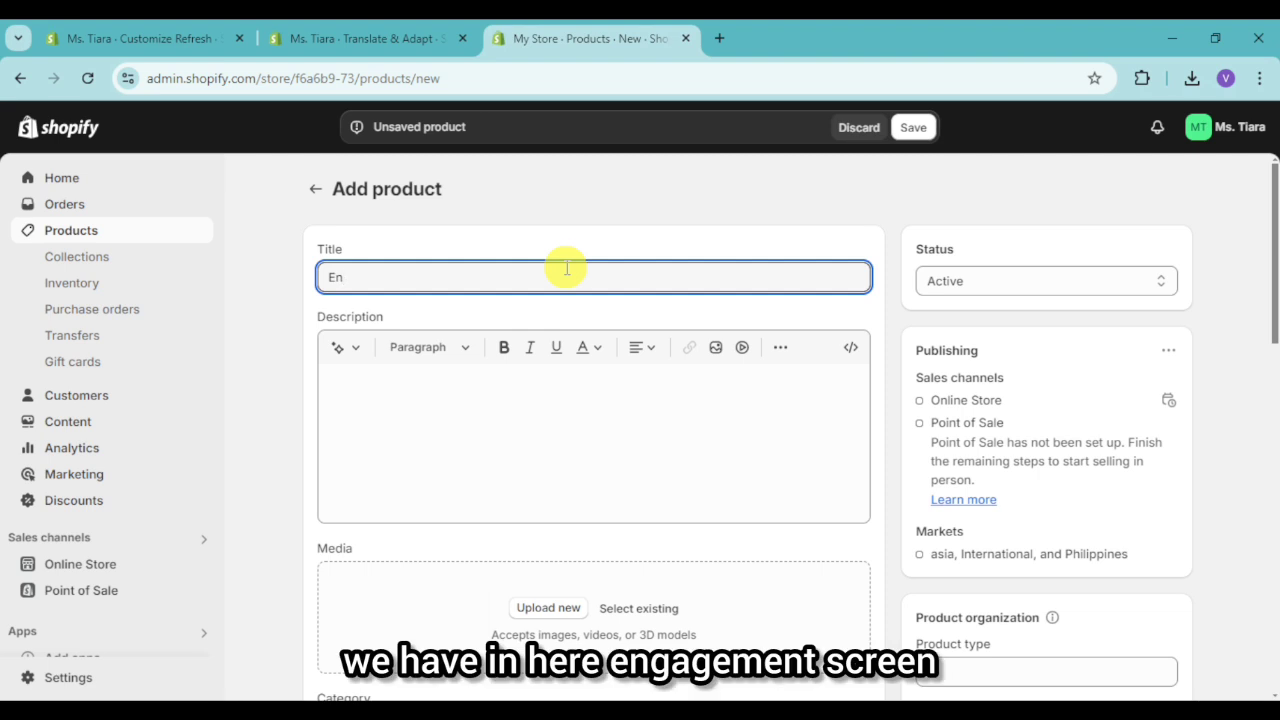
pyautogui.write('gagement')
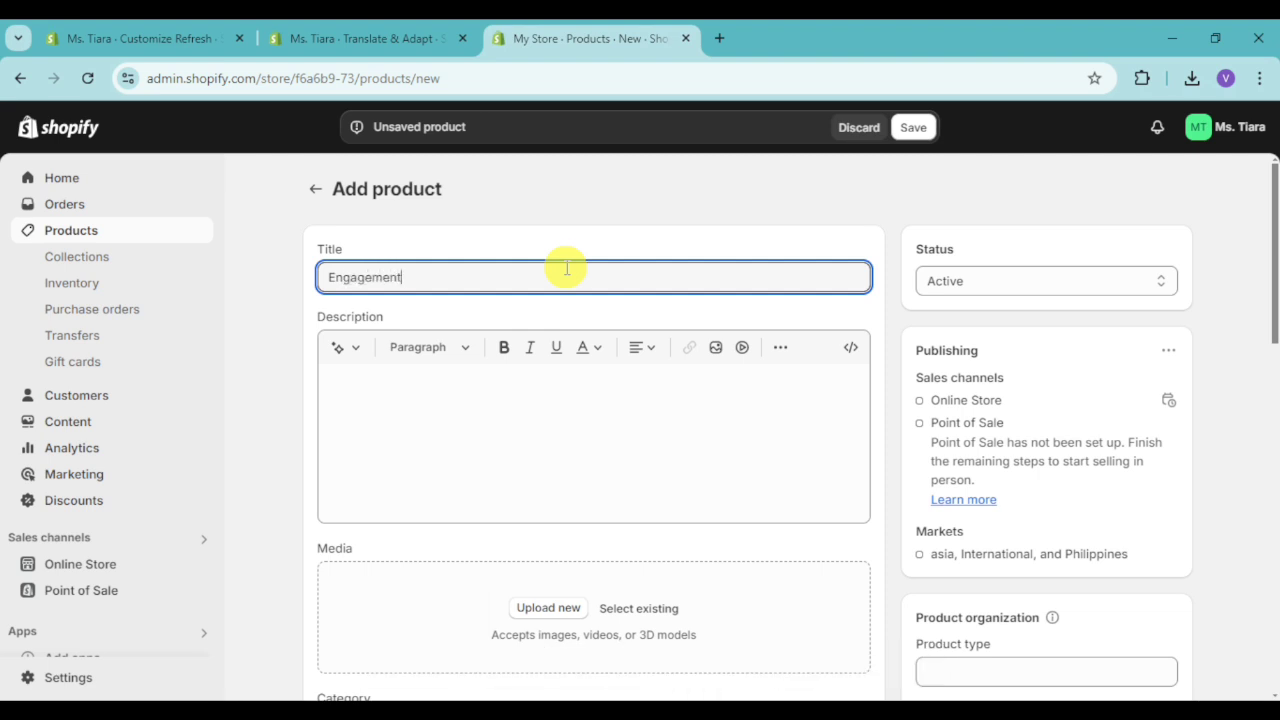
pyautogui.write(' Ring')
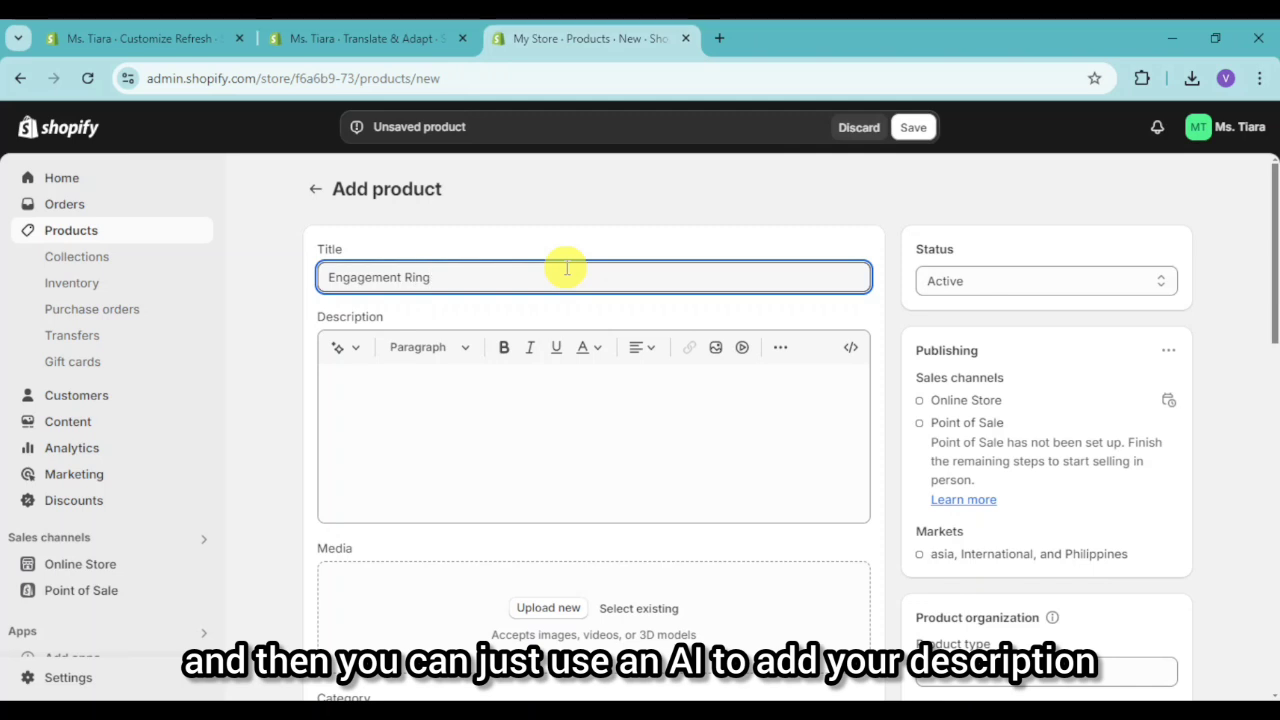
# Step: Generate an AI product description in the Expert tone using "Engagement Ring" as the features and keywords, leaving the media empty
pyautogui.click(405, 423)
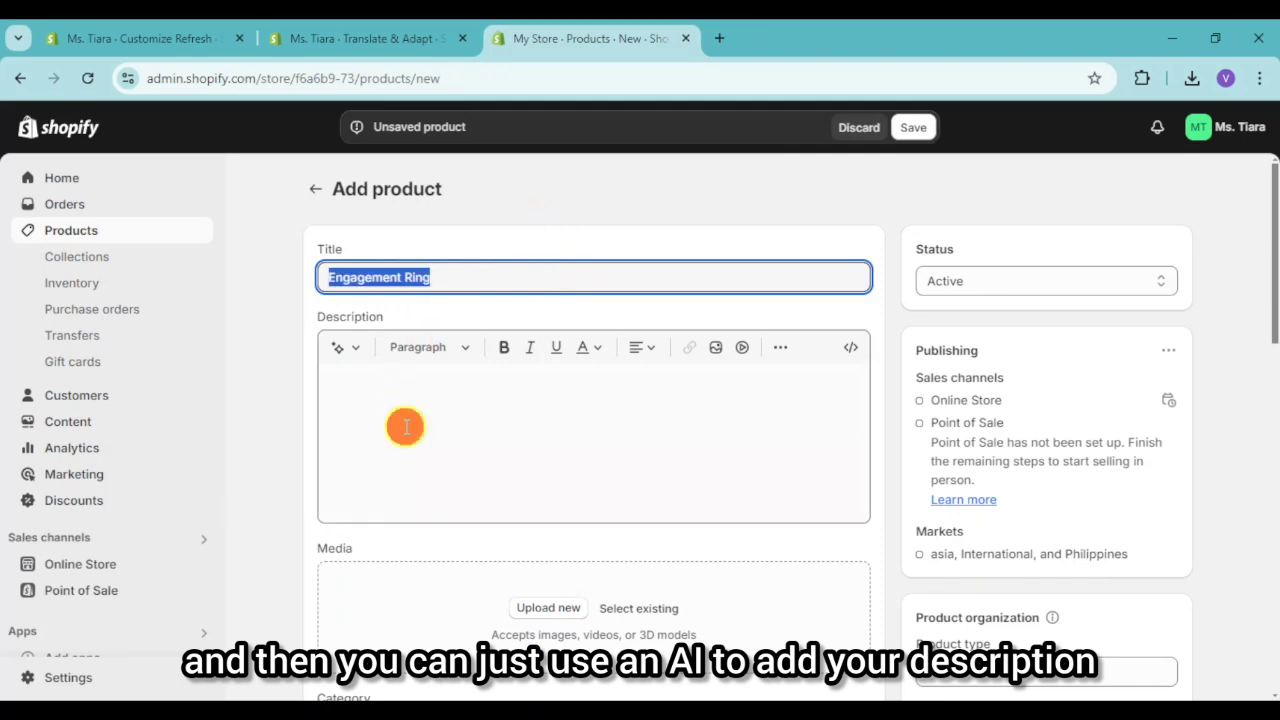
pyautogui.click(337, 347)
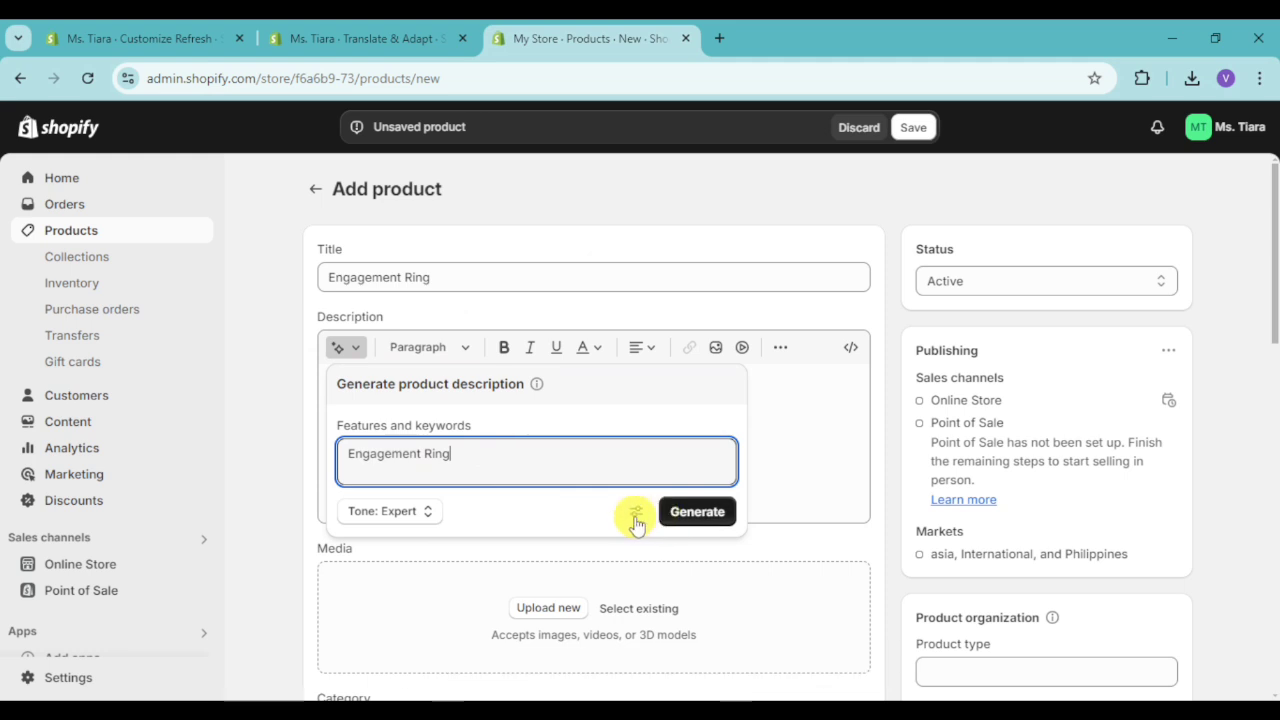
pyautogui.click(676, 517)
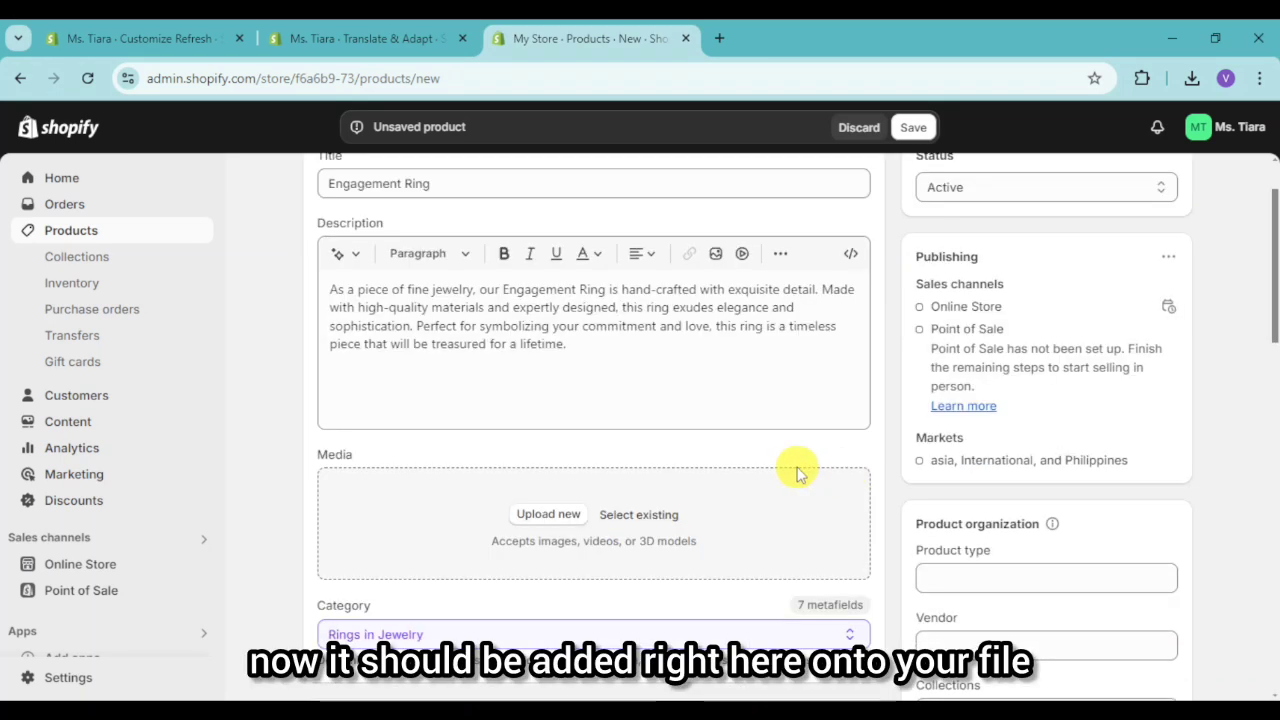
pyautogui.click(800, 466)
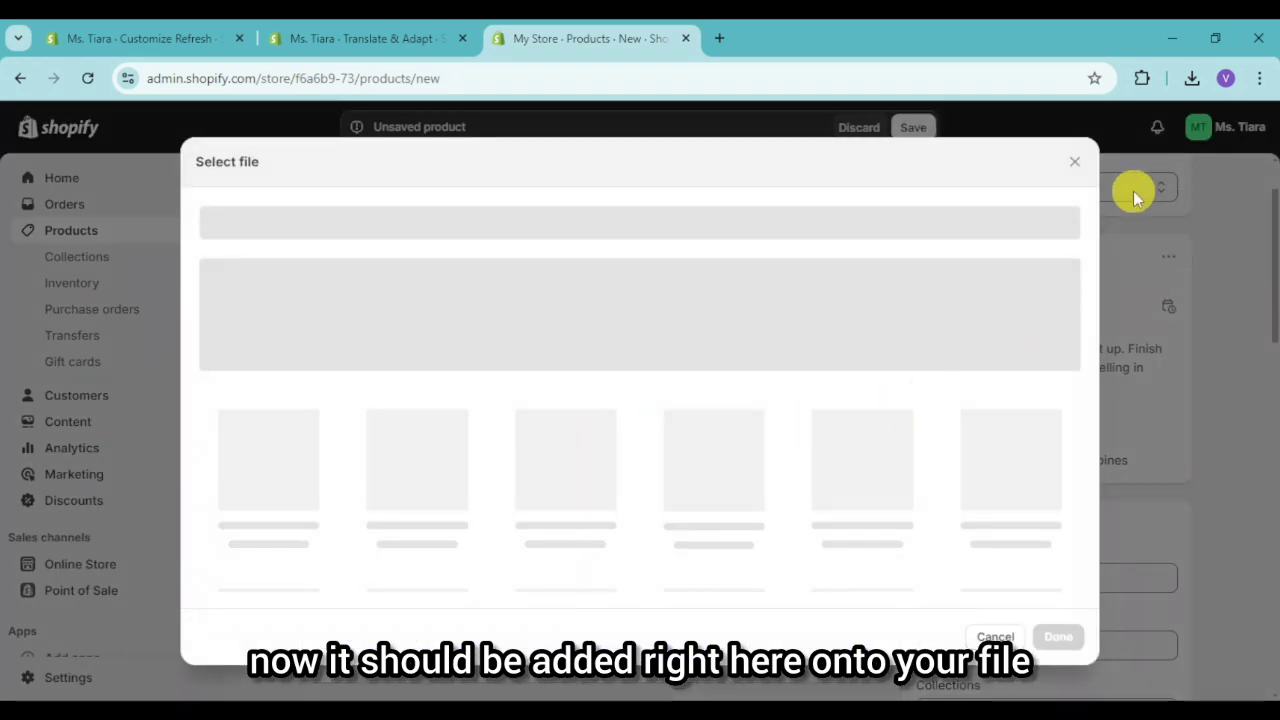
pyautogui.click(1075, 161)
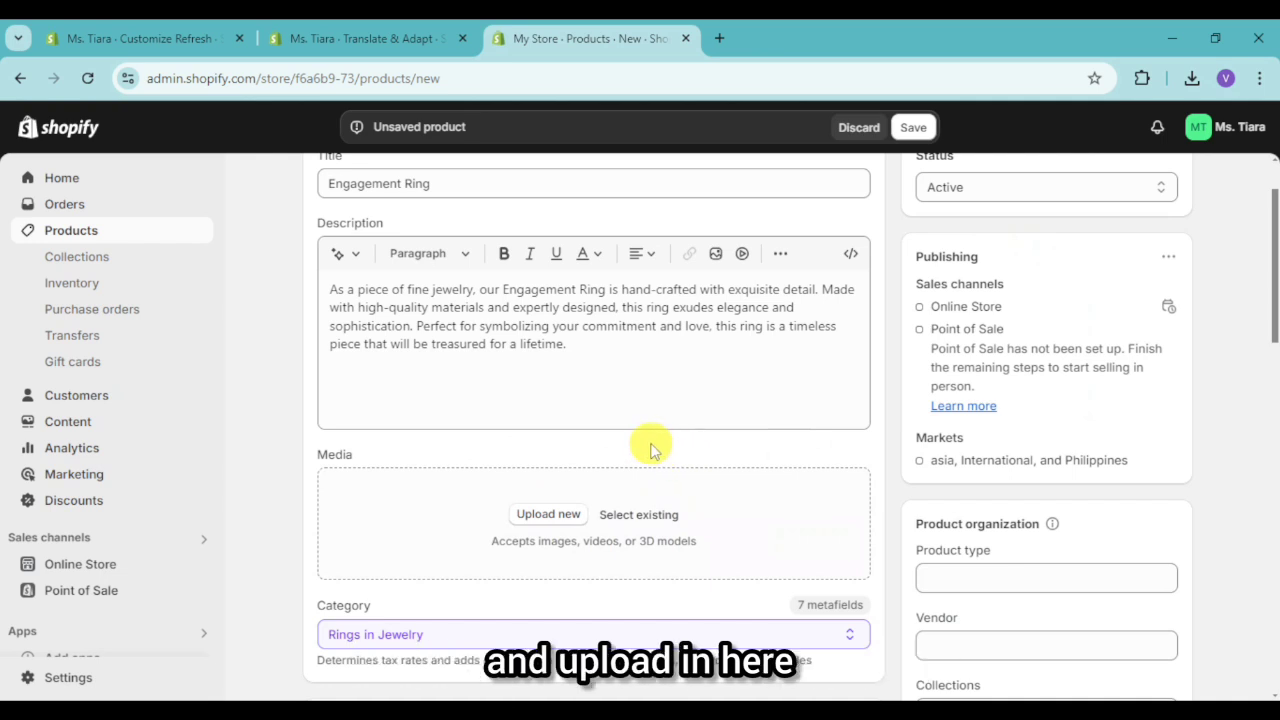
# Step: Set the product's price to ₱9,999 and its cost per item to ₱999
pyautogui.scroll(-2, 650, 448)
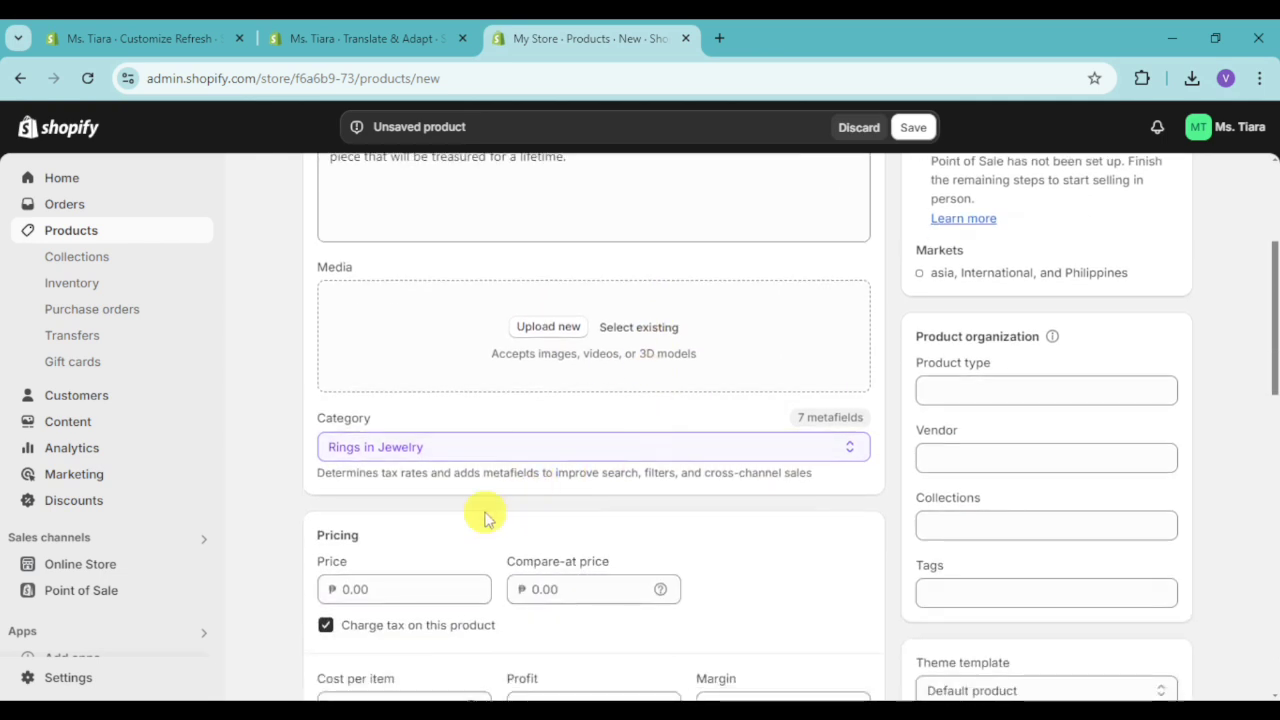
pyautogui.scroll(-1, 535, 451)
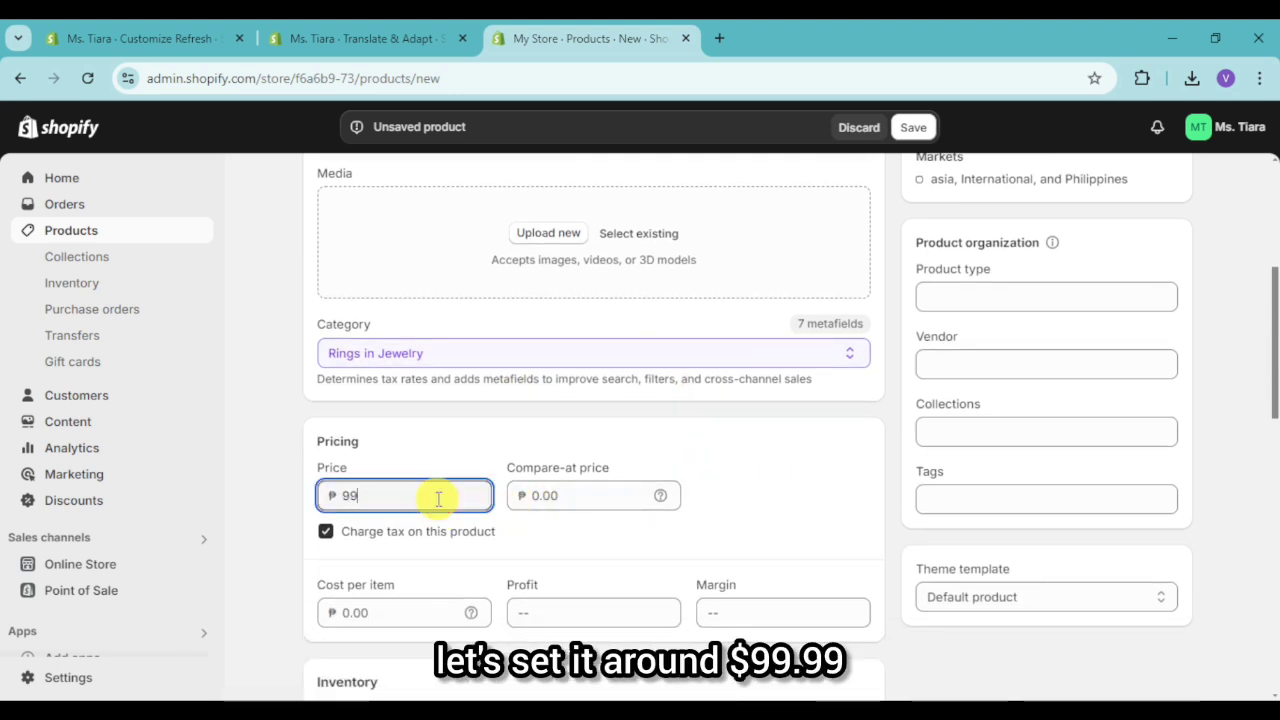
pyautogui.write('99')
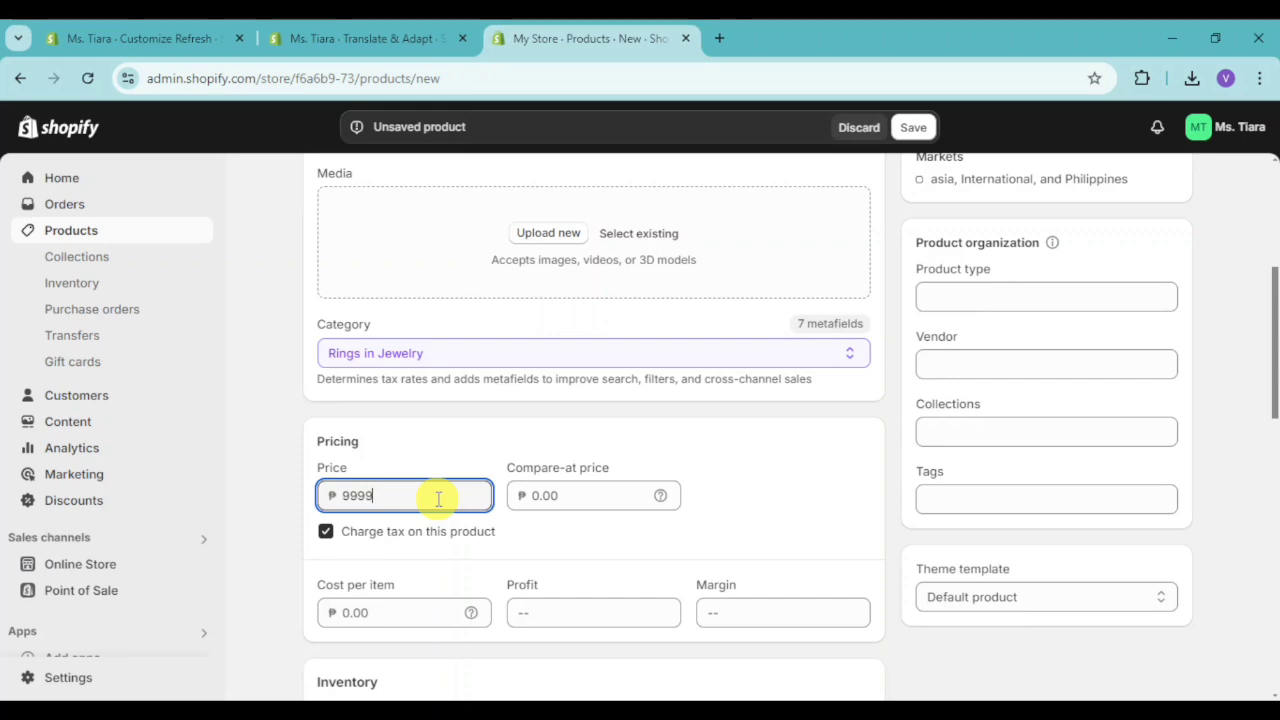
pyautogui.click(614, 551)
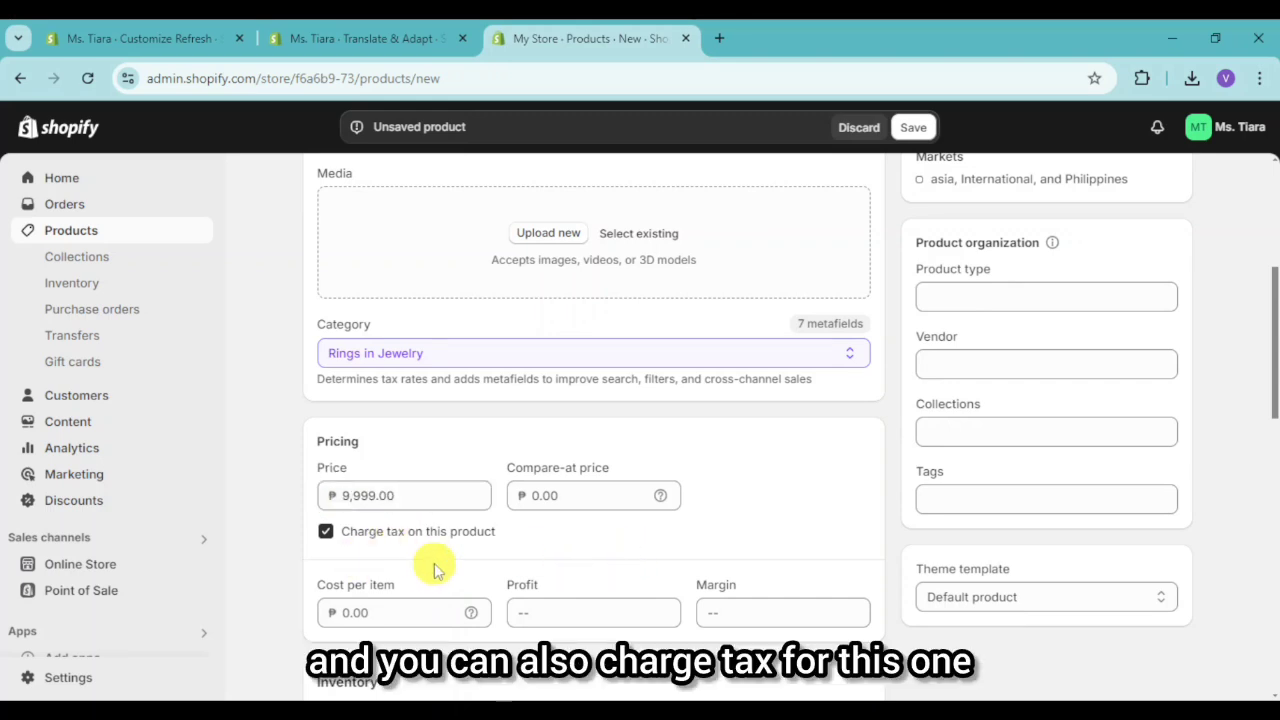
pyautogui.click(391, 614)
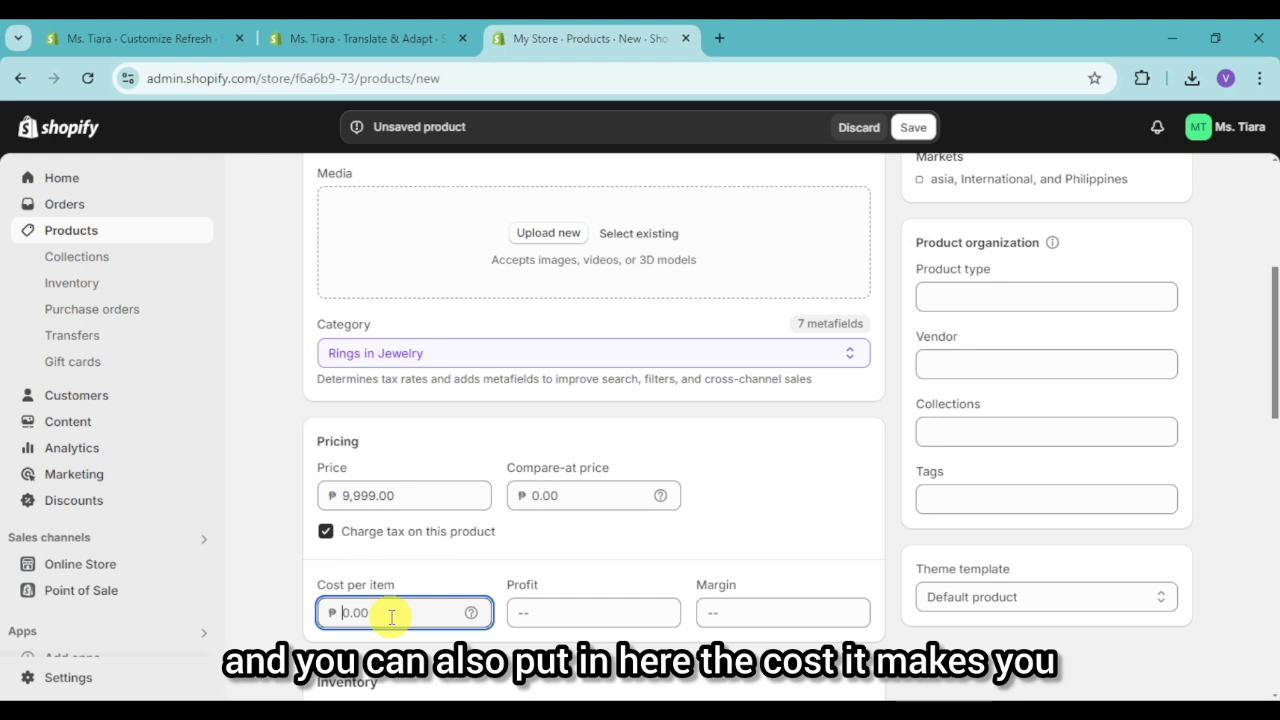
pyautogui.write('999')
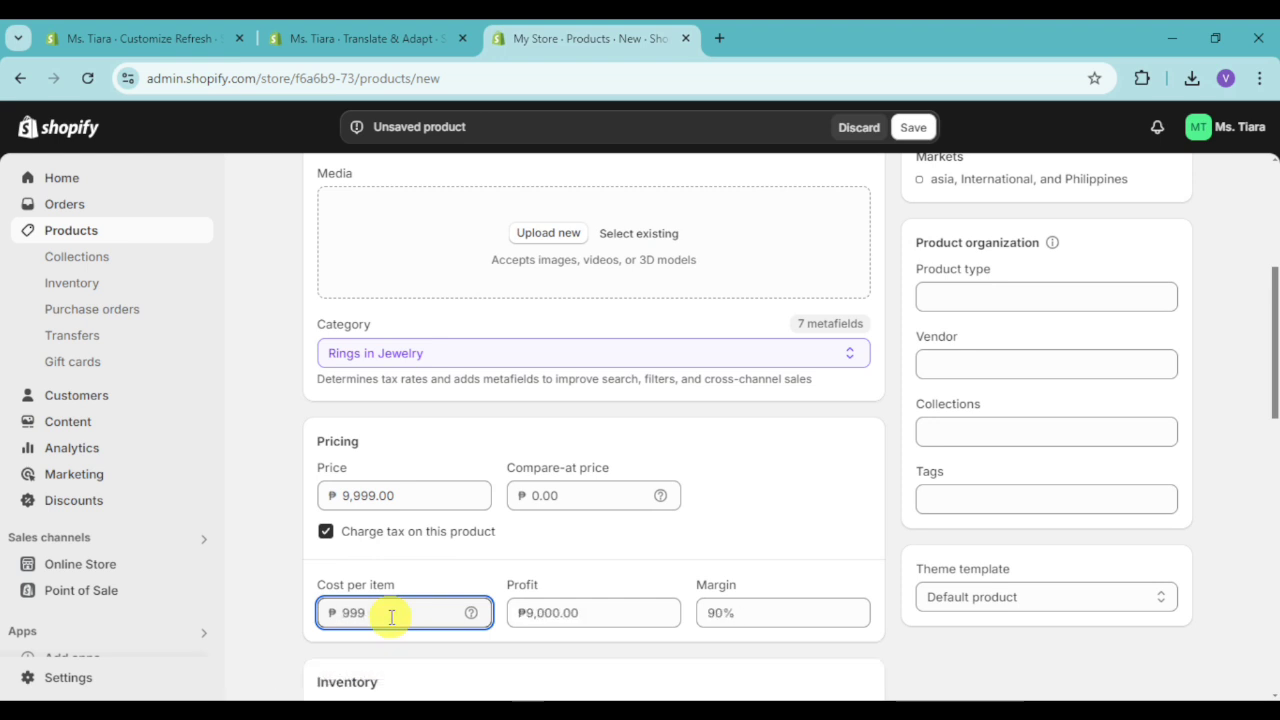
# Step: Set the tracked inventory quantity at the shop location to 10
pyautogui.scroll(-1, 806, 565)
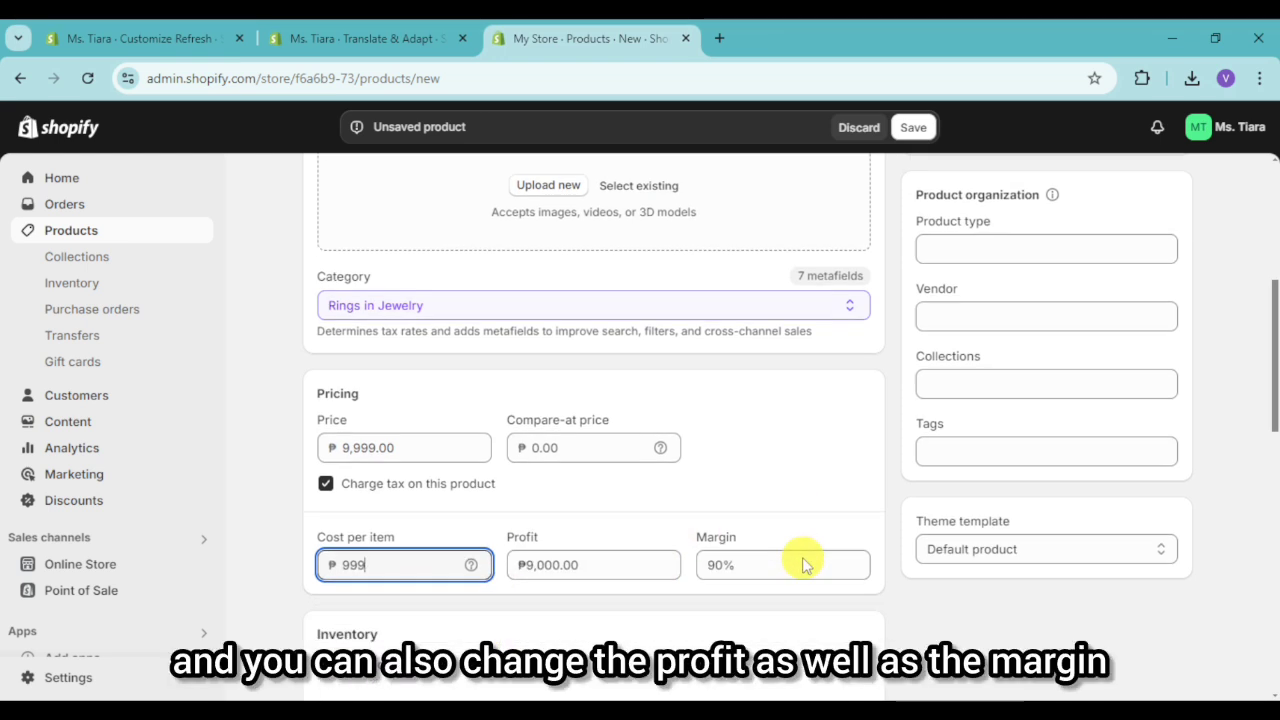
pyautogui.scroll(-3, 800, 550)
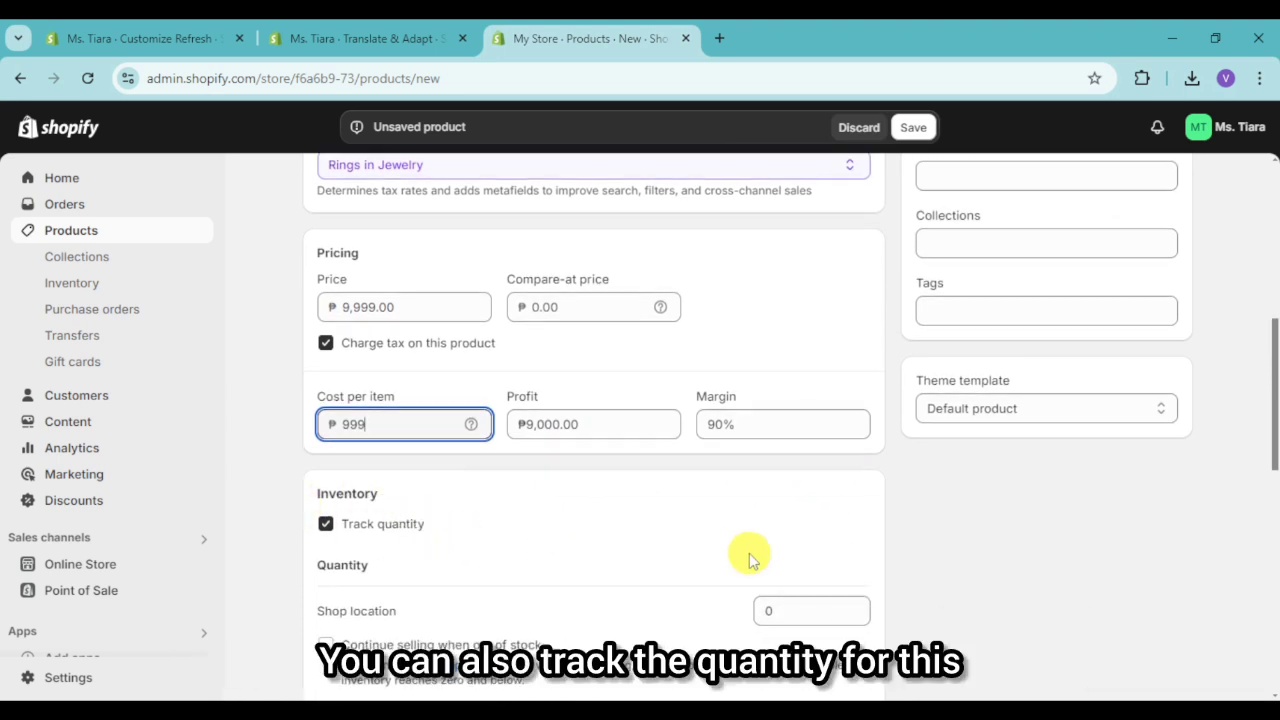
pyautogui.scroll(-2, 740, 555)
pyautogui.click(808, 517)
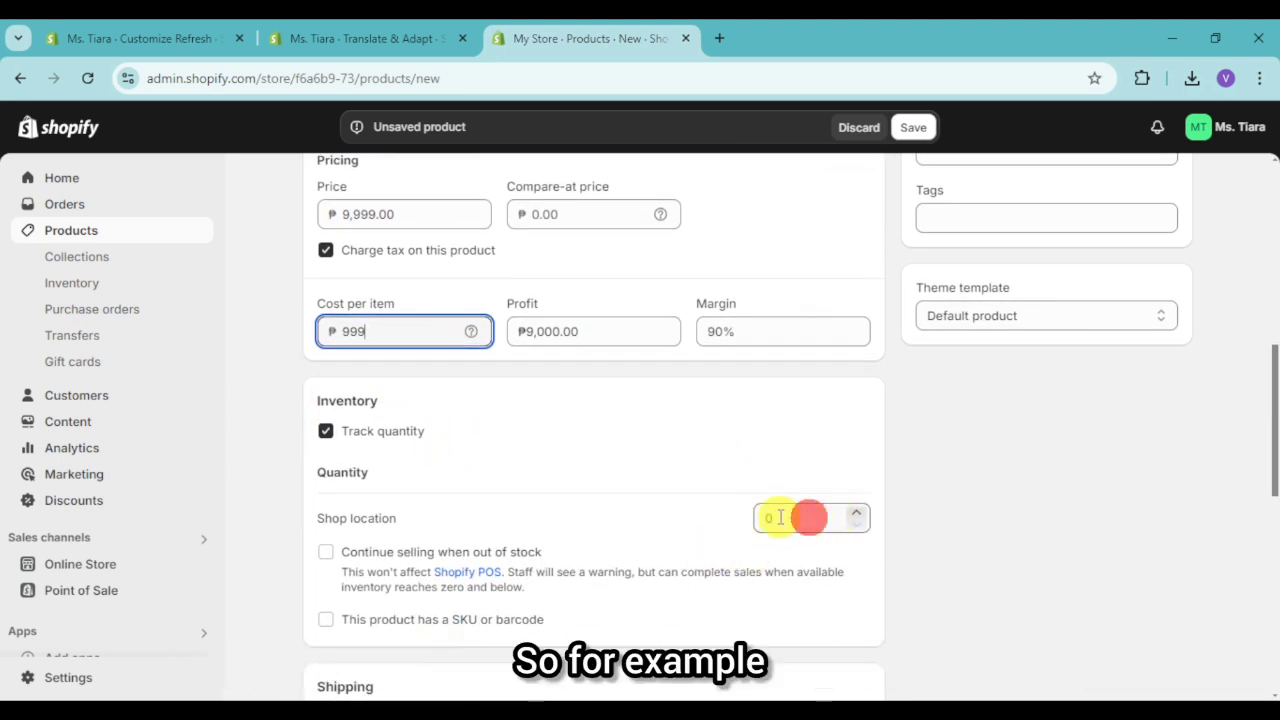
pyautogui.moveTo(781, 517); pyautogui.dragTo(751, 515)
pyautogui.write('10')
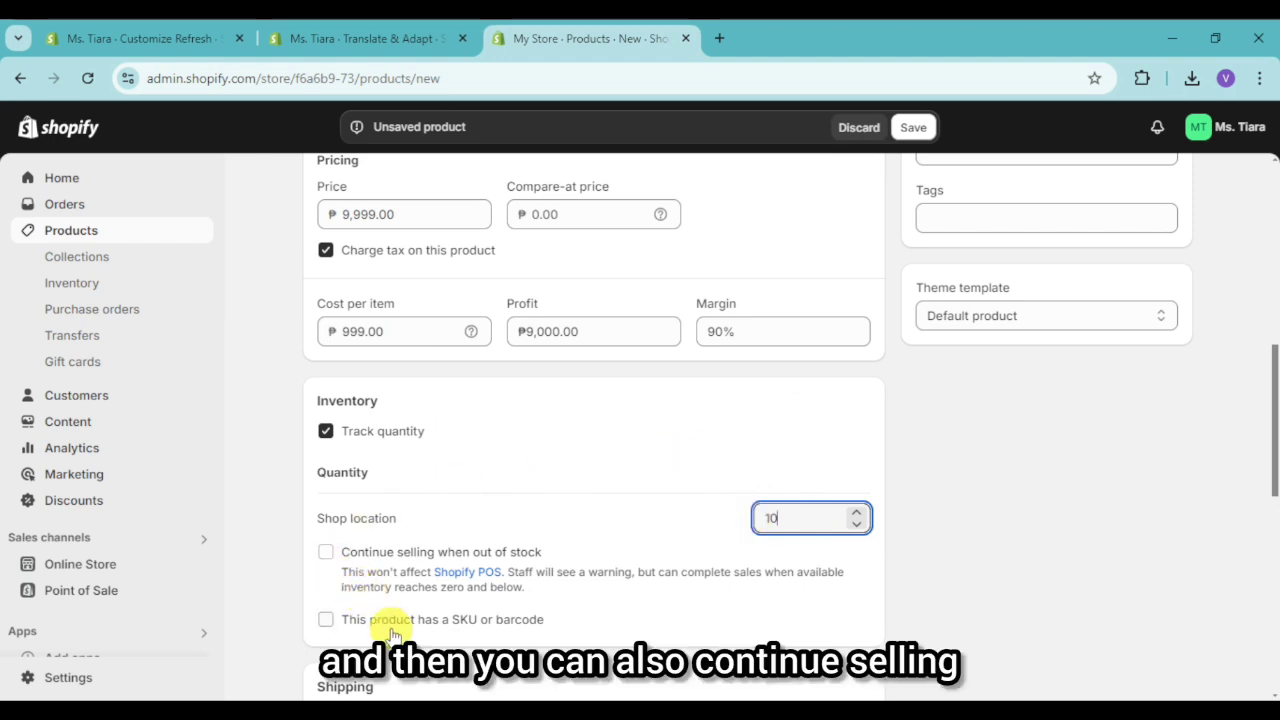
# Step: Set the product's shipping weight to 0.1 kg
pyautogui.scroll(-1, 520, 555)
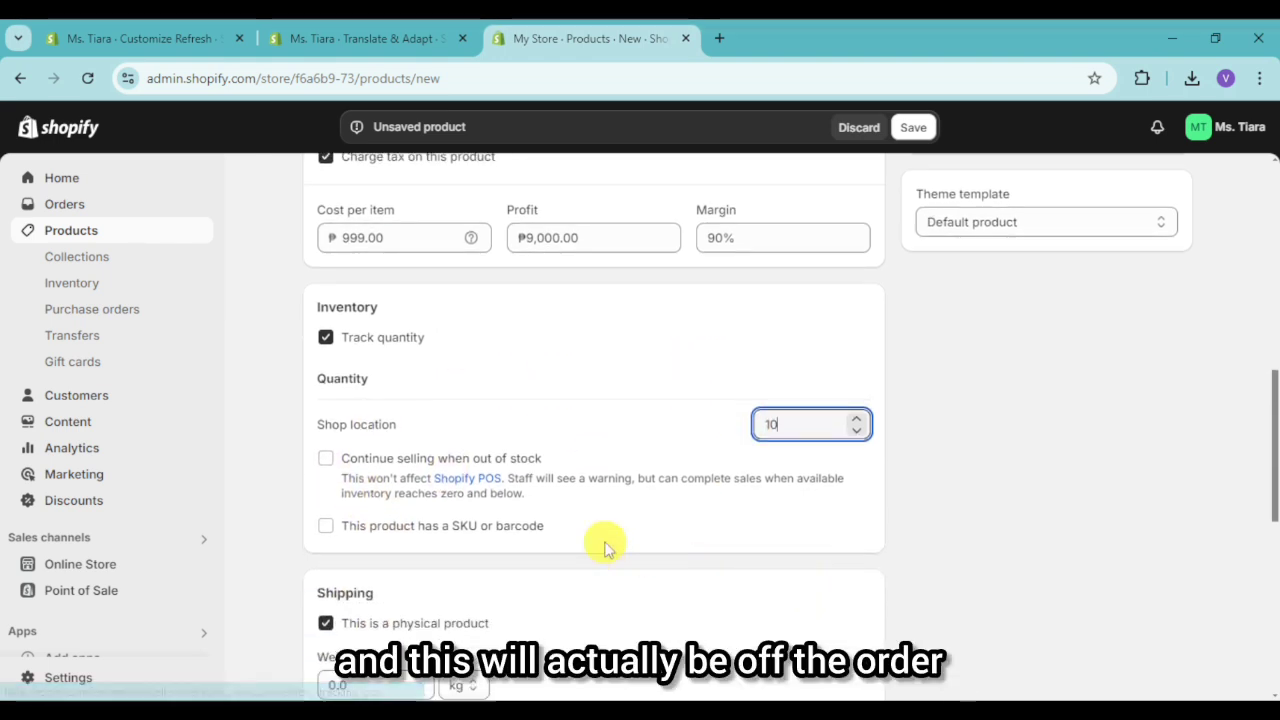
pyautogui.scroll(-2, 607, 535)
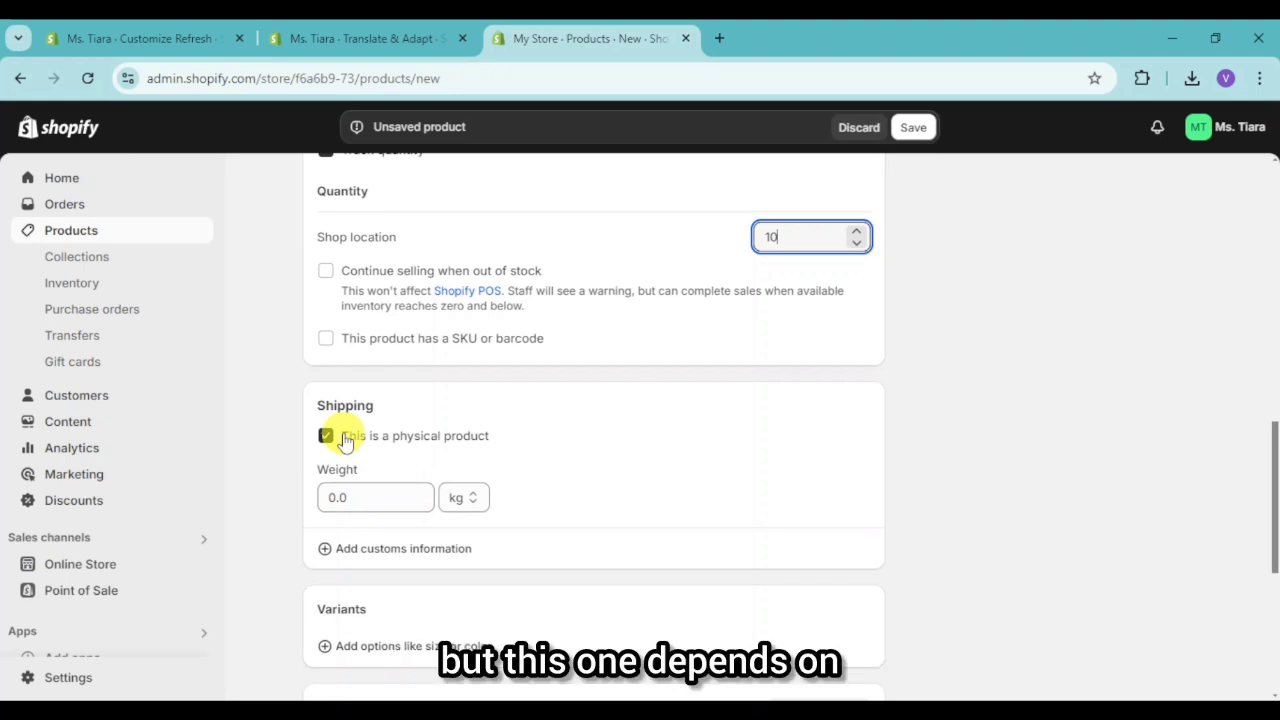
pyautogui.click(371, 500)
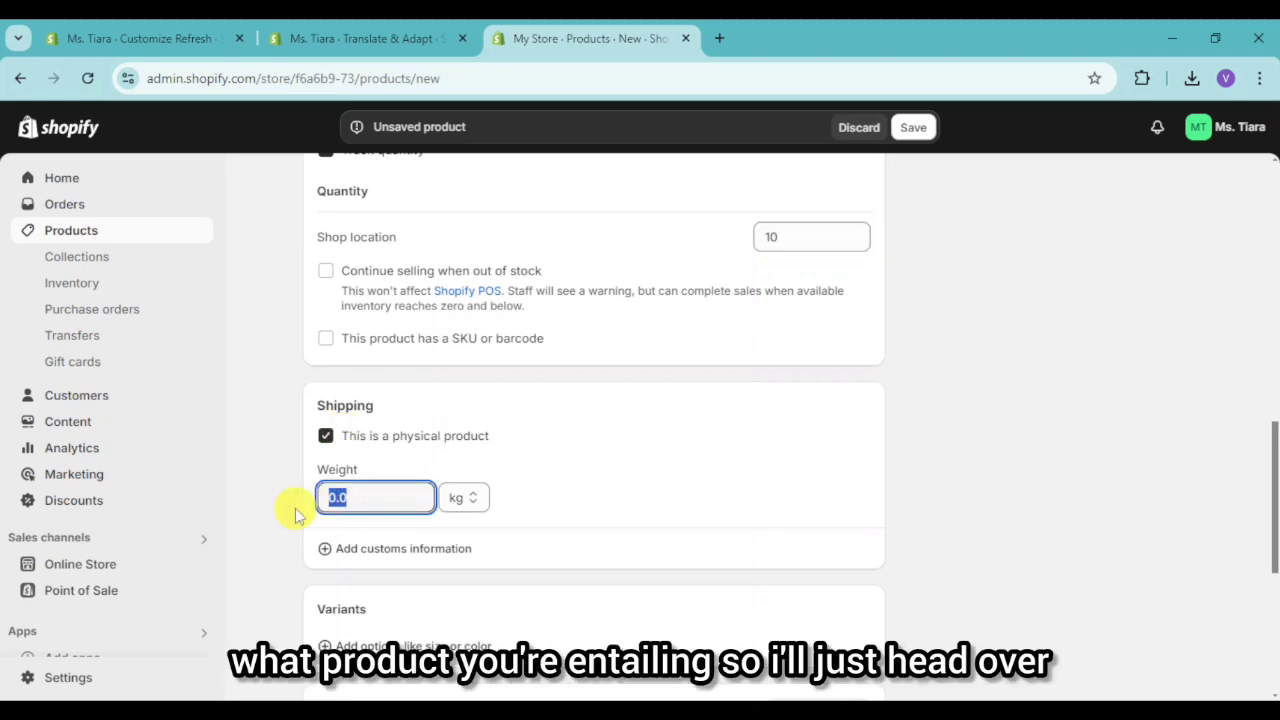
pyautogui.write('0.')
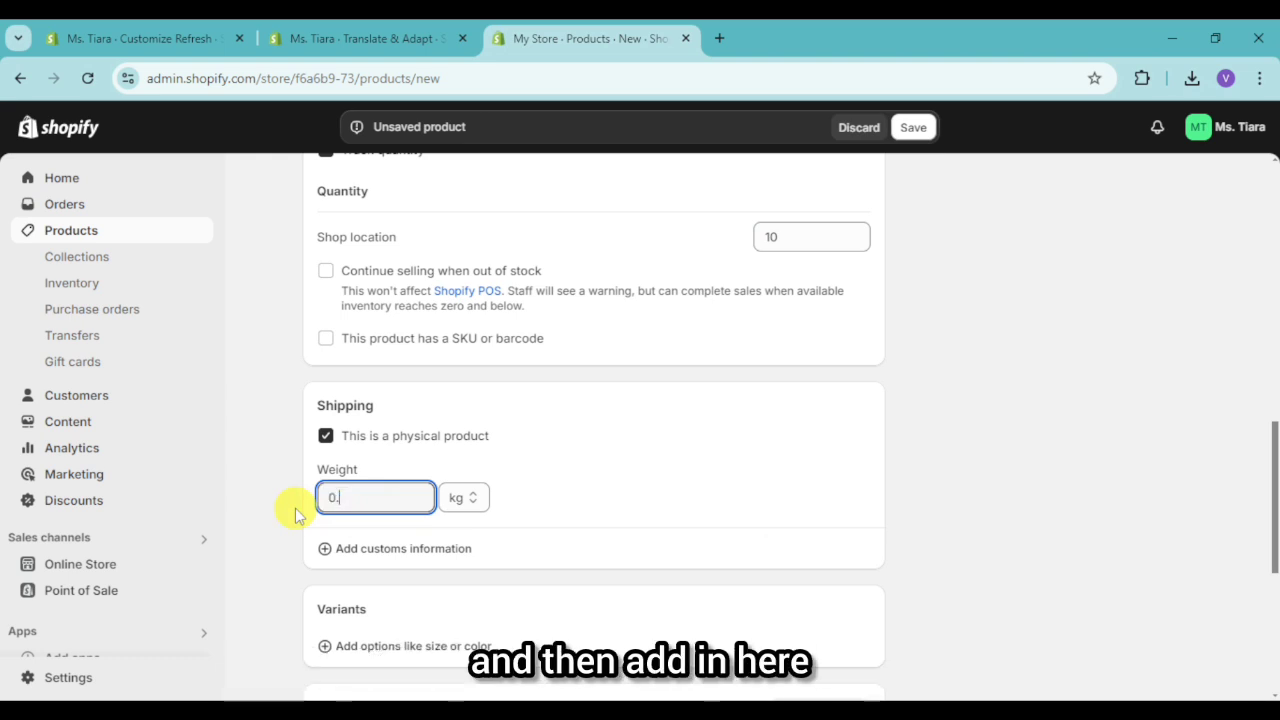
# Step: Try to add a variant option based on the Jewelry type metafield and rename the option to Gold
pyautogui.scroll(-3, 466, 549)
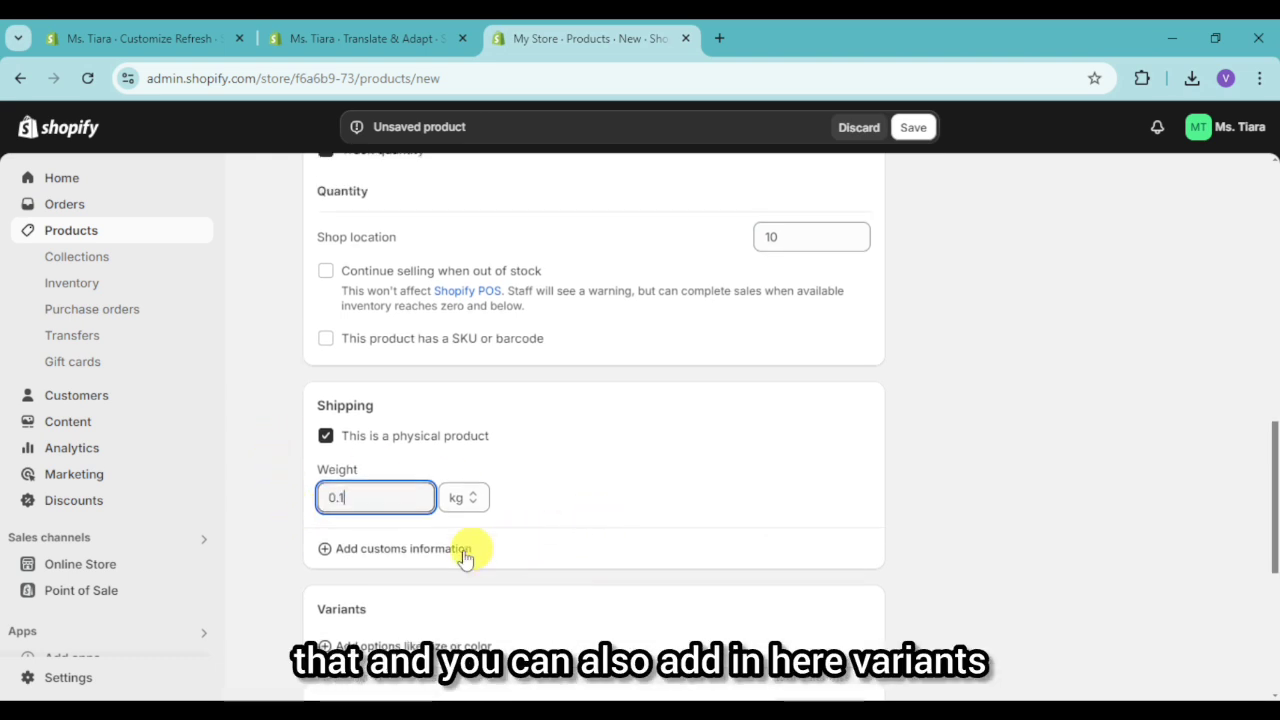
pyautogui.click(418, 368)
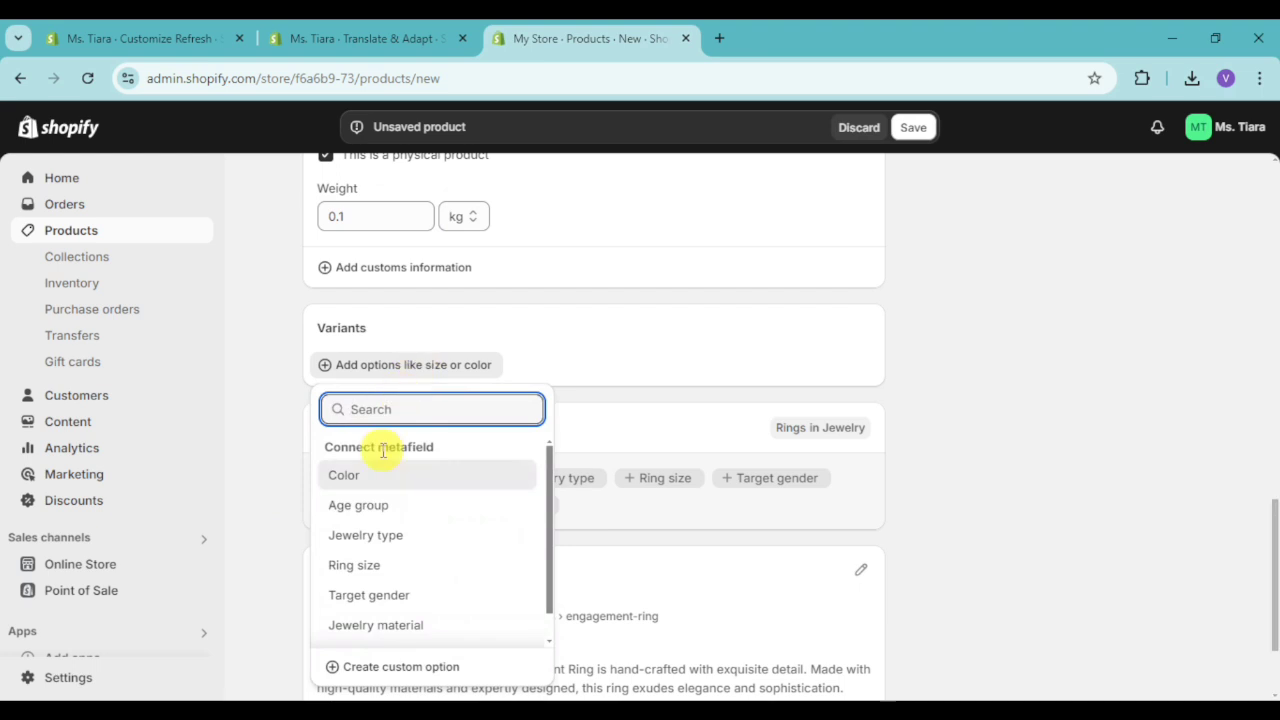
pyautogui.click(380, 535)
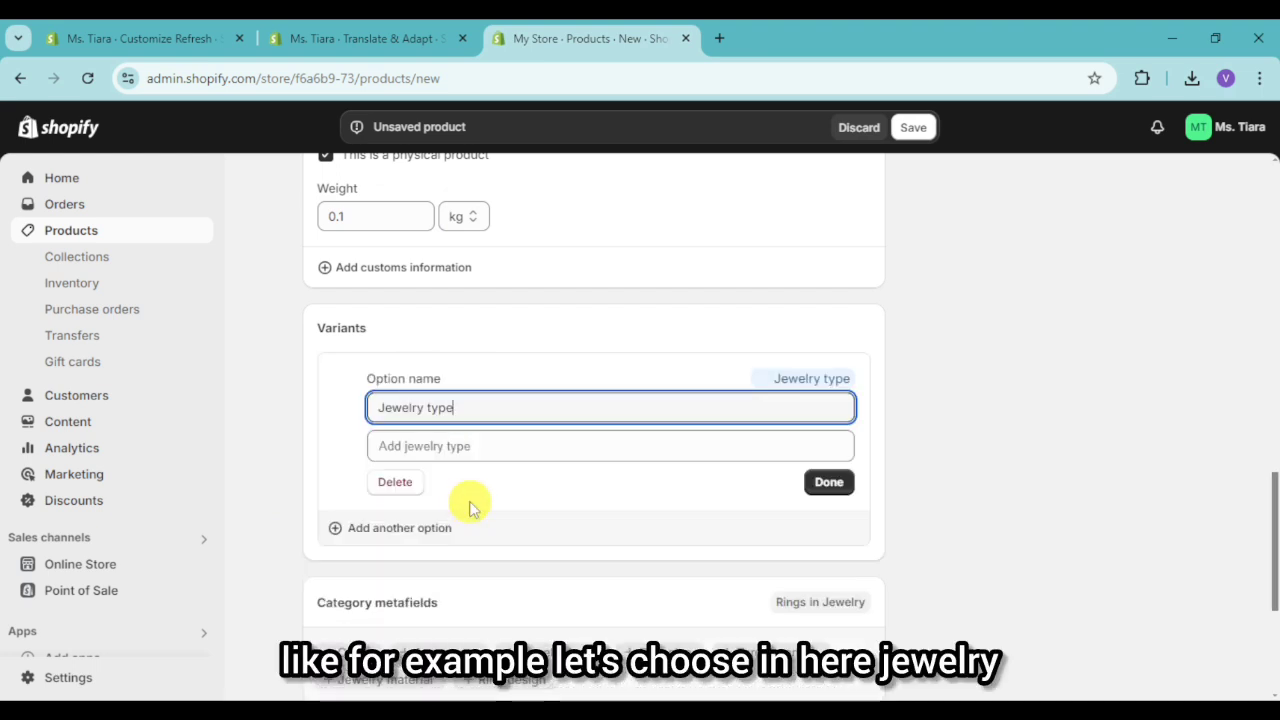
pyautogui.click(507, 447)
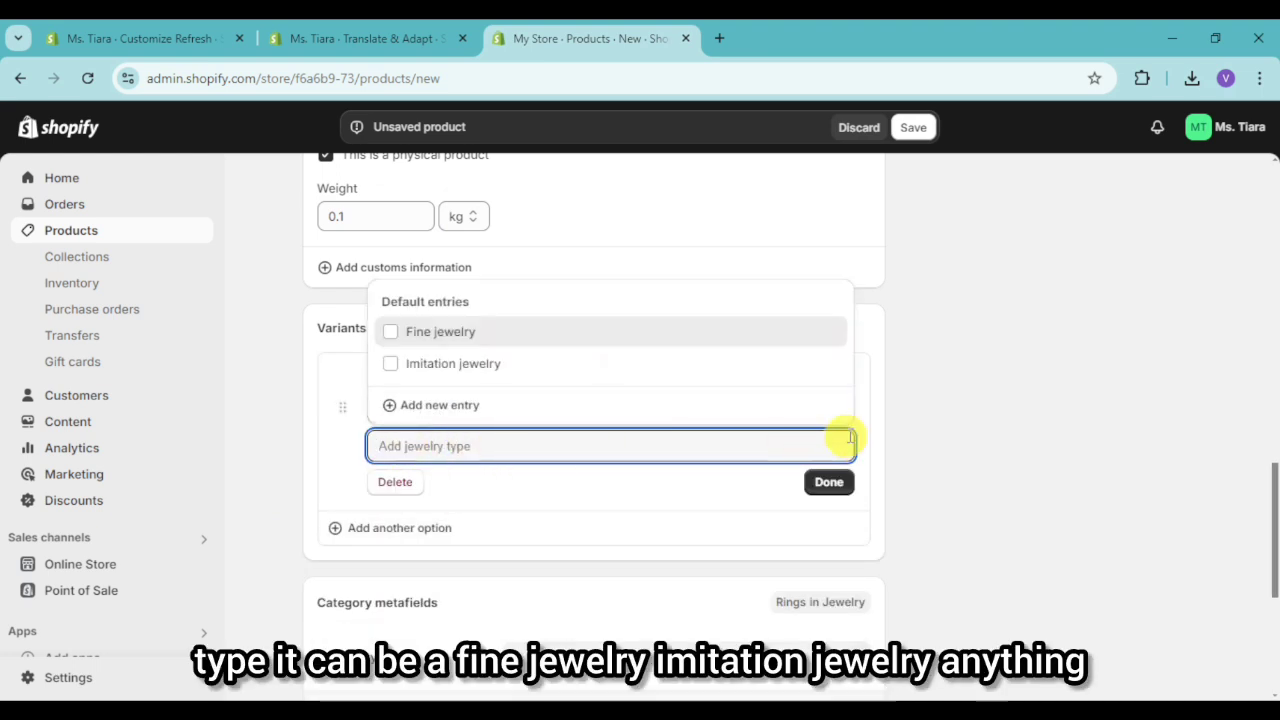
pyautogui.click(909, 419)
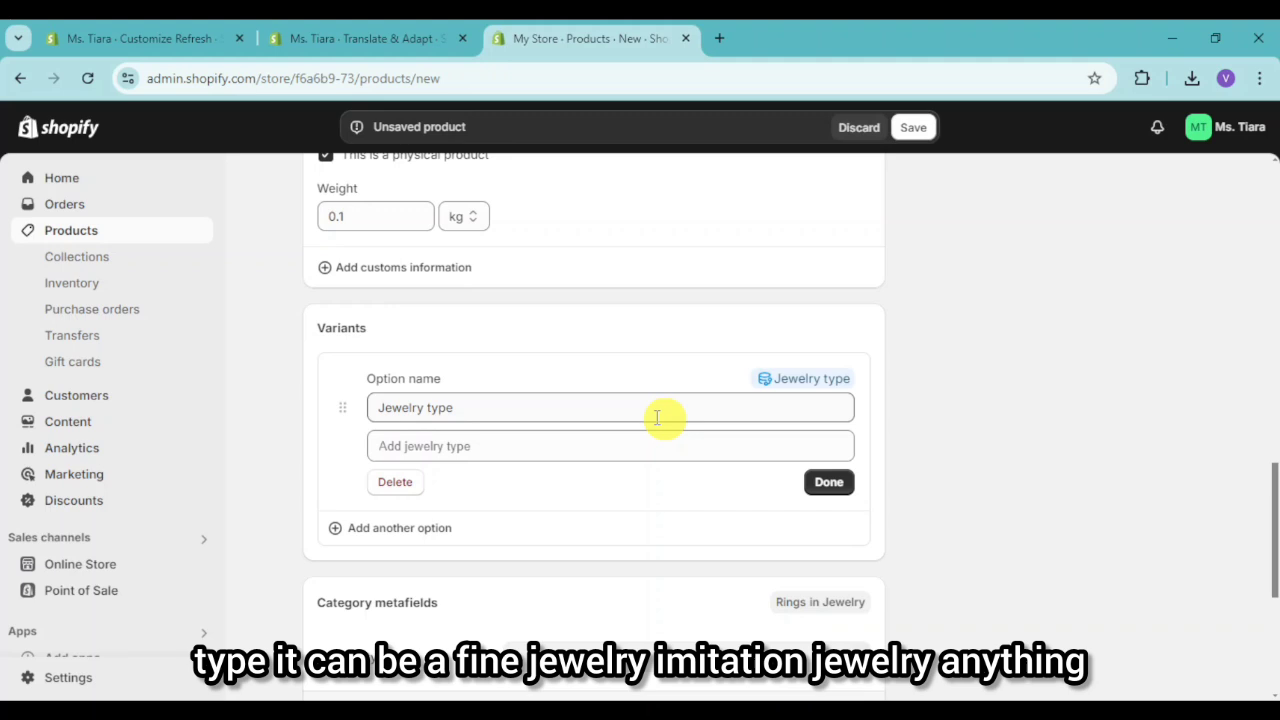
pyautogui.click(543, 410)
pyautogui.moveTo(571, 409); pyautogui.dragTo(348, 412)
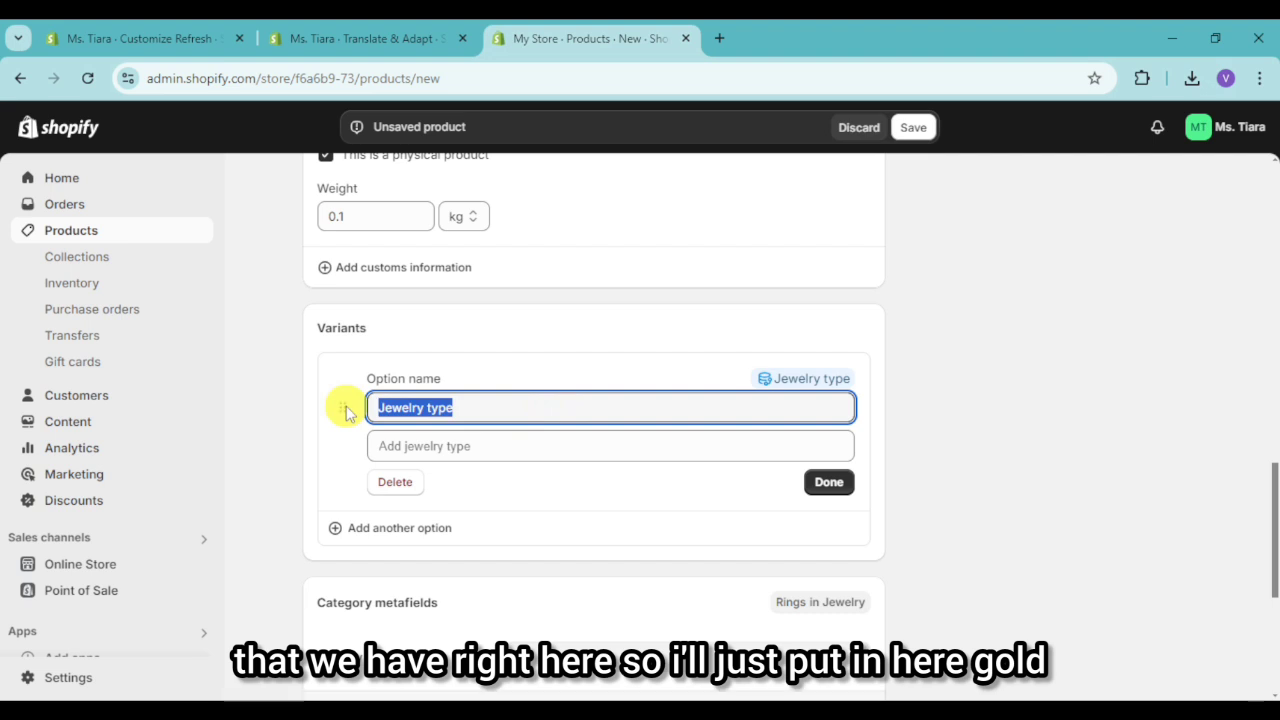
pyautogui.write('Gold')
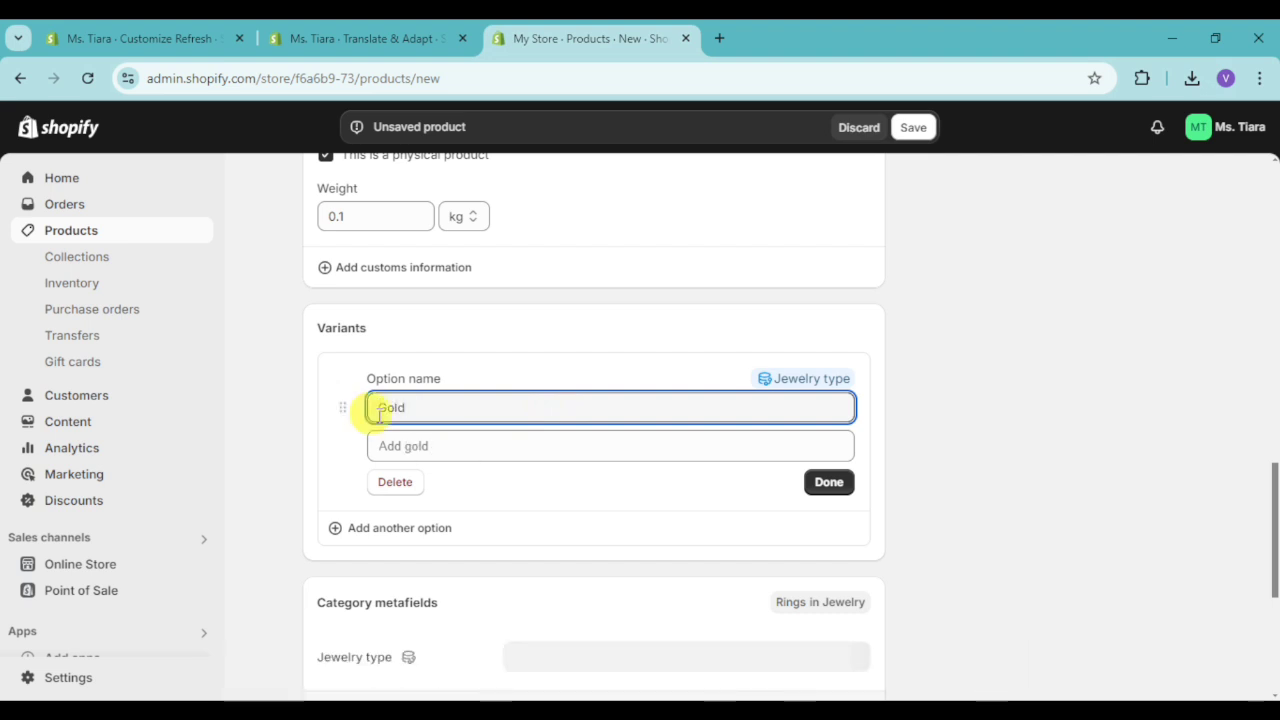
# Step: Add a Color variant option with the values Gold and Silver
pyautogui.click(437, 445)
pyautogui.write('Silve')
pyautogui.click(829, 482)
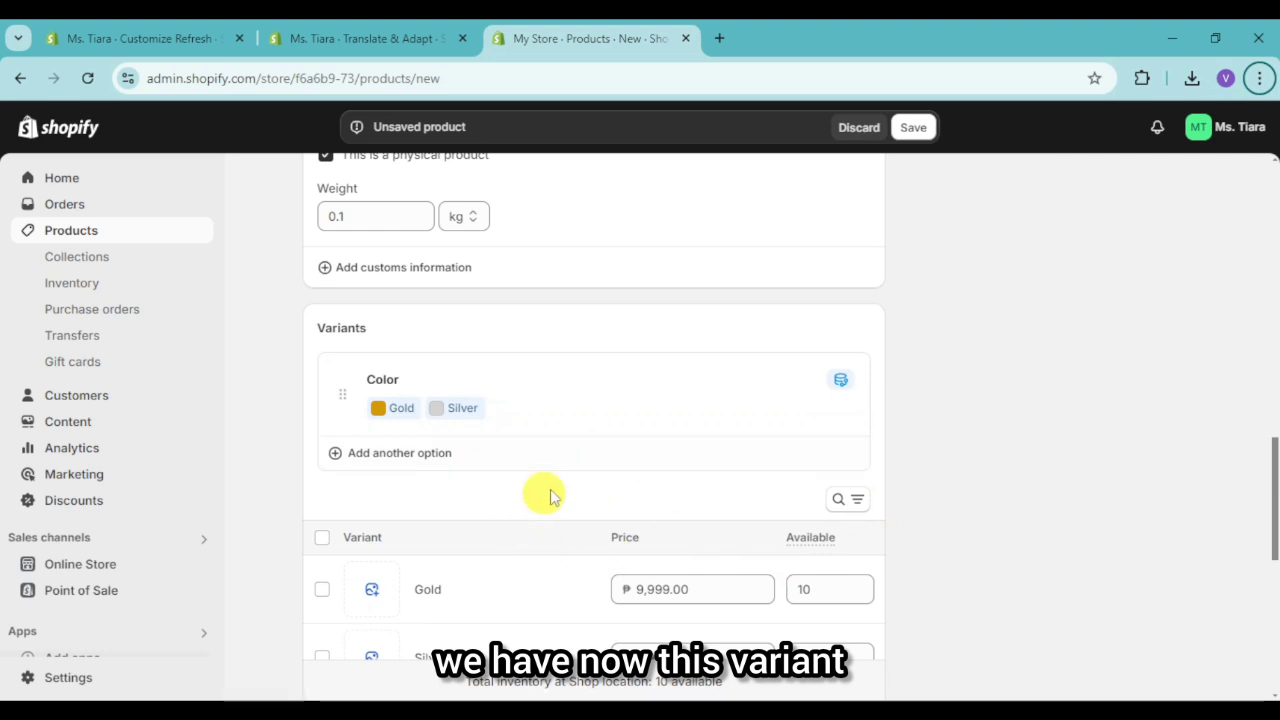
# Step: Set the Gold variant's price to ₱10,999 and the Silver variant's available quantity to 10
pyautogui.scroll(-2, 851, 514)
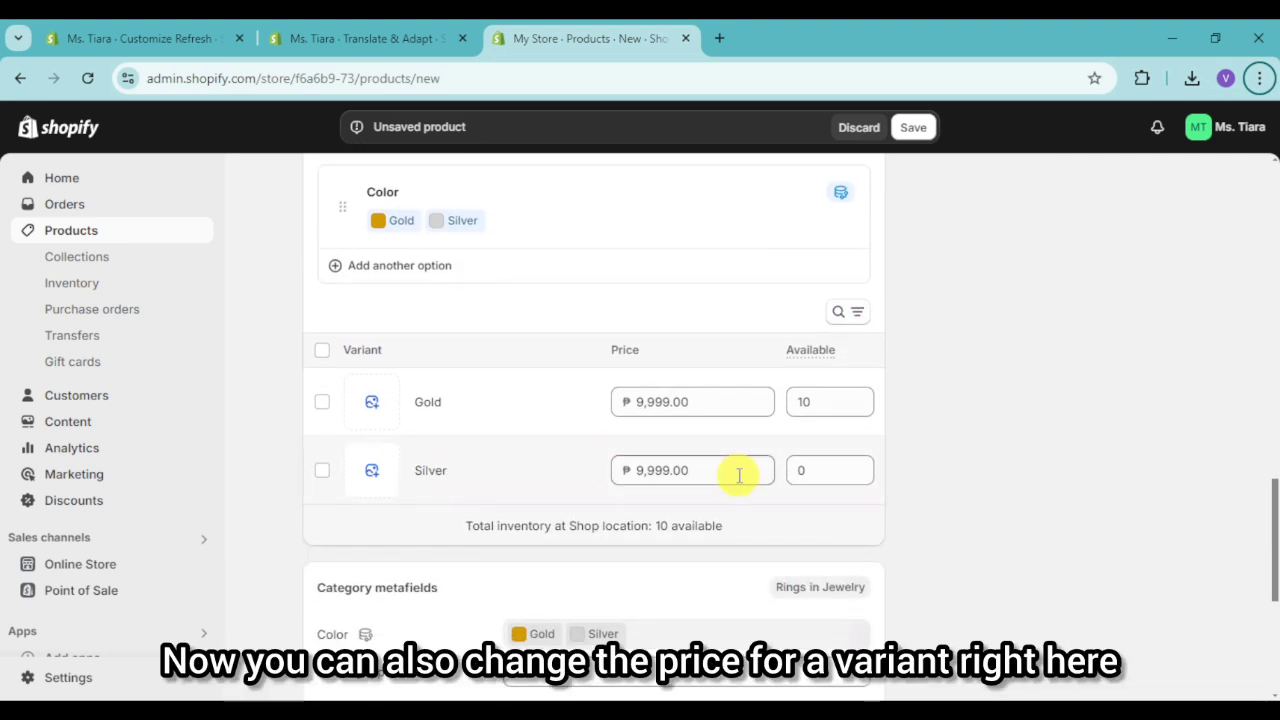
pyautogui.scroll(-2, 727, 479)
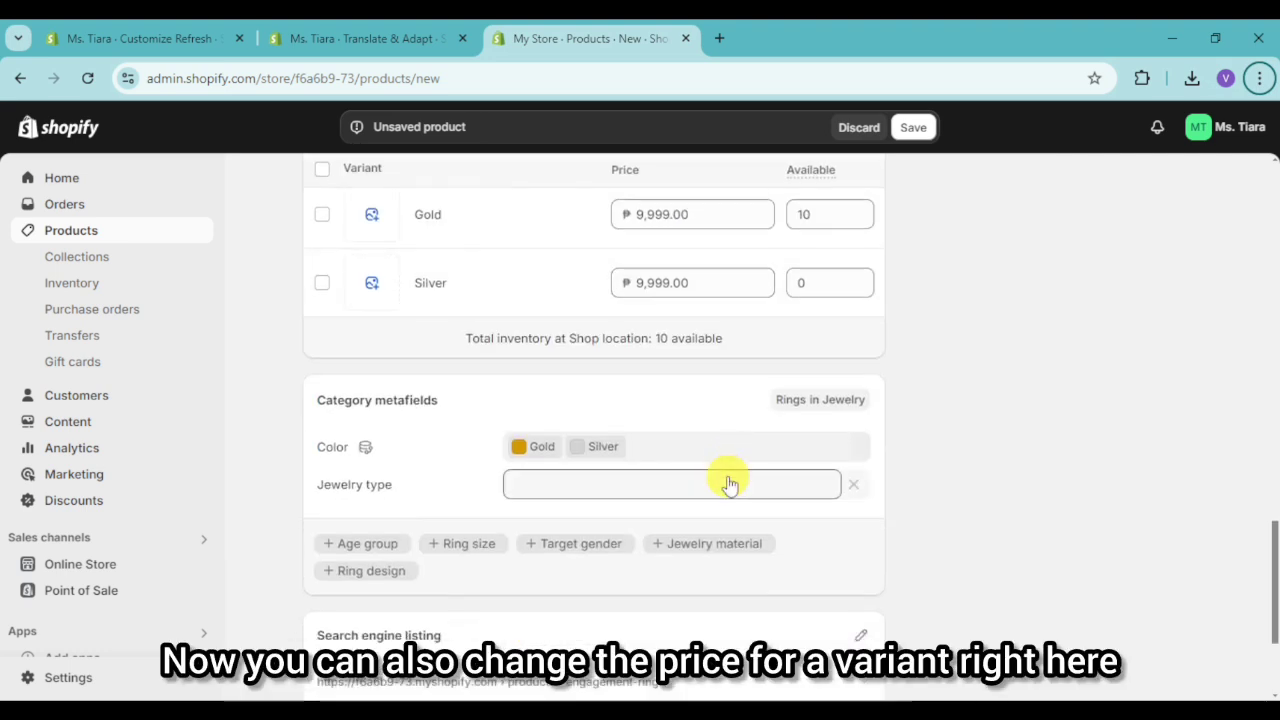
pyautogui.scroll(2, 683, 424)
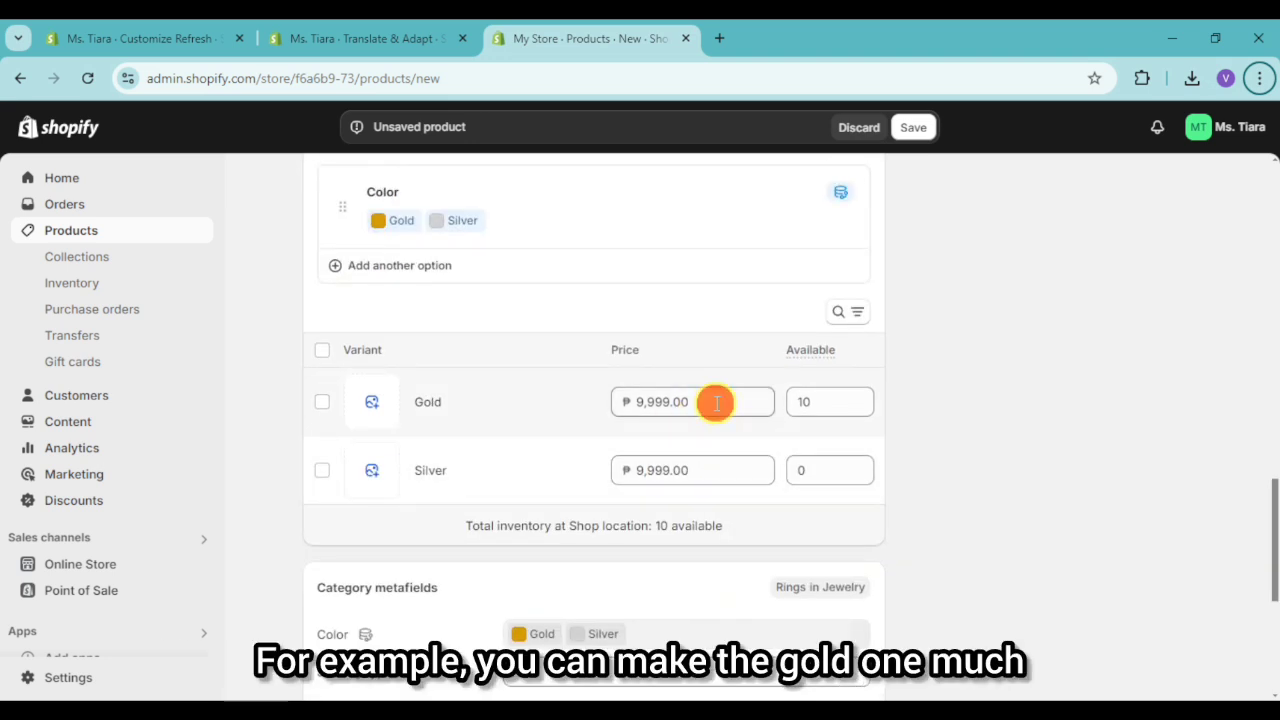
pyautogui.moveTo(717, 402); pyautogui.dragTo(604, 400)
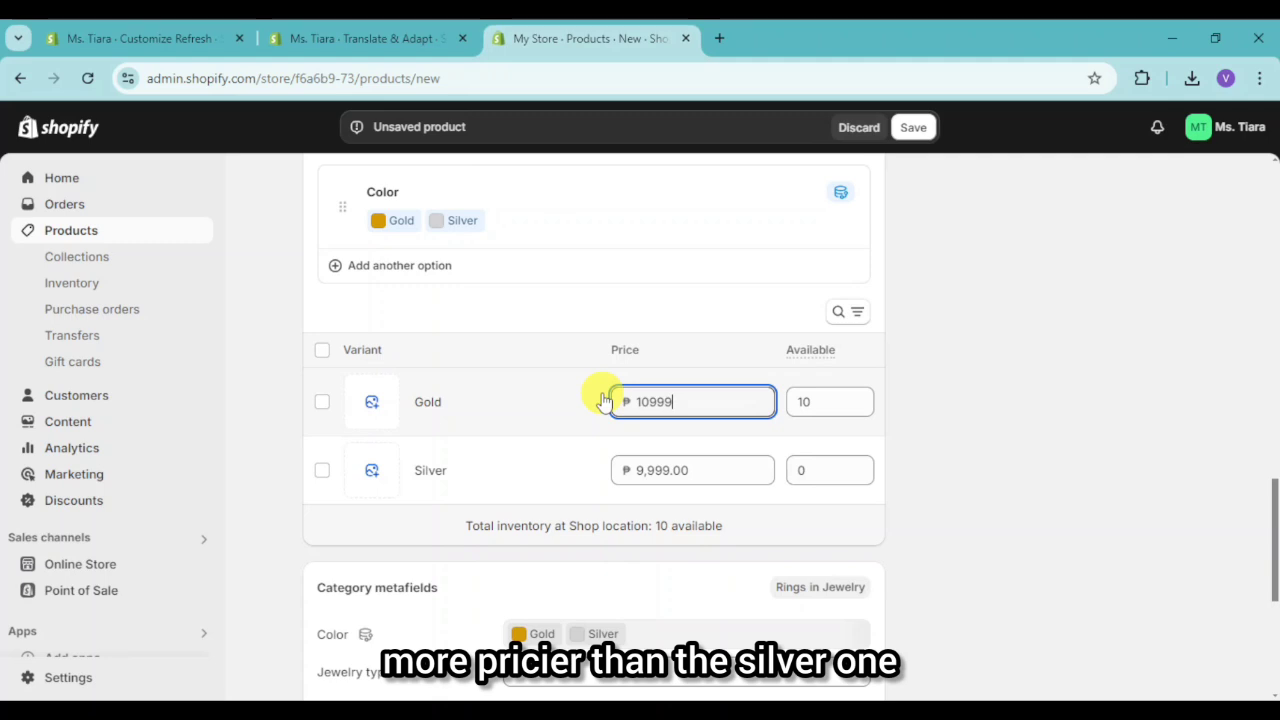
pyautogui.doubleClick(800, 470)
pyautogui.write('10')
pyautogui.click(964, 484)
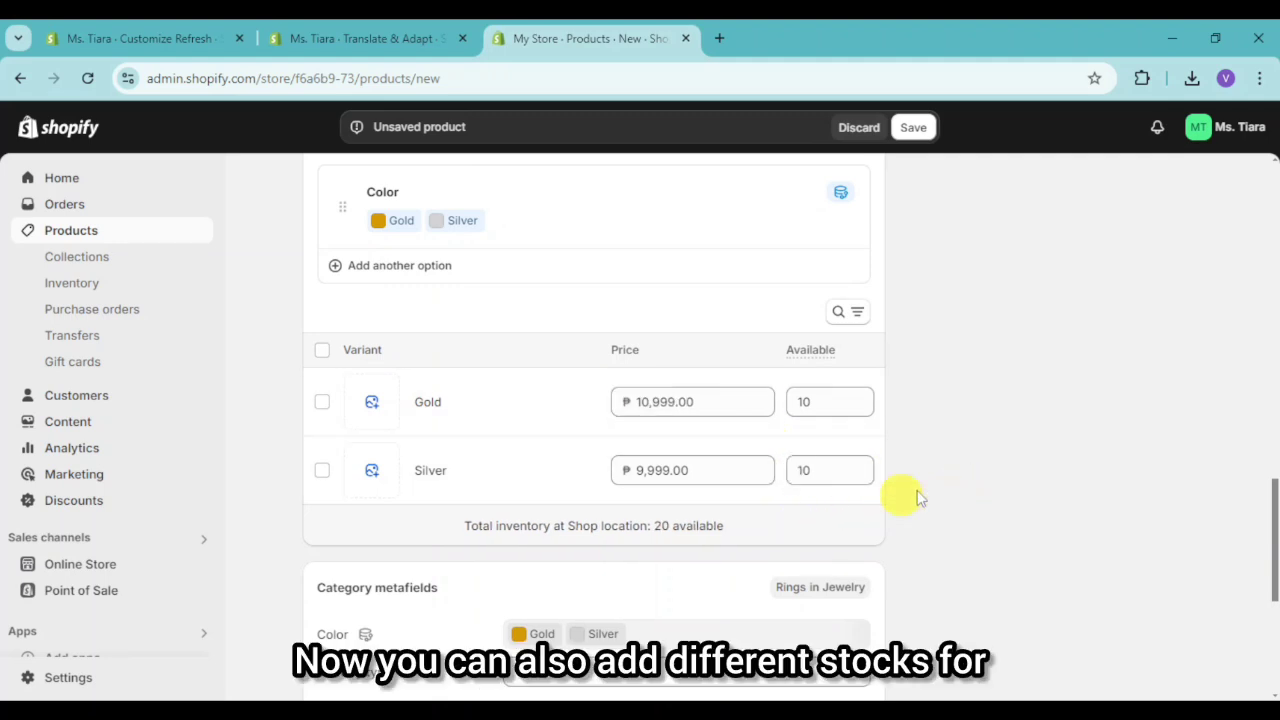
# Step: Set the new product's theme template to Default product
pyautogui.scroll(-3, 850, 485)
pyautogui.scroll(-2, 880, 460)
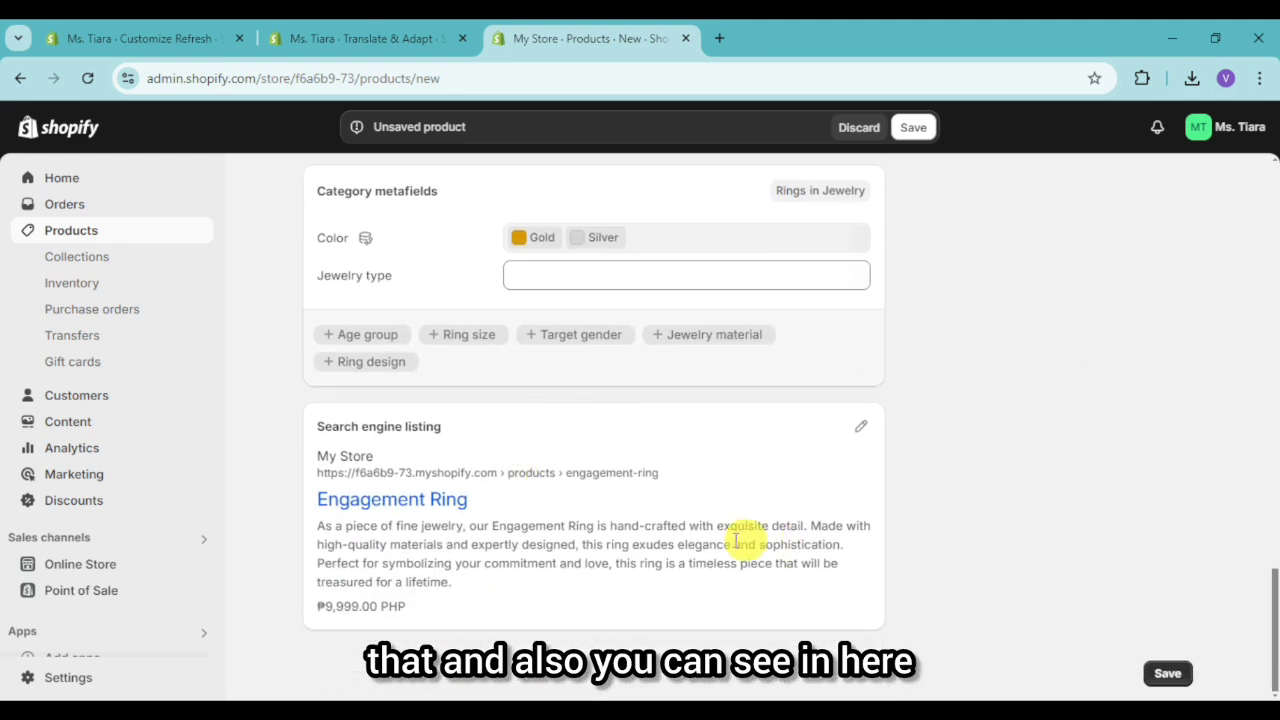
pyautogui.scroll(15, 1086, 508)
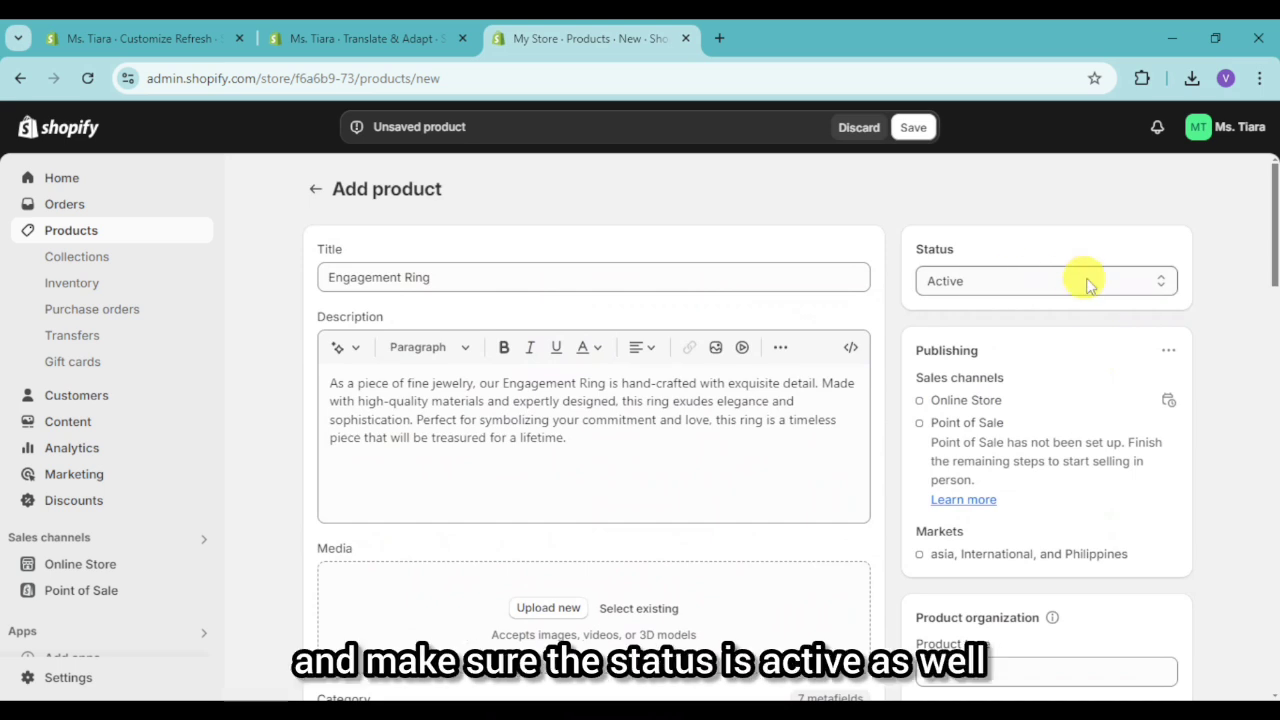
pyautogui.scroll(-4, 1120, 383)
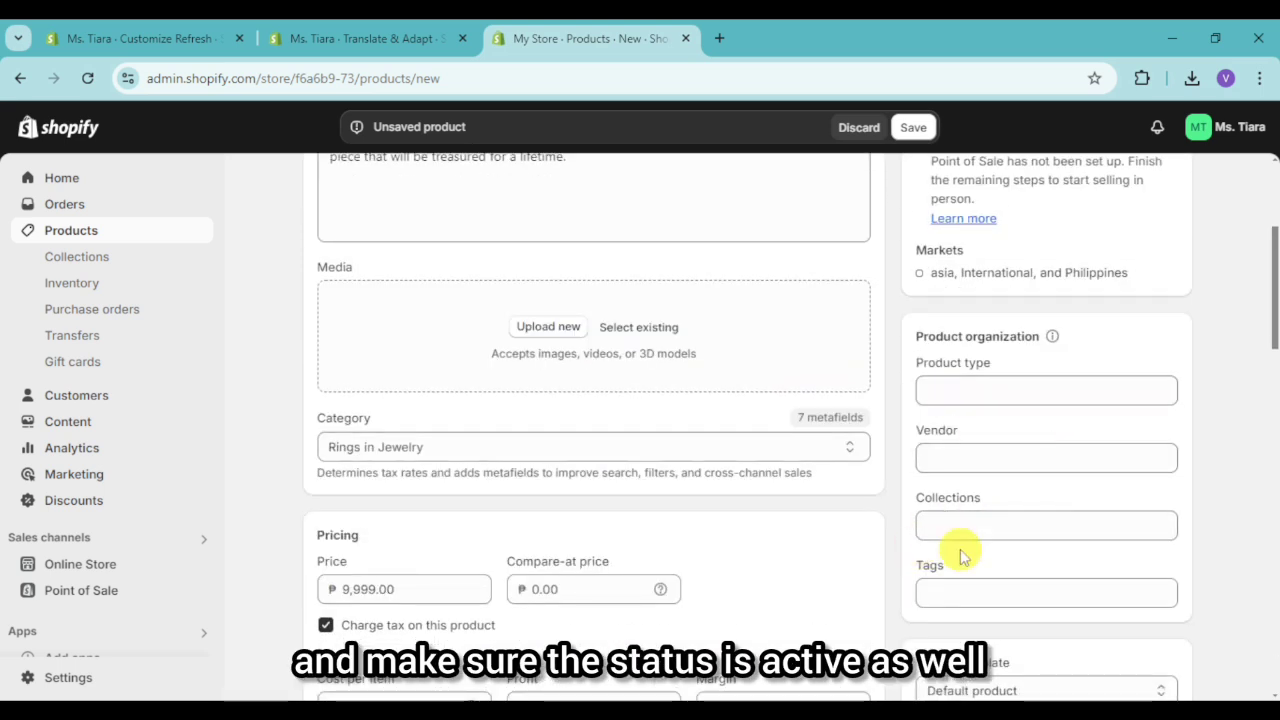
pyautogui.scroll(-1, 1066, 485)
pyautogui.scroll(5, 1053, 512)
pyautogui.scroll(-4, 1054, 508)
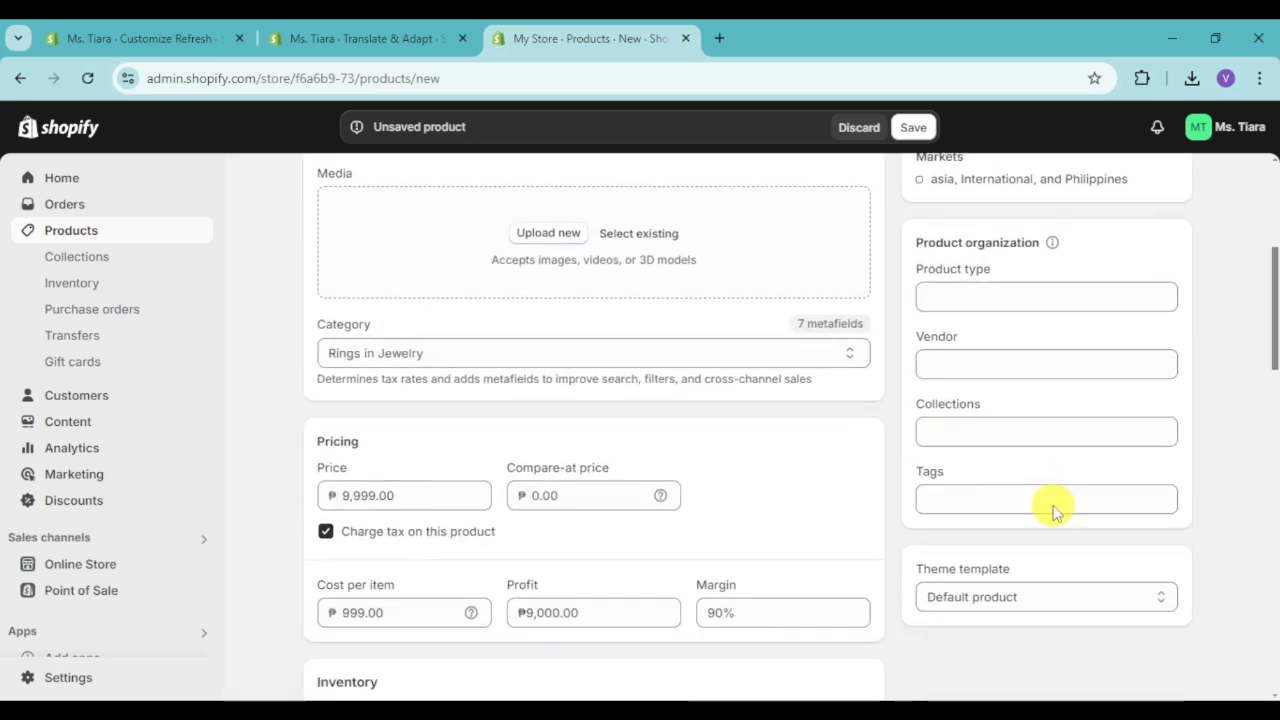
pyautogui.click(986, 597)
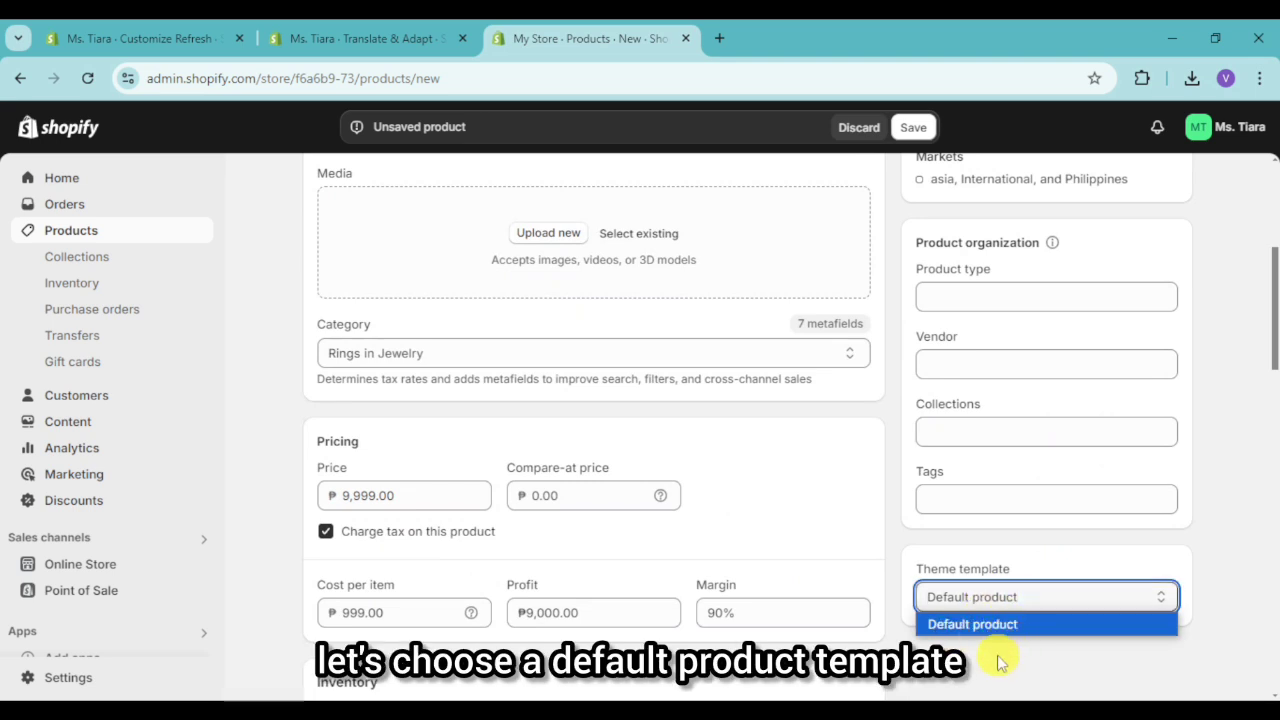
pyautogui.click(975, 622)
pyautogui.scroll(4, 857, 495)
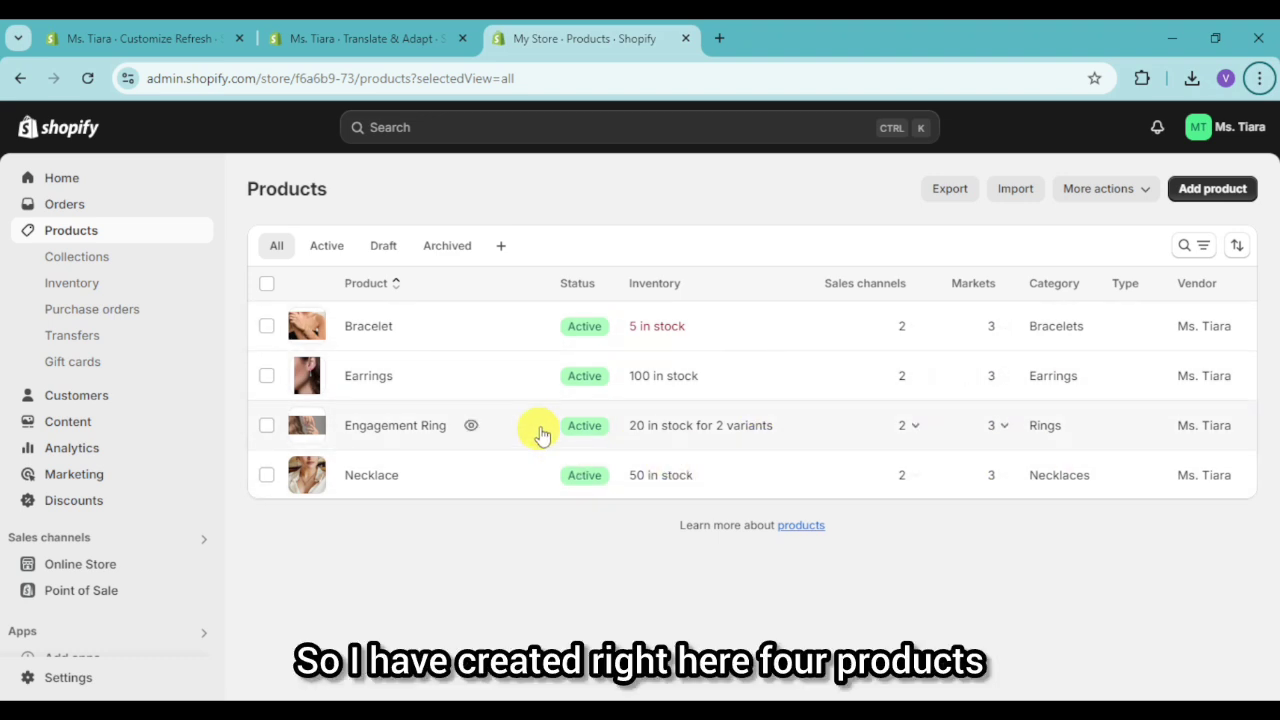
# Step: Switch to the theme editor and set the Featured collection section's color scheme to Scheme 2 after trying Scheme 4
pyautogui.click(152, 32)
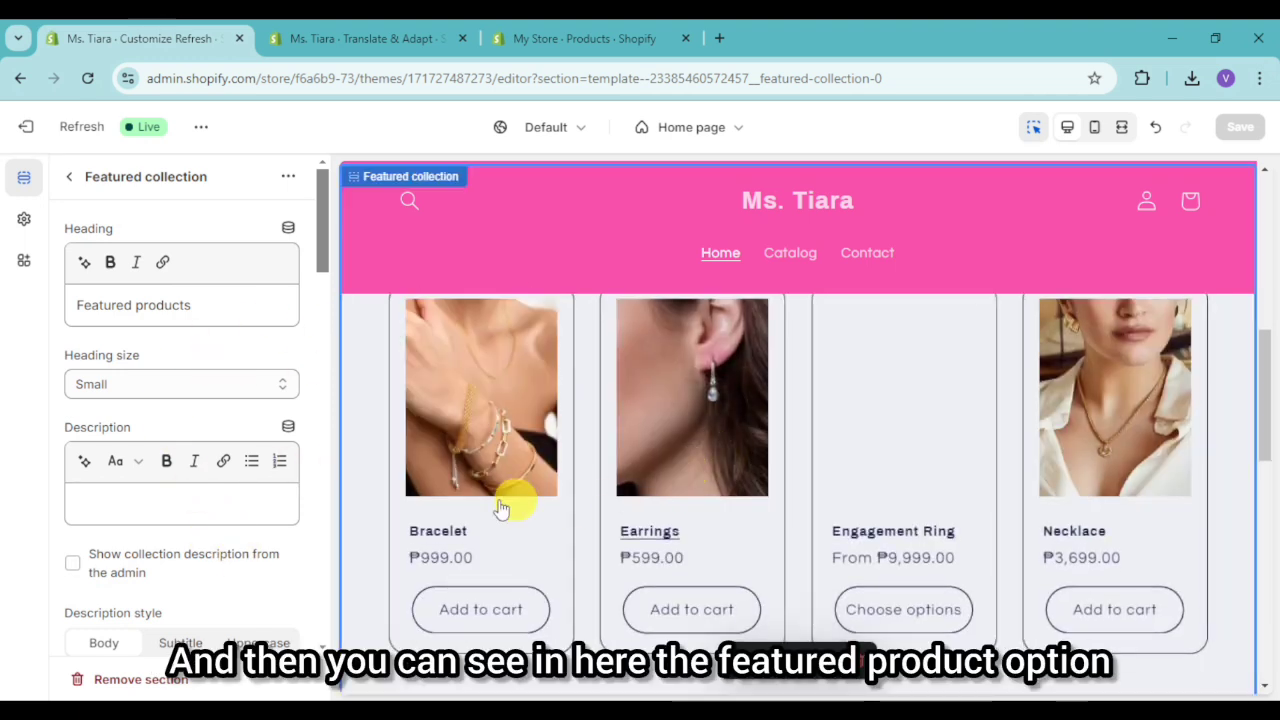
pyautogui.scroll(1, 1028, 468)
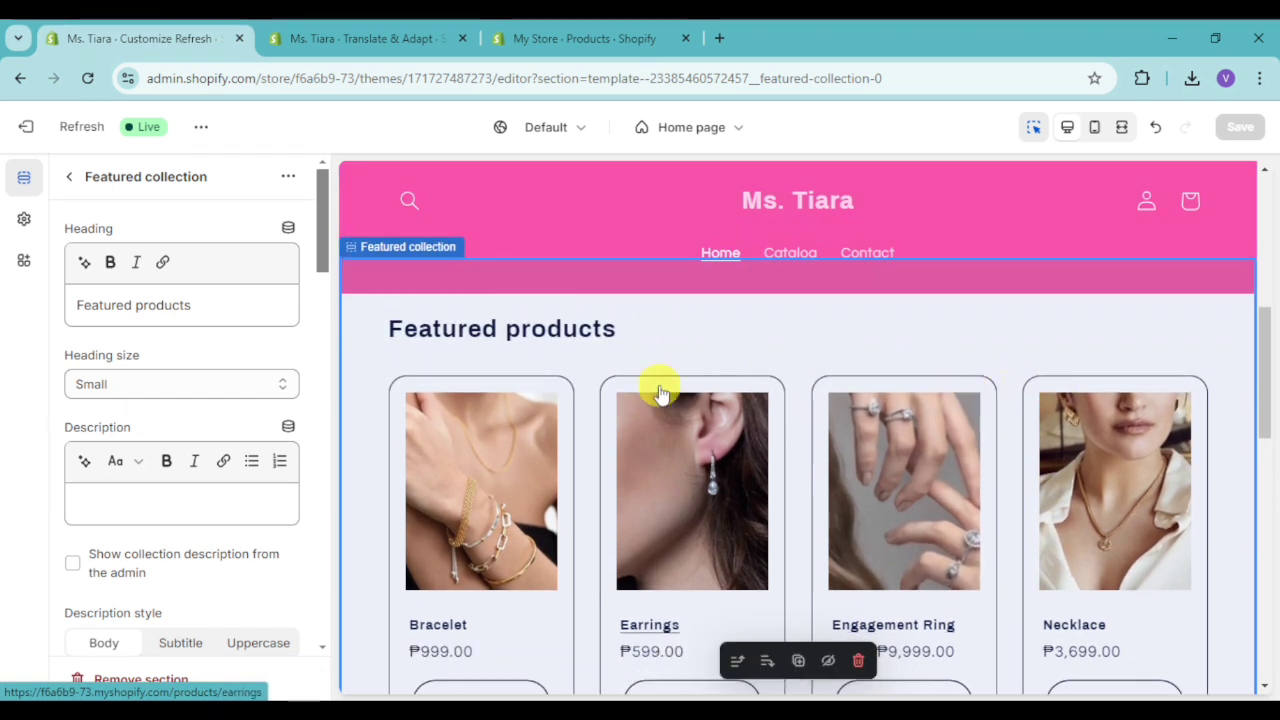
pyautogui.scroll(-5, 234, 420)
pyautogui.scroll(-3, 243, 360)
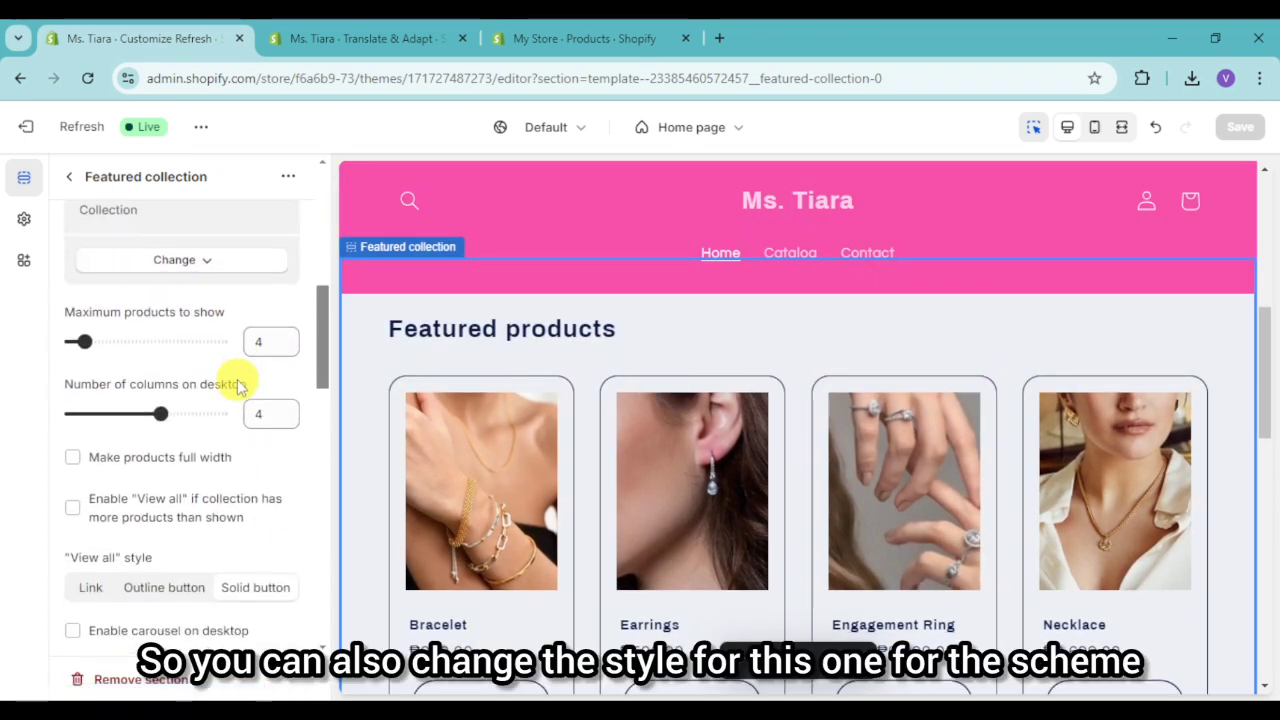
pyautogui.click(188, 583)
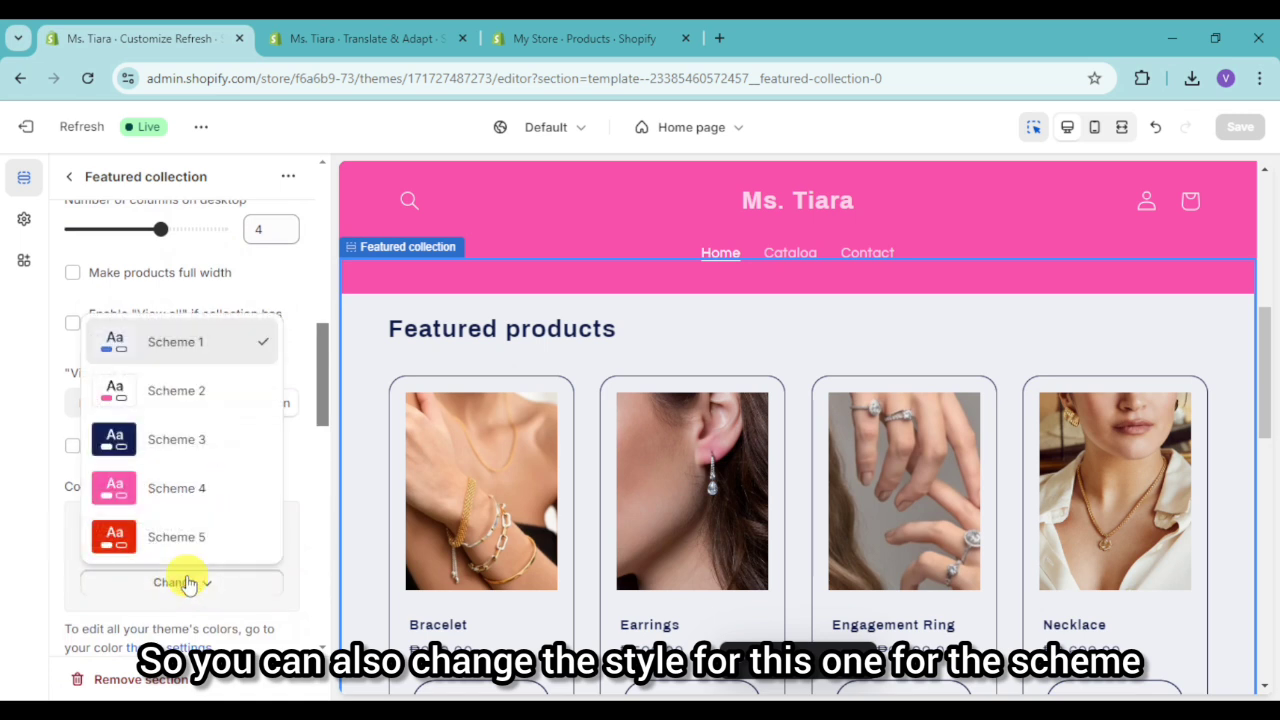
pyautogui.click(183, 487)
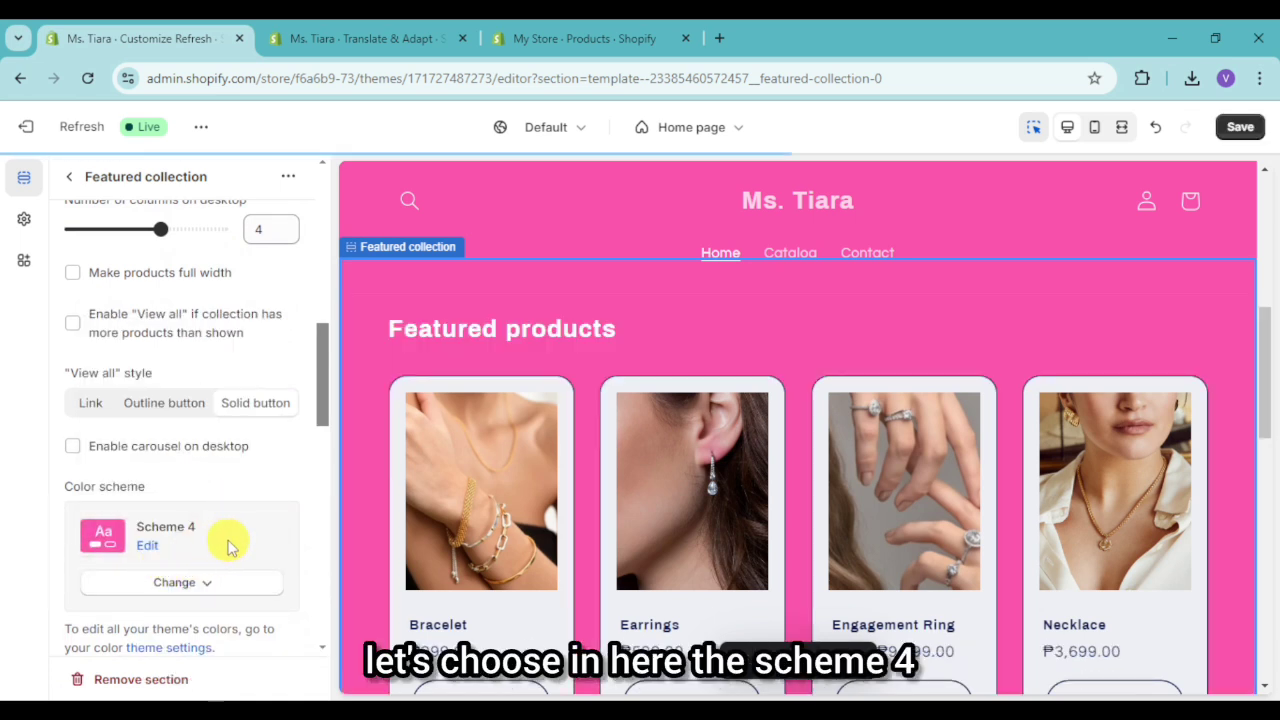
pyautogui.click(200, 582)
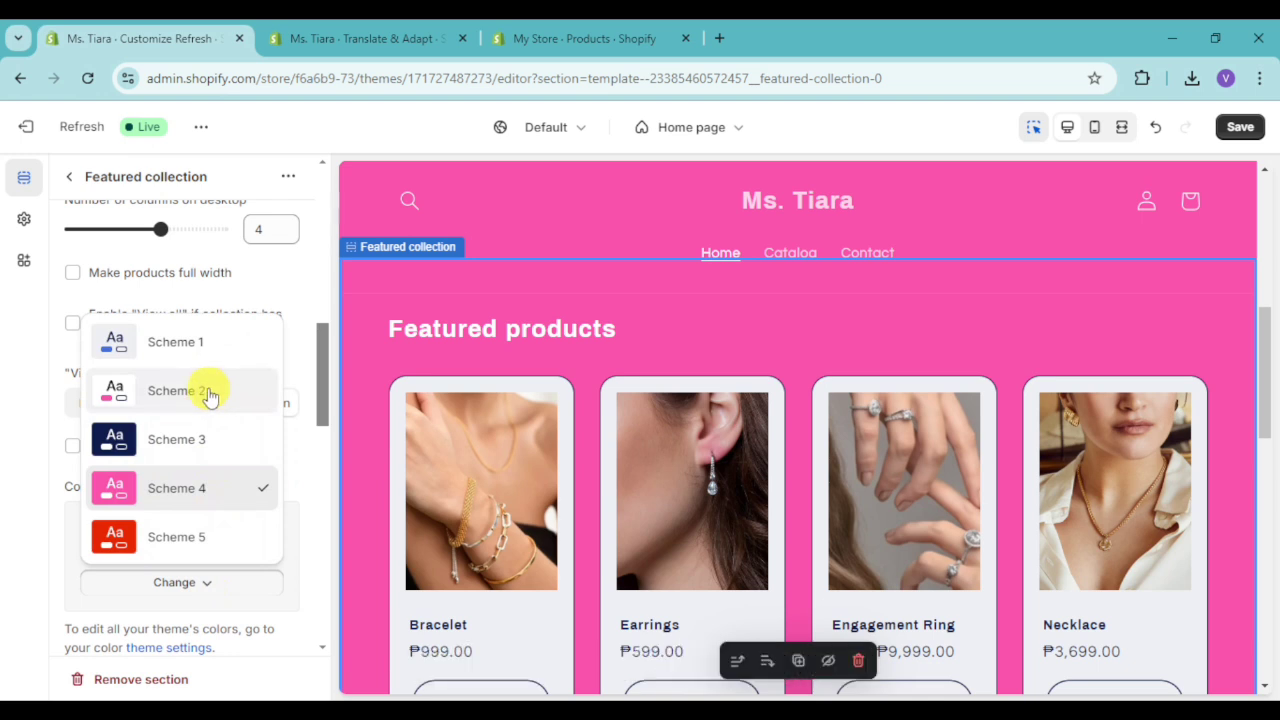
pyautogui.click(210, 394)
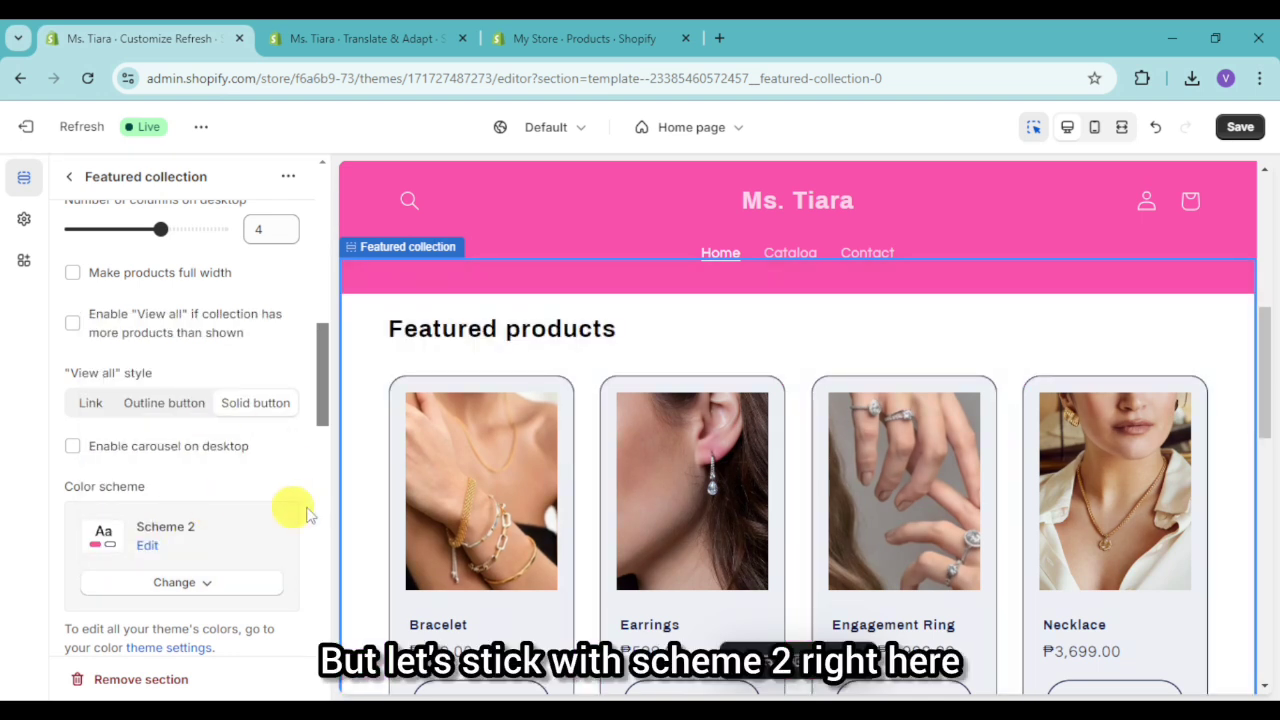
# Step: Select the home page's Image with text section and add the 00neck picture as its image
pyautogui.scroll(-2, 594, 508)
pyautogui.scroll(-2, 794, 531)
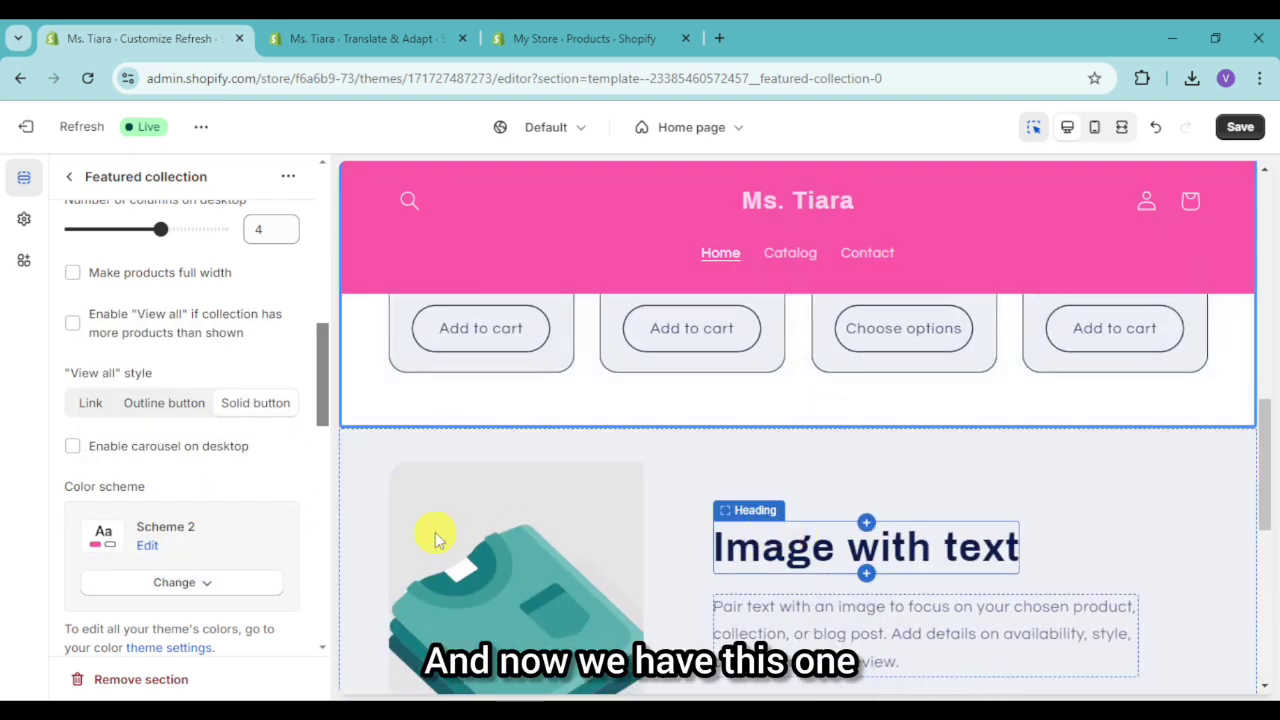
pyautogui.scroll(5, 530, 505)
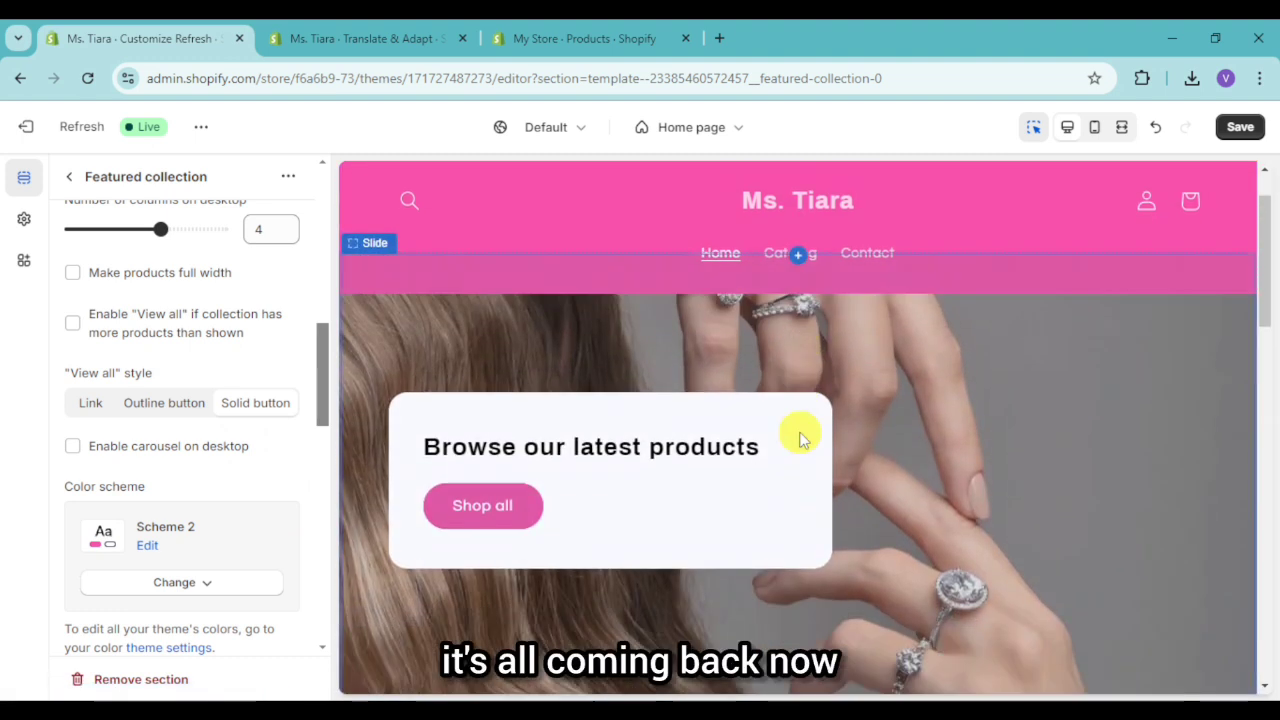
pyautogui.scroll(-5, 800, 437)
pyautogui.click(672, 609)
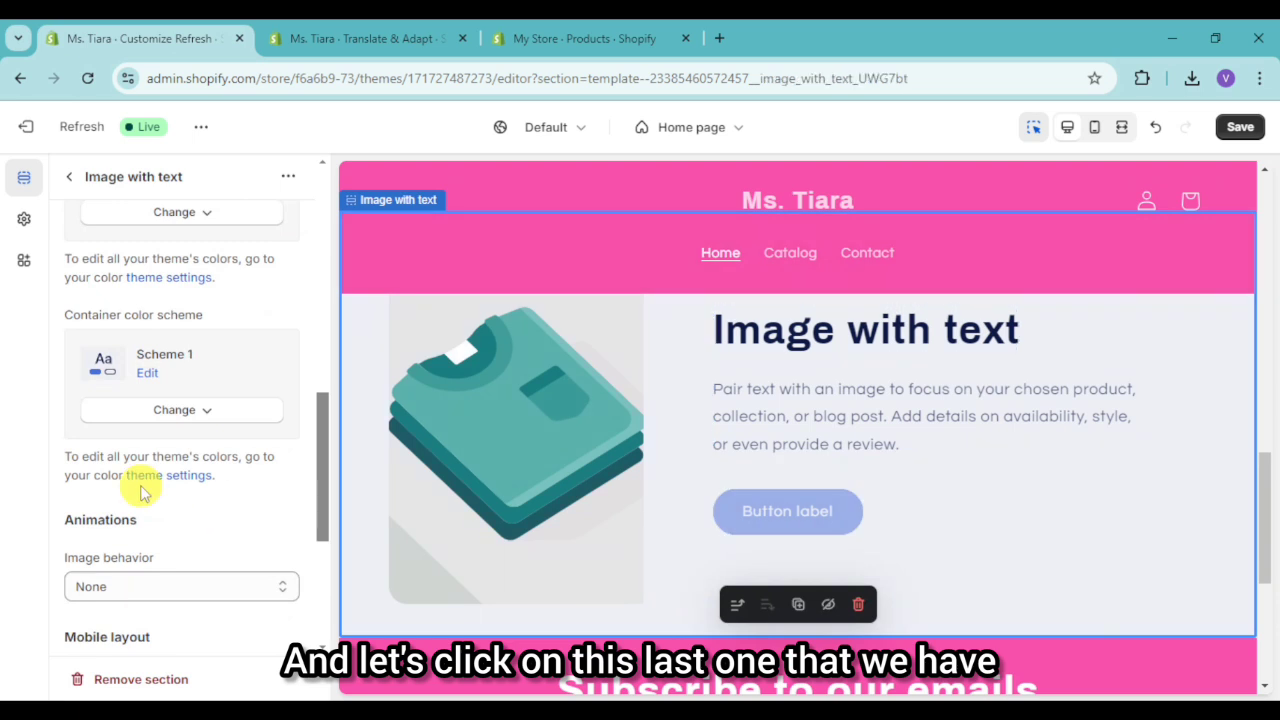
pyautogui.scroll(10, 171, 460)
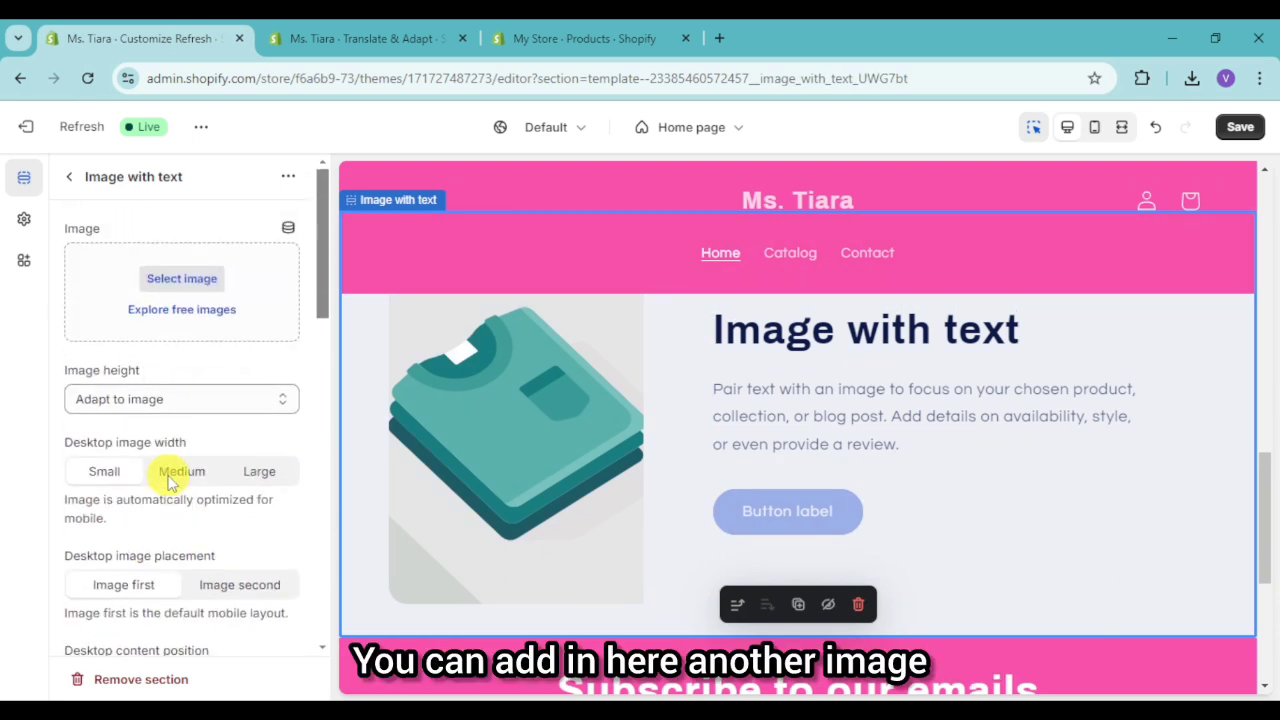
pyautogui.click(183, 278)
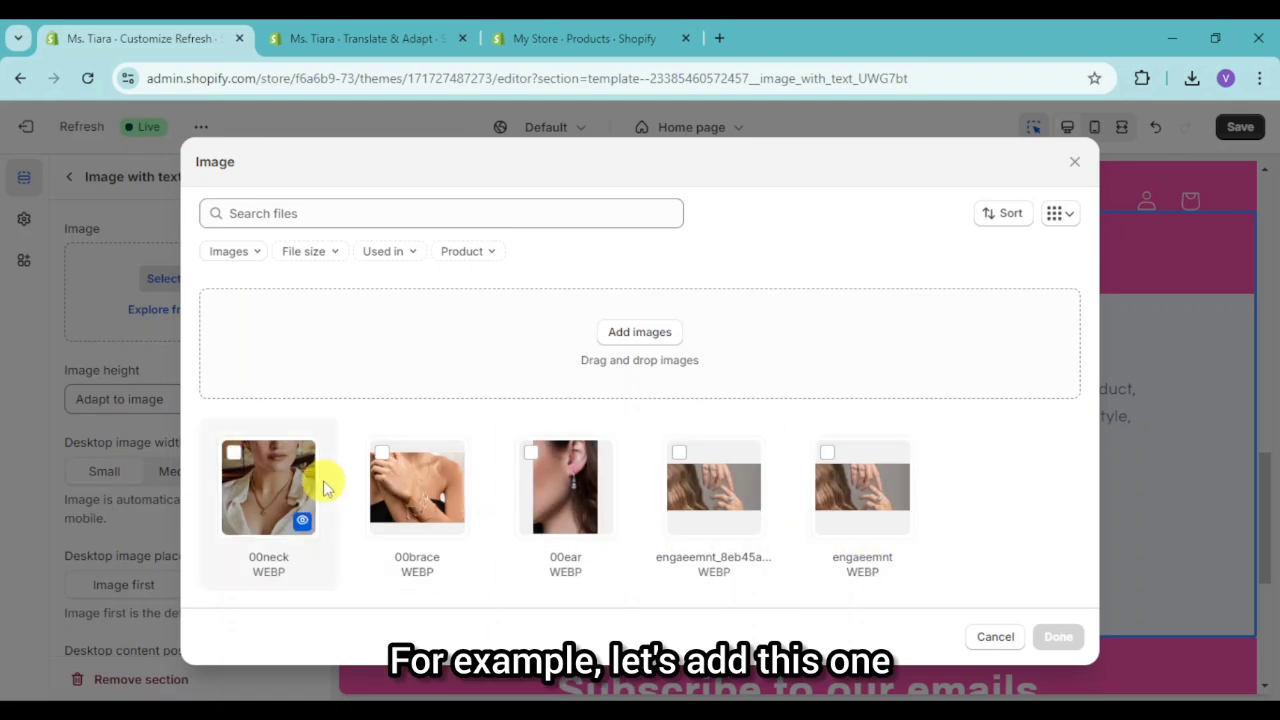
pyautogui.click(232, 452)
pyautogui.click(1045, 633)
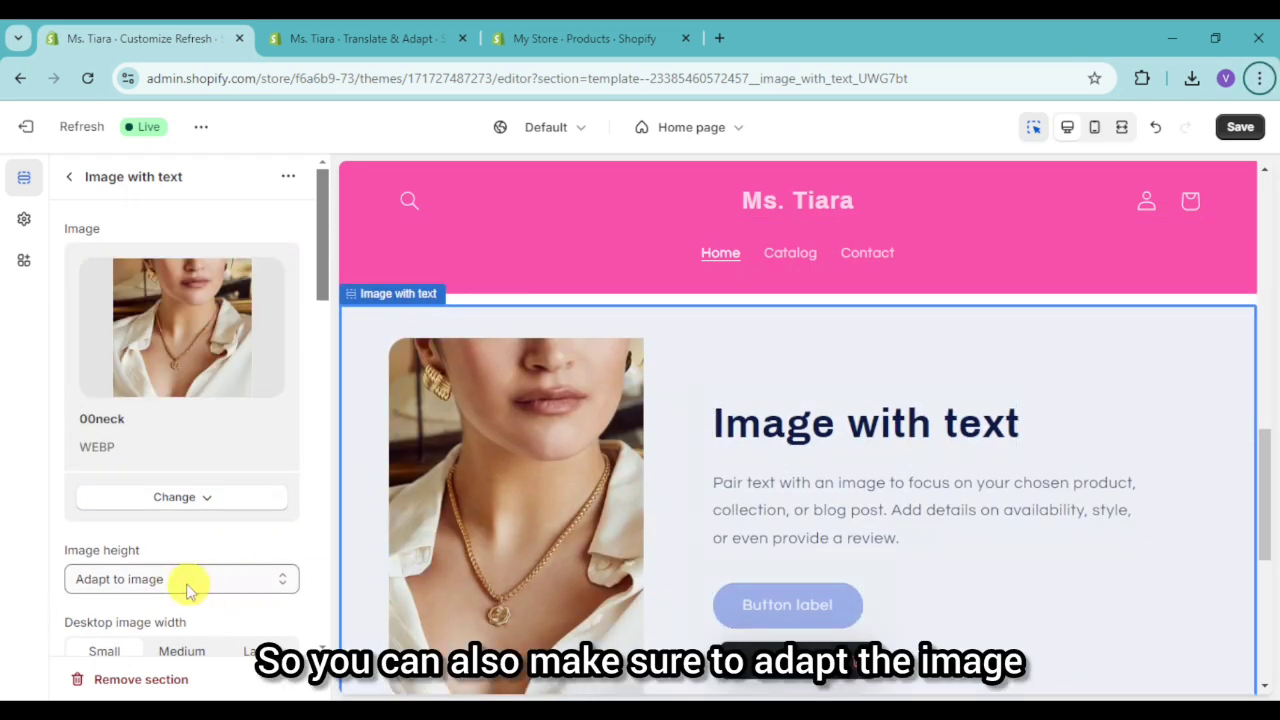
# Step: Change the Image with text section's heading to "Who are We?"
pyautogui.click(827, 428)
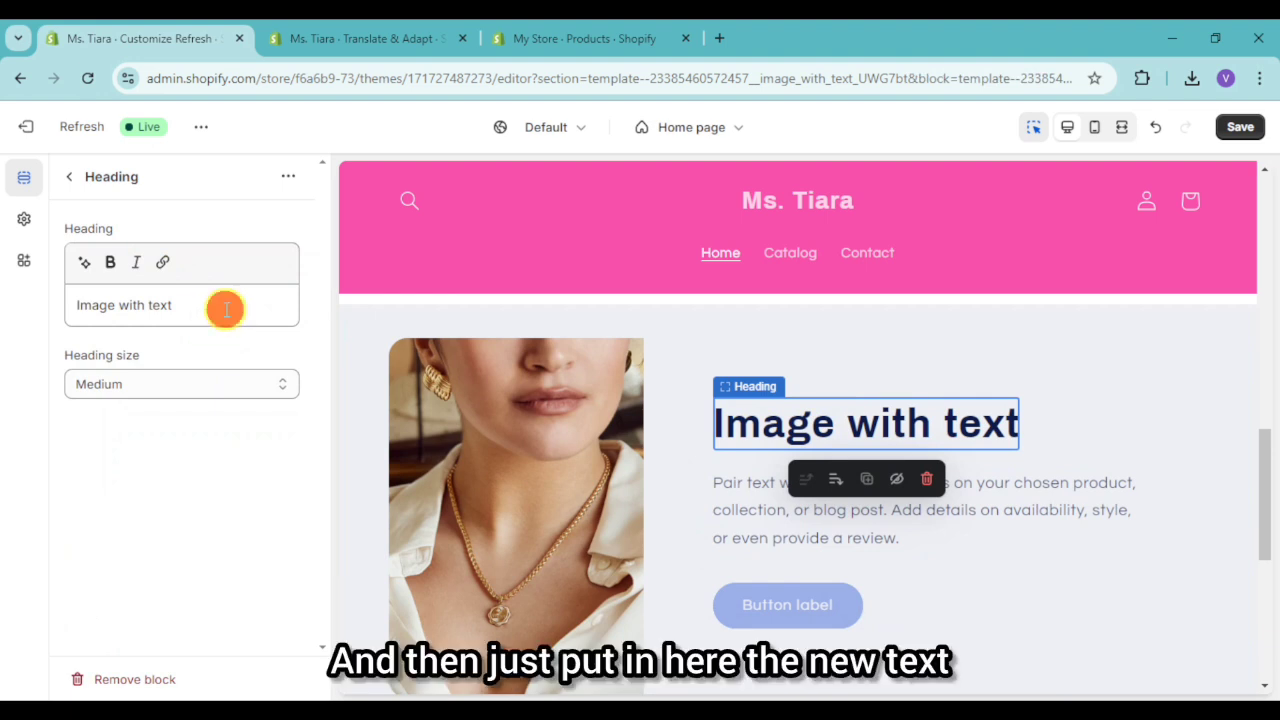
pyautogui.moveTo(223, 306); pyautogui.dragTo(57, 303)
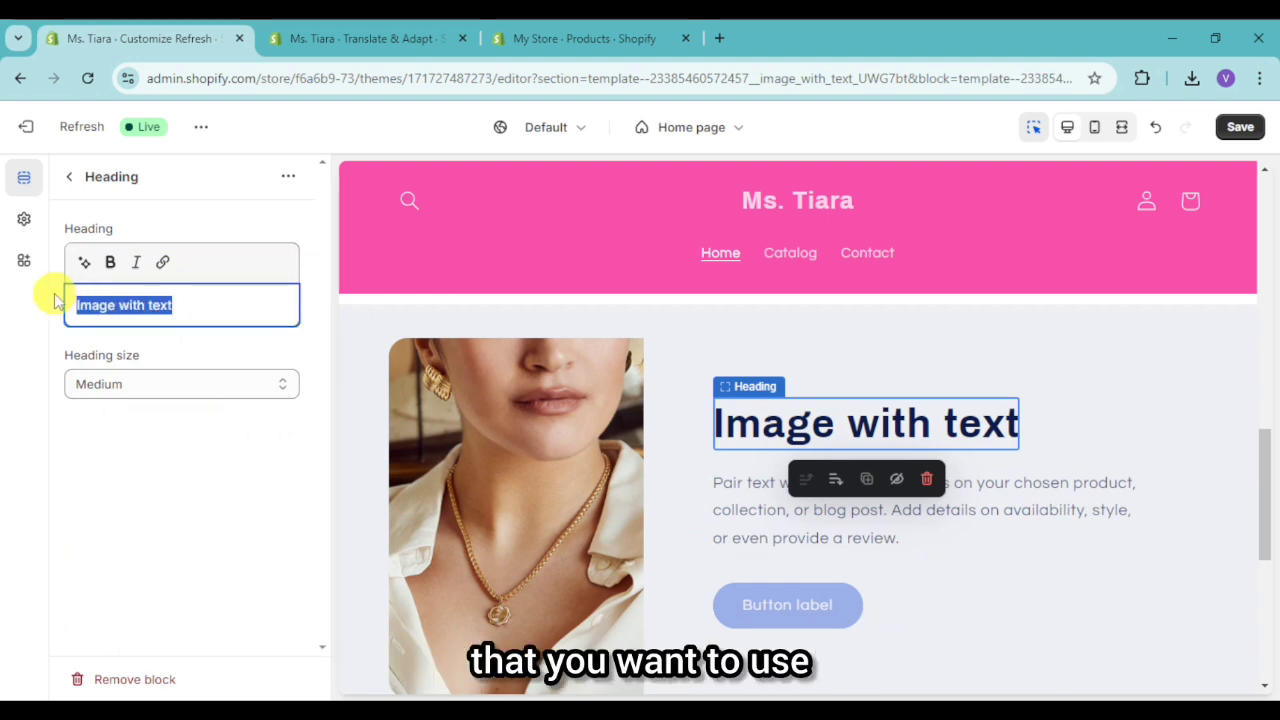
pyautogui.write('Wh')
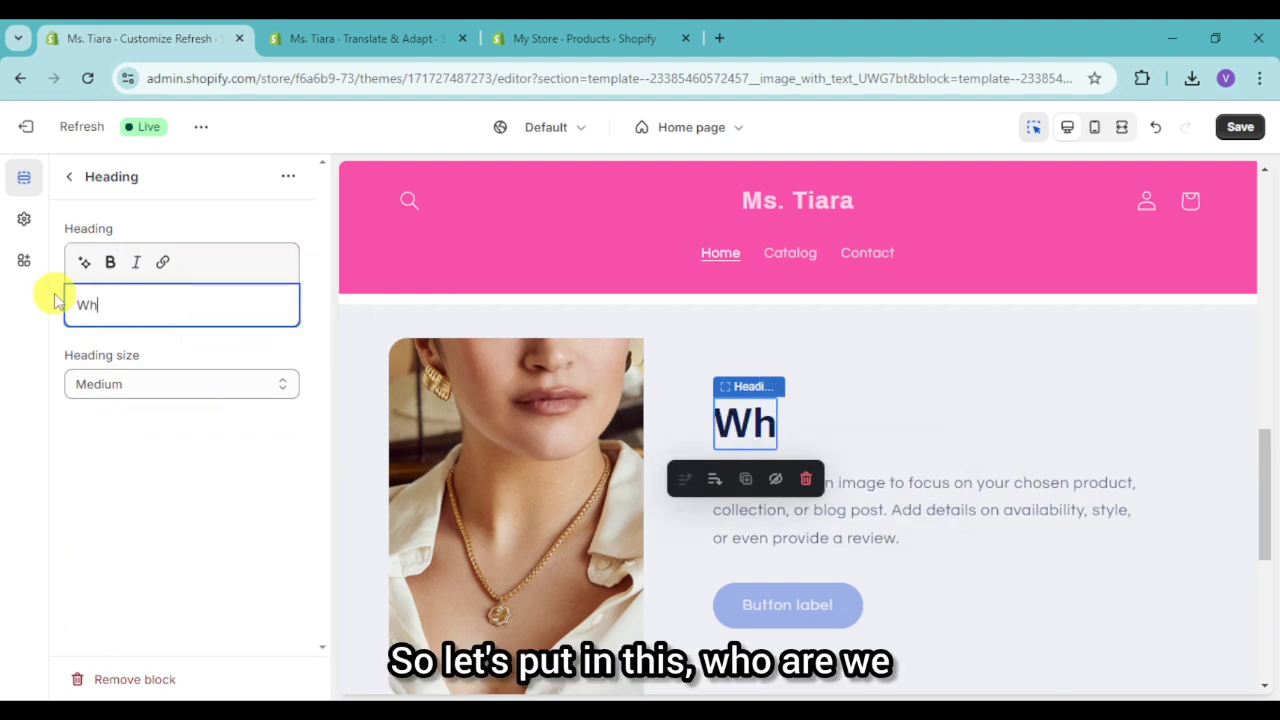
pyautogui.write('o are ')
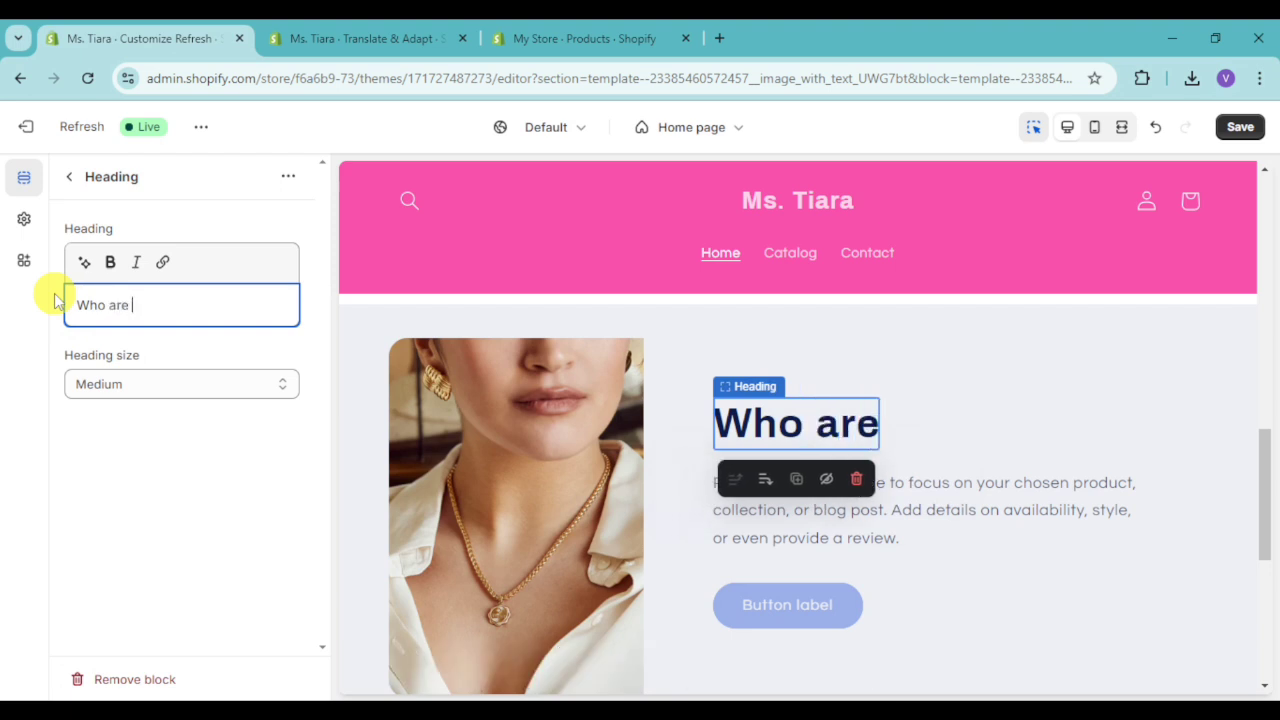
pyautogui.write('We?')
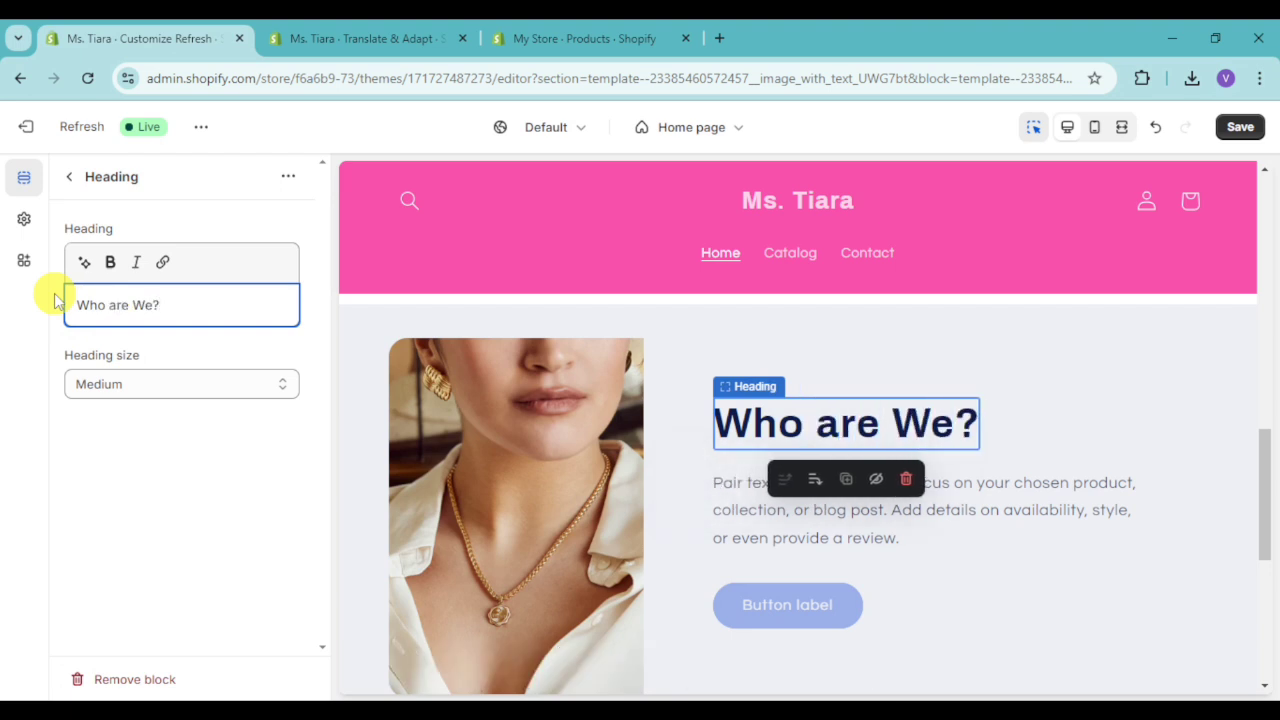
# Step: Replace the paragraph below the heading with "We equip women with happiness and show them how beautiful they can be as a person"
pyautogui.click(850, 525)
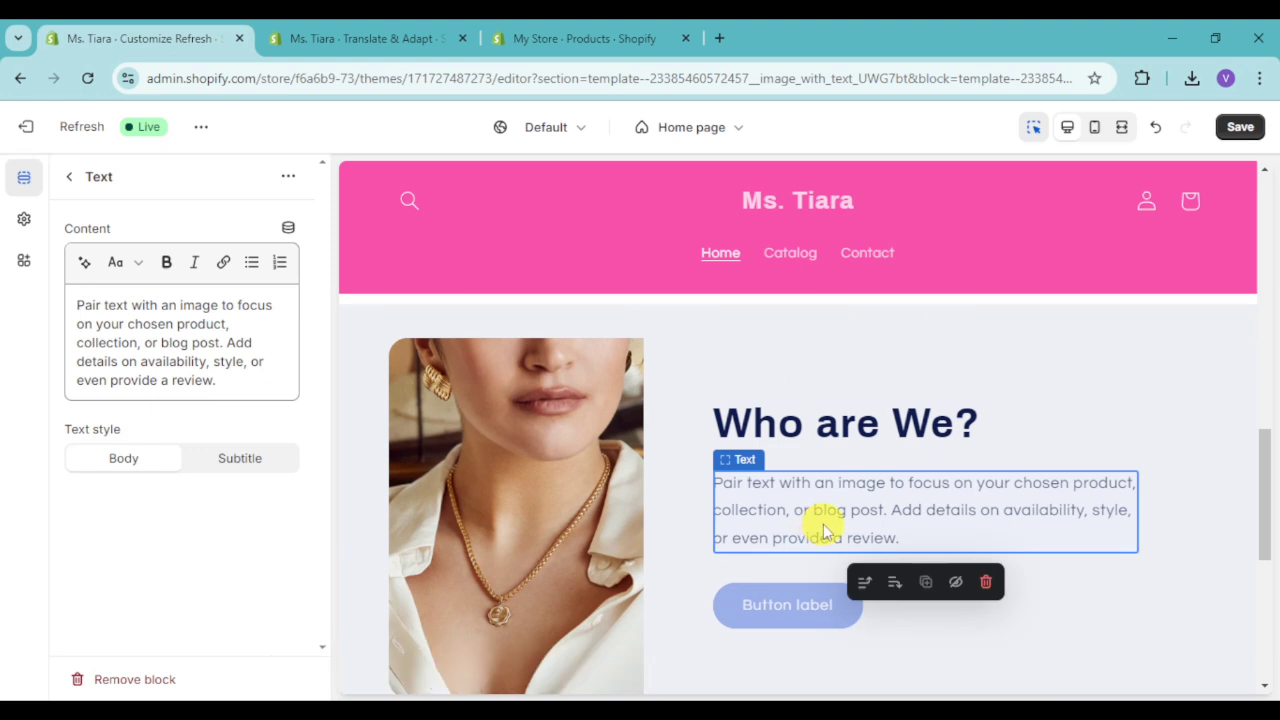
pyautogui.click(509, 557)
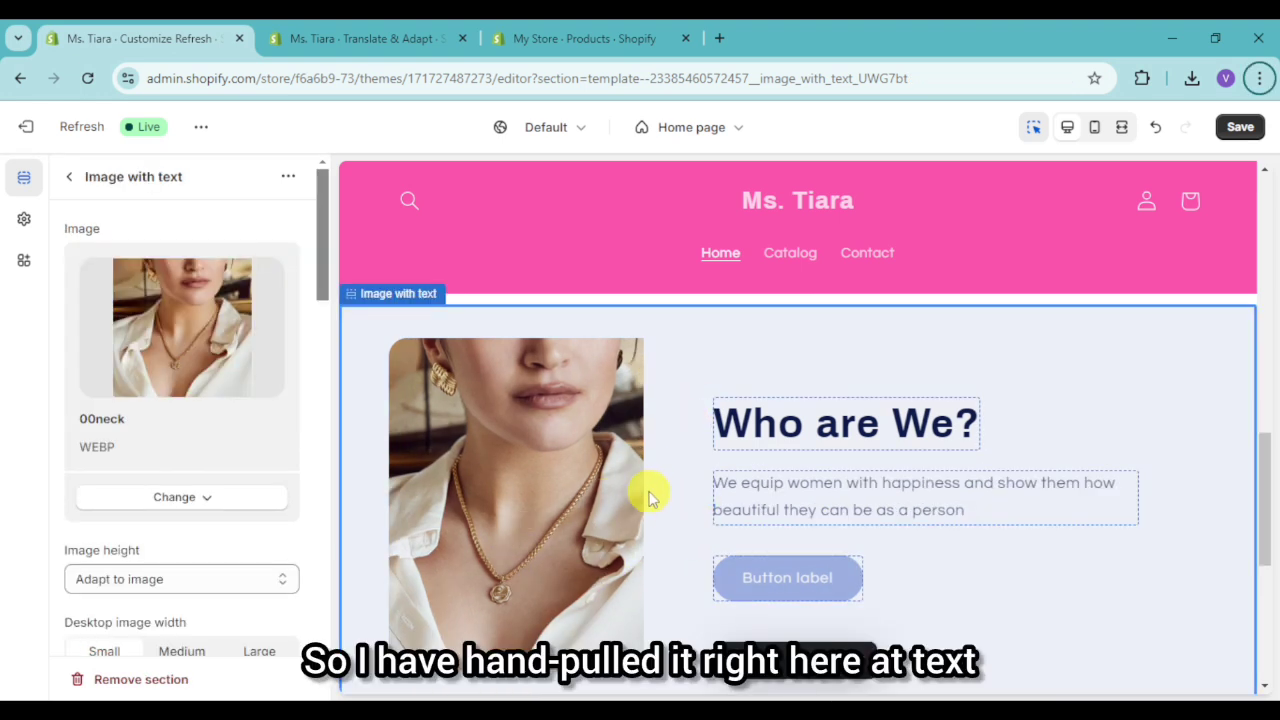
pyautogui.scroll(-2, 937, 506)
pyautogui.scroll(2, 937, 506)
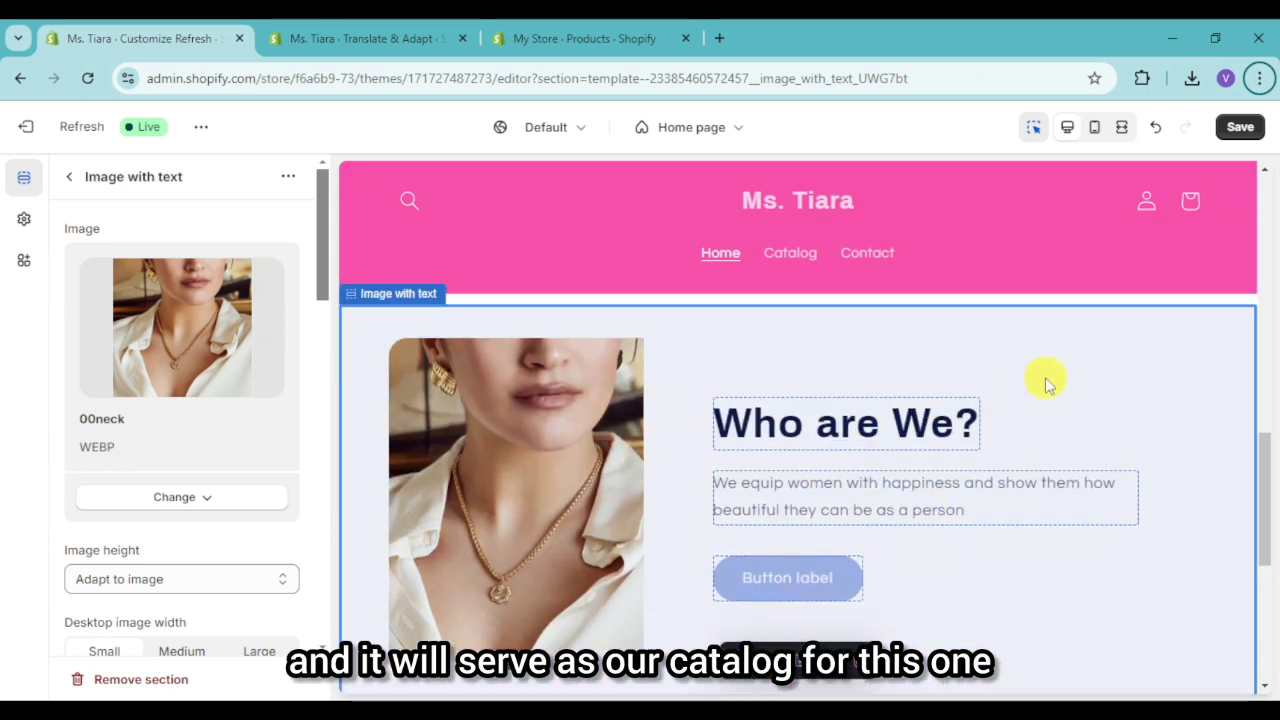
# Step: Set the Image with text section's color scheme to Scheme 2
pyautogui.scroll(-6, 246, 457)
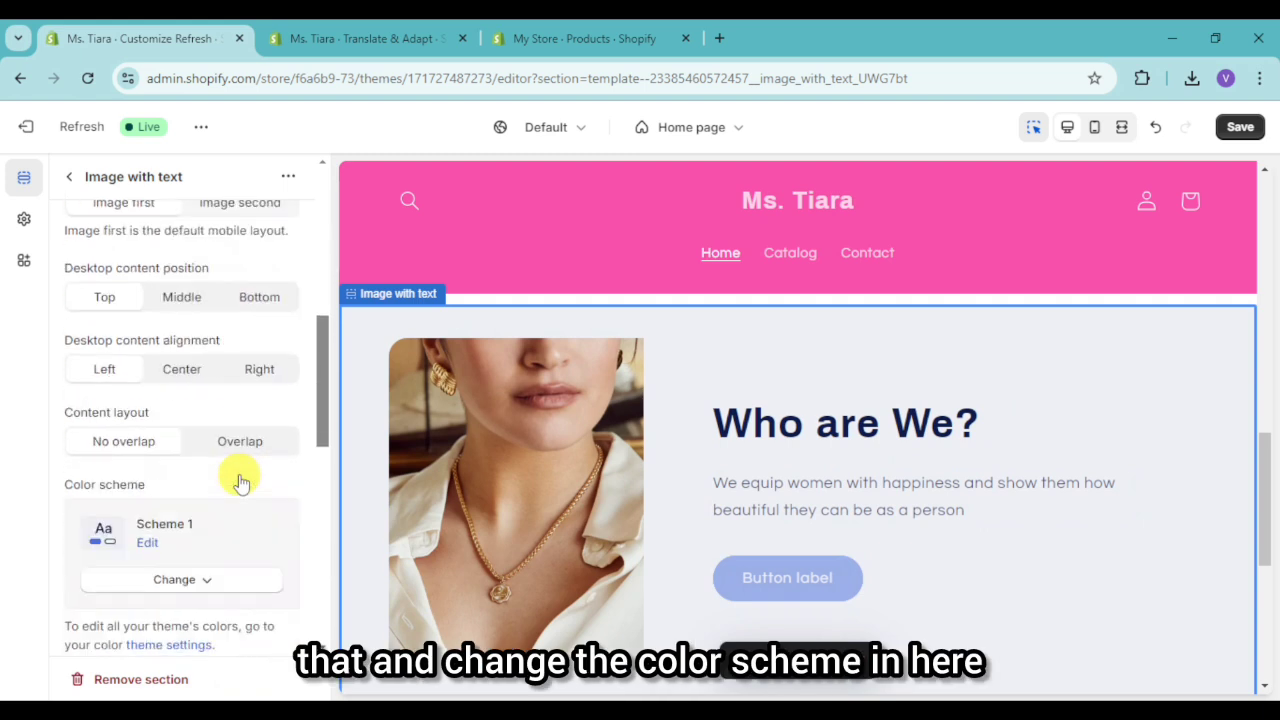
pyautogui.click(178, 584)
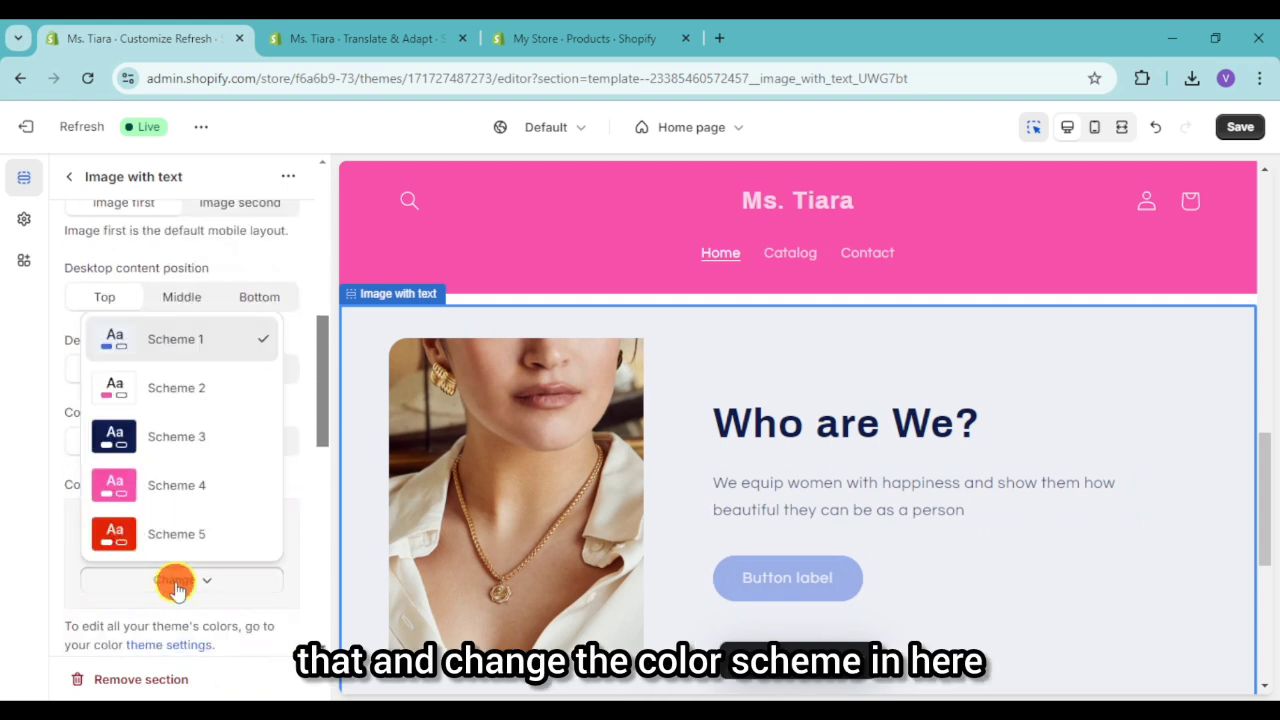
pyautogui.click(207, 382)
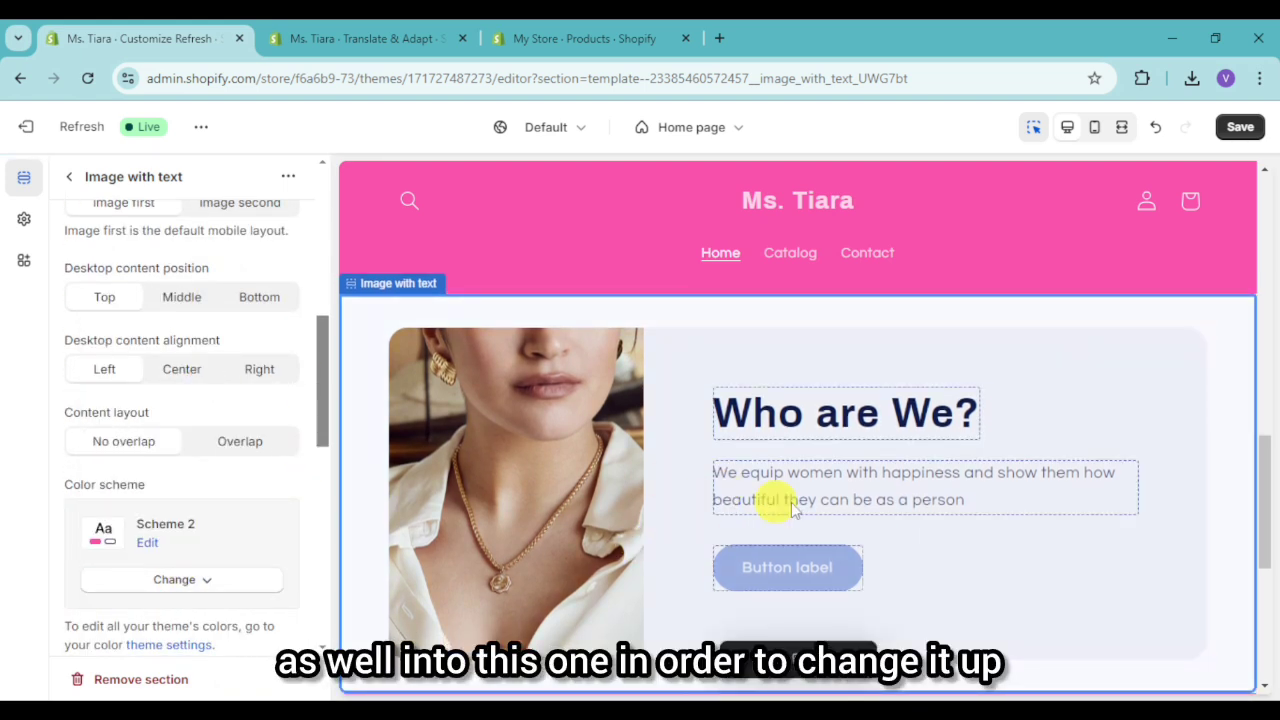
# Step: Edit the Image with text section's Scheme 2 and set its solid button label color to pink #F750AA
pyautogui.scroll(-2, 880, 520)
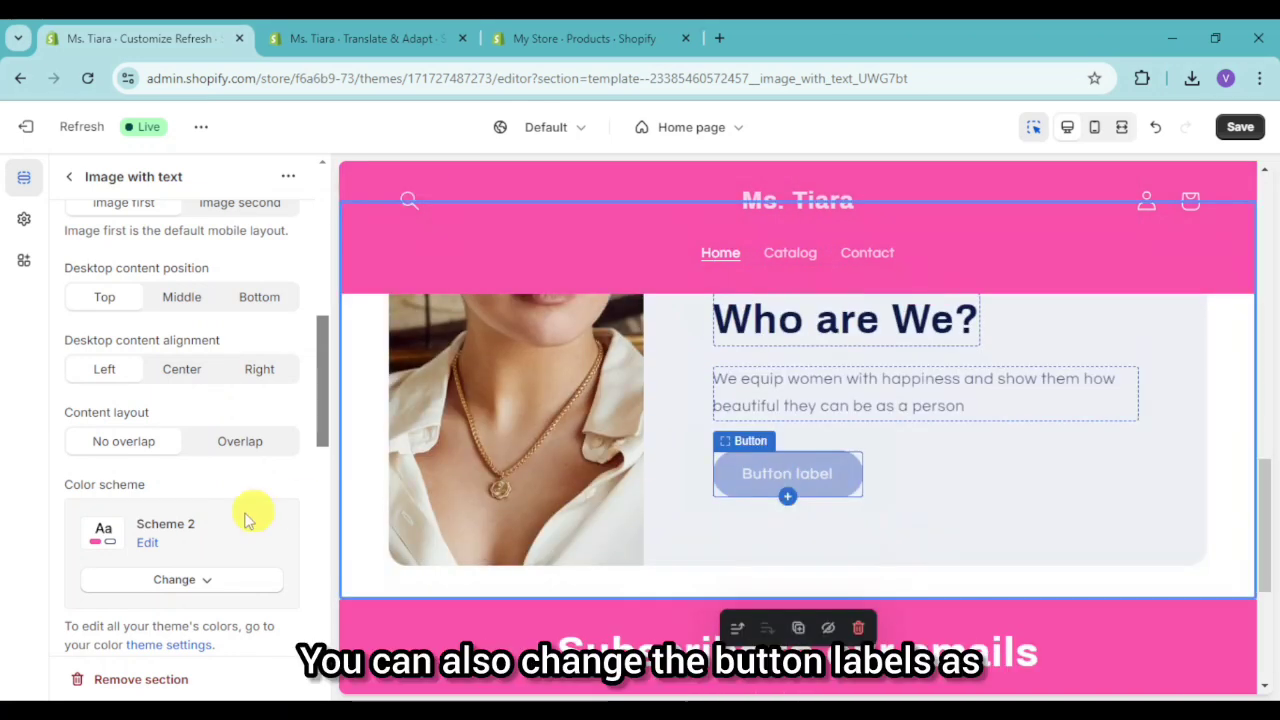
pyautogui.click(147, 544)
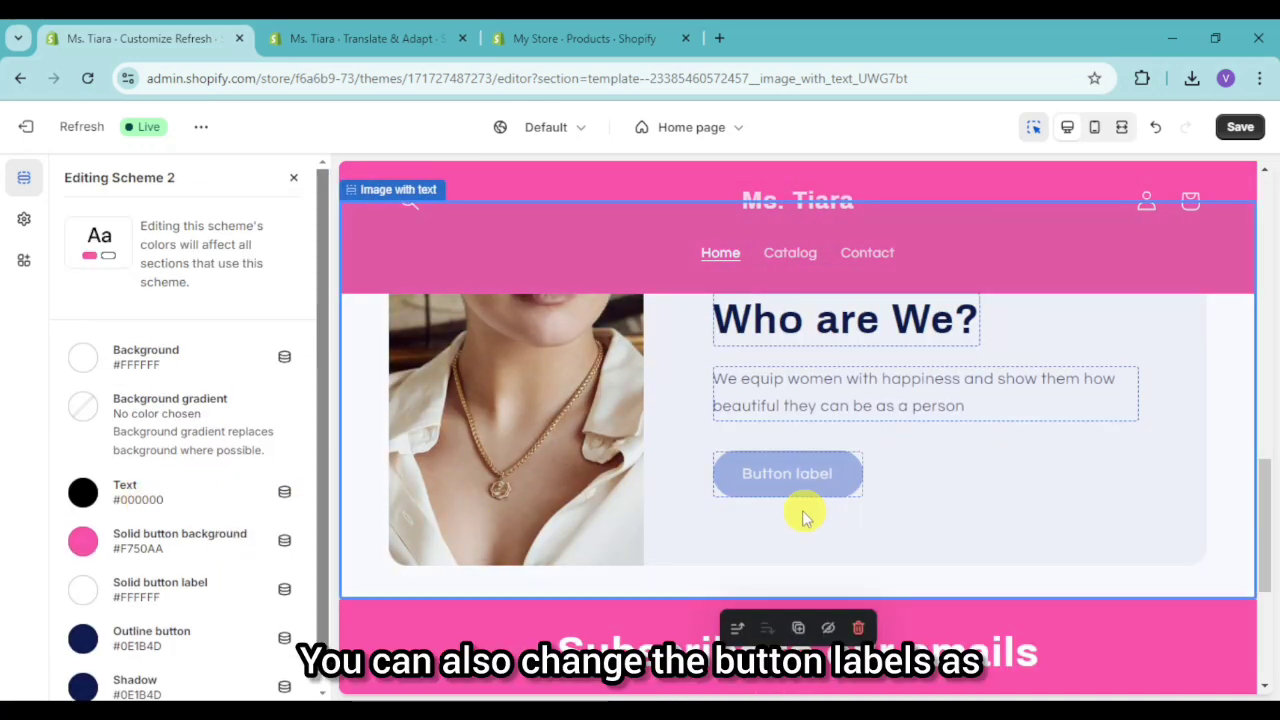
pyautogui.scroll(-1, 170, 525)
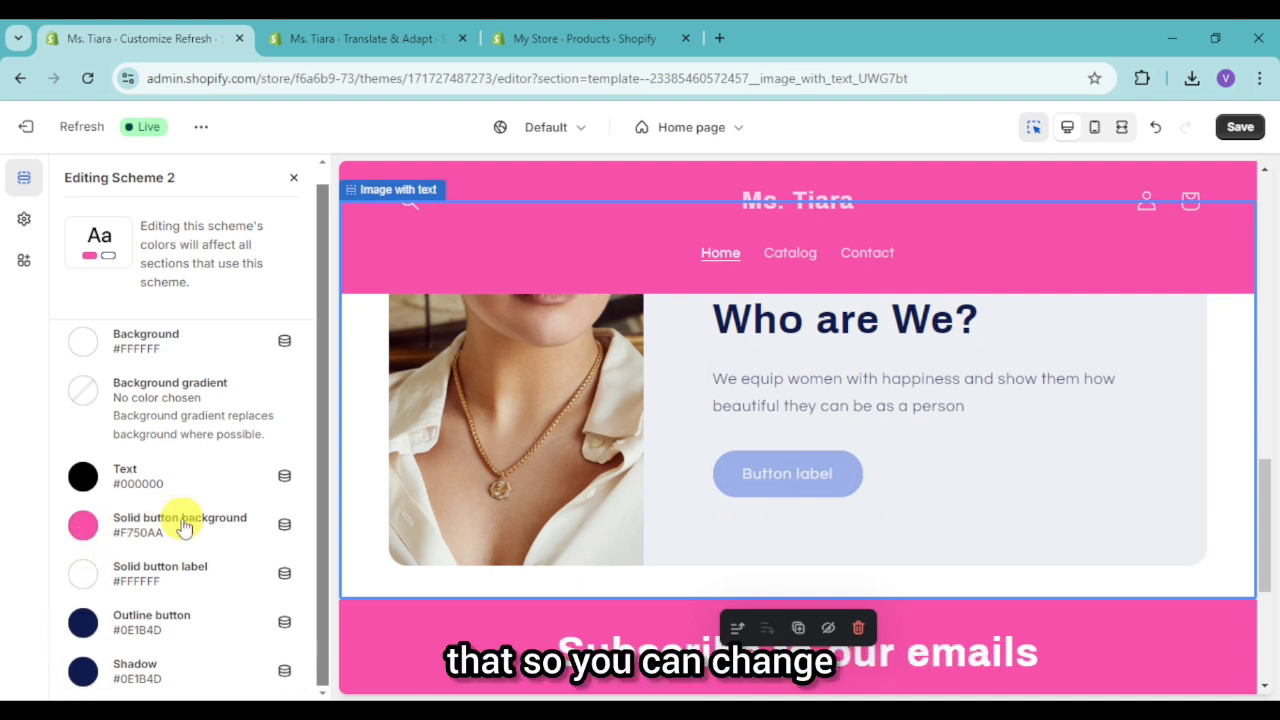
pyautogui.scroll(1, 100, 400)
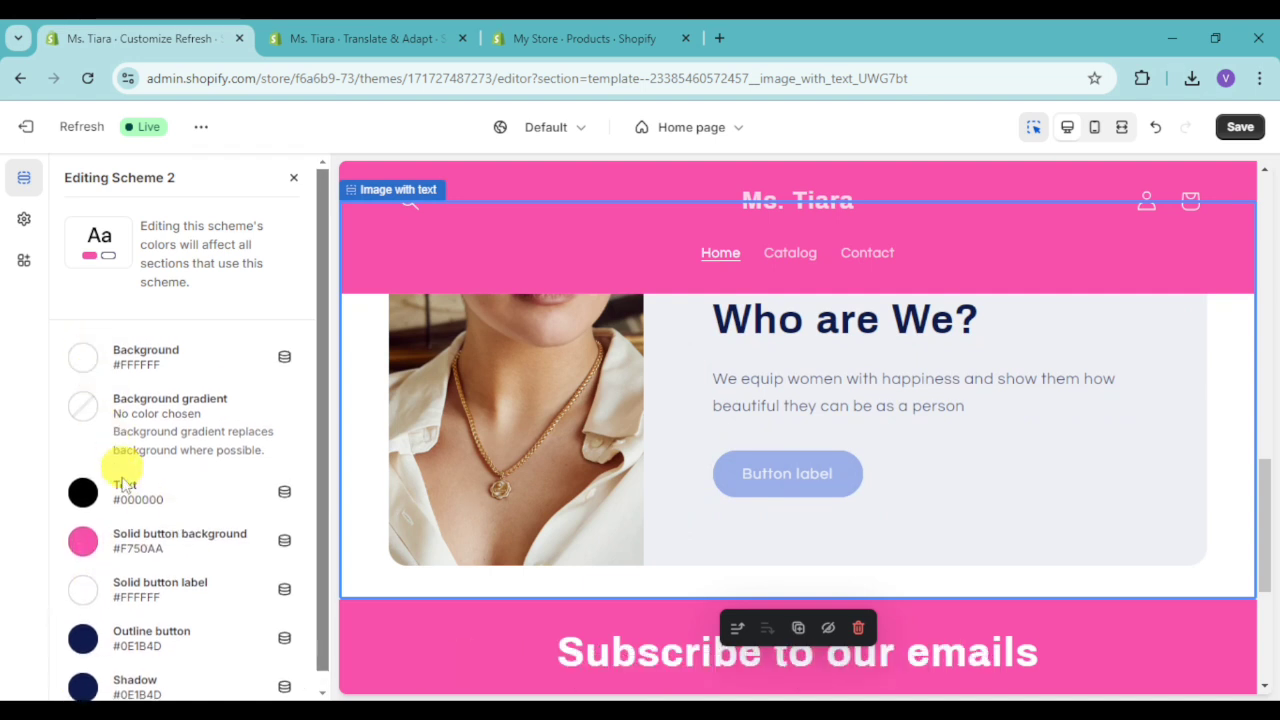
pyautogui.click(88, 588)
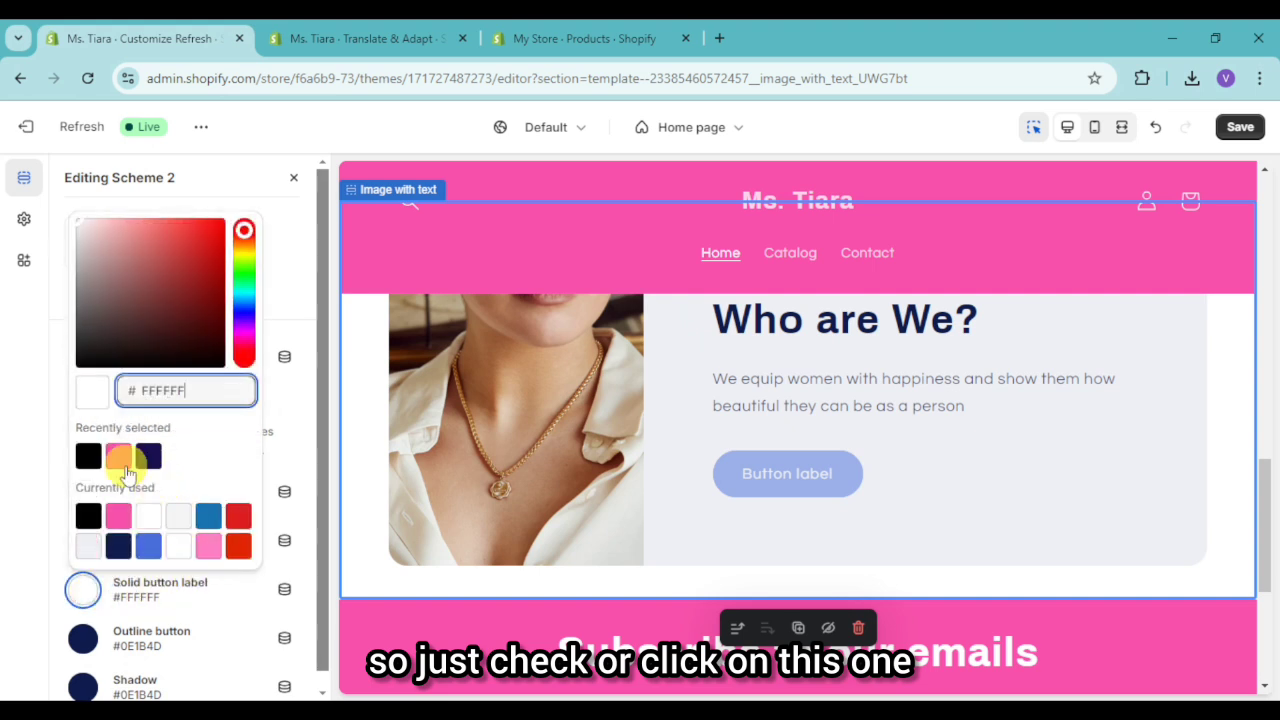
pyautogui.click(119, 457)
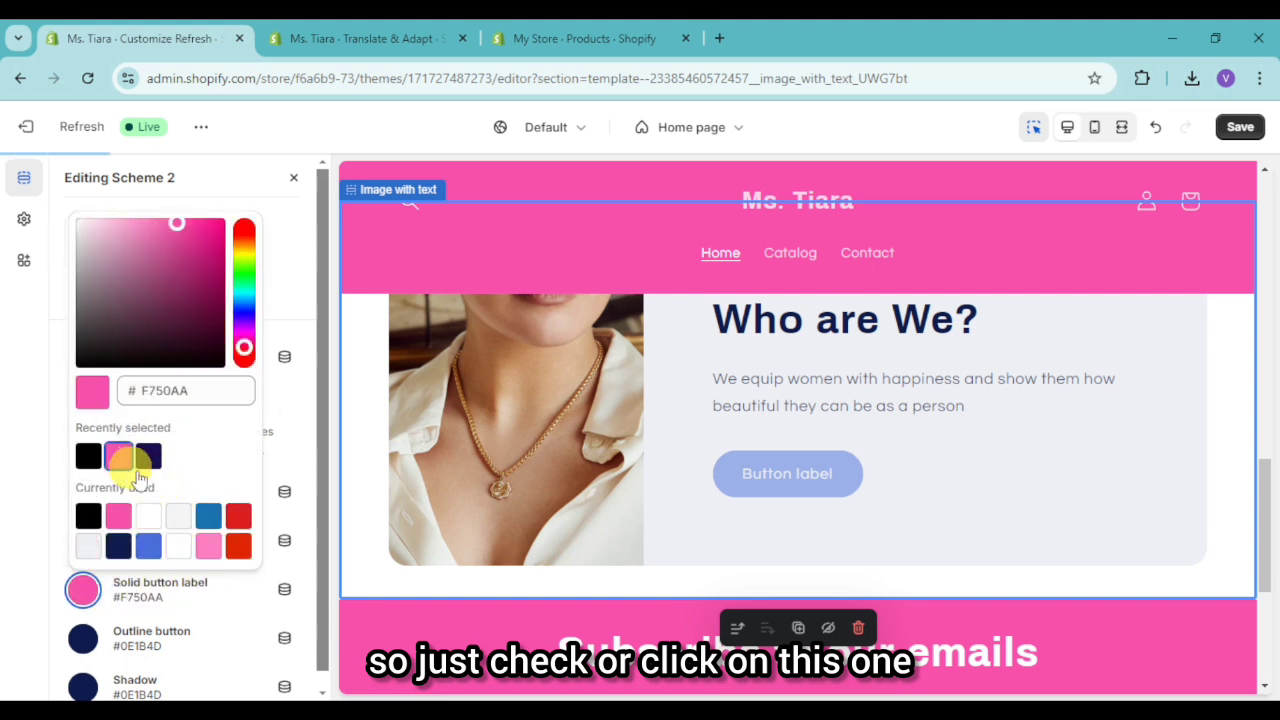
pyautogui.click(304, 443)
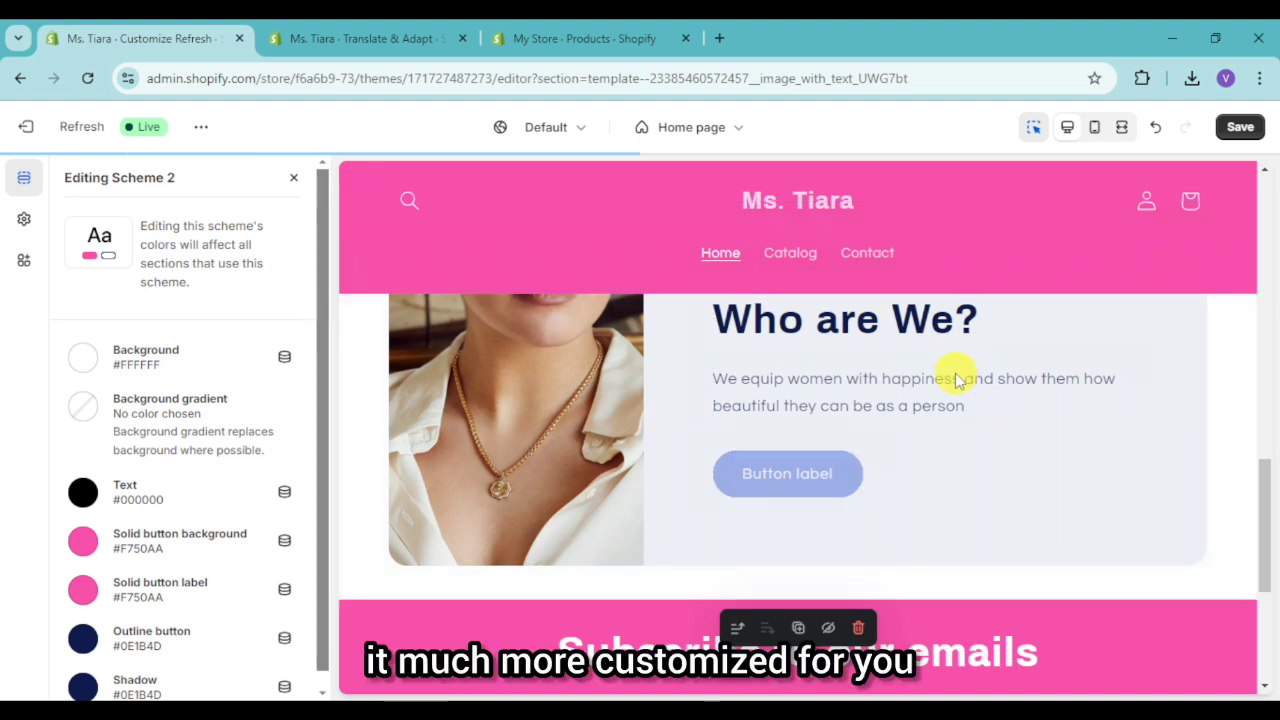
# Step: Select the Email signup section and set its top padding to 20 px
pyautogui.scroll(-5, 1035, 422)
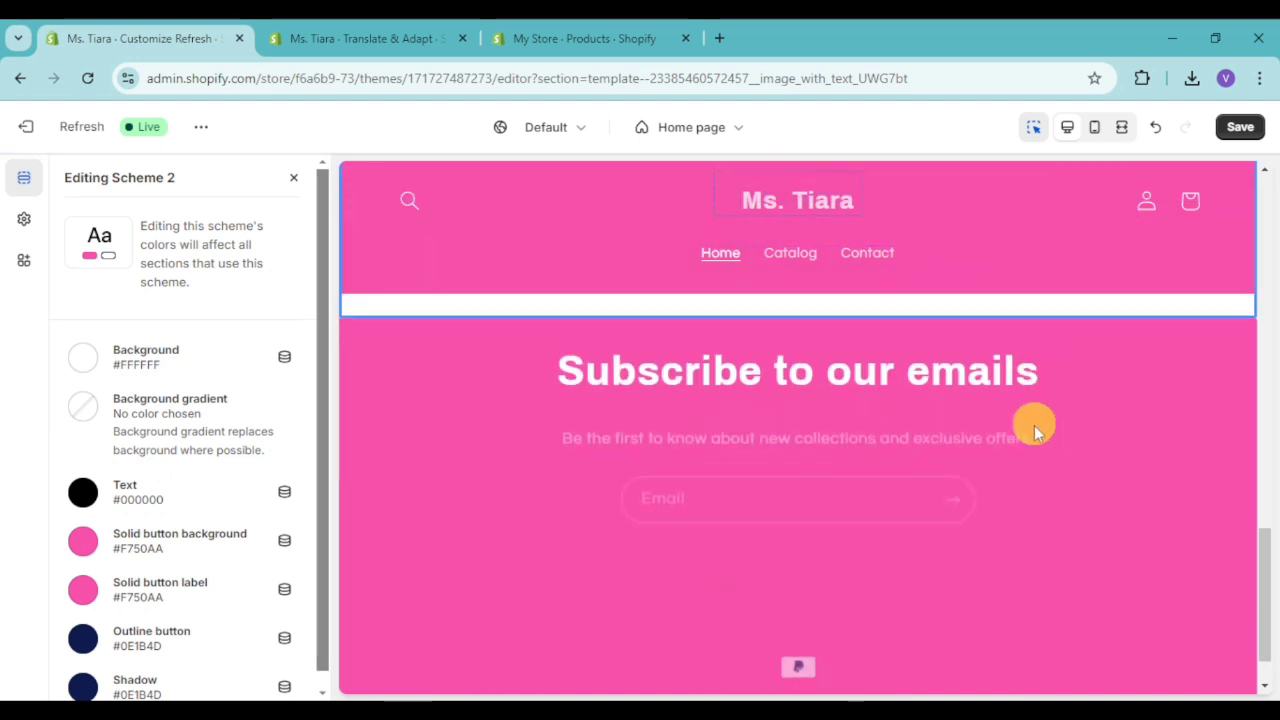
pyautogui.click(1088, 428)
pyautogui.click(1190, 403)
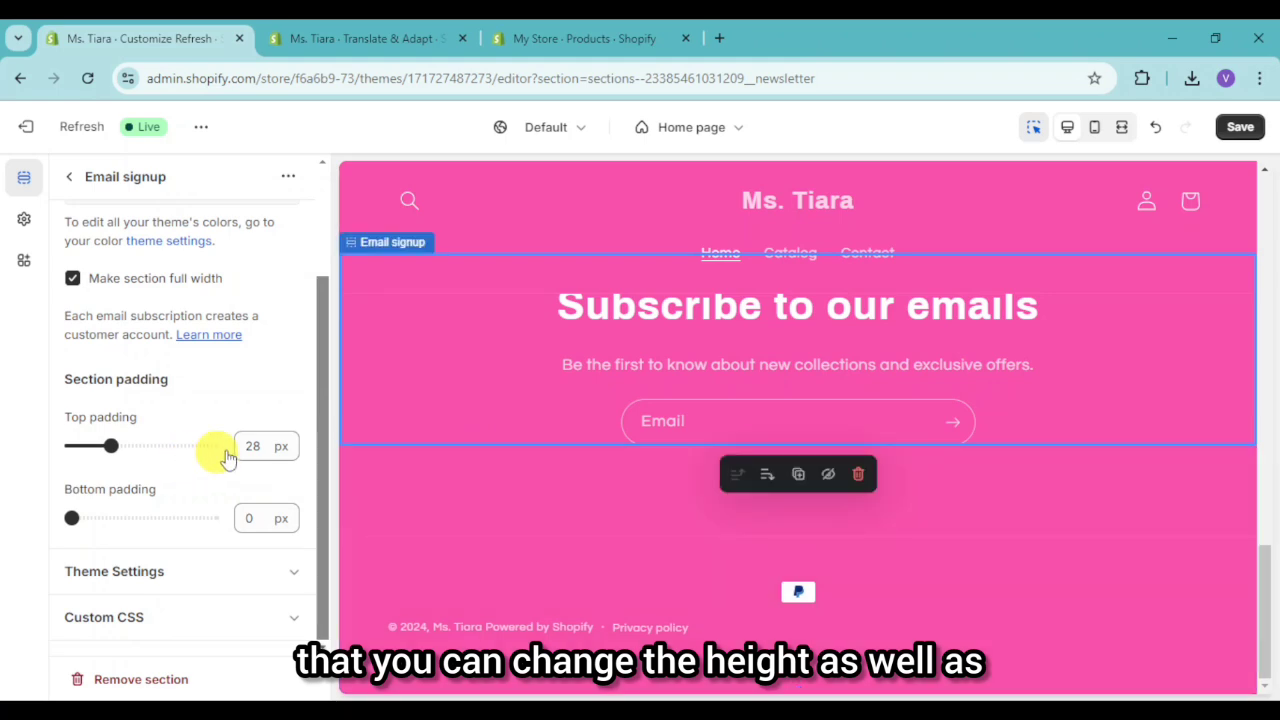
pyautogui.moveTo(110, 444); pyautogui.dragTo(98, 445)
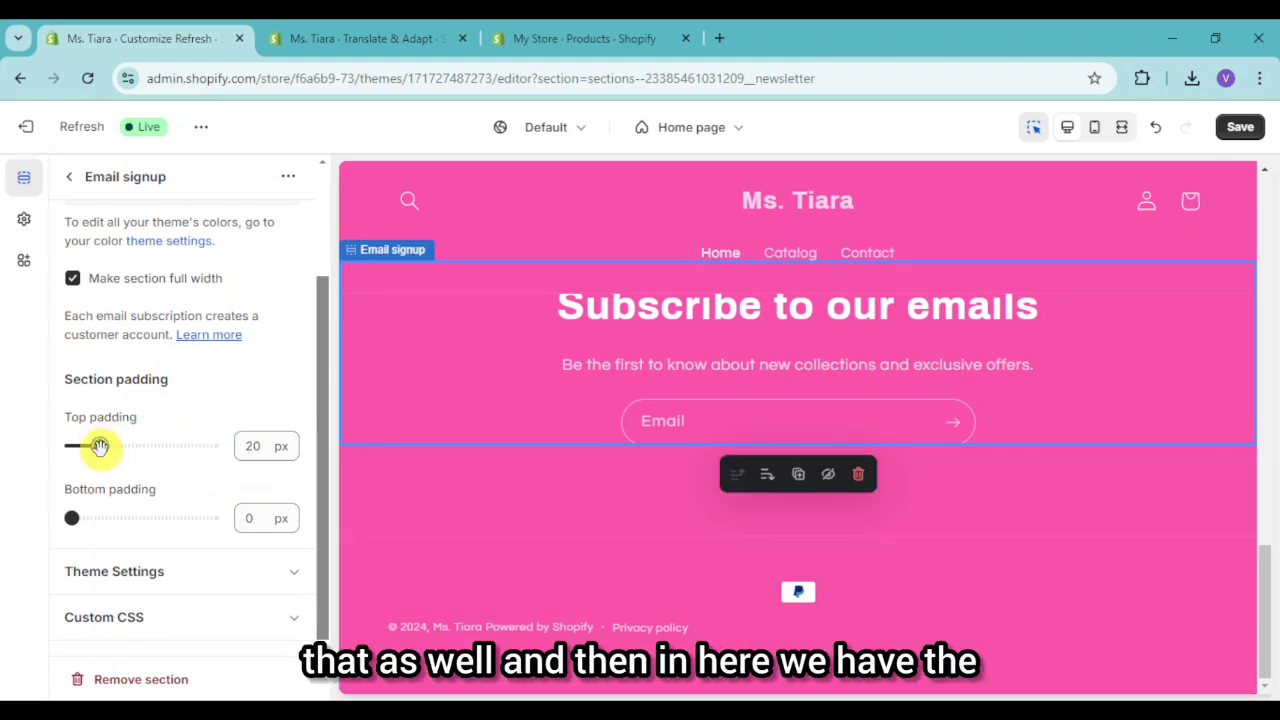
# Step: Open the theme settings linked from the Footer's social media icons option in a new browser tab and look them over
pyautogui.click(652, 510)
pyautogui.scroll(-3, 186, 443)
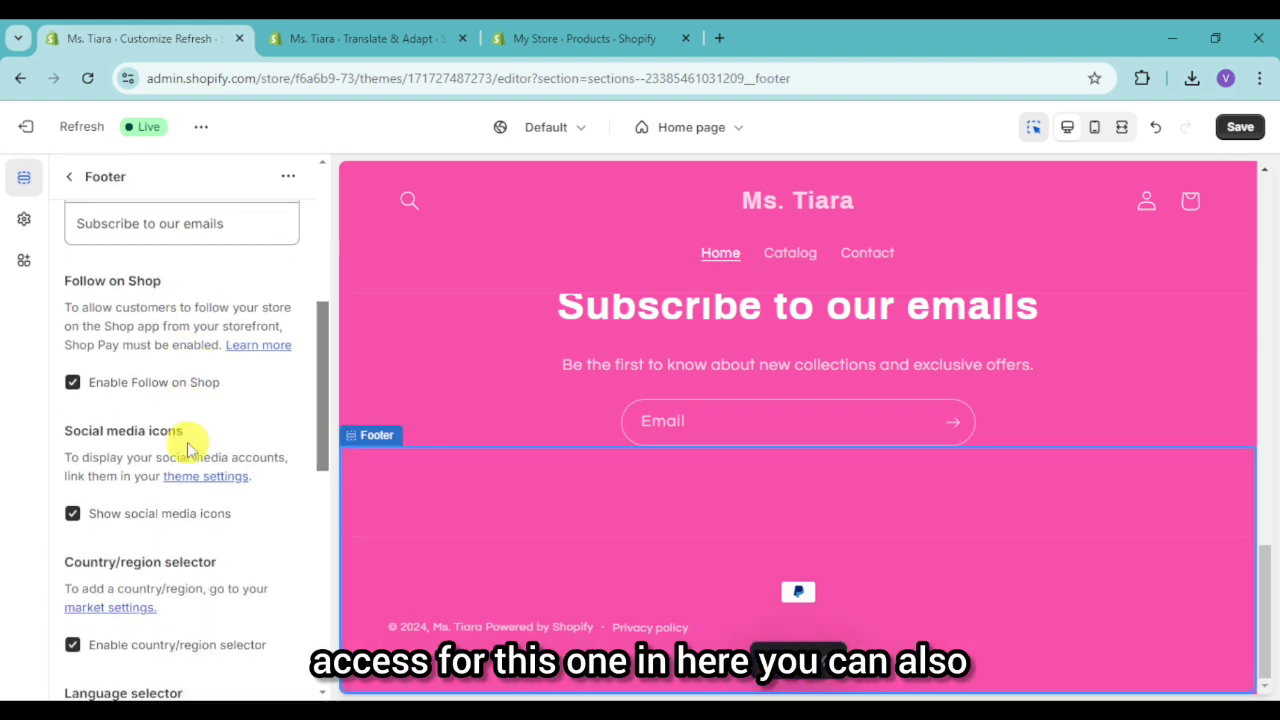
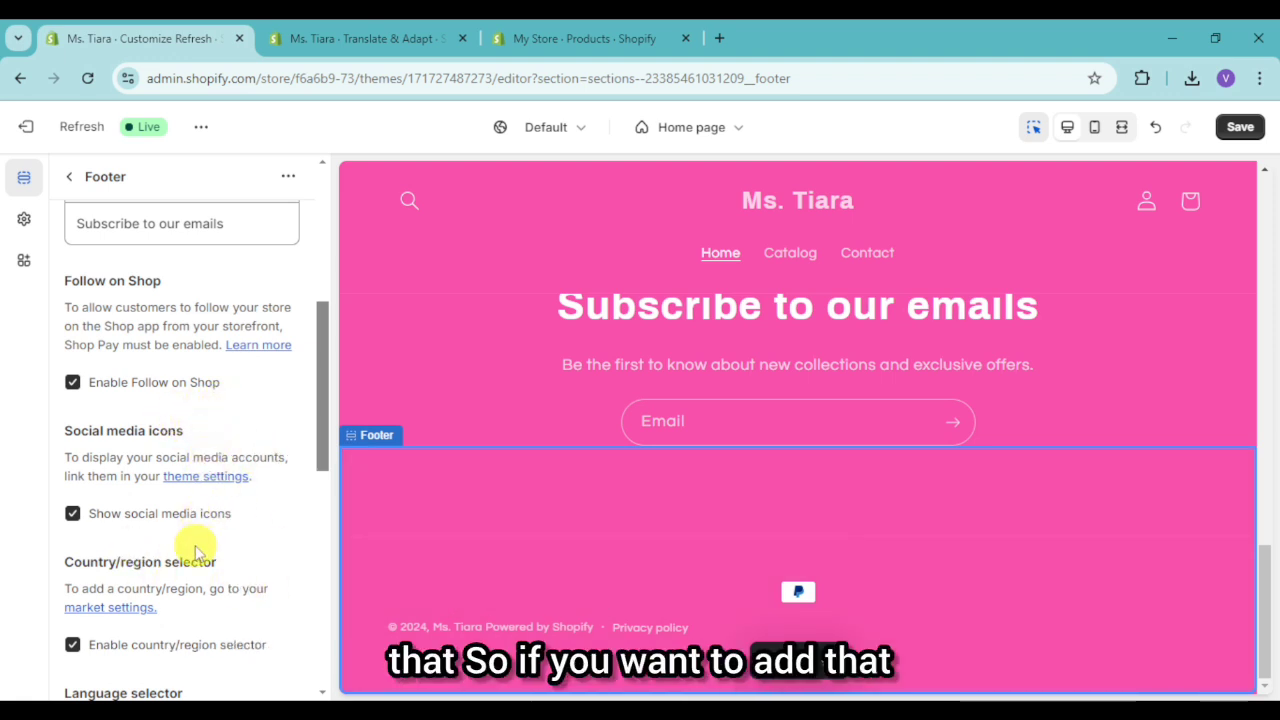
pyautogui.rightClick(210, 480)
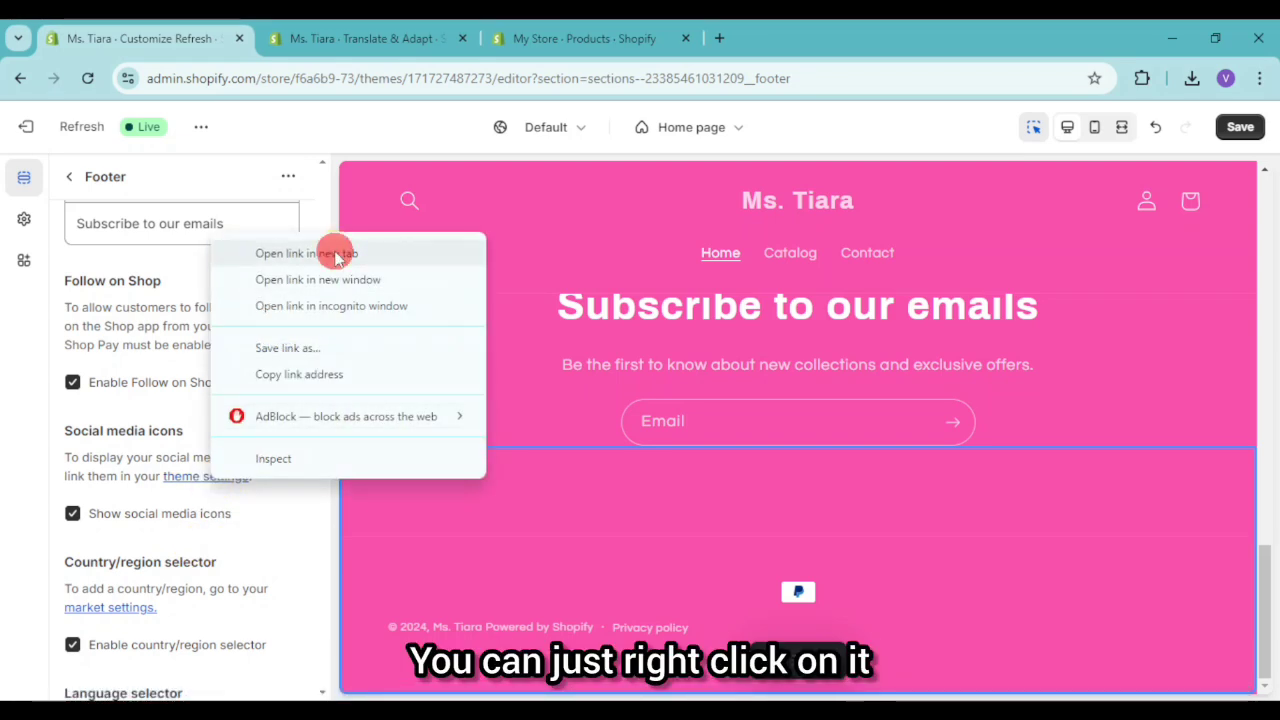
pyautogui.click(335, 253)
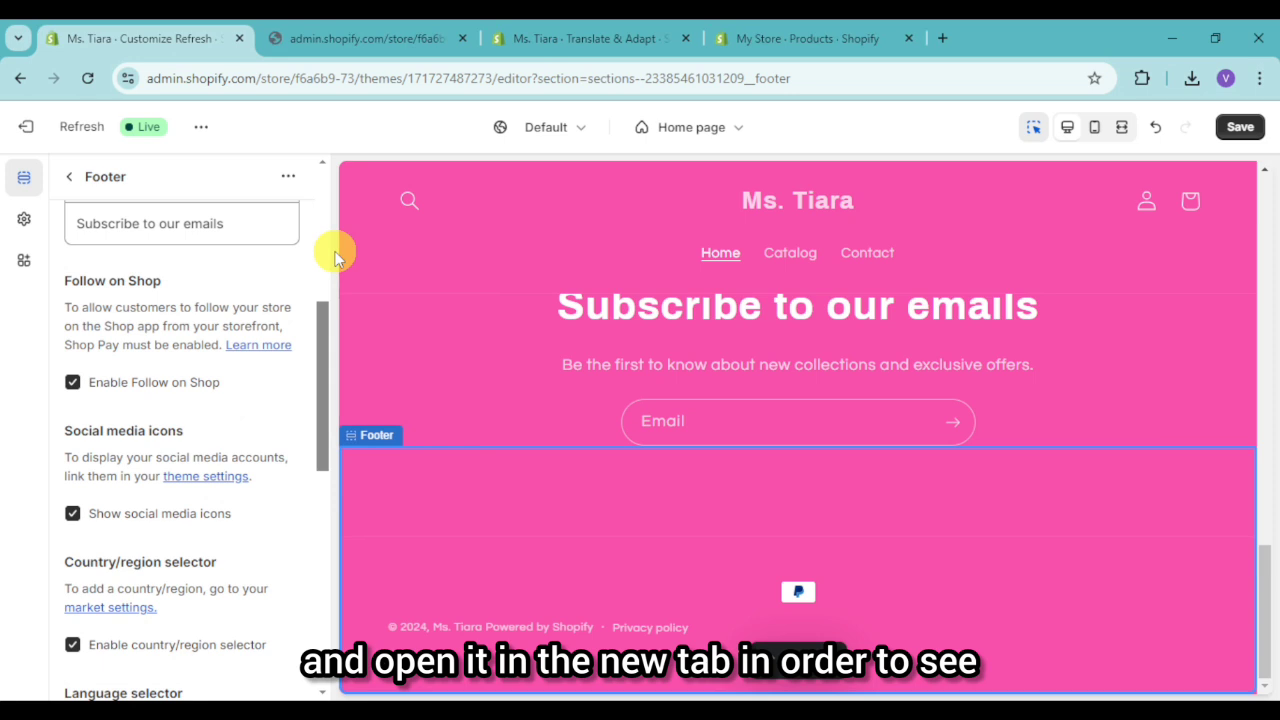
pyautogui.click(417, 38)
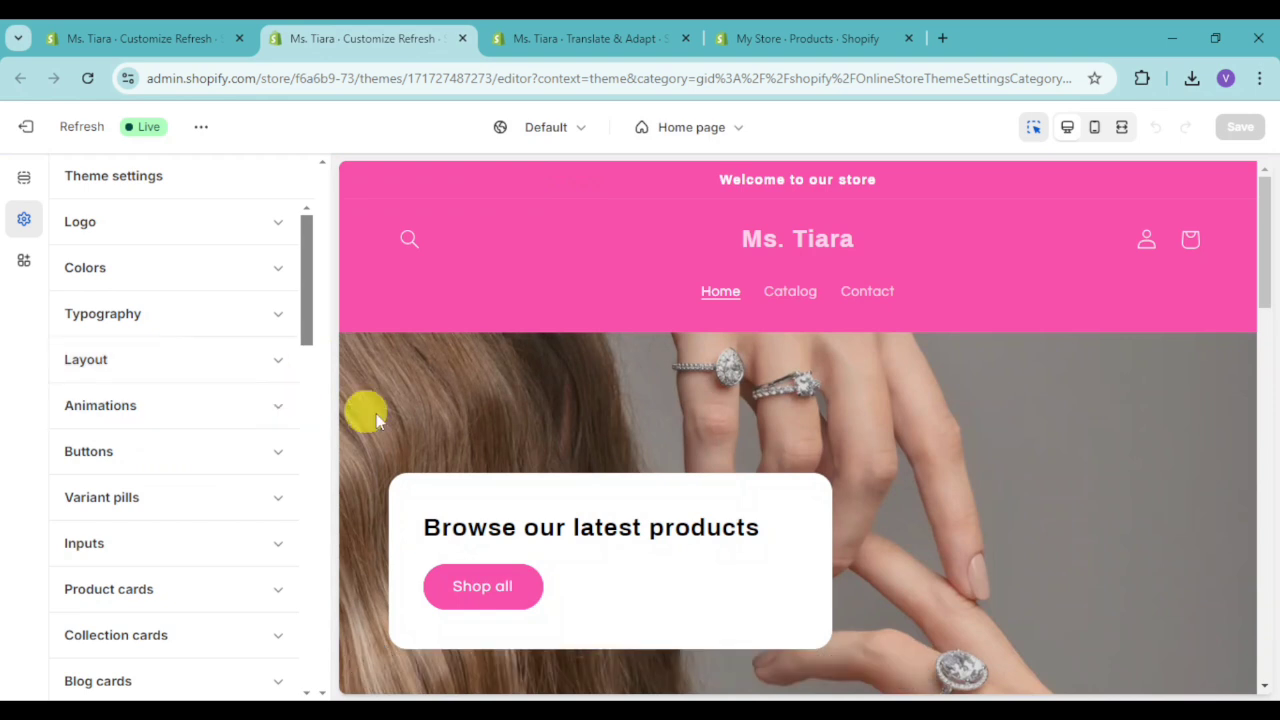
pyautogui.scroll(-15, 561, 447)
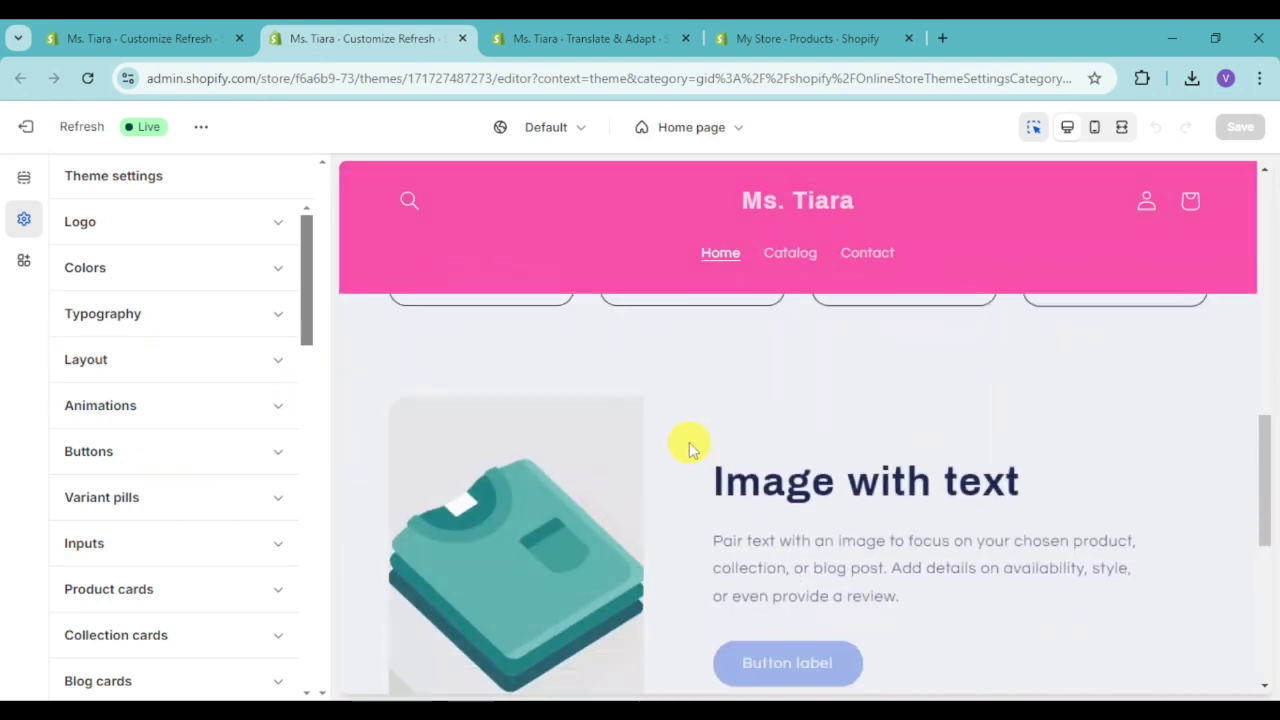
pyautogui.scroll(10, 689, 445)
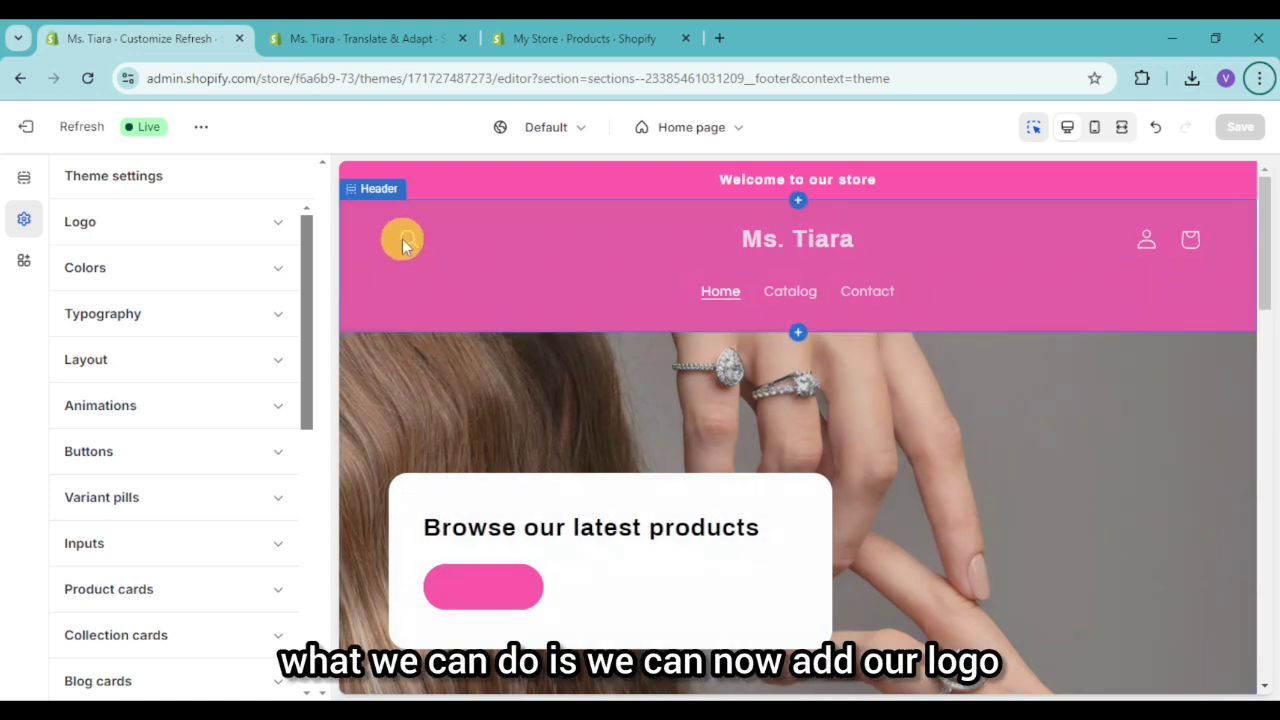
# Step: Upload the Ivory Black Luxury Minimalist Personal Name Logo image and use it as the store logo in the theme settings
pyautogui.click(266, 226)
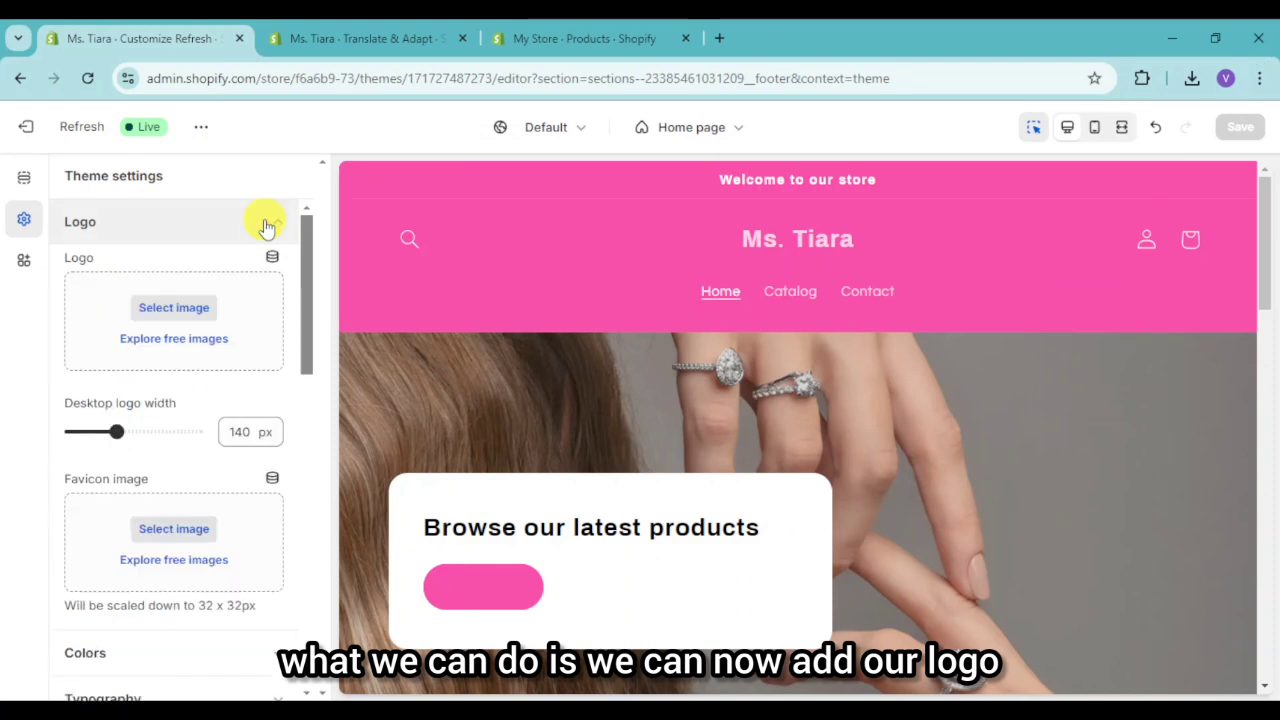
pyautogui.click(174, 309)
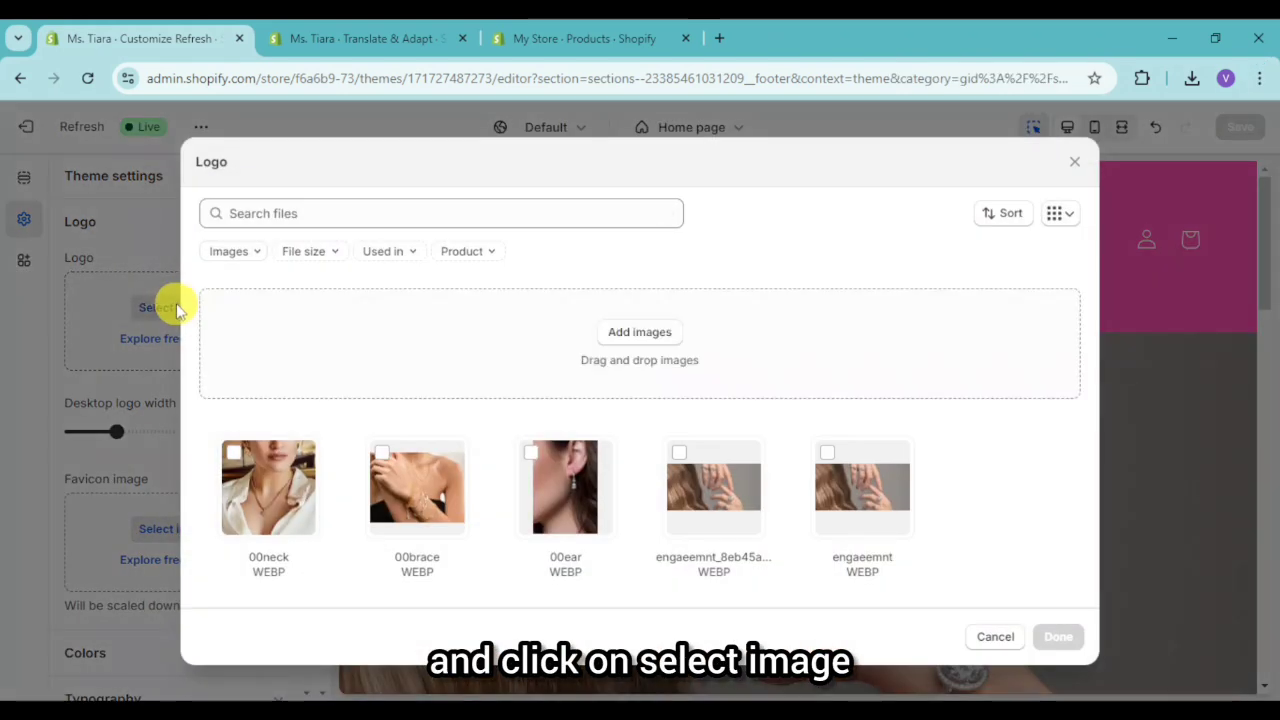
pyautogui.click(639, 332)
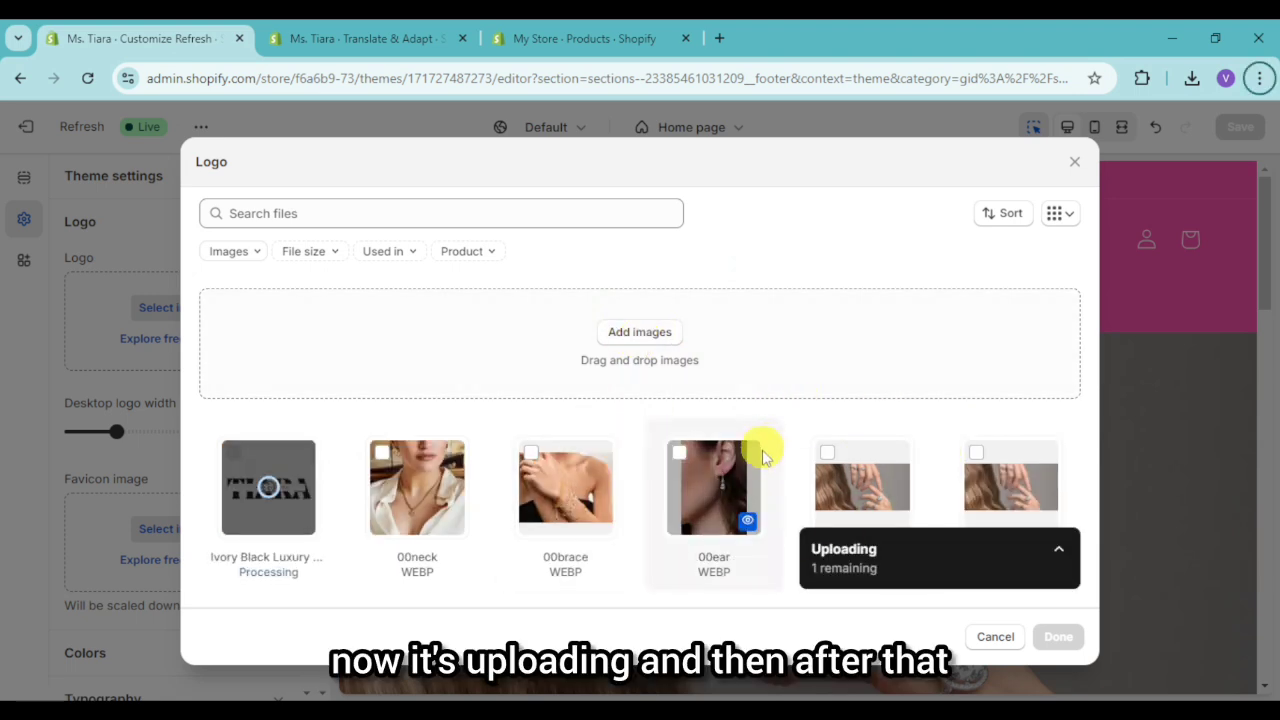
pyautogui.click(1057, 637)
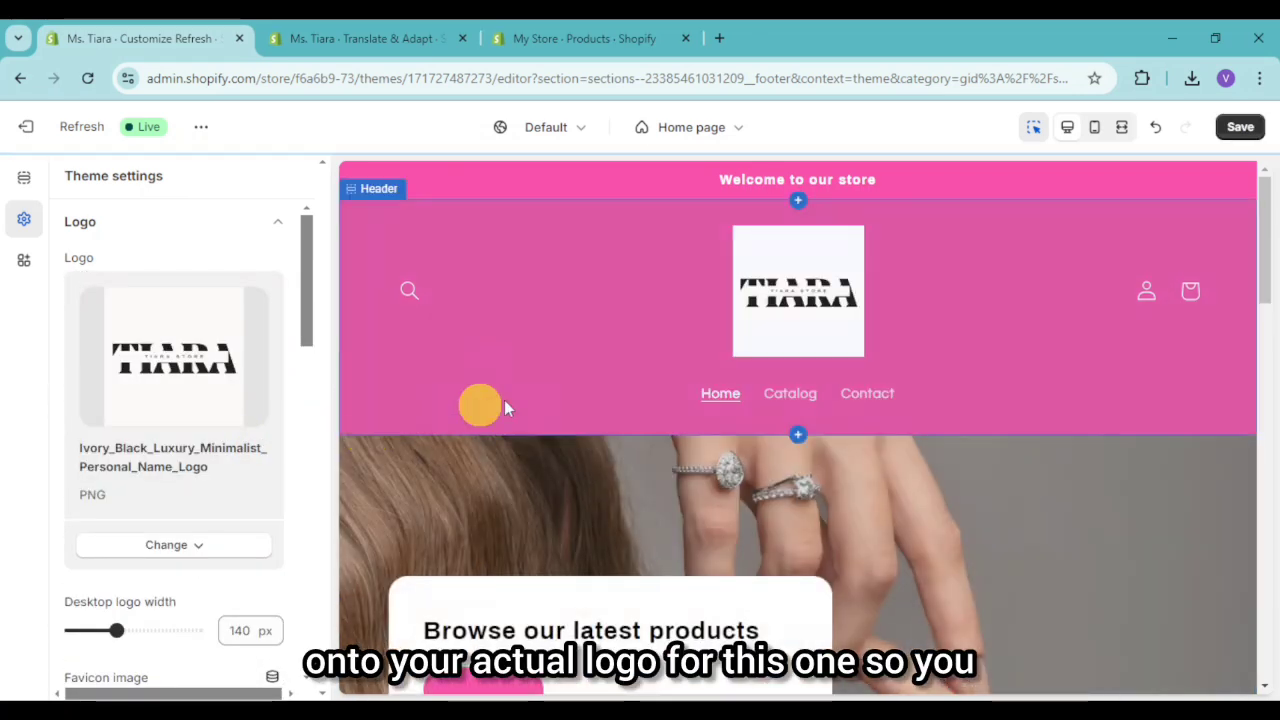
# Step: Set the desktop logo width to 50 px
pyautogui.scroll(-1, 208, 486)
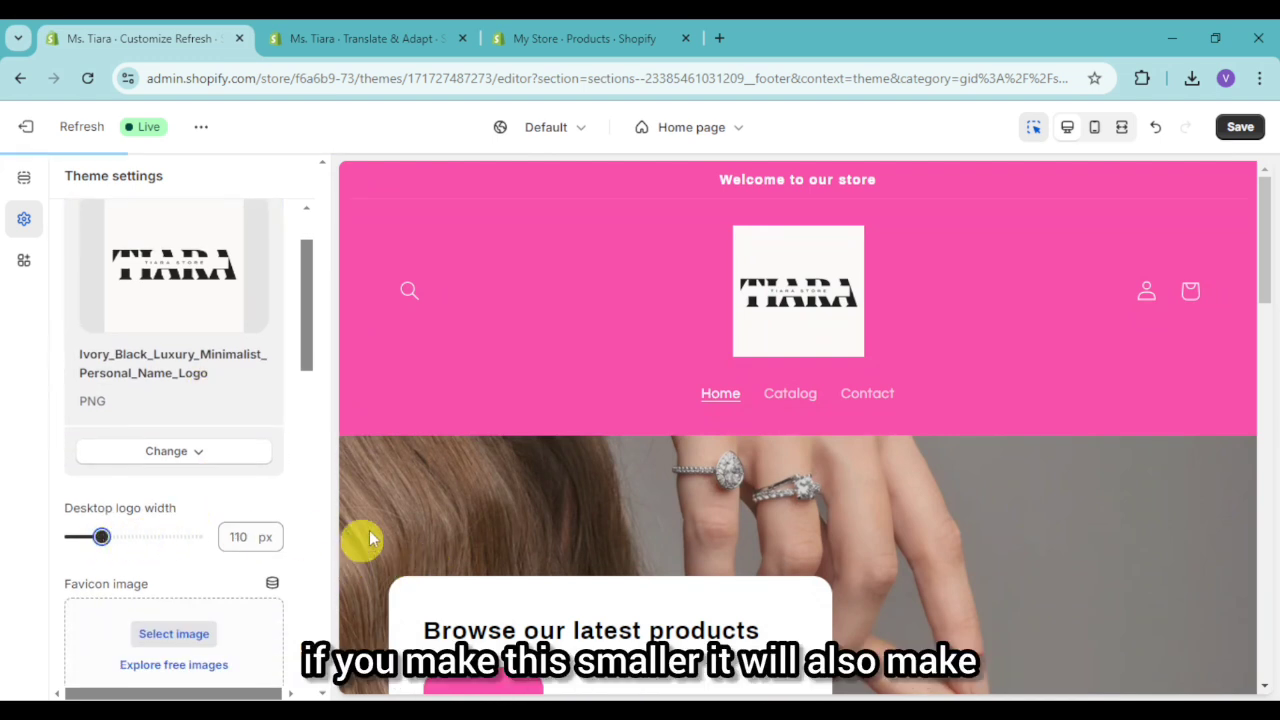
pyautogui.scroll(-2, 151, 554)
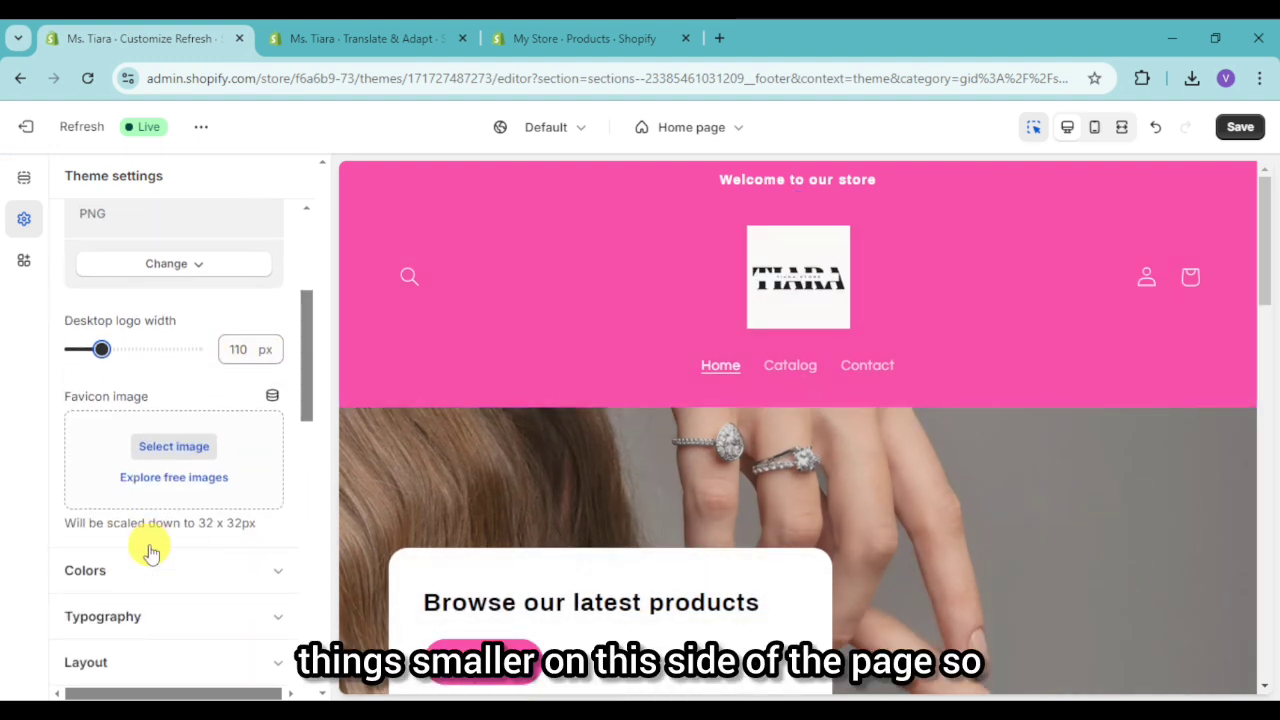
pyautogui.scroll(1, 151, 554)
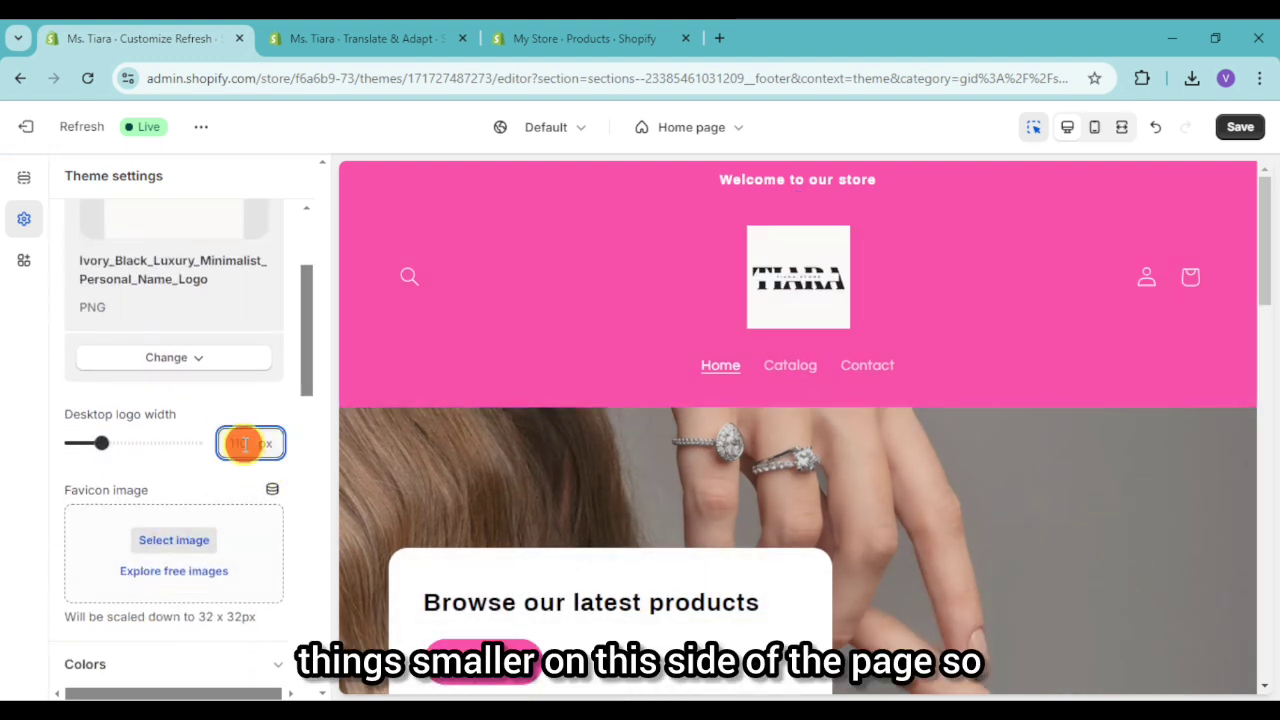
pyautogui.click(244, 444)
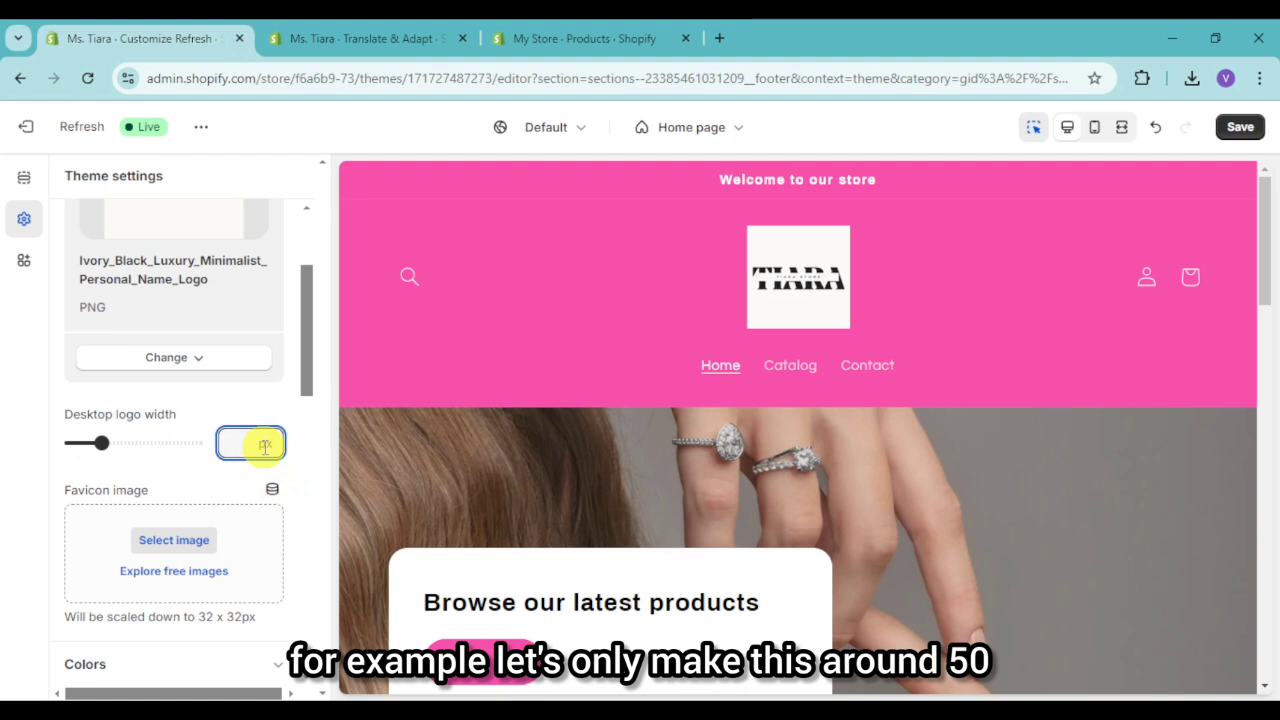
pyautogui.write('50')
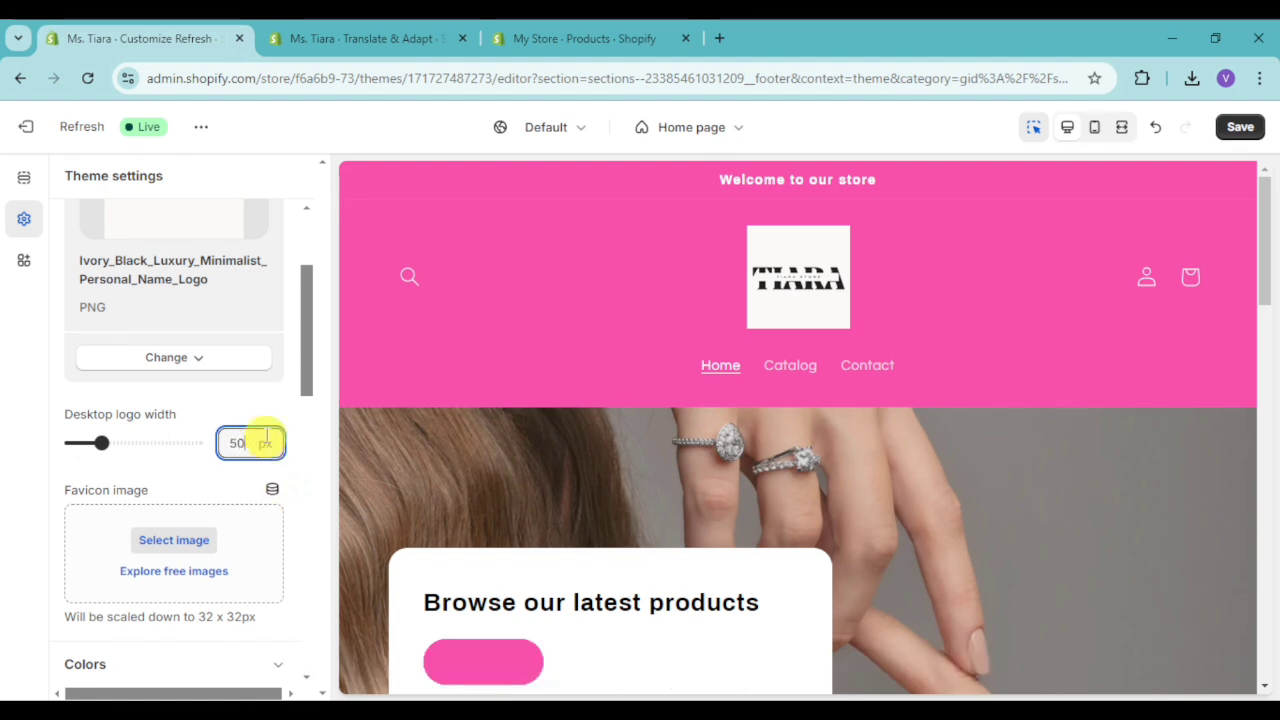
pyautogui.click(279, 411)
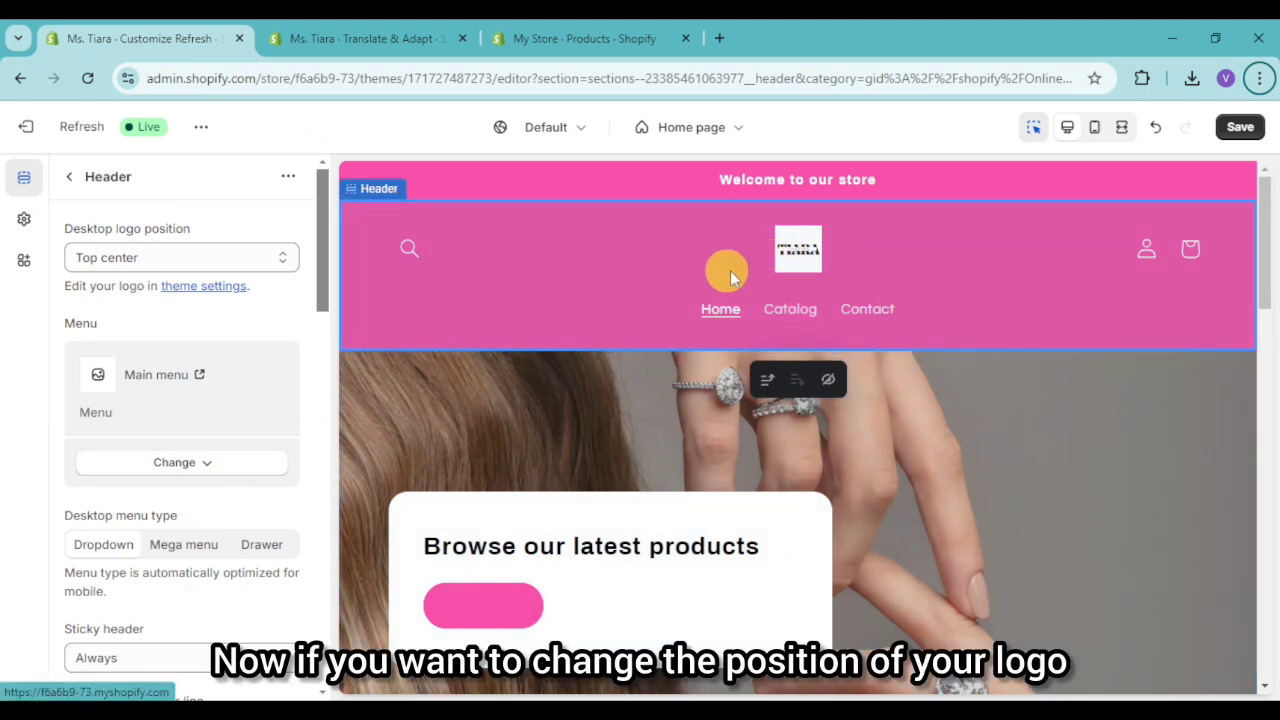
# Step: Set the header's desktop logo position to Middle left
pyautogui.click(251, 251)
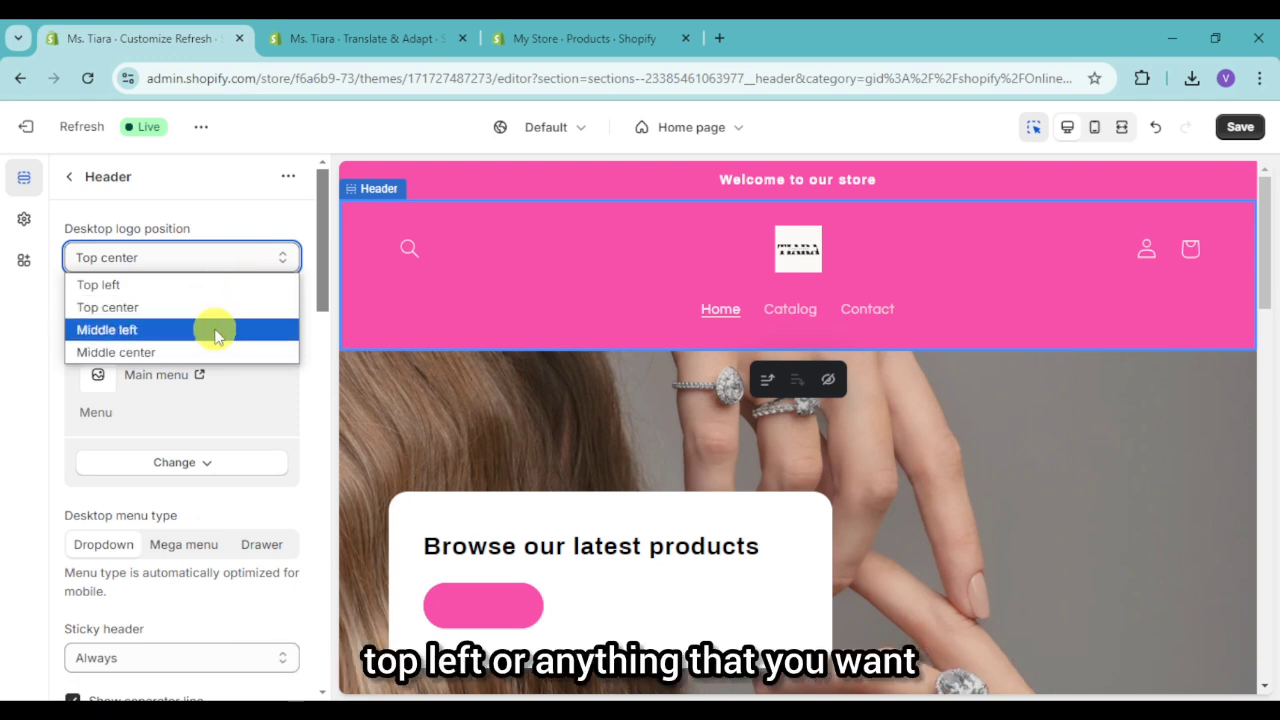
pyautogui.click(216, 334)
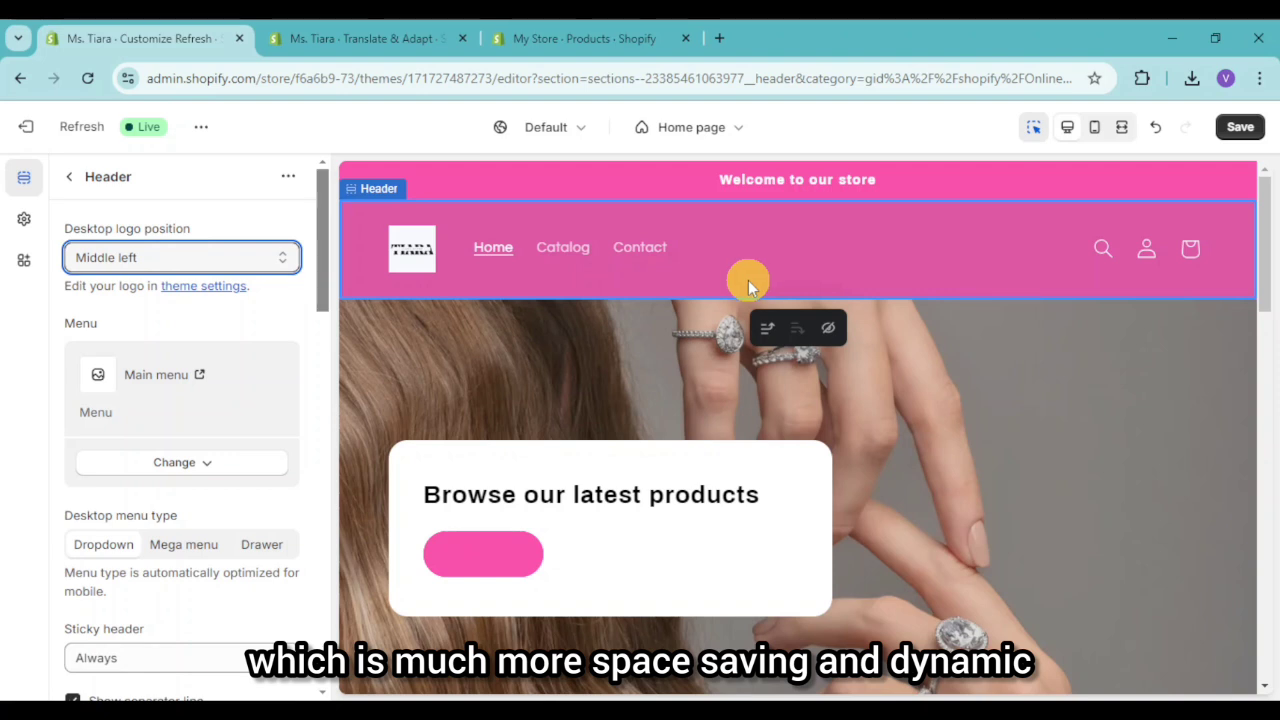
# Step: Set the uploaded Ivory_Black_Luxury_Minimalist_Personal_Name_Logo picture as the favicon image in the theme's logo settings
pyautogui.click(24, 218)
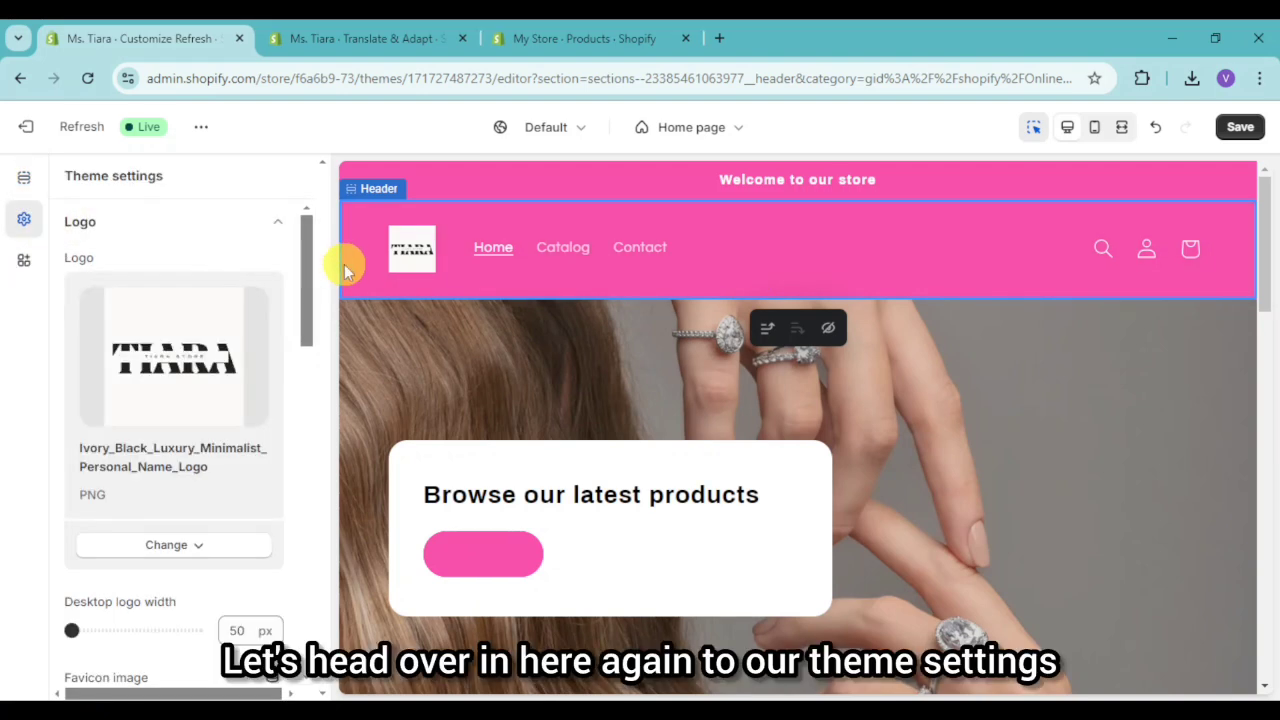
pyautogui.click(284, 240)
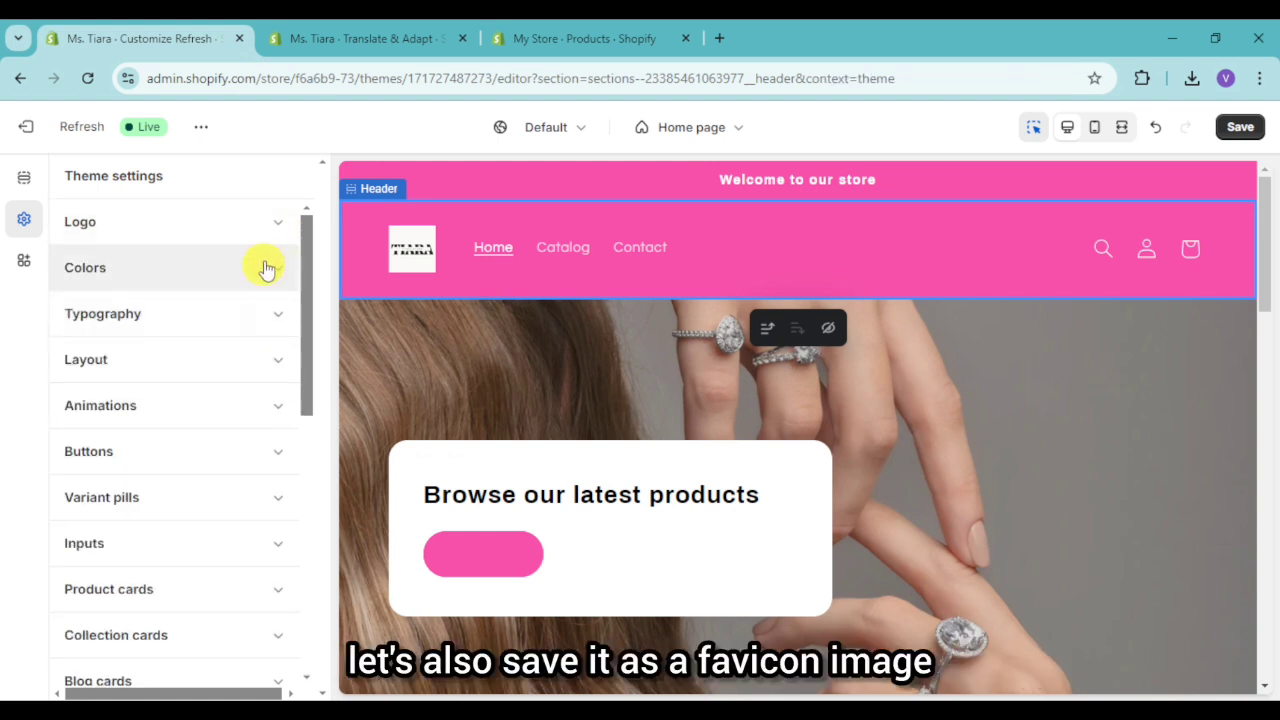
pyautogui.click(274, 224)
pyautogui.scroll(-3, 178, 588)
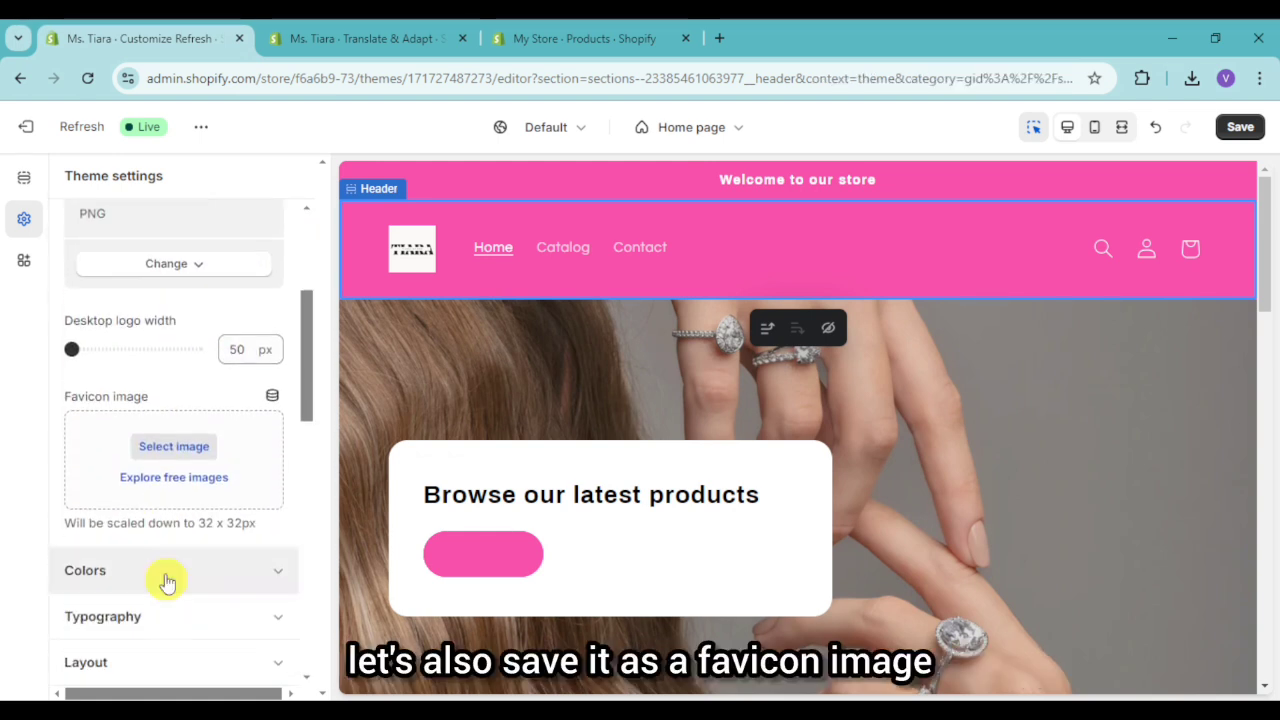
pyautogui.click(178, 447)
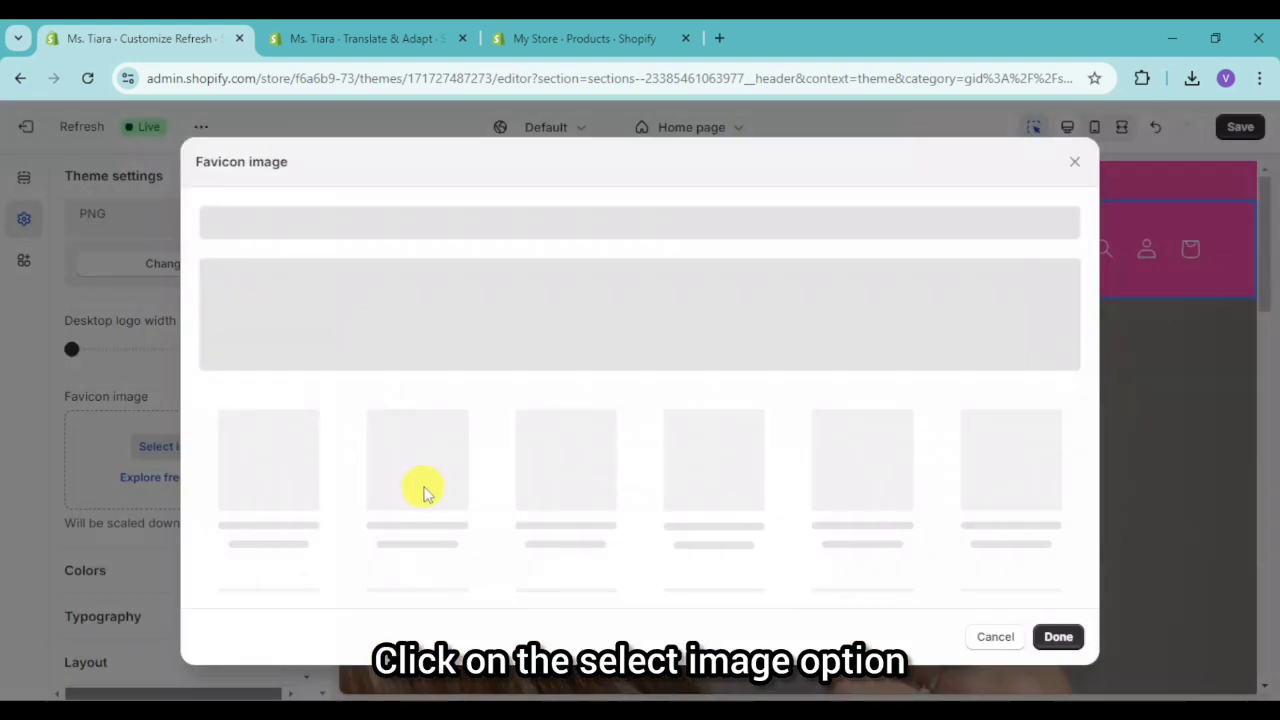
pyautogui.click(255, 508)
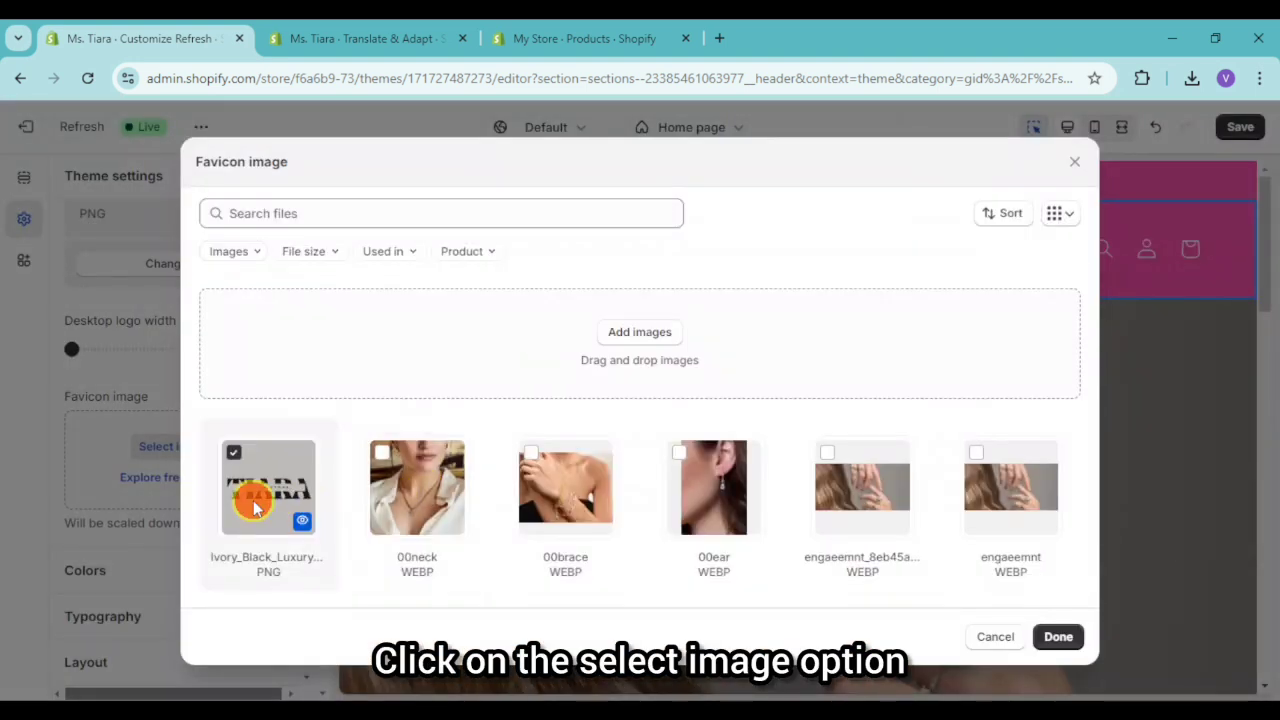
pyautogui.click(1060, 646)
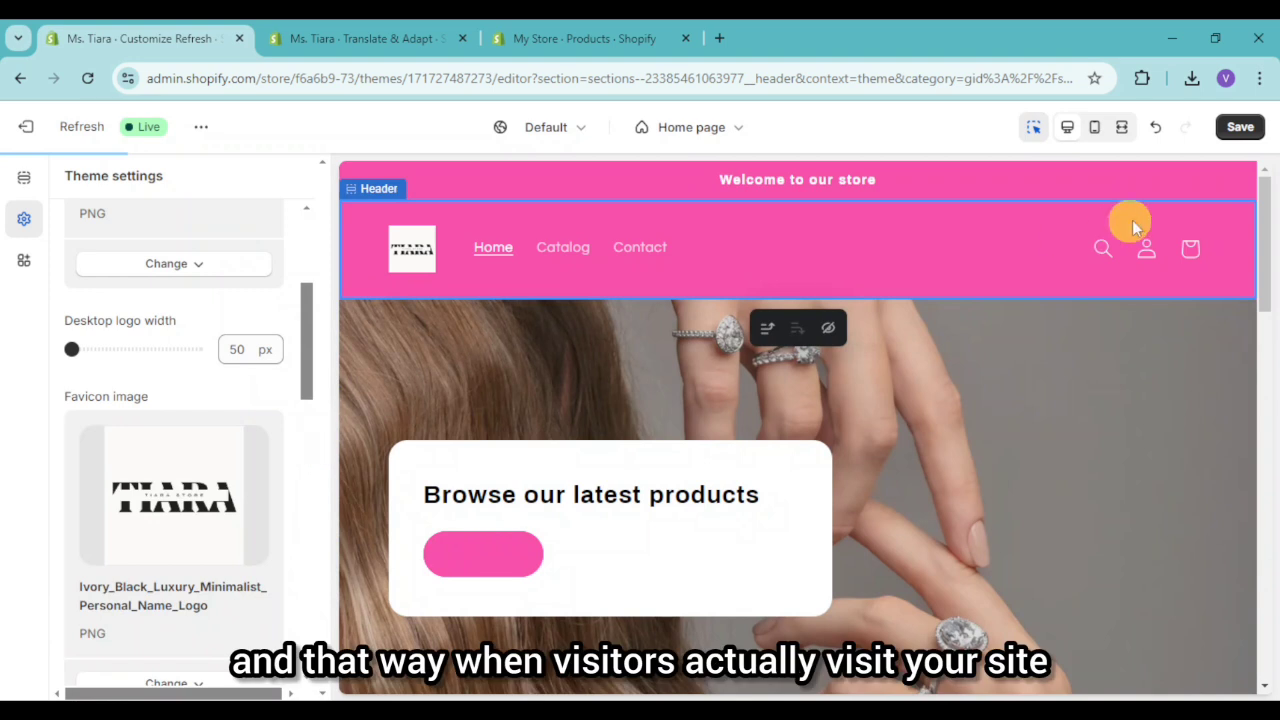
# Step: Save the theme changes and collapse the logo settings
pyautogui.click(1237, 132)
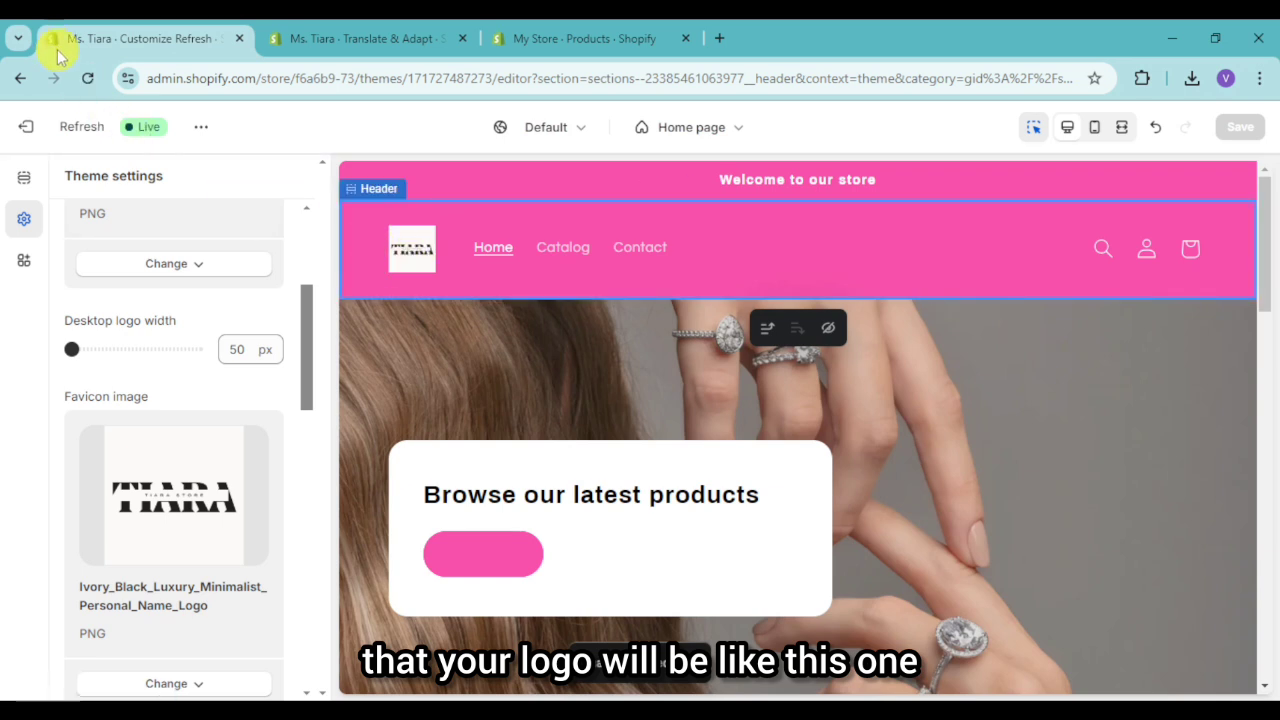
pyautogui.scroll(3, 240, 340)
pyautogui.click(280, 222)
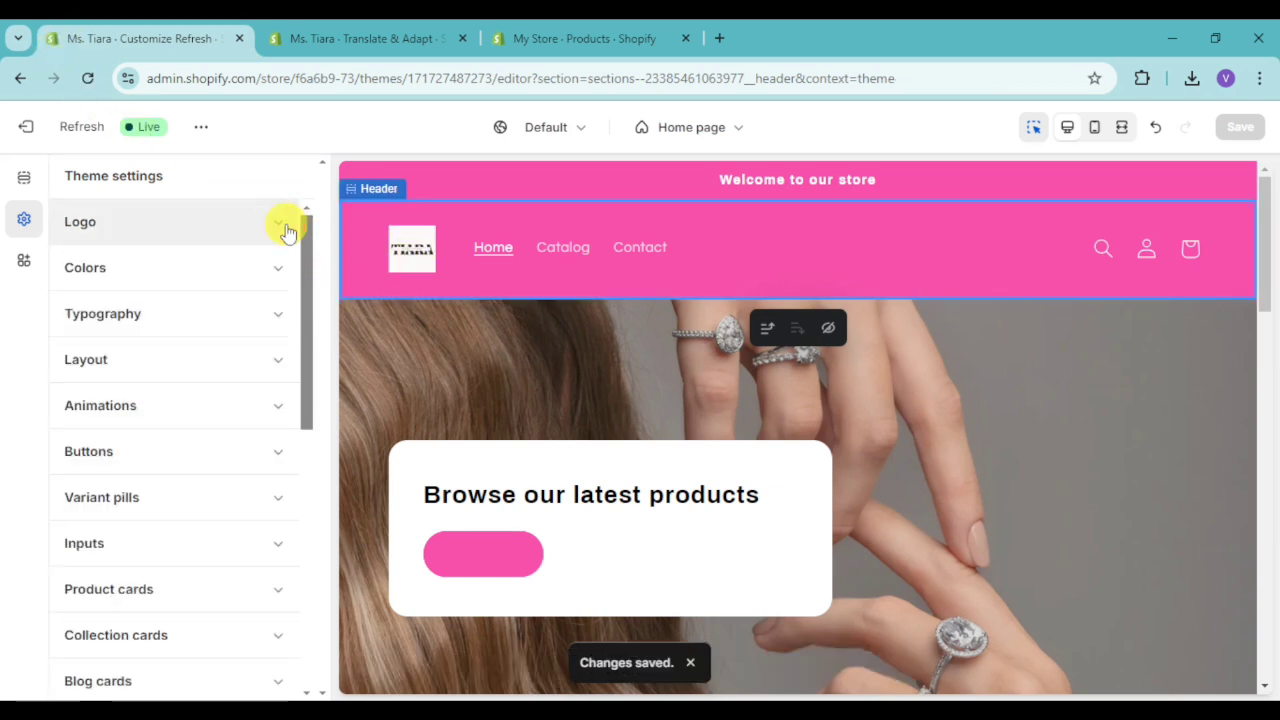
# Step: Examine the store's available color schemes in the theme settings
pyautogui.click(272, 278)
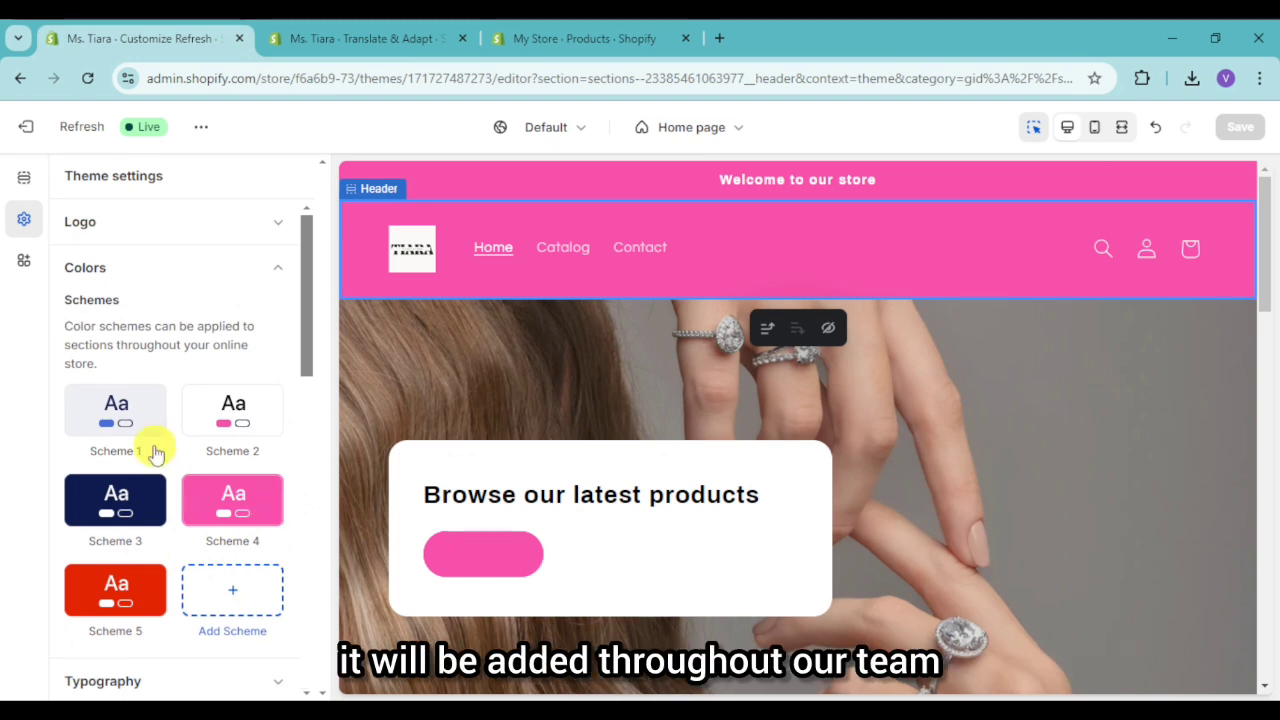
pyautogui.rightClick(124, 522)
pyautogui.click(50, 476)
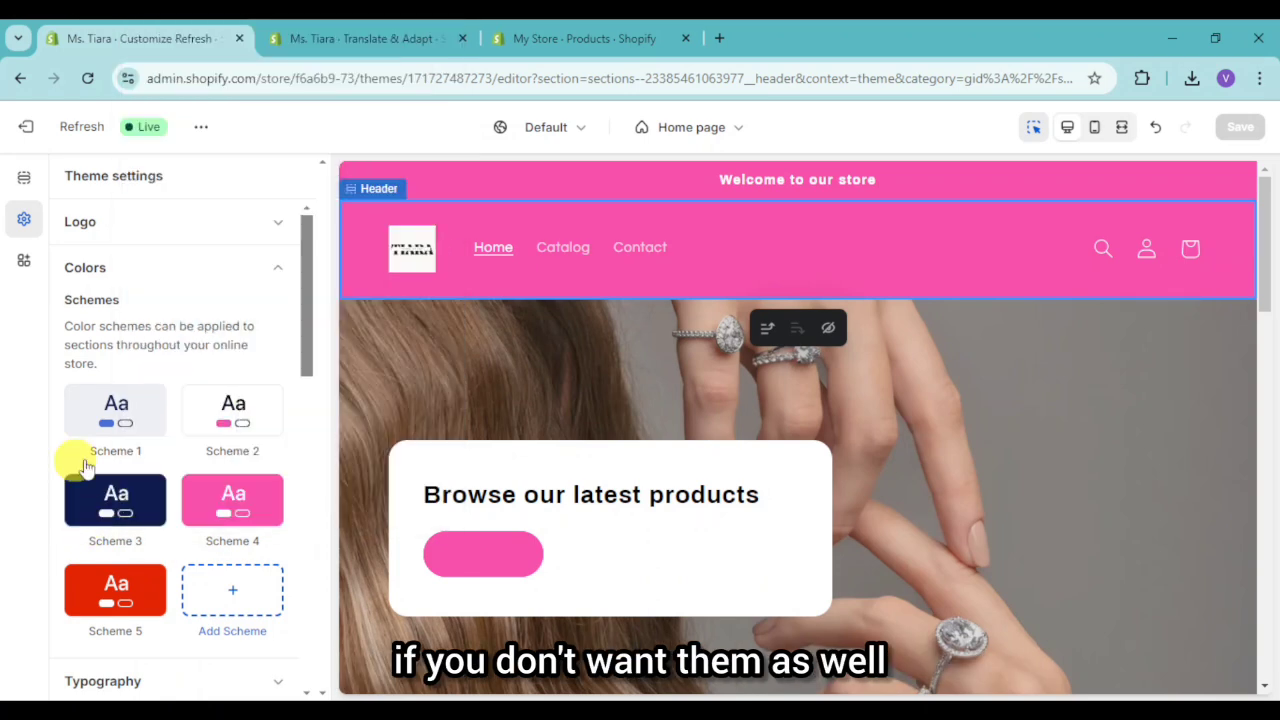
pyautogui.click(286, 270)
# Step: Preview Abril Fatface for the headings, and set the headings font to Antique Olive in the typography settings
pyautogui.click(262, 312)
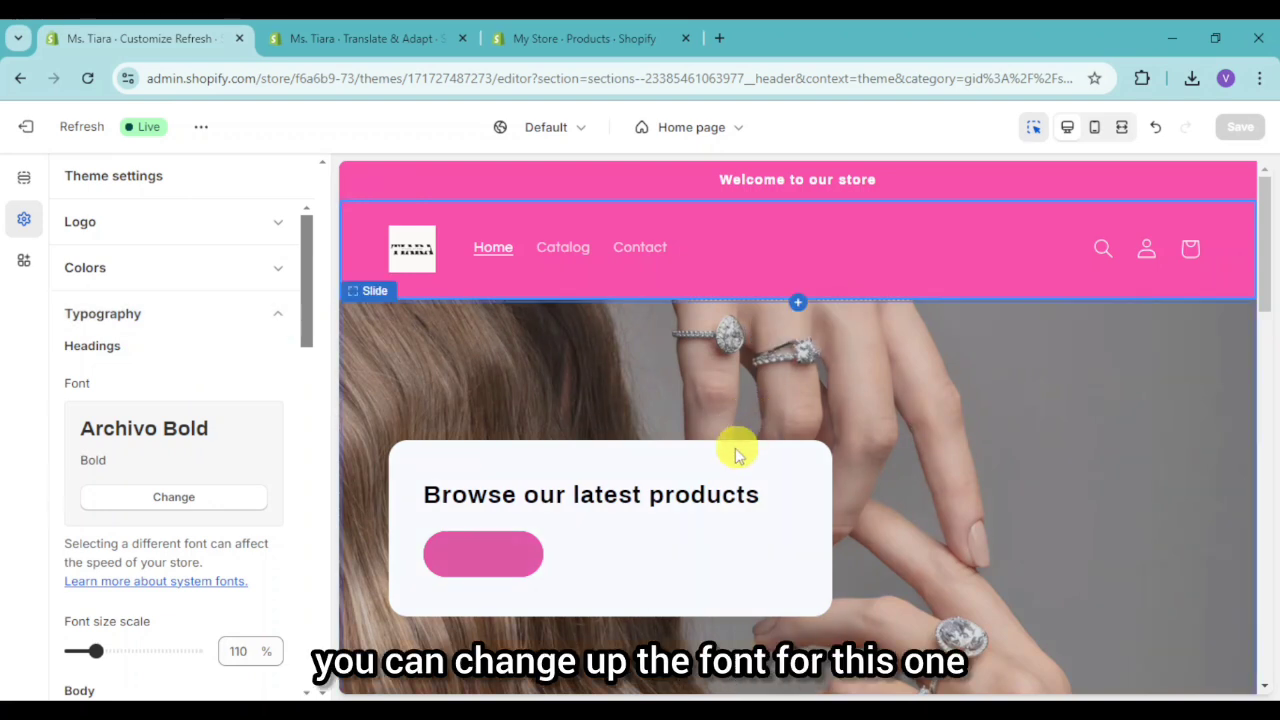
pyautogui.click(171, 497)
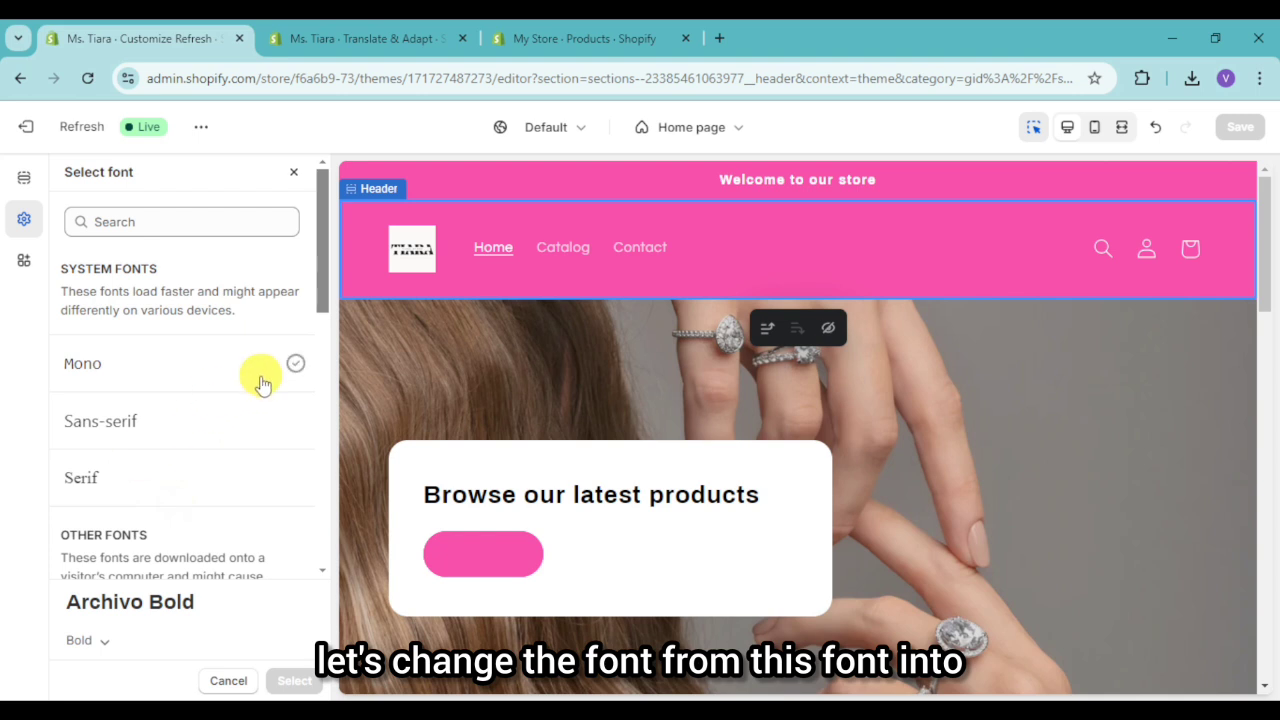
pyautogui.scroll(-4, 260, 385)
pyautogui.click(162, 345)
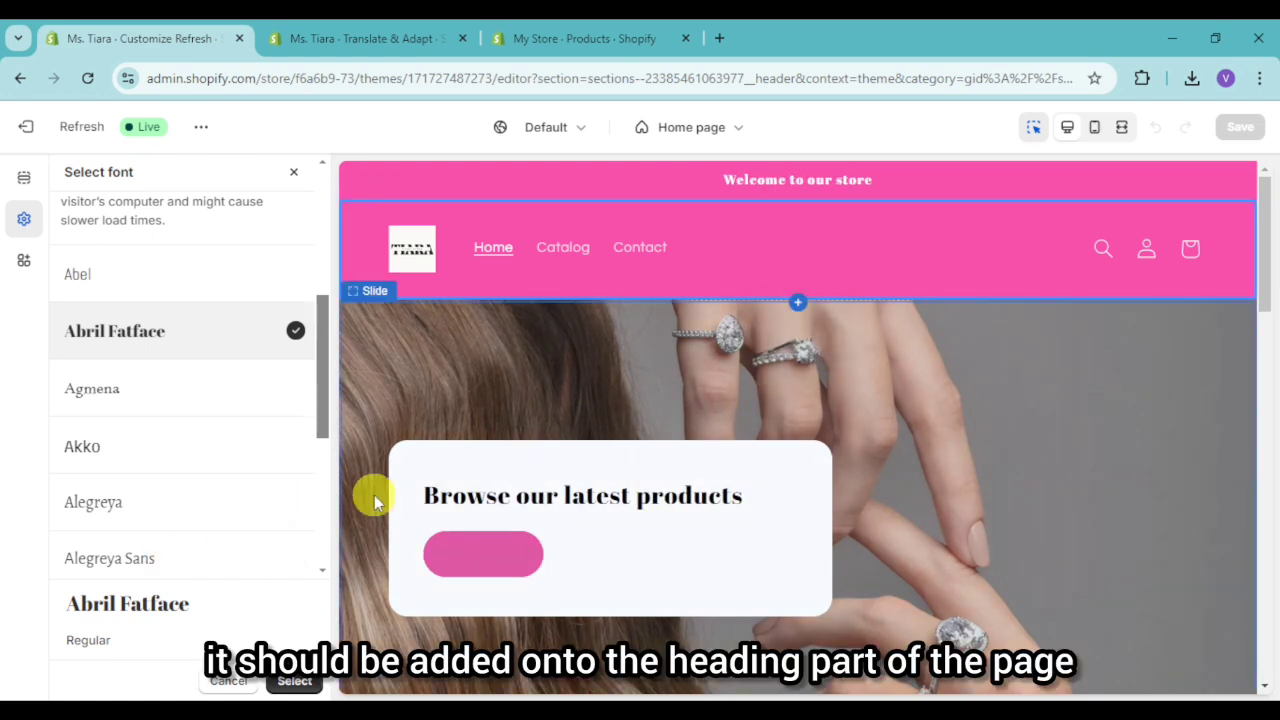
pyautogui.scroll(-4, 200, 563)
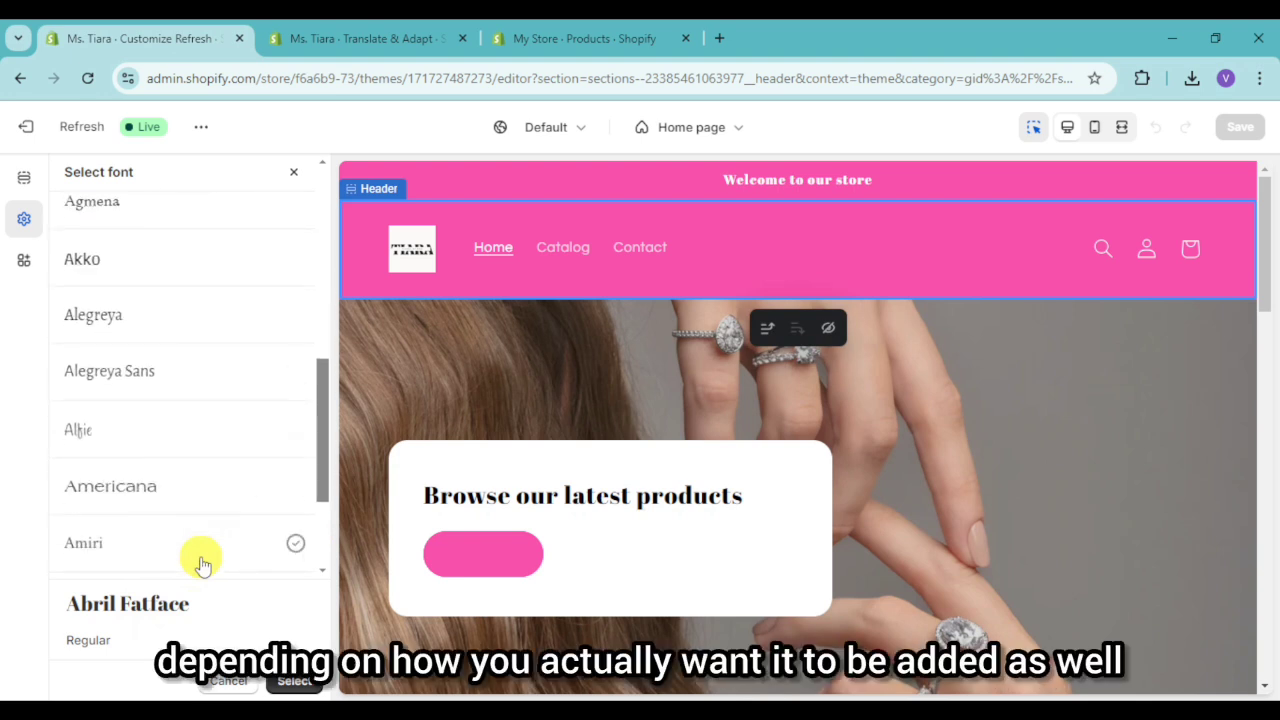
pyautogui.click(158, 497)
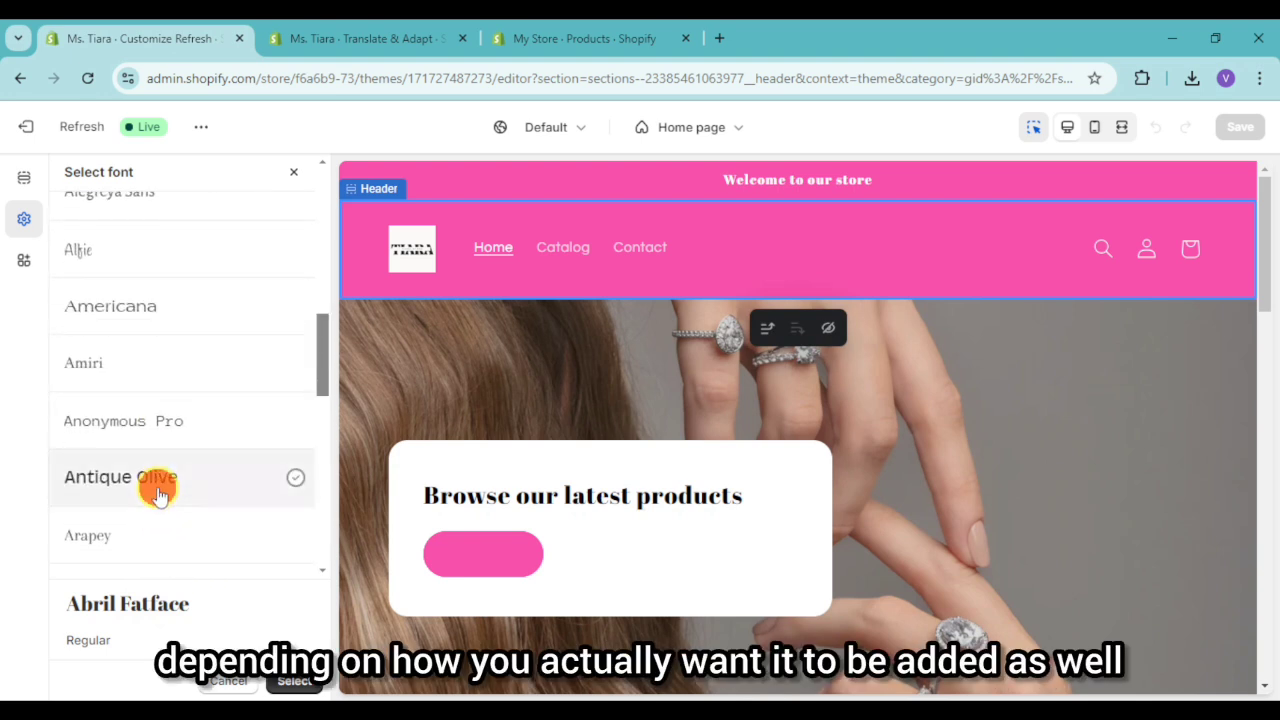
pyautogui.click(285, 686)
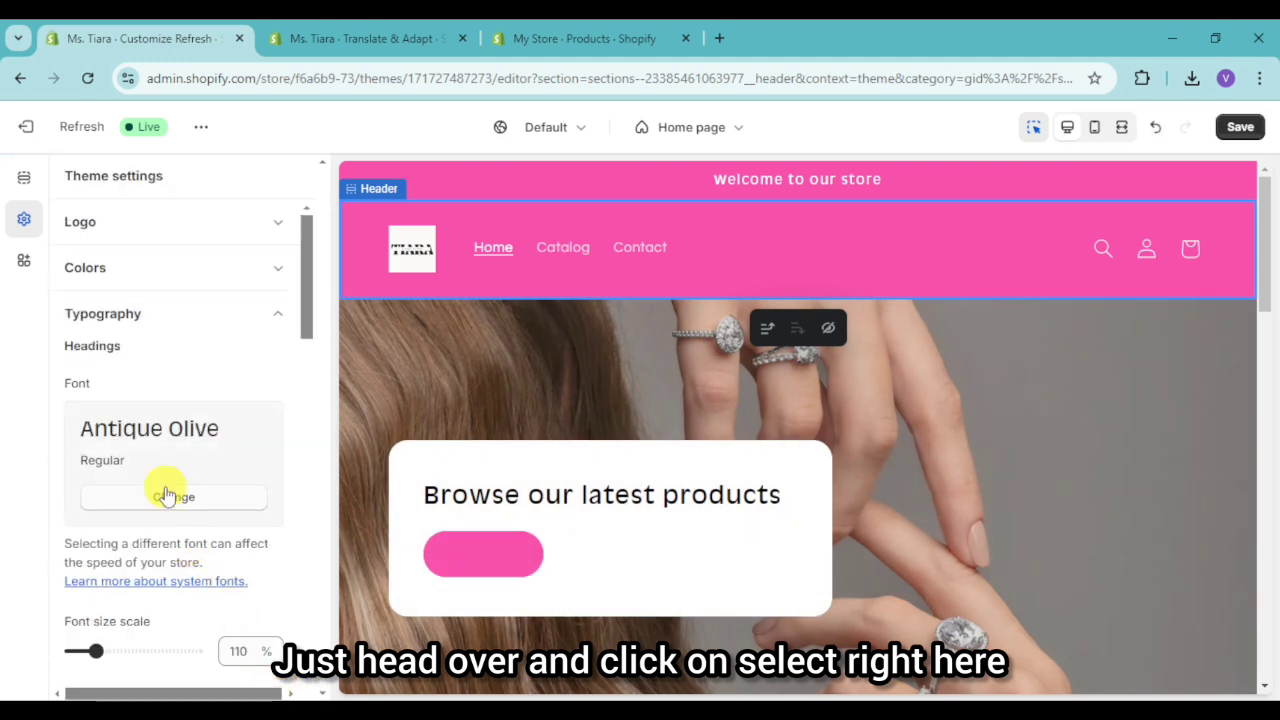
# Step: Review the font size scale and body font options in the typography settings
pyautogui.scroll(-2, 197, 421)
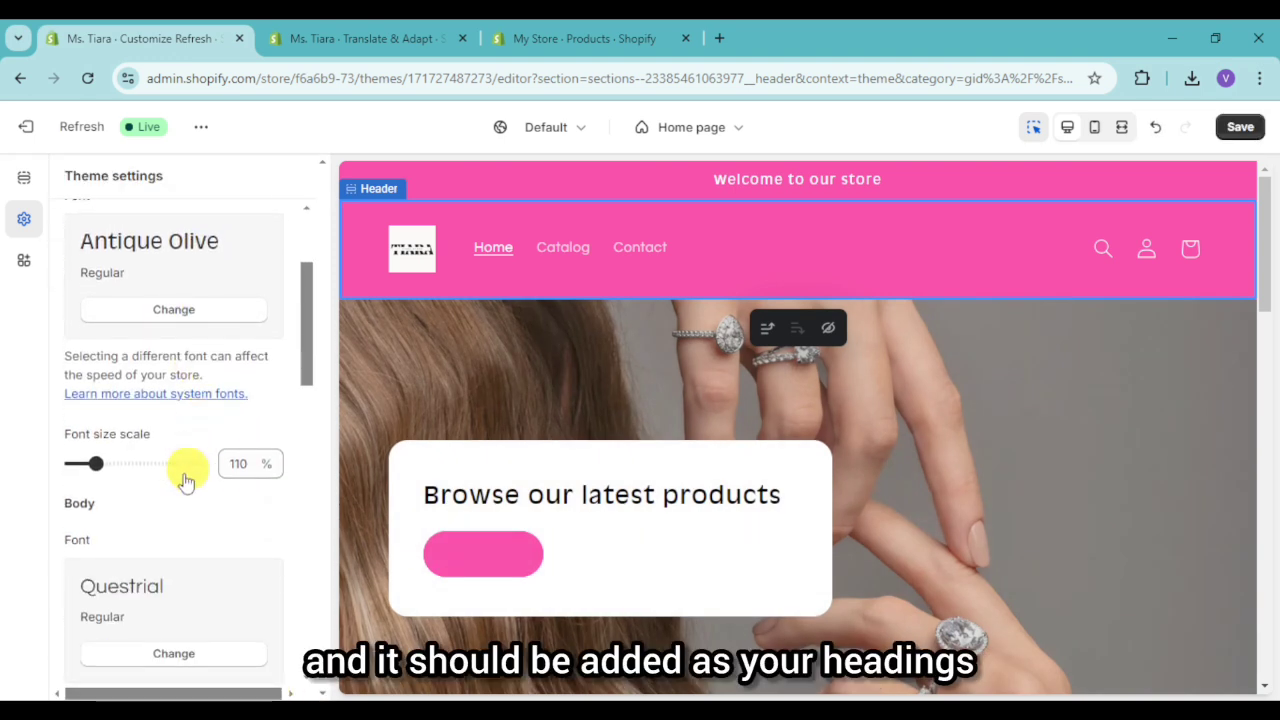
pyautogui.scroll(-2, 187, 545)
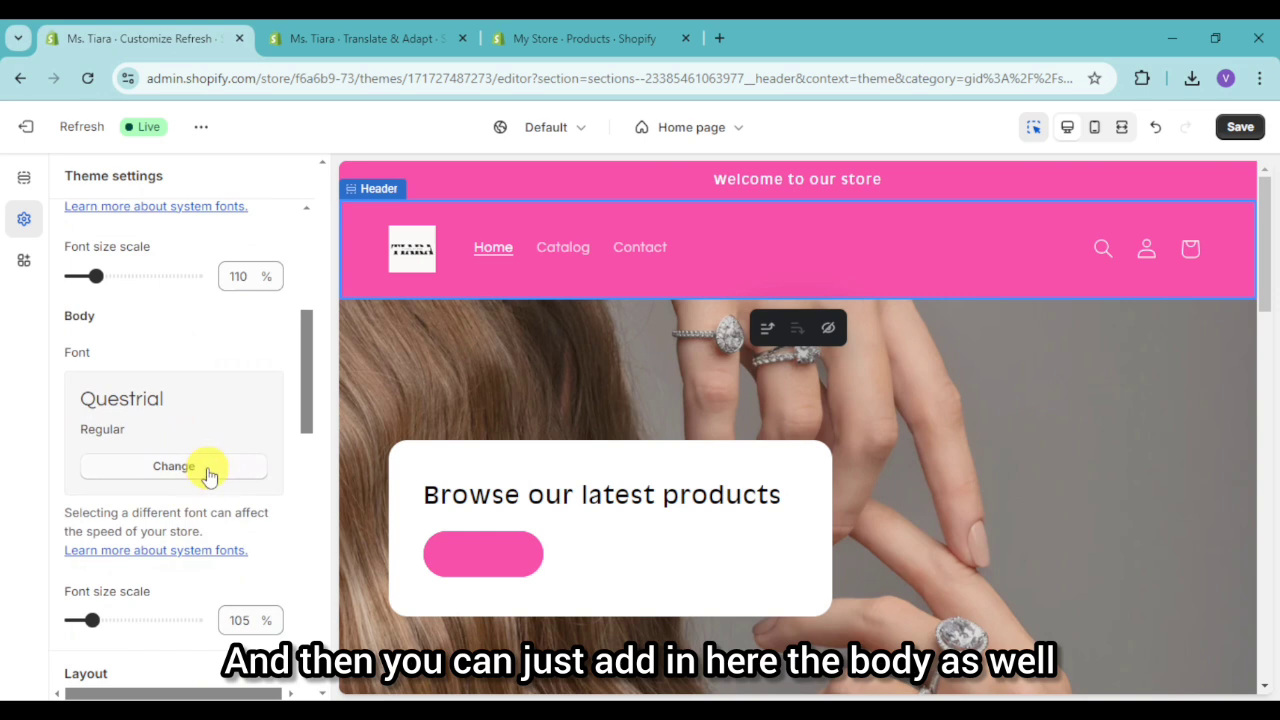
pyautogui.scroll(-2, 245, 480)
pyautogui.scroll(5, 245, 480)
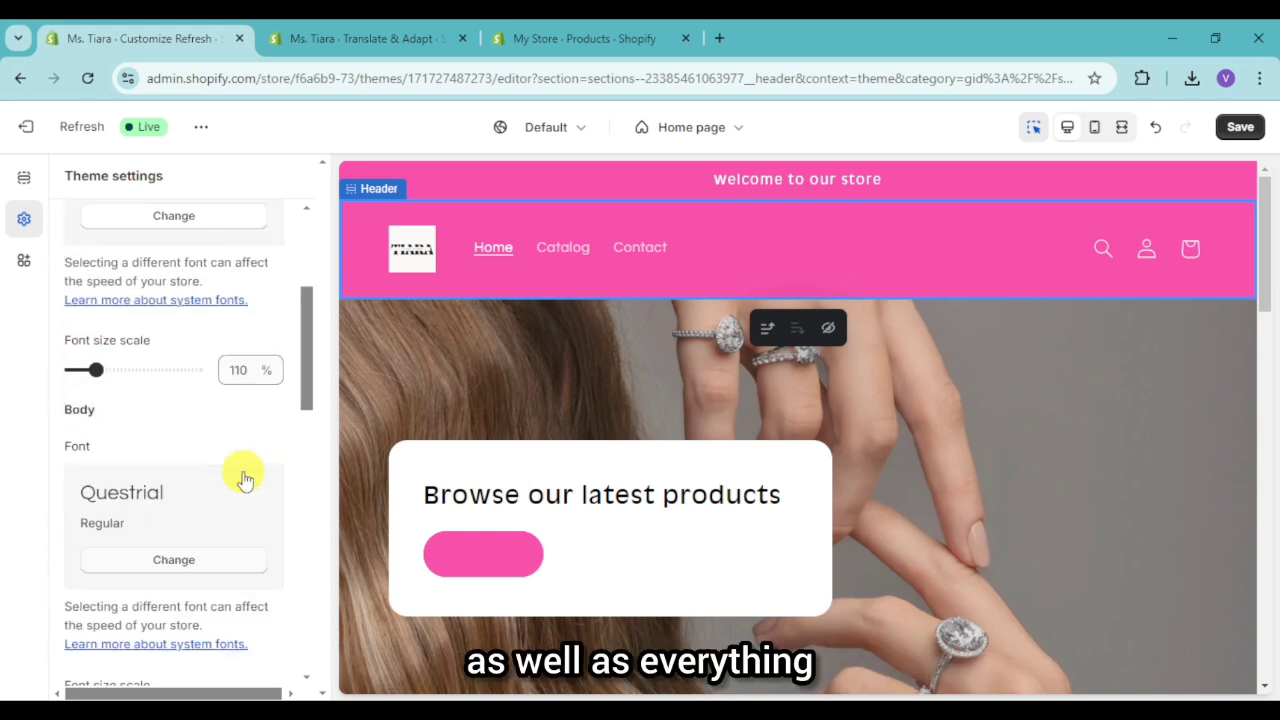
pyautogui.scroll(1, 290, 362)
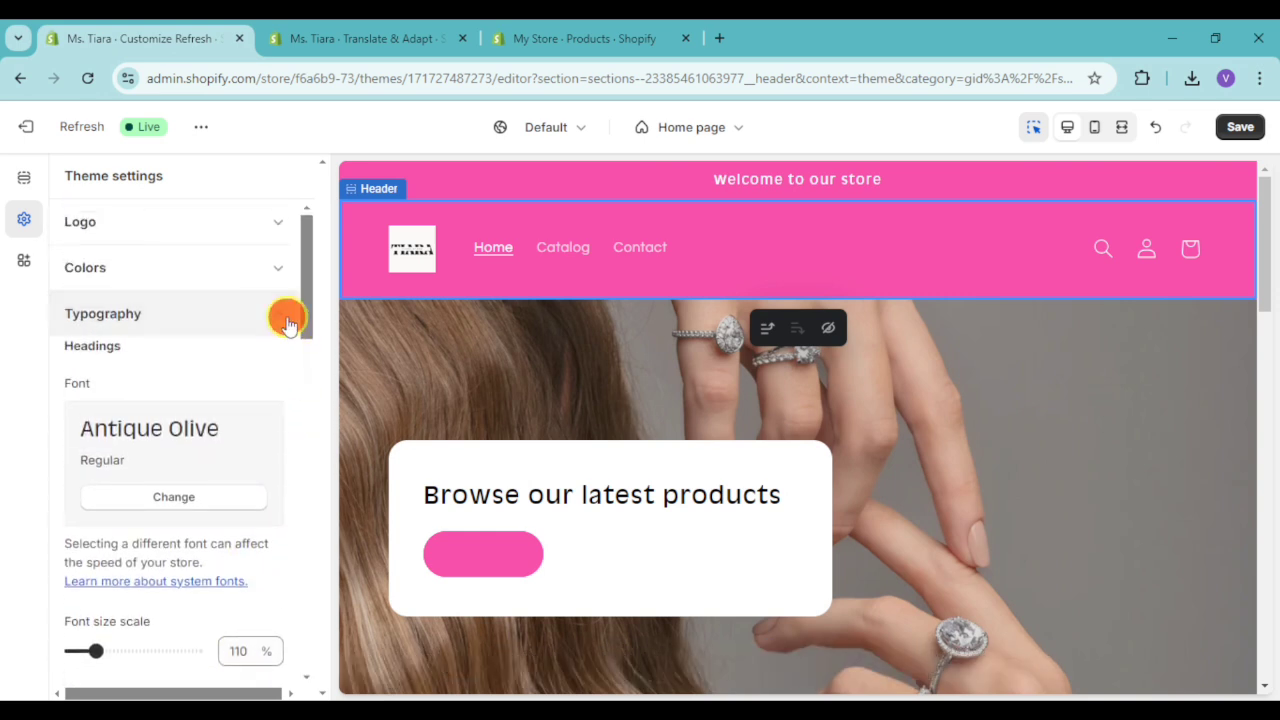
pyautogui.click(284, 316)
# Step: Set the animation hover effect to Vertical lift and preview it on the home page's featured products
pyautogui.click(272, 412)
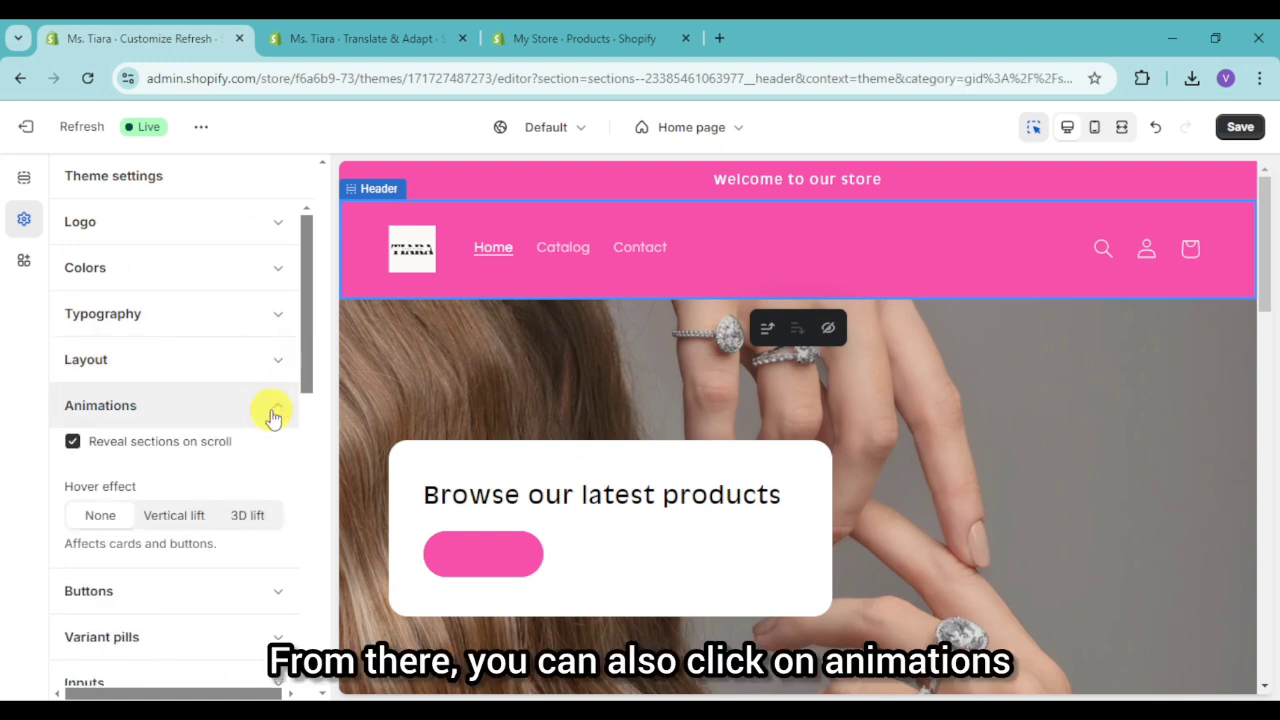
pyautogui.scroll(-1, 237, 488)
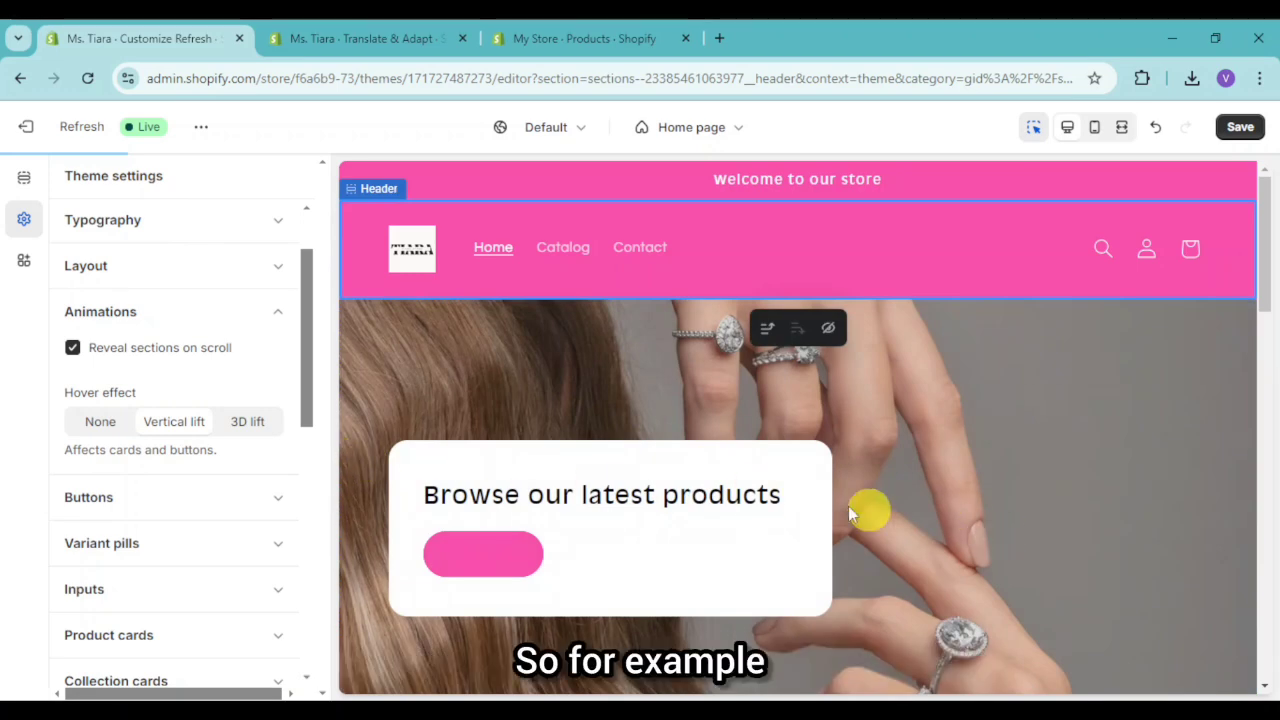
pyautogui.scroll(-5, 899, 513)
pyautogui.scroll(-10, 771, 532)
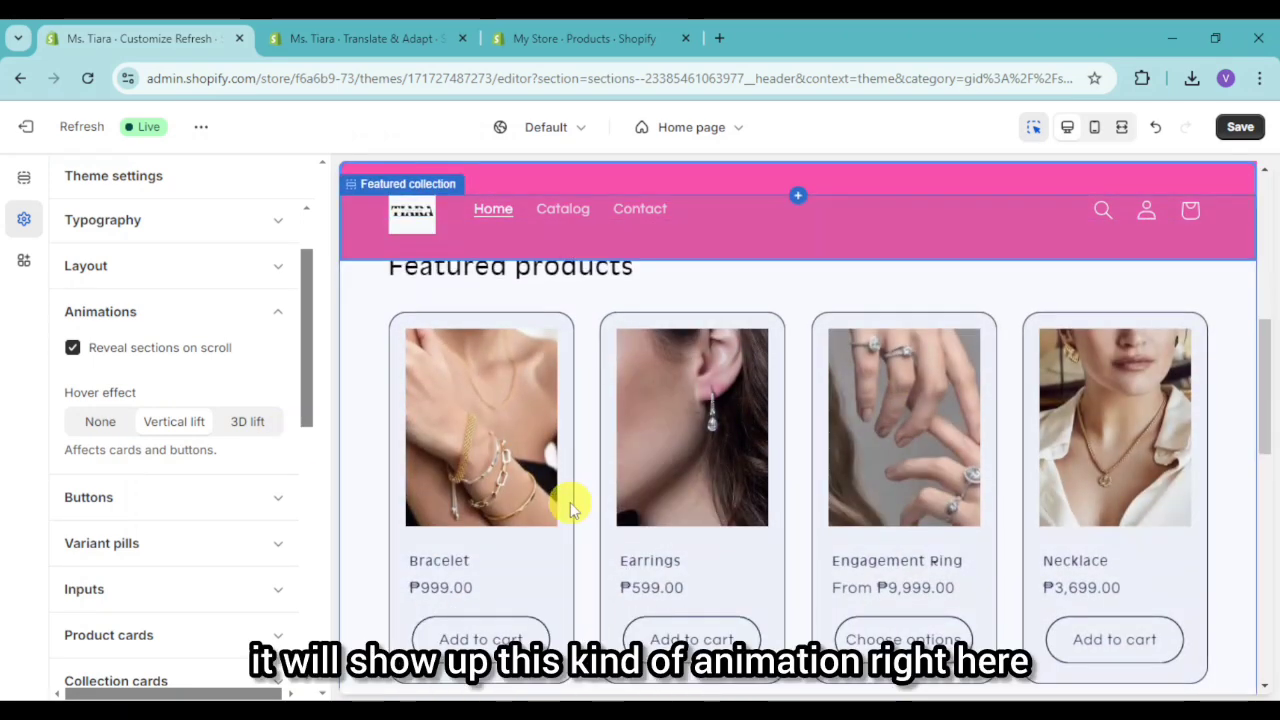
pyautogui.scroll(-1, 771, 532)
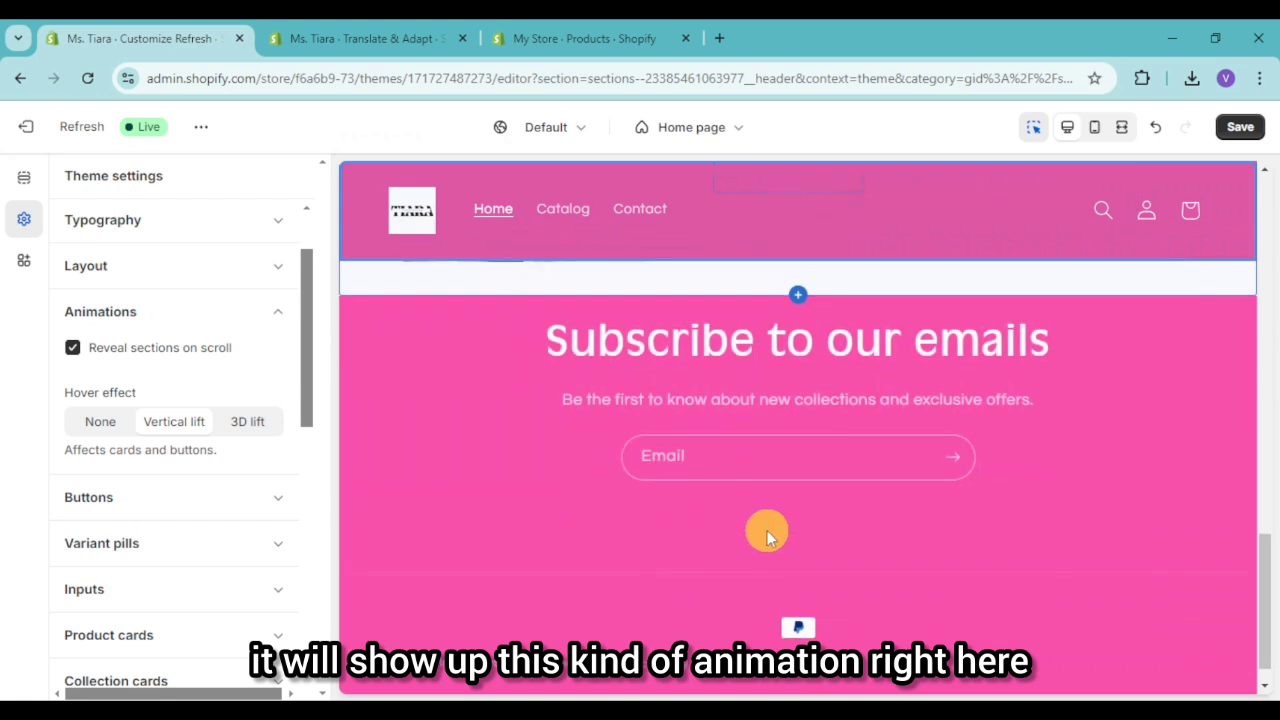
pyautogui.scroll(15, 767, 535)
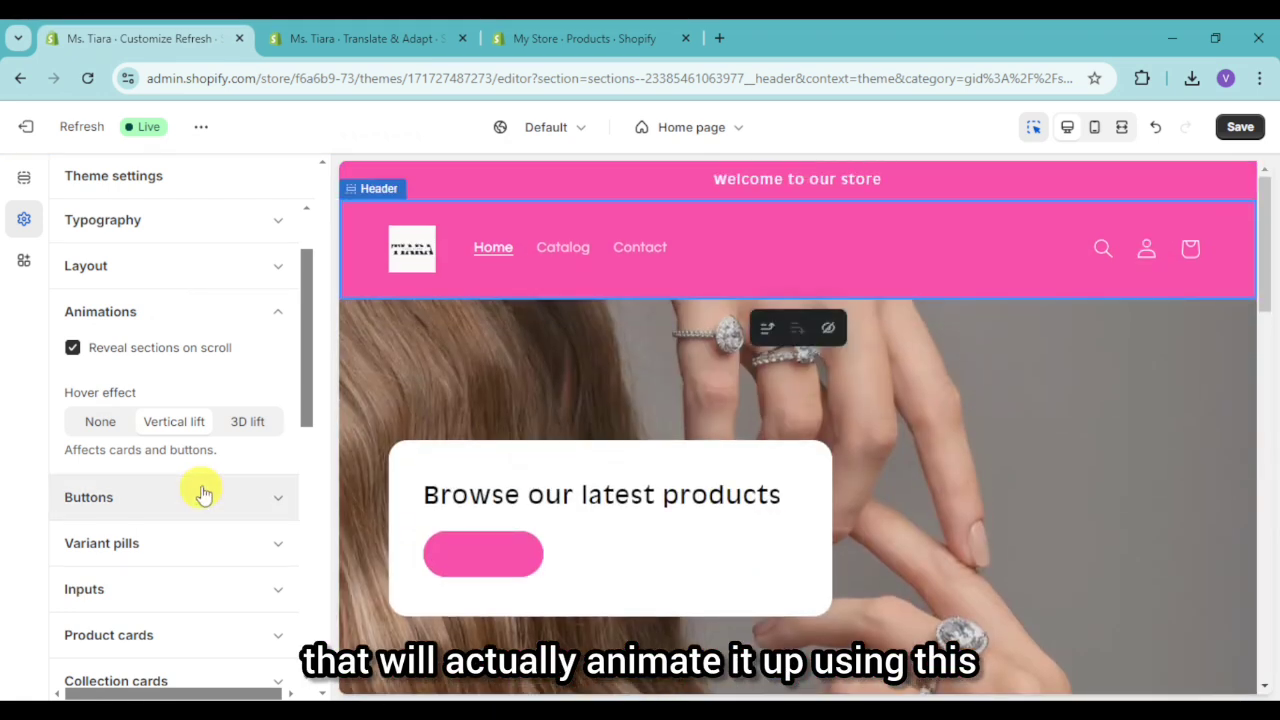
# Step: Examine the border and shadow settings for buttons alongside the home page preview
pyautogui.click(263, 495)
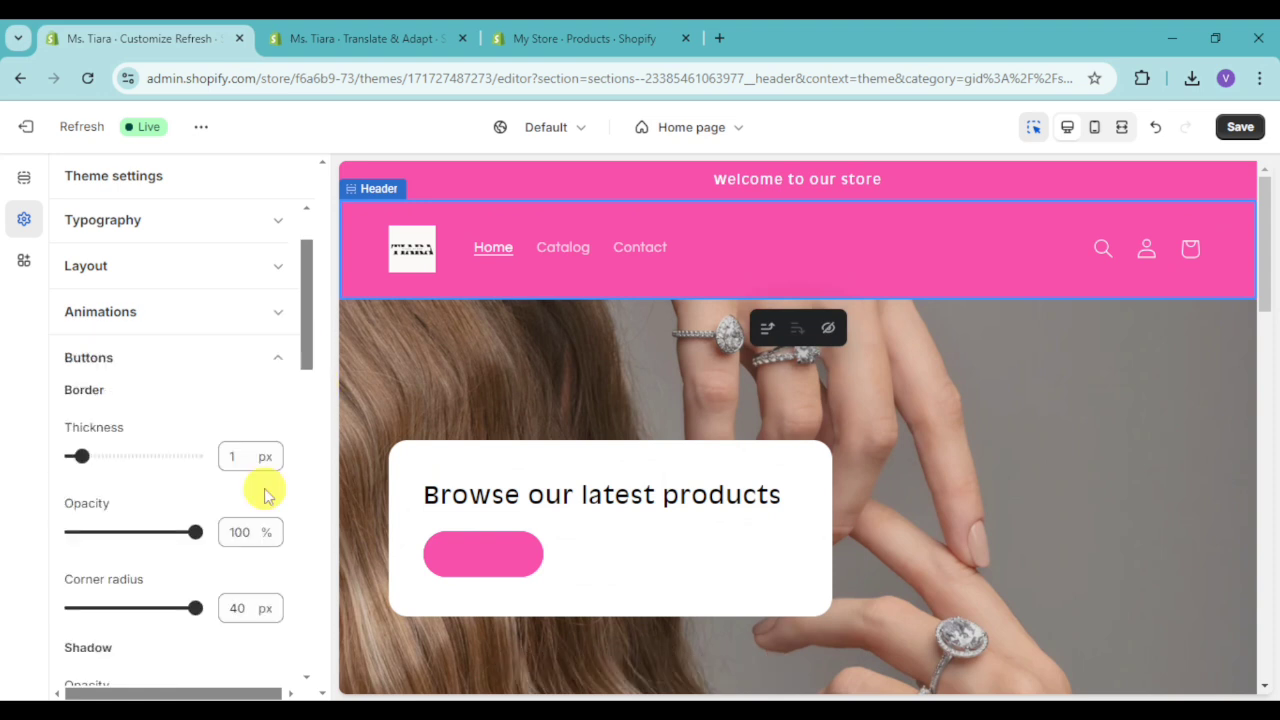
pyautogui.scroll(-1, 231, 498)
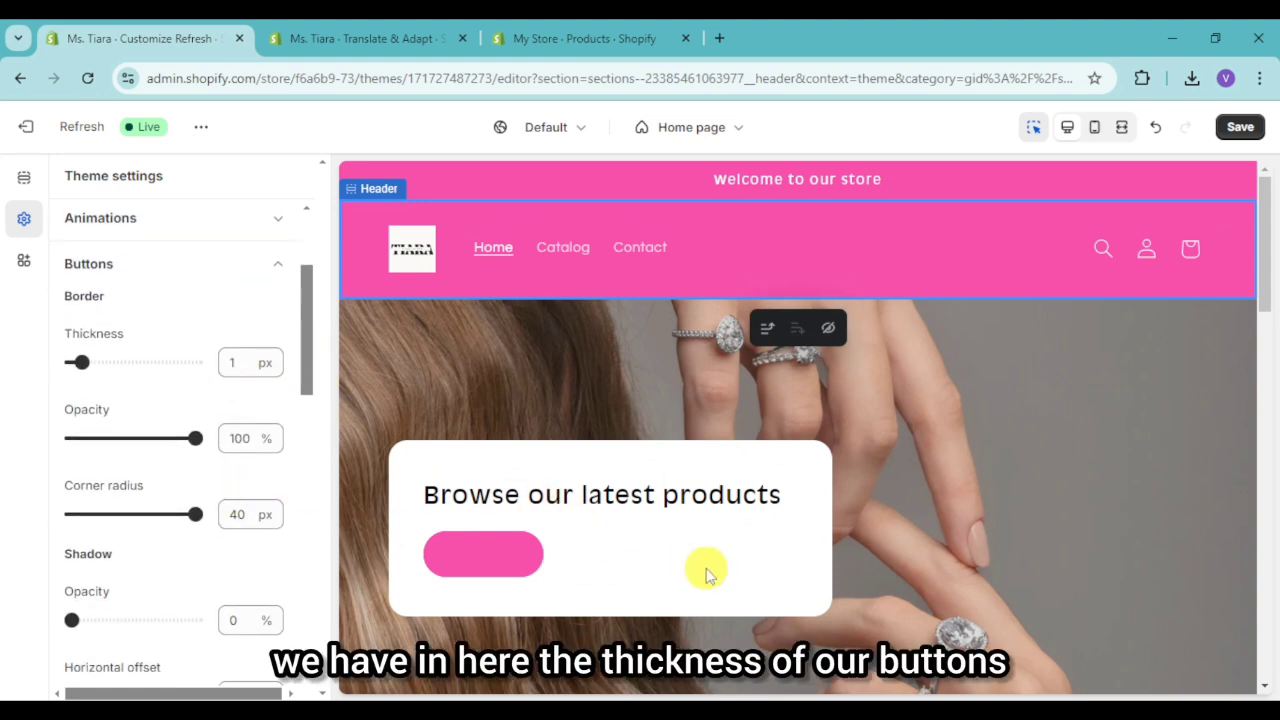
pyautogui.scroll(-10, 505, 558)
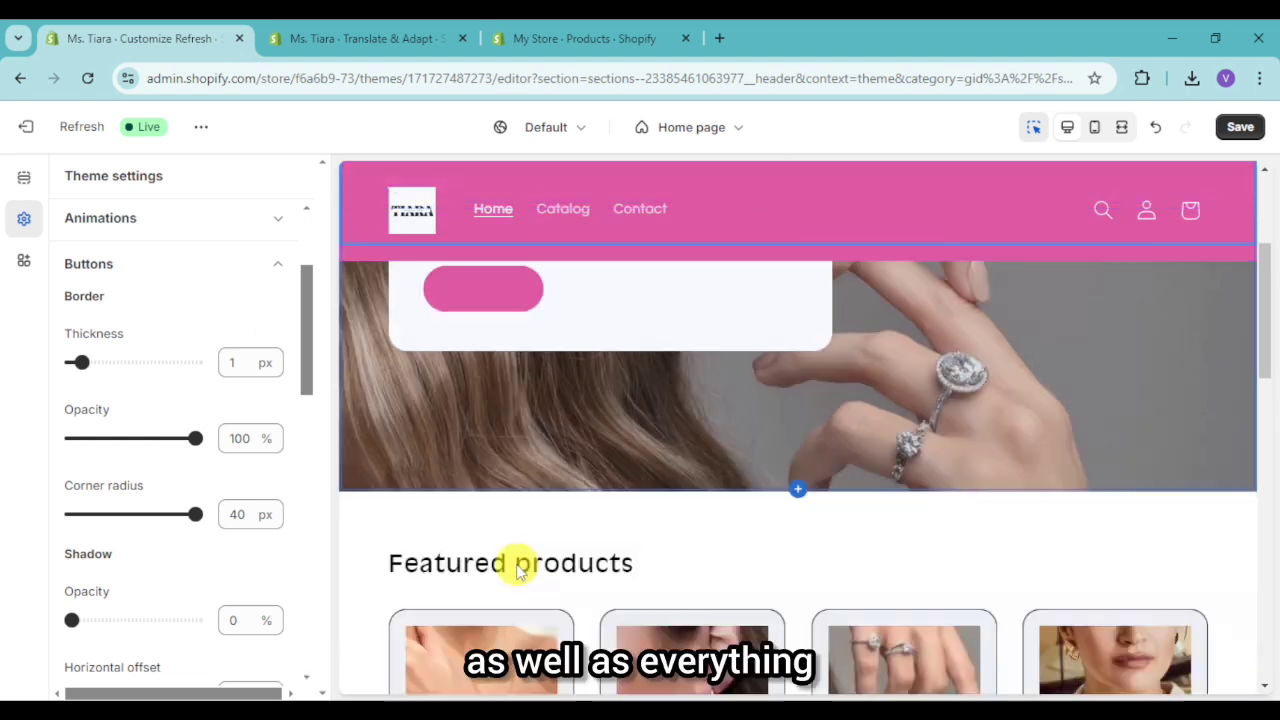
pyautogui.scroll(-2, 522, 566)
pyautogui.scroll(12, 523, 563)
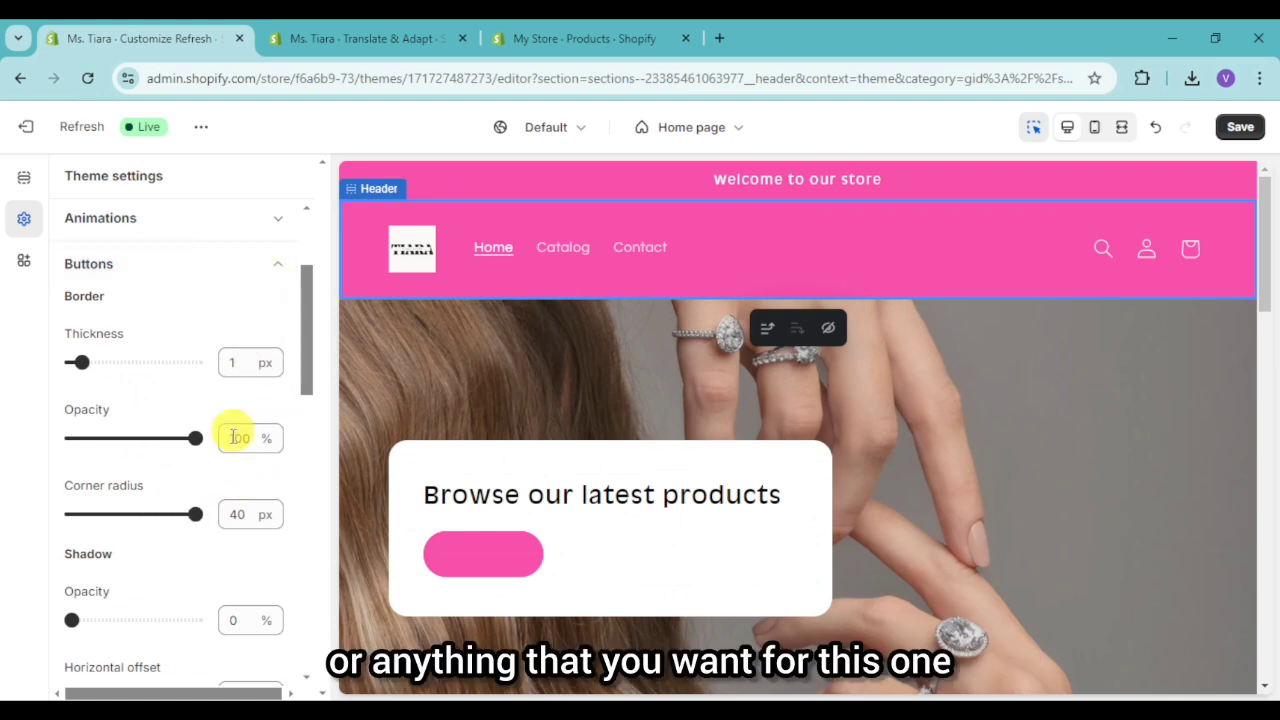
pyautogui.scroll(-2, 230, 455)
pyautogui.scroll(2, 270, 300)
pyautogui.click(277, 264)
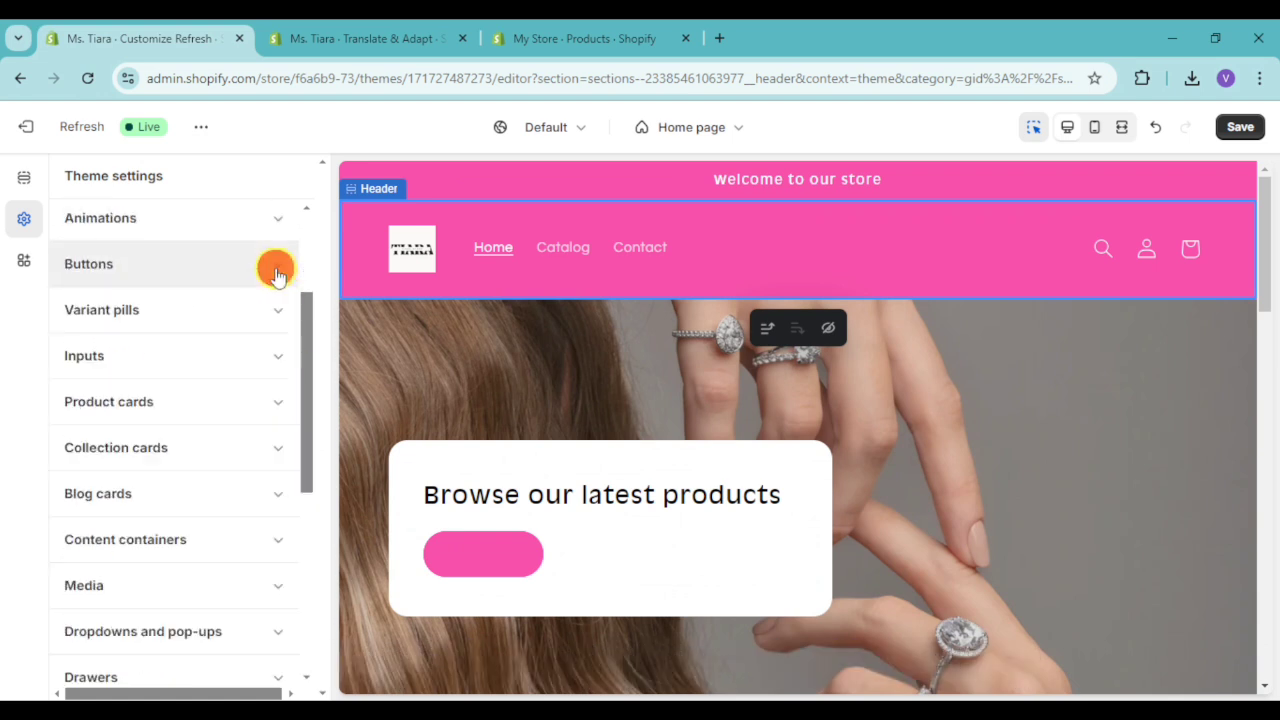
# Step: Examine the theme's appearance settings for variant pills, inputs, and dropdowns and pop-ups
pyautogui.click(278, 312)
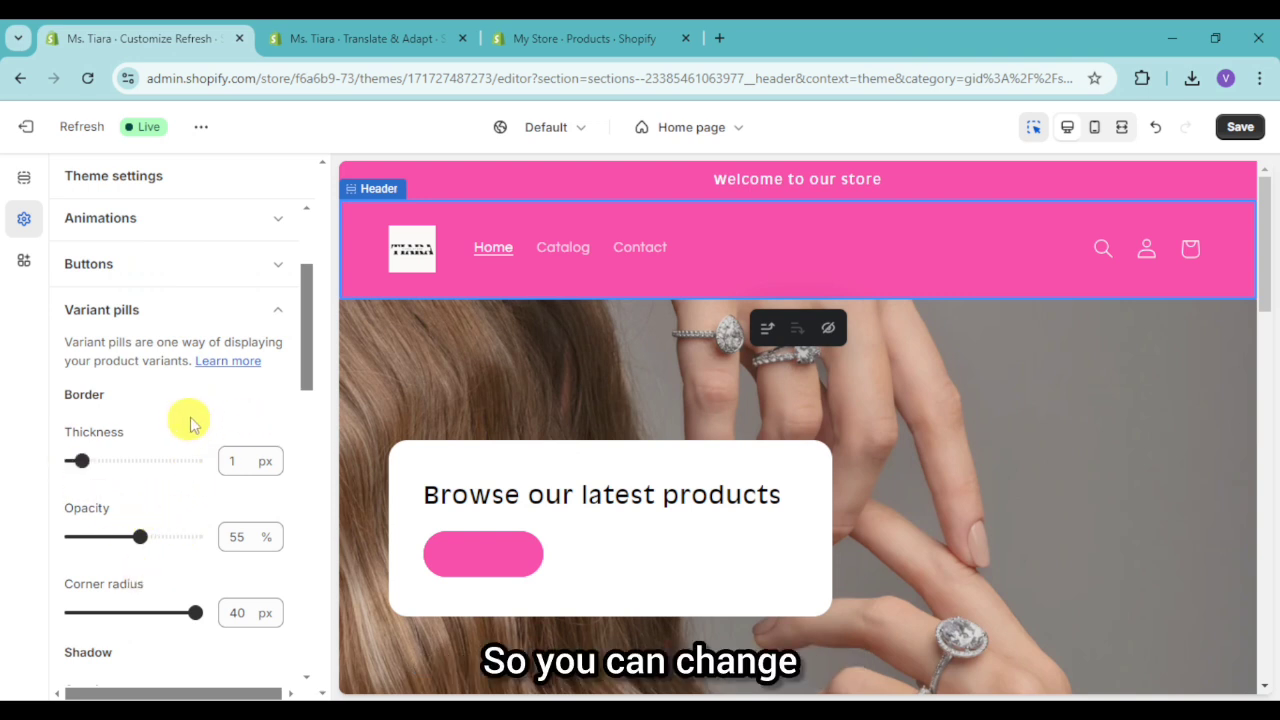
pyautogui.click(264, 318)
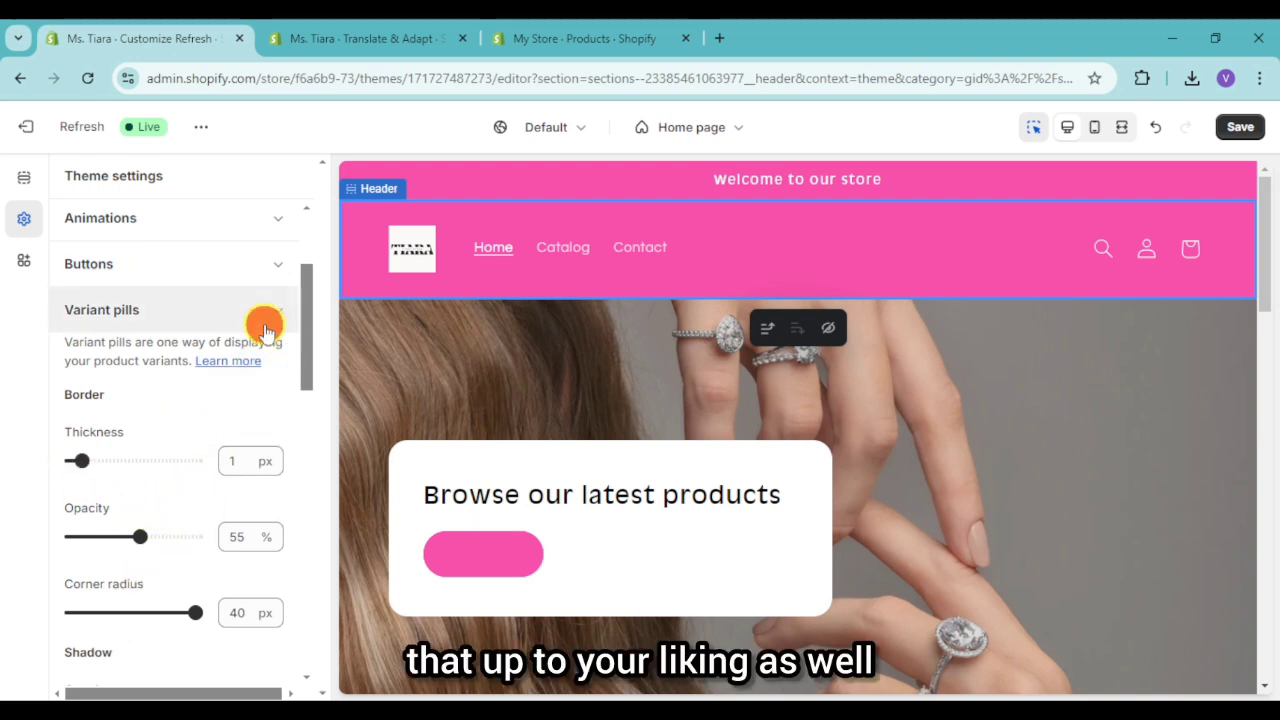
pyautogui.click(236, 372)
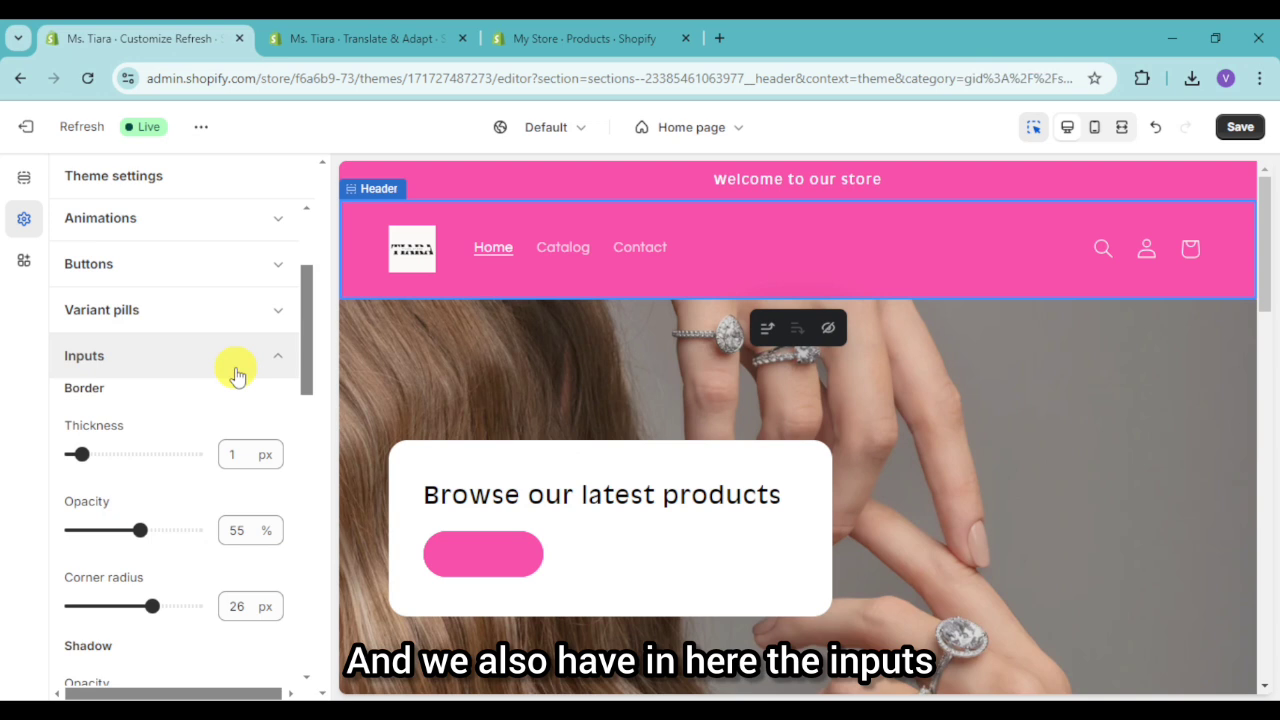
pyautogui.click(236, 372)
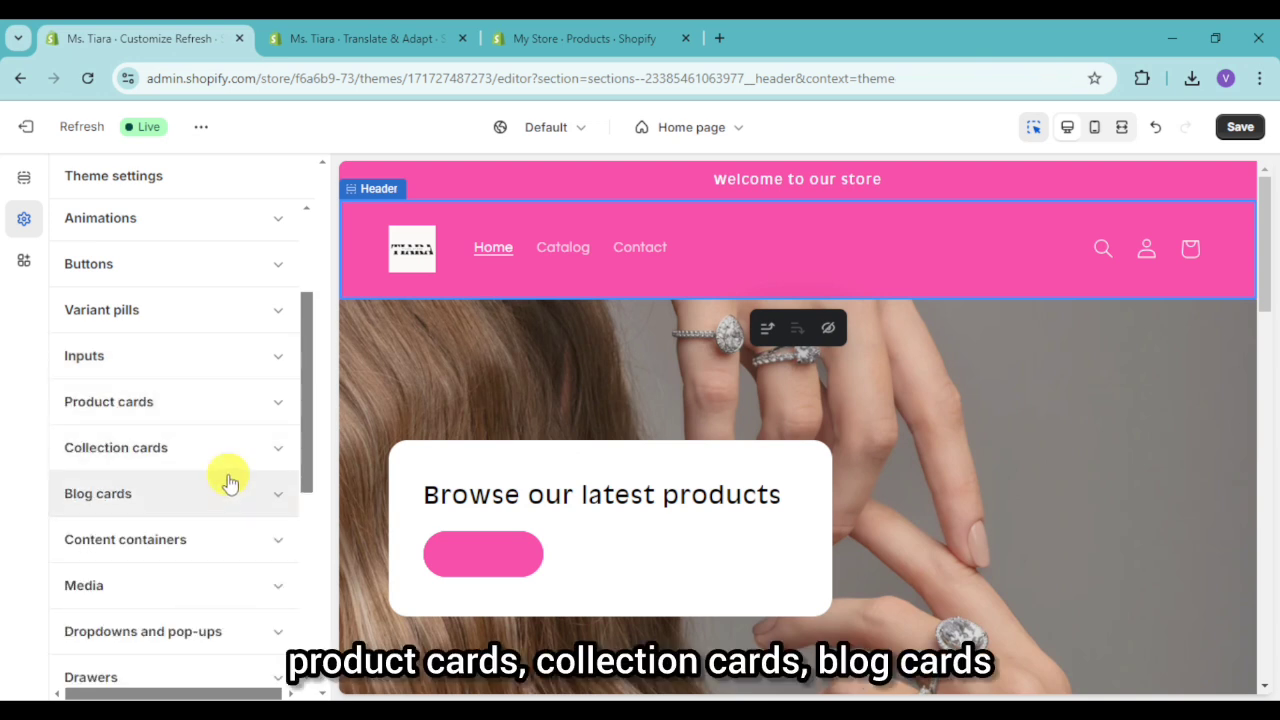
pyautogui.scroll(-2, 226, 507)
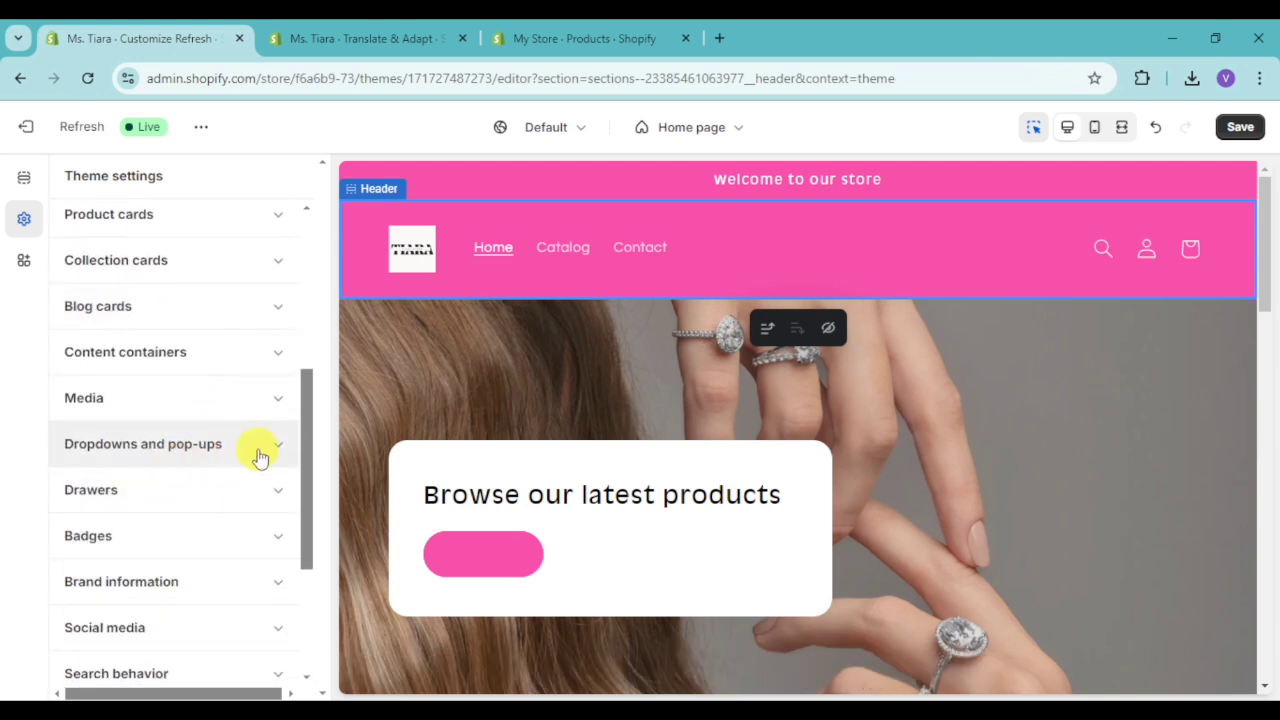
pyautogui.click(252, 446)
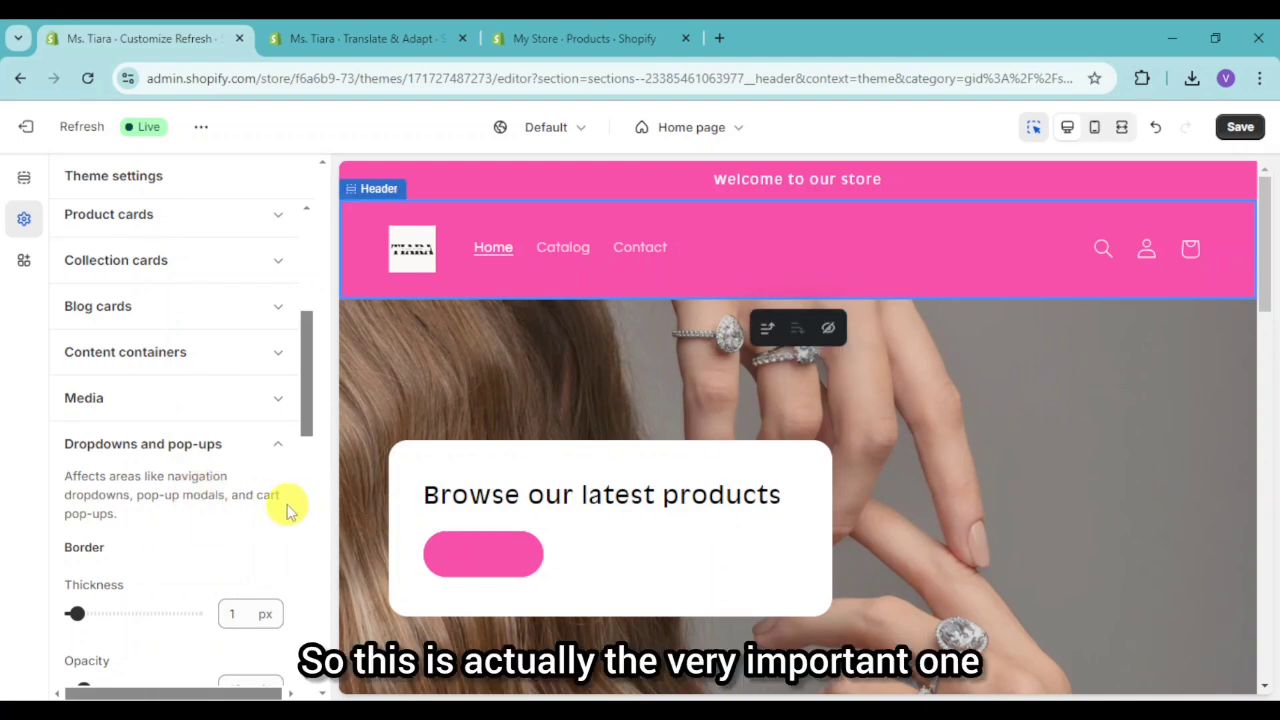
pyautogui.scroll(-4, 287, 510)
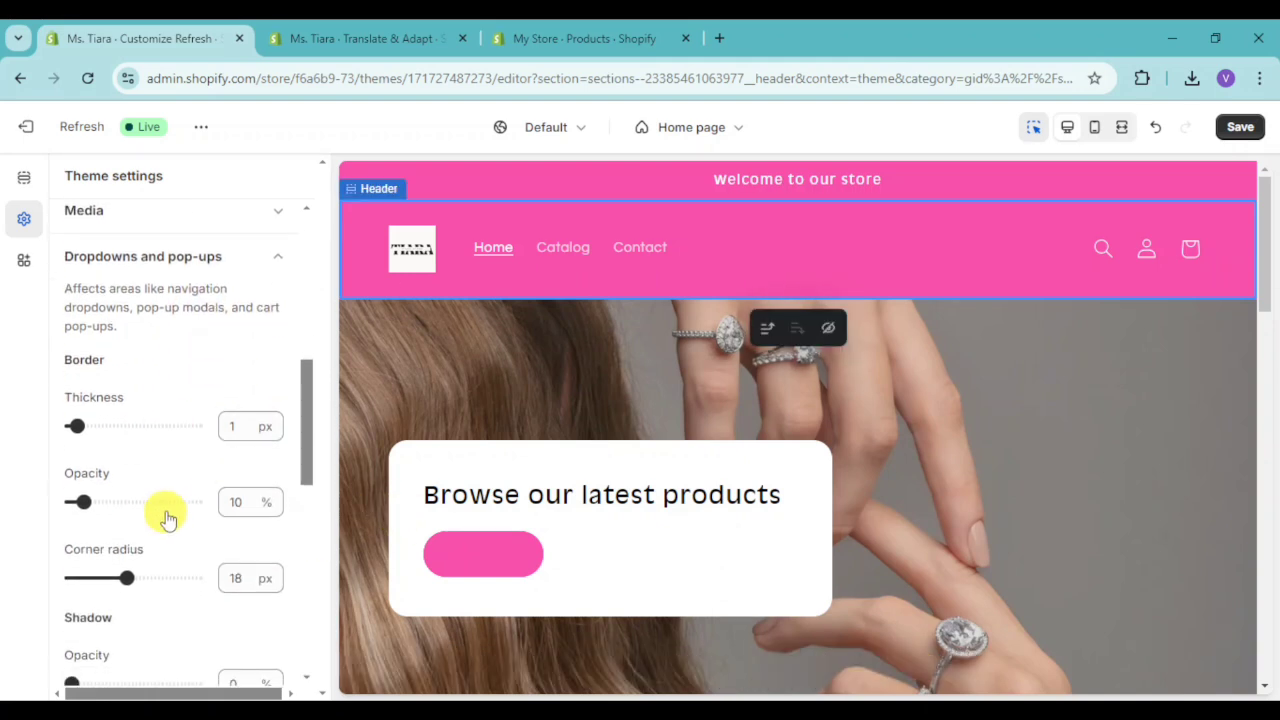
pyautogui.scroll(2, 282, 455)
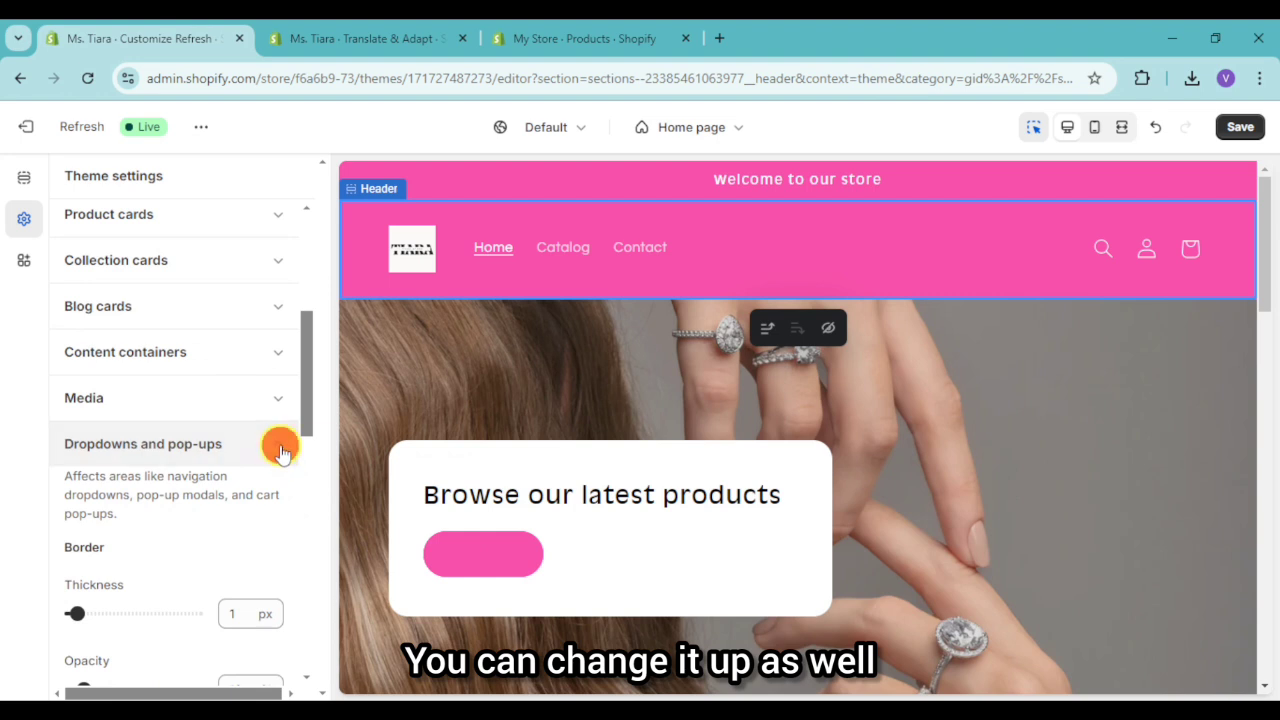
pyautogui.click(280, 446)
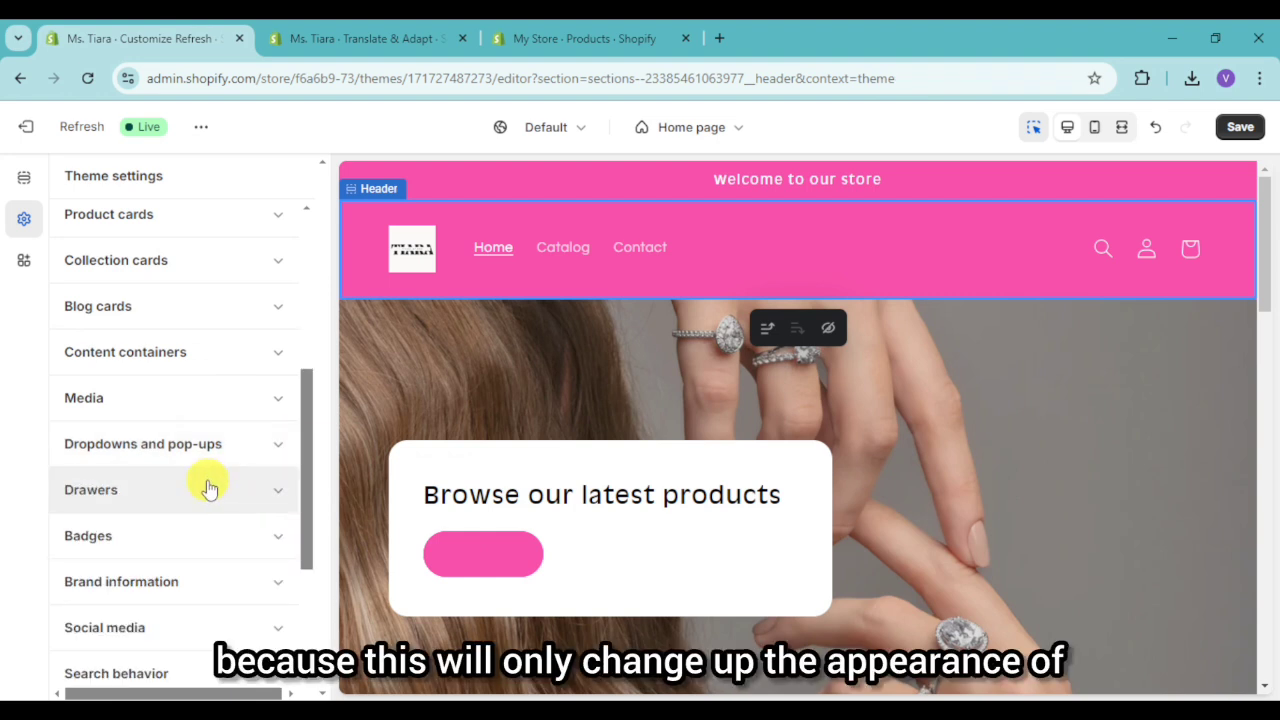
# Step: Add the social media links facebook.com/tiara, instagram.com/tiara and youtube.com/tiara, and check their icons in the home page footer
pyautogui.scroll(-2, 208, 487)
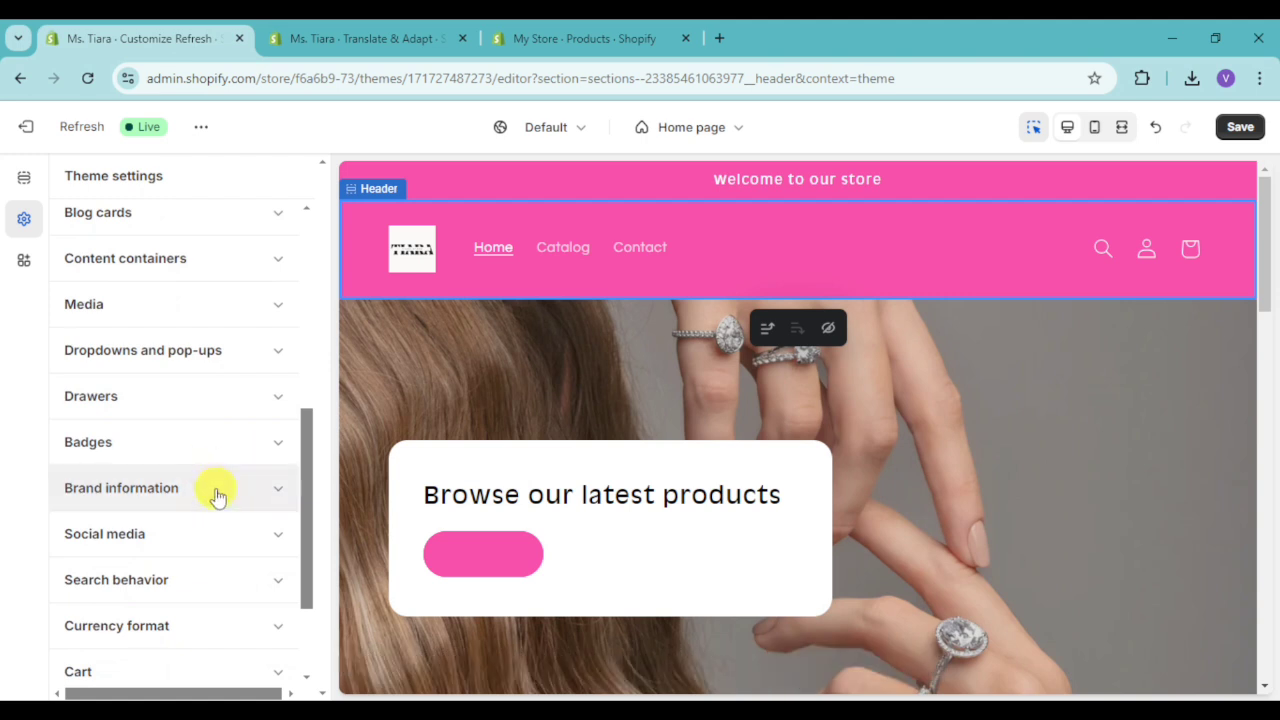
pyautogui.scroll(-2, 230, 485)
pyautogui.click(256, 450)
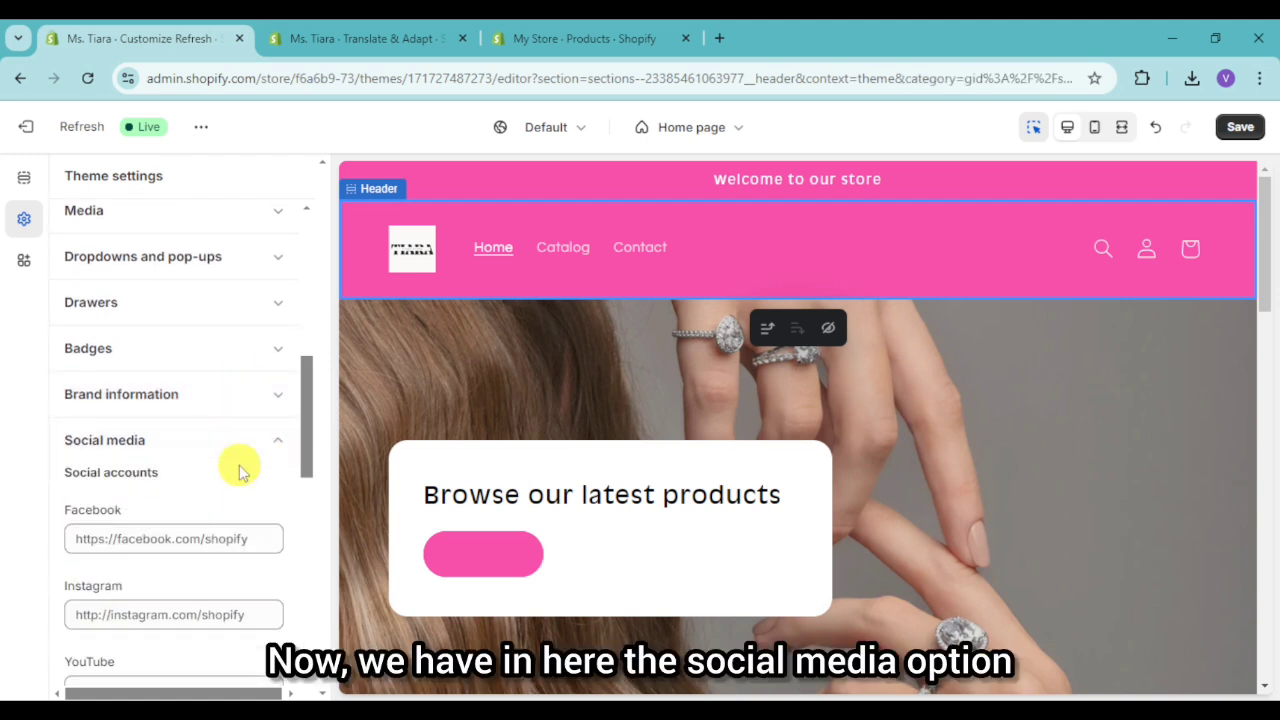
pyautogui.scroll(-2, 240, 457)
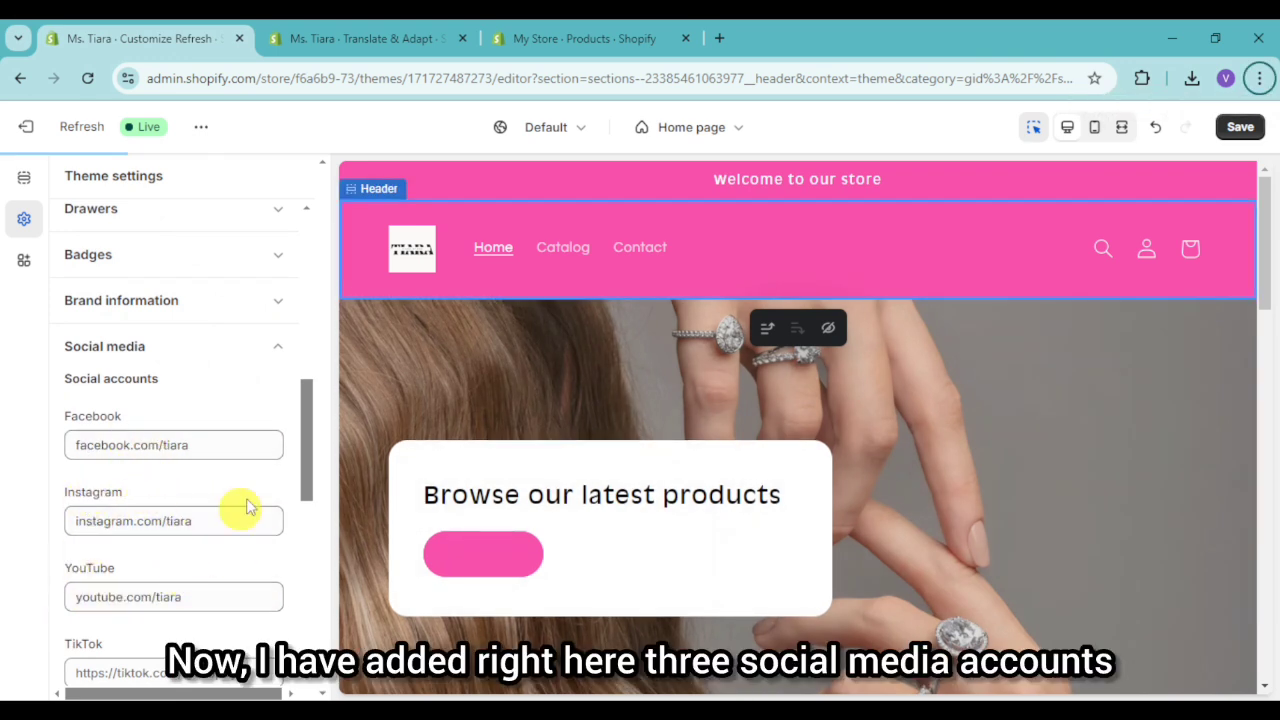
pyautogui.moveTo(1262, 230); pyautogui.dragTo(1237, 646)
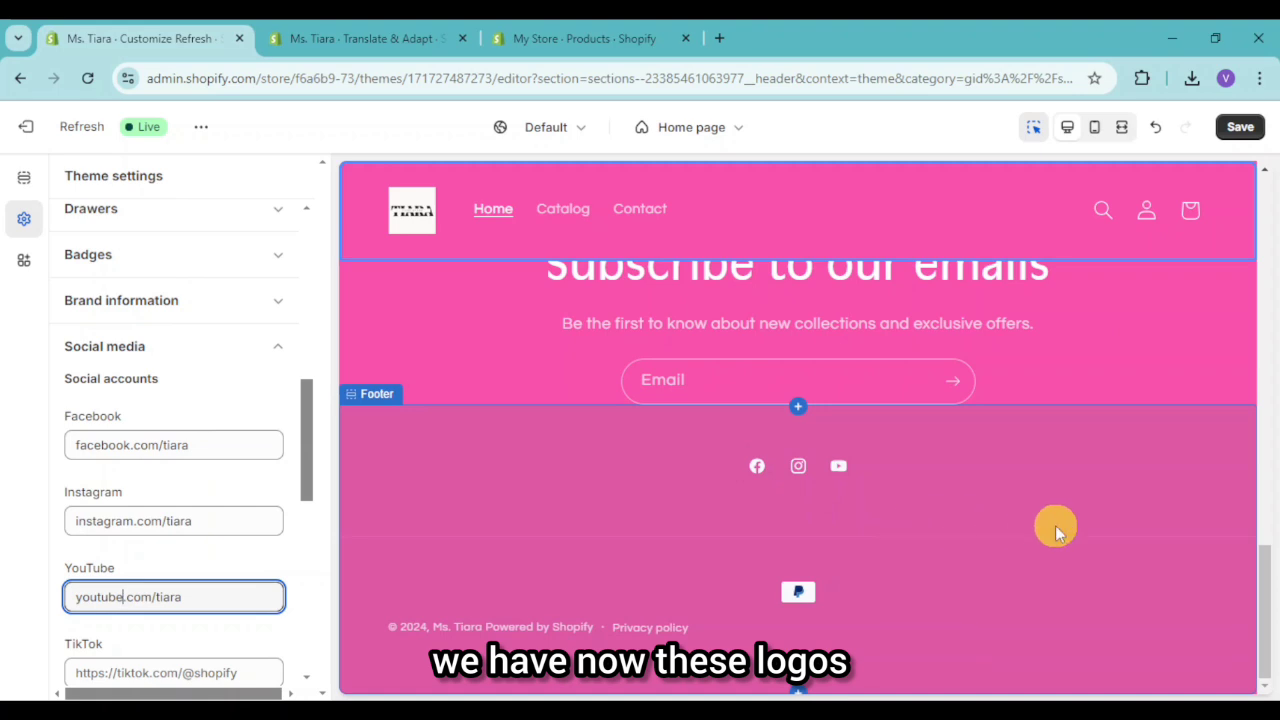
pyautogui.moveTo(1262, 594); pyautogui.dragTo(1249, 249)
pyautogui.click(280, 347)
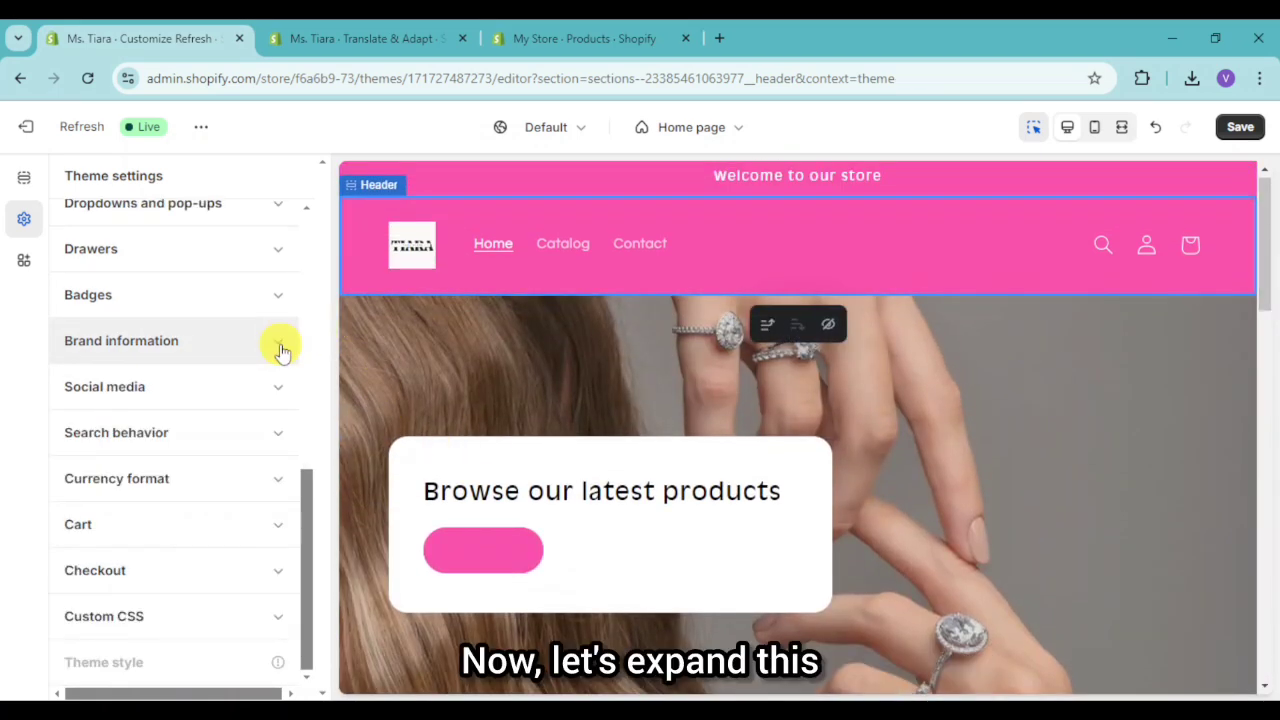
# Step: Enable showing the product vendor and product price in the search suggestions, and save the theme changes
pyautogui.scroll(5, 285, 470)
pyautogui.scroll(-5, 263, 494)
pyautogui.click(263, 436)
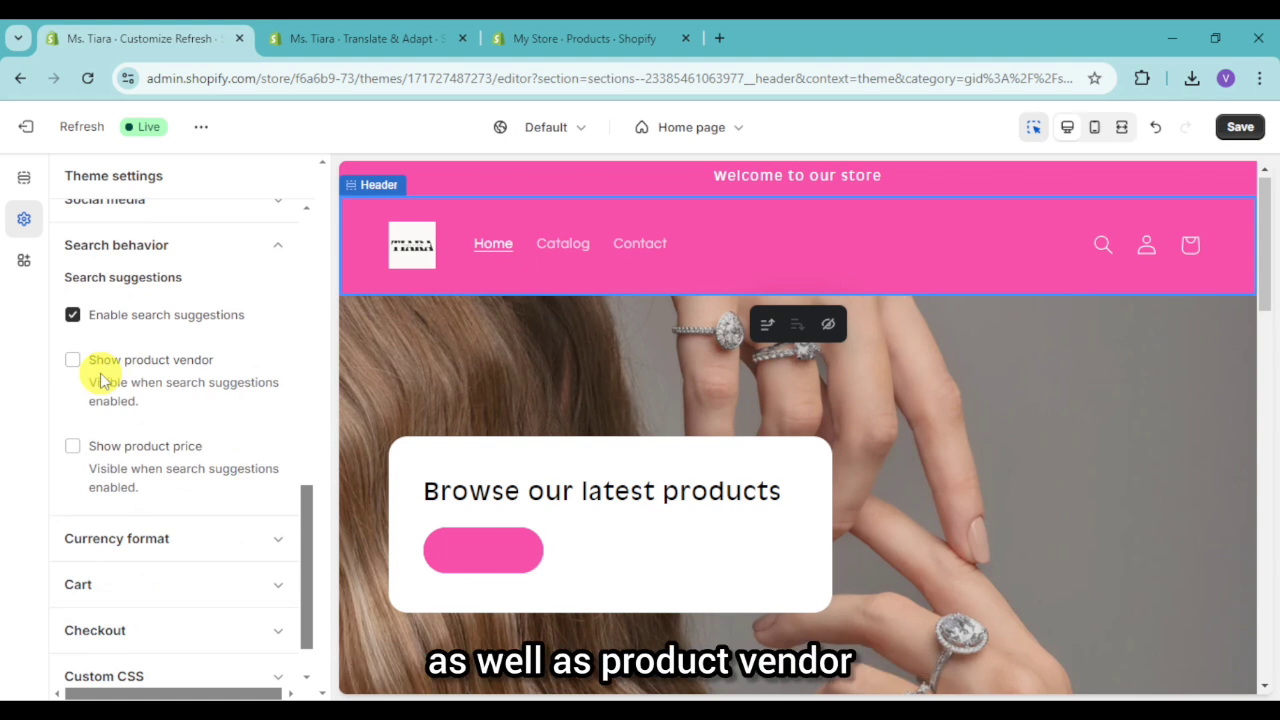
pyautogui.click(74, 362)
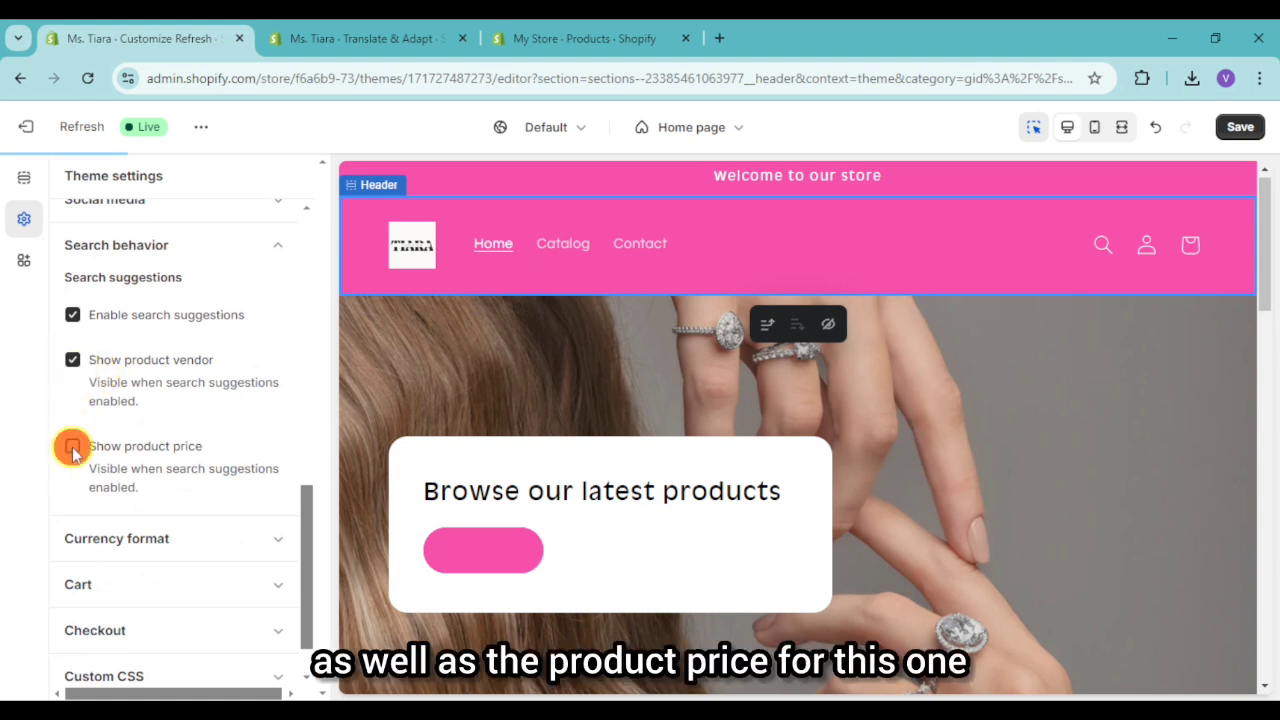
pyautogui.scroll(10, 210, 420)
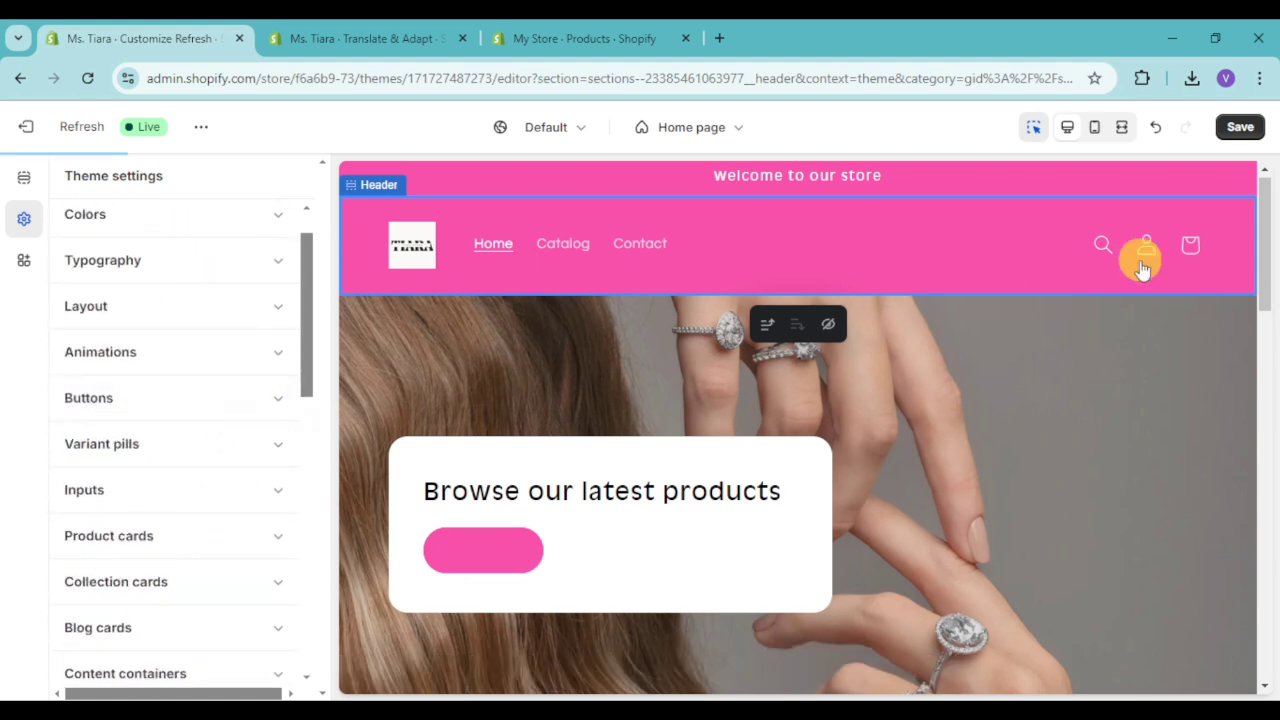
pyautogui.click(1242, 127)
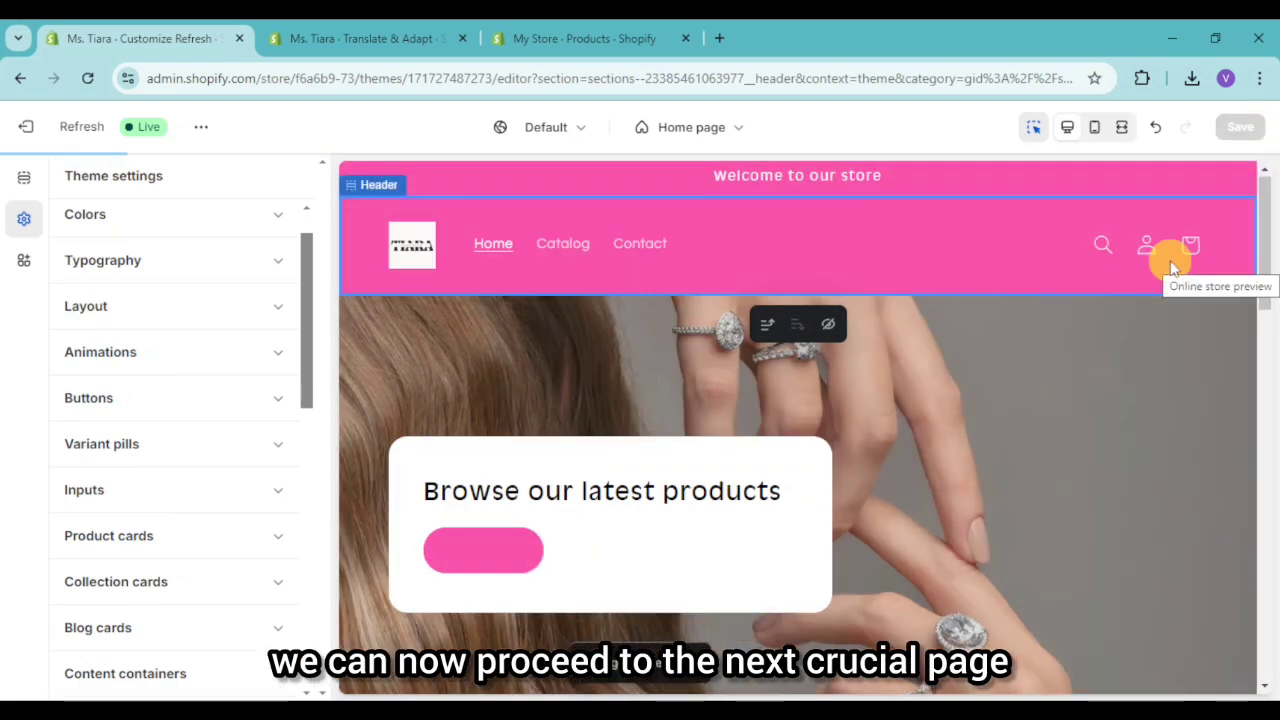
# Step: Switch the theme editor from the home page to the Default product template
pyautogui.click(738, 143)
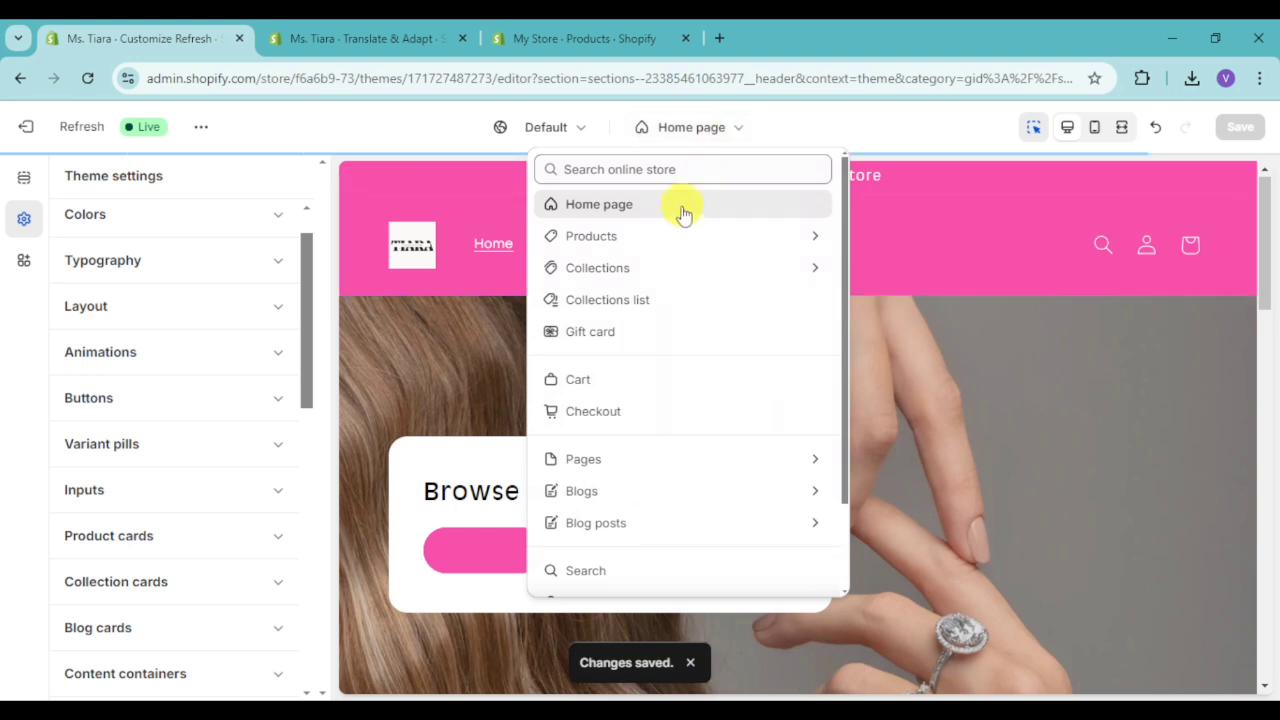
pyautogui.click(668, 240)
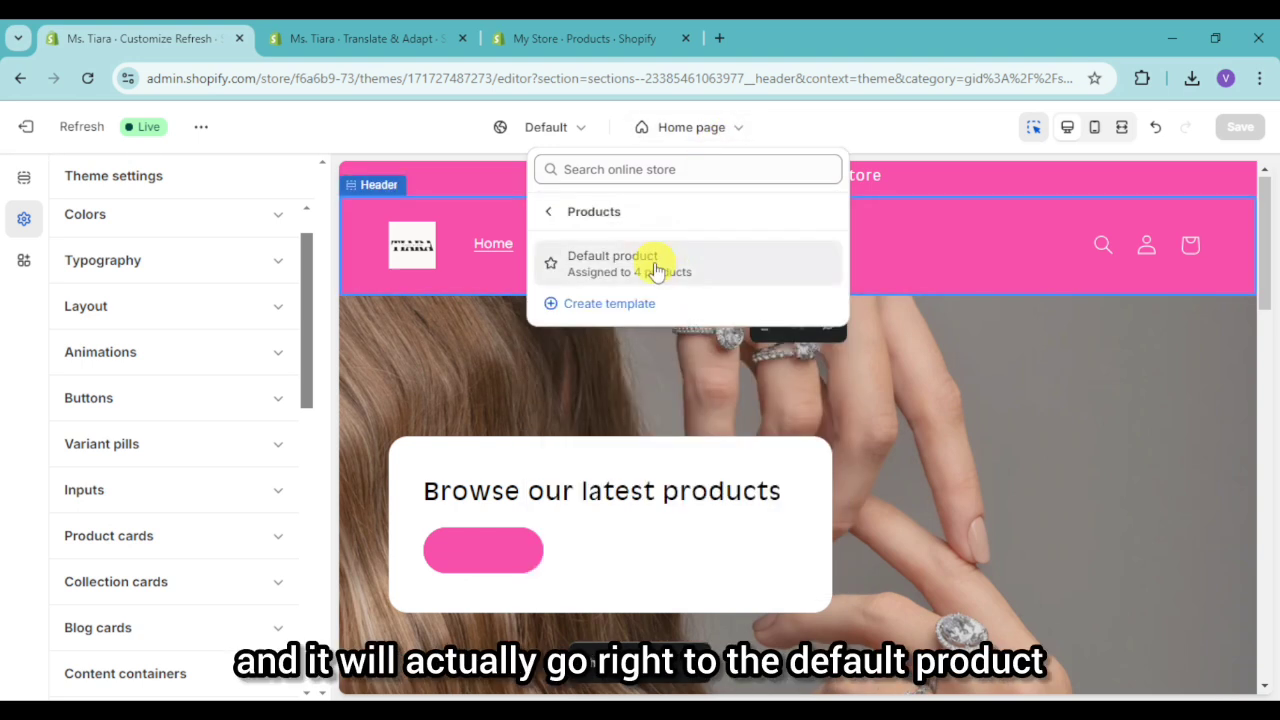
pyautogui.click(689, 265)
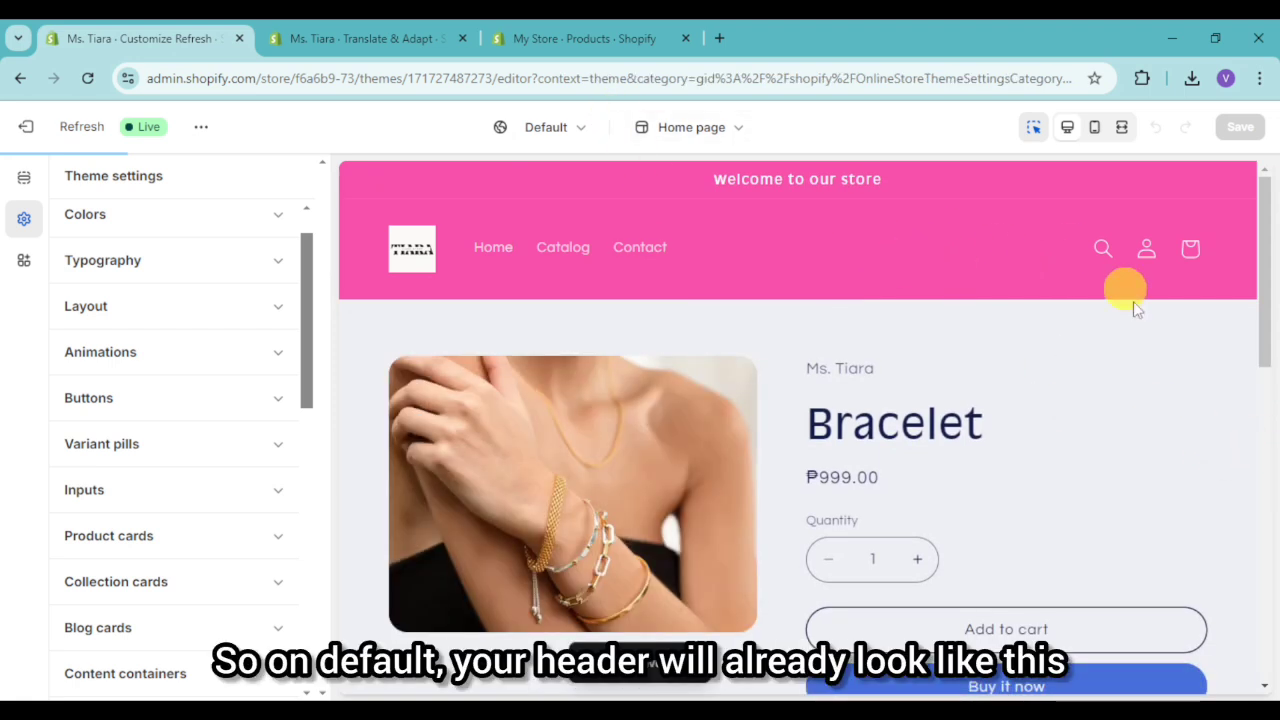
# Step: Set the color scheme of the product page's Product information section to Scheme 2
pyautogui.scroll(-1, 1194, 400)
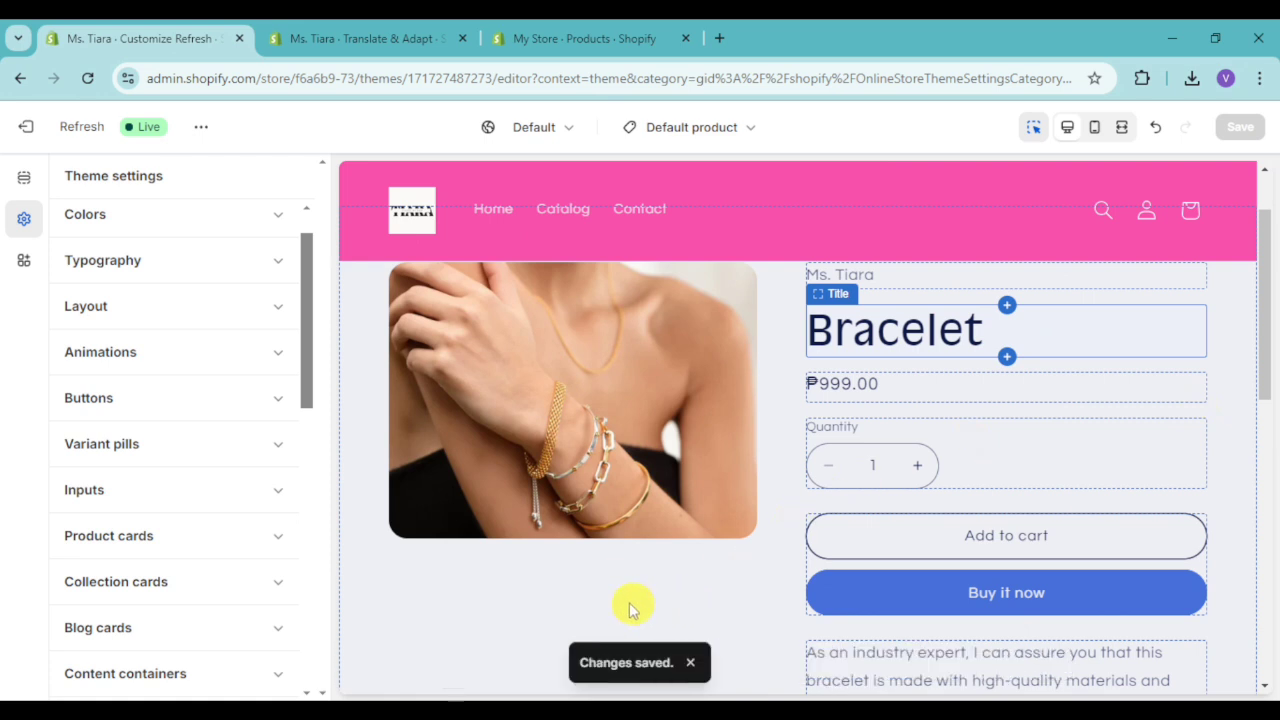
pyautogui.click(573, 603)
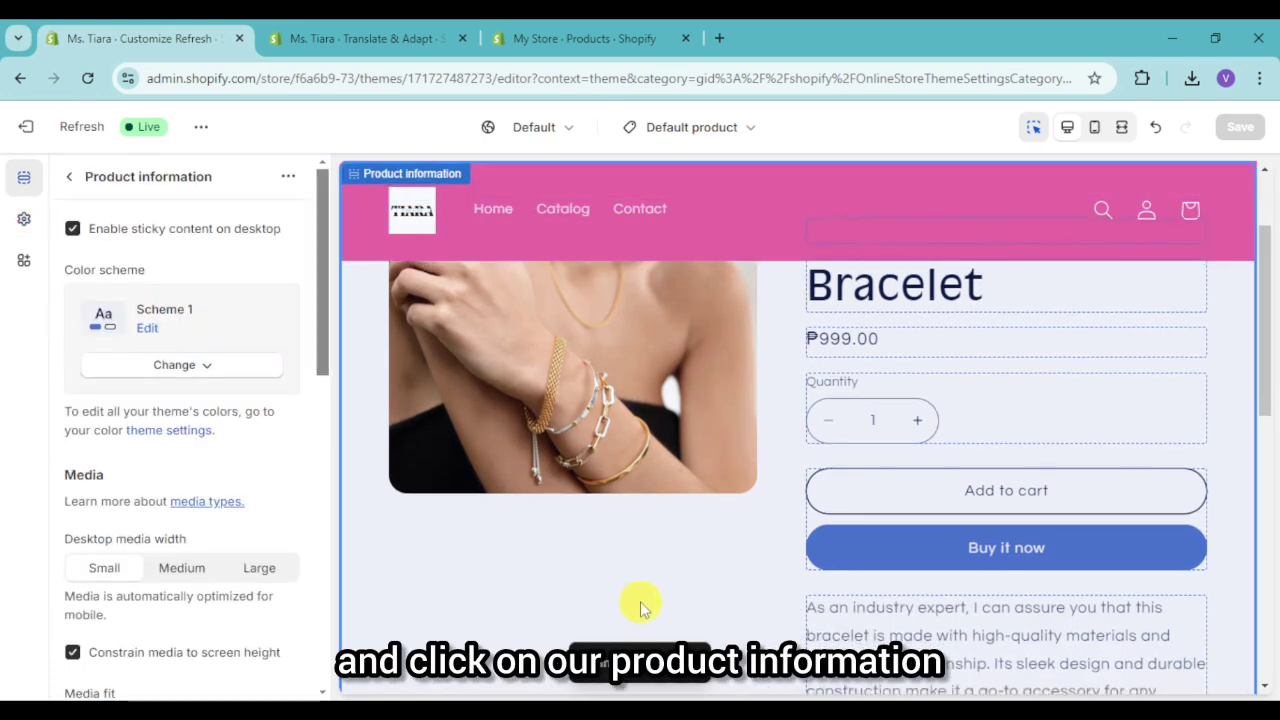
pyautogui.click(196, 368)
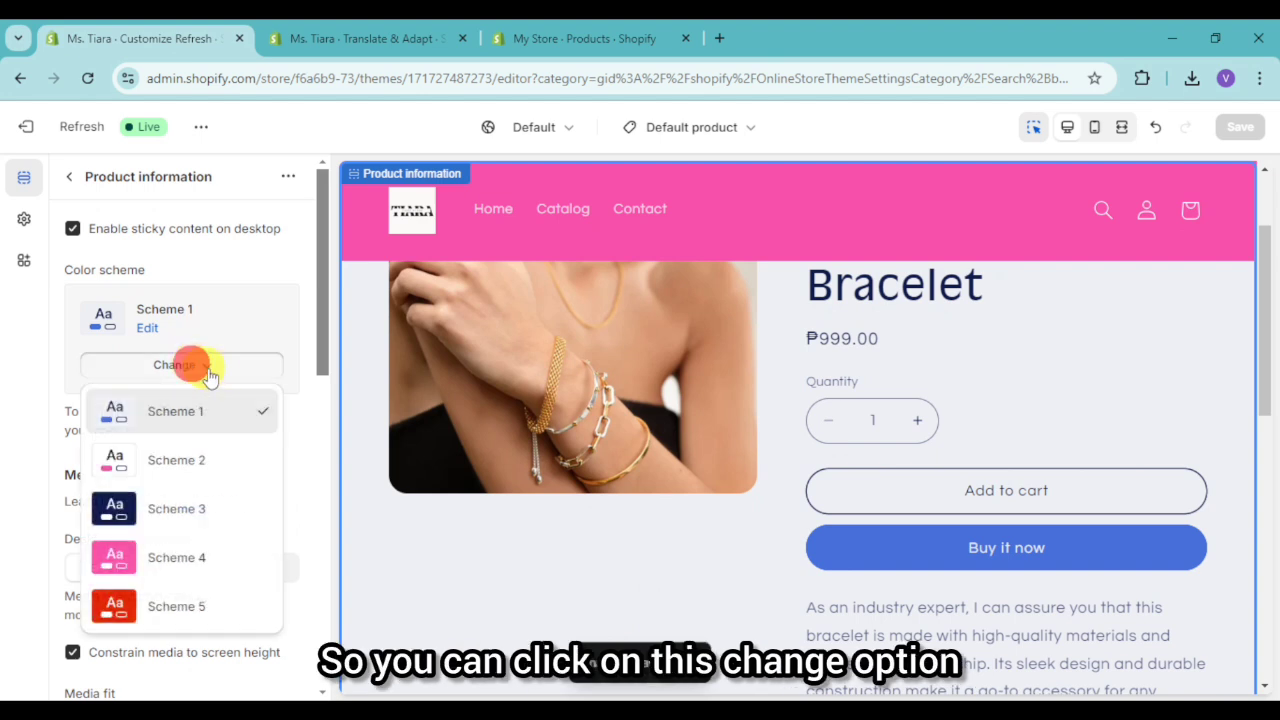
pyautogui.click(196, 457)
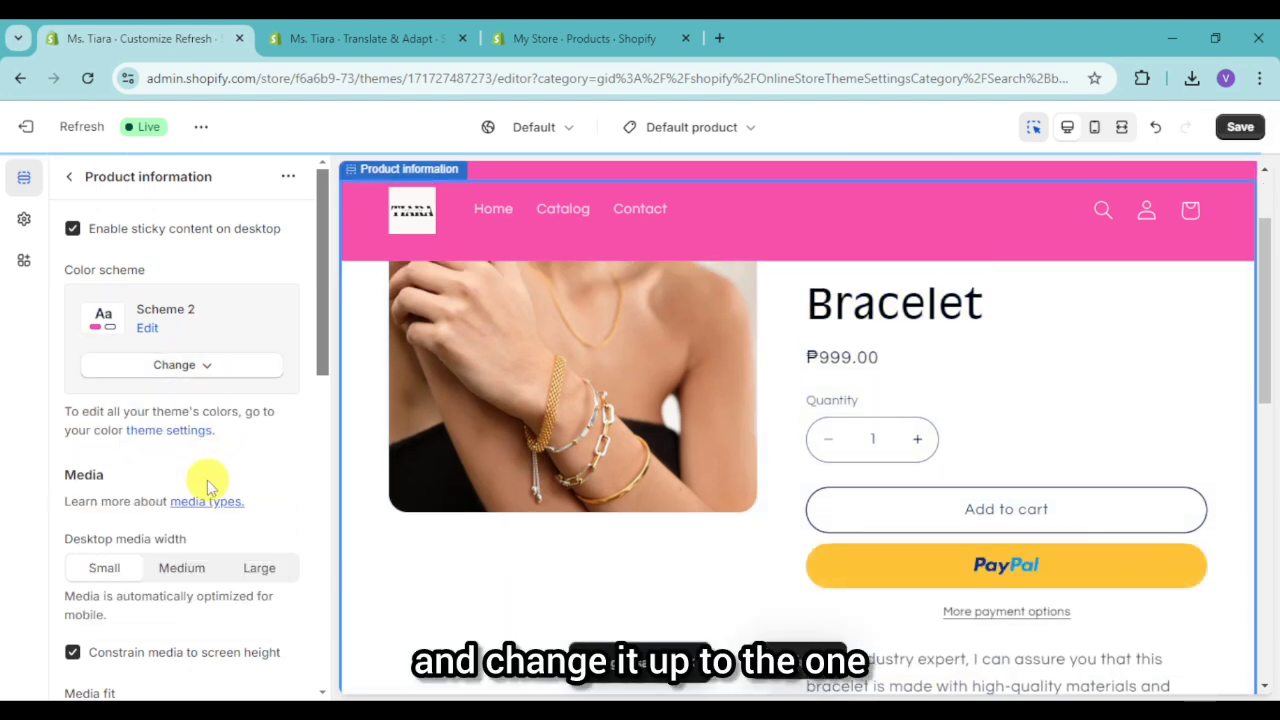
# Step: Try Scheme 4 on the Product information section and switch it back to Scheme 2
pyautogui.click(195, 370)
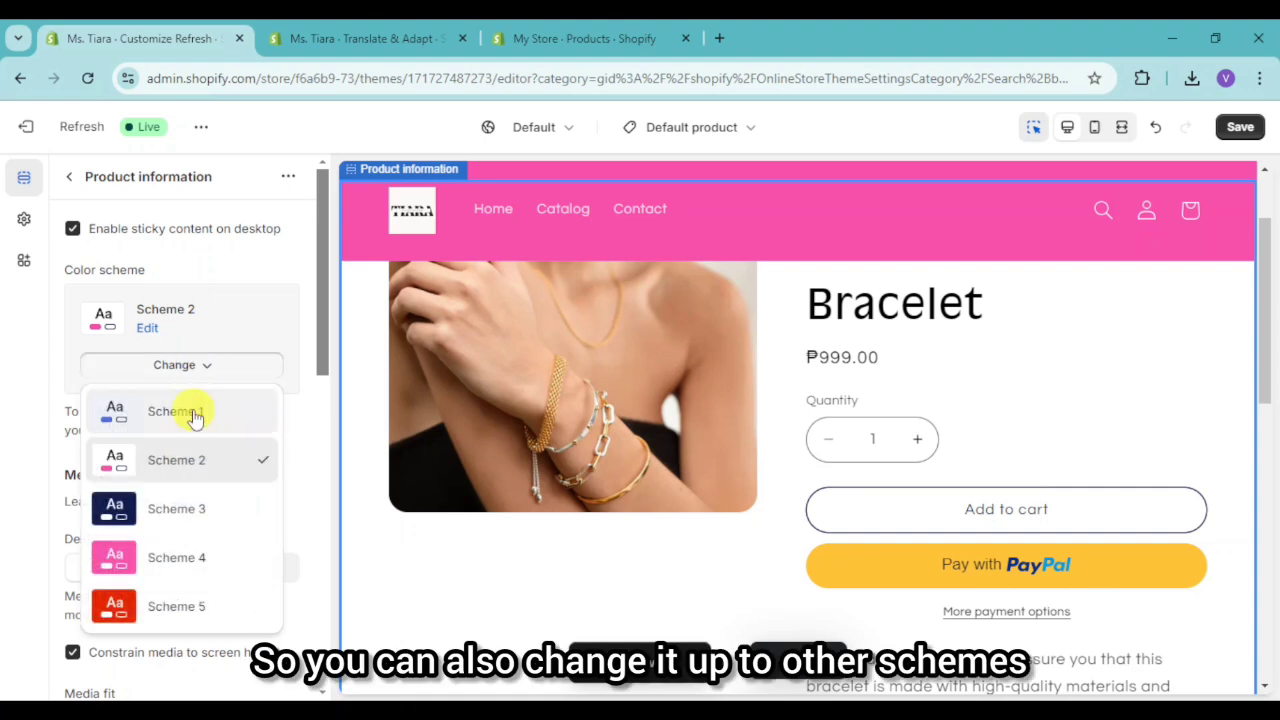
pyautogui.click(157, 555)
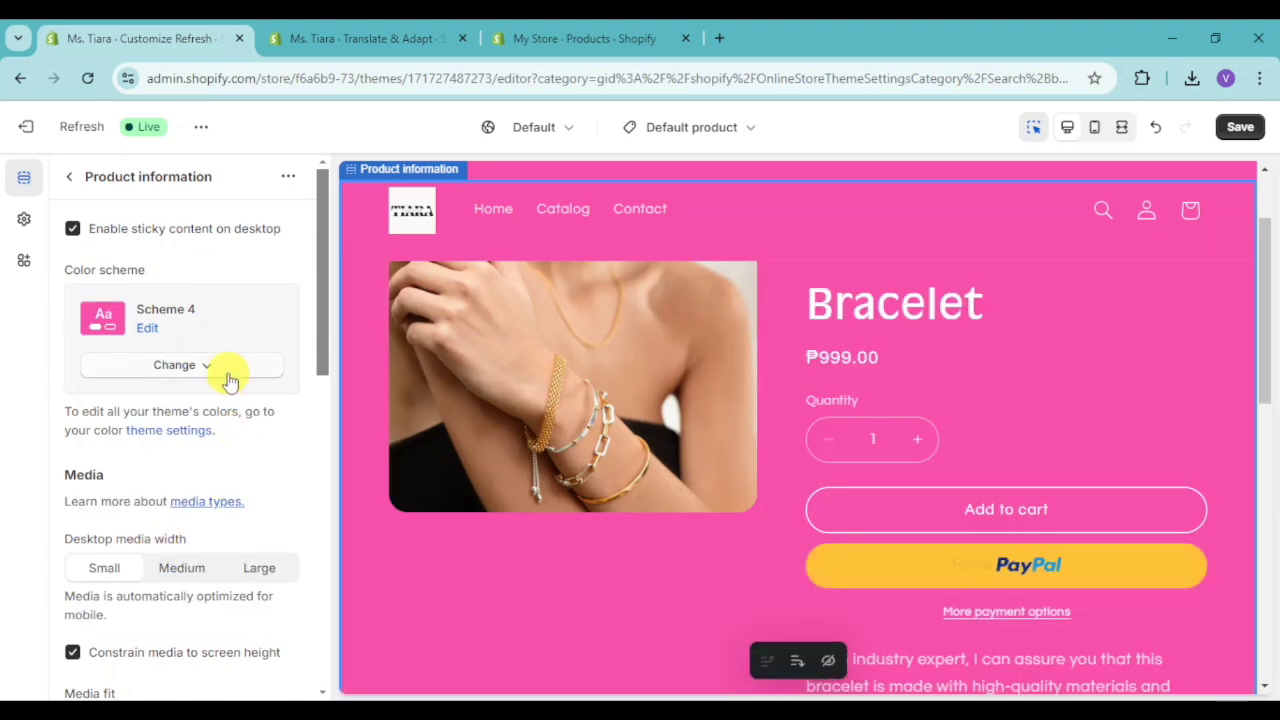
pyautogui.click(237, 370)
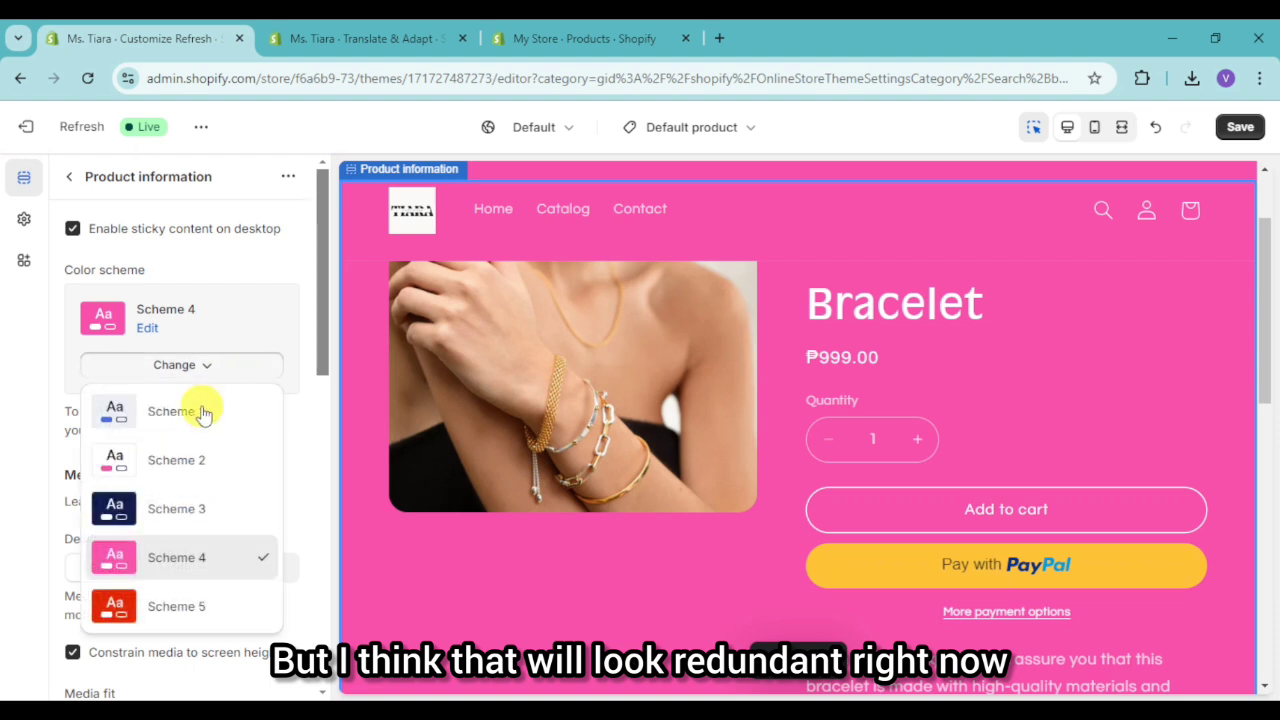
pyautogui.click(166, 462)
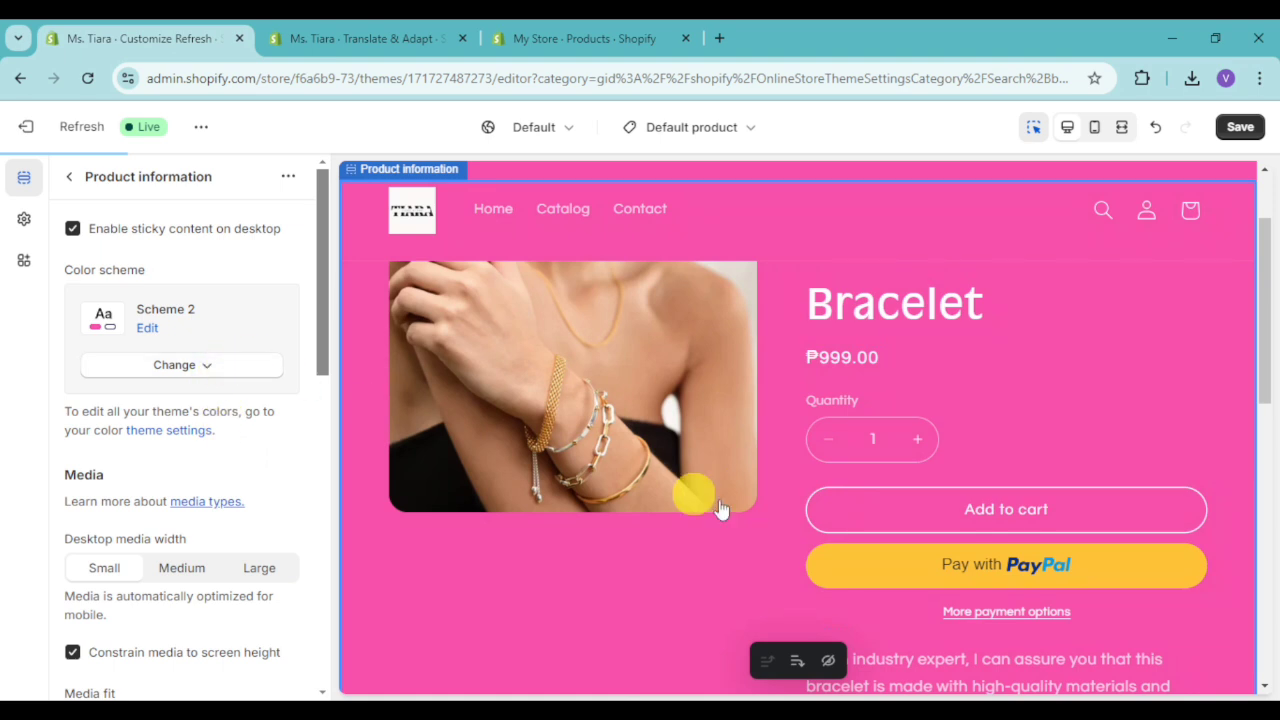
# Step: Review the Bracelet product page preview from the header to the email signup section
pyautogui.scroll(-3, 722, 510)
pyautogui.scroll(4, 790, 530)
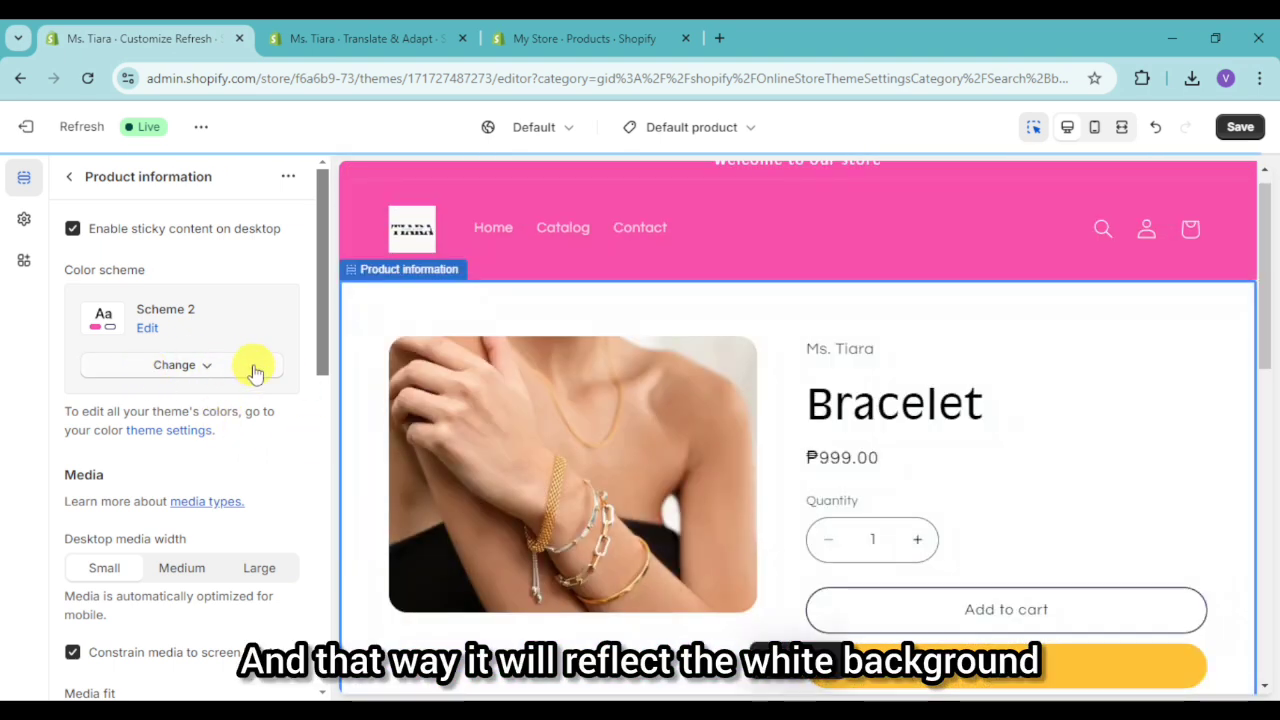
pyautogui.scroll(-5, 720, 443)
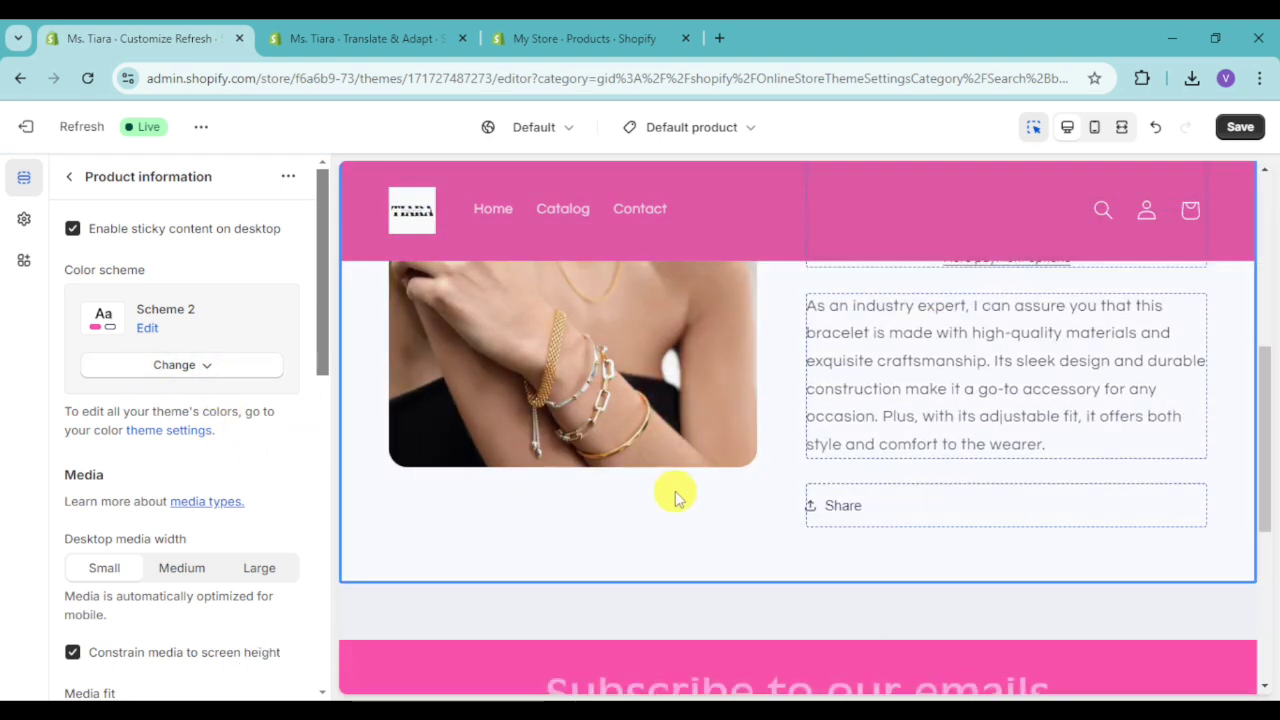
pyautogui.scroll(-2, 702, 488)
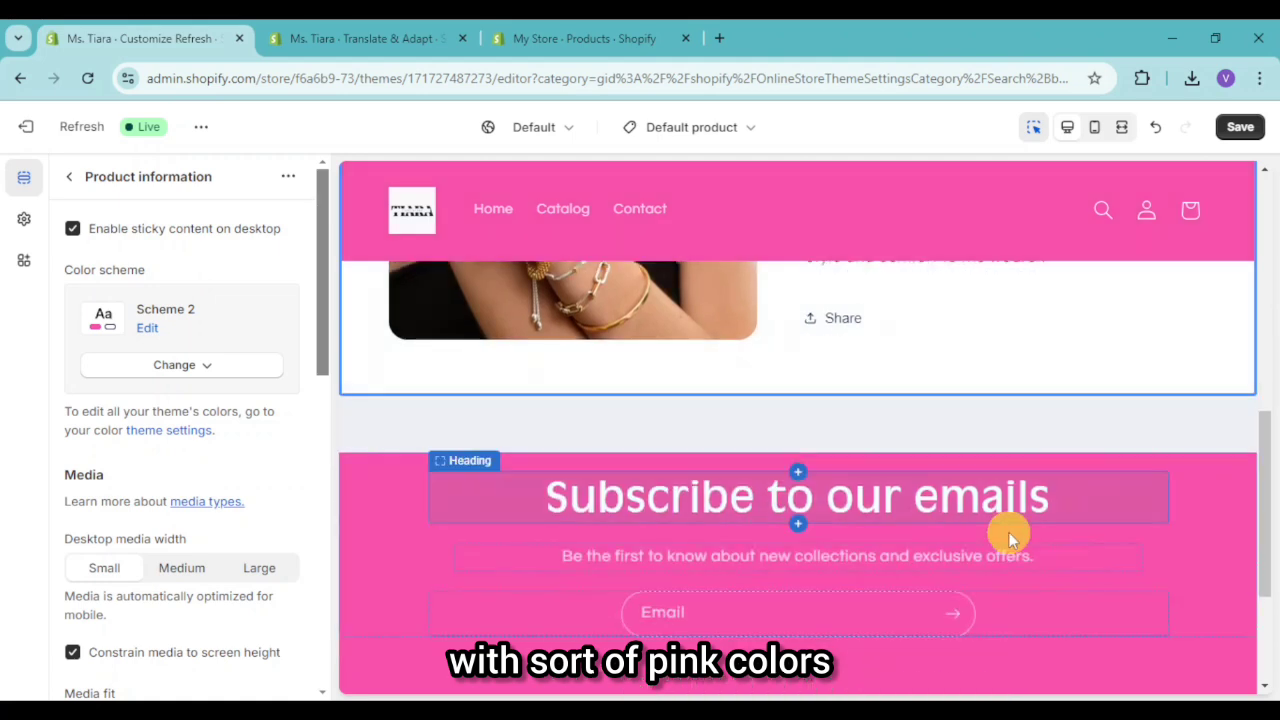
pyautogui.scroll(-1, 743, 509)
pyautogui.scroll(4, 752, 490)
pyautogui.scroll(2, 752, 490)
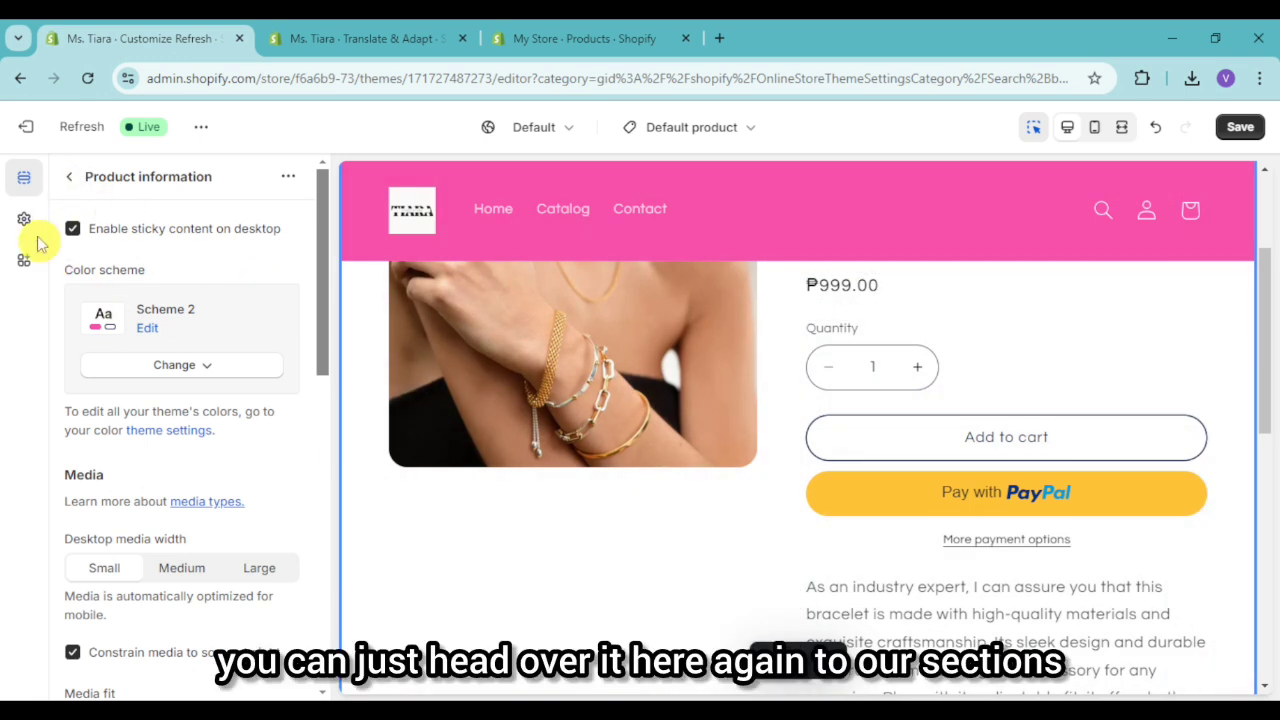
# Step: Add a Complementary products block to the Product information section and check the product page preview
pyautogui.click(71, 181)
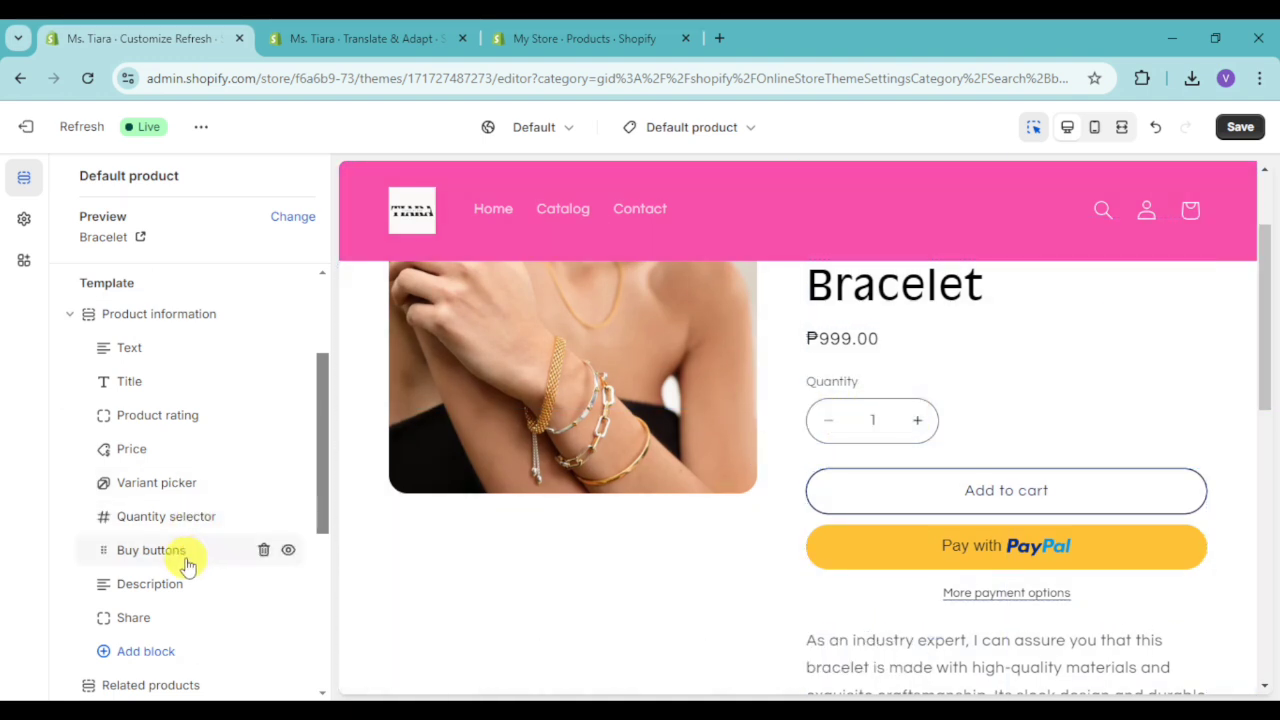
pyautogui.scroll(-2, 971, 571)
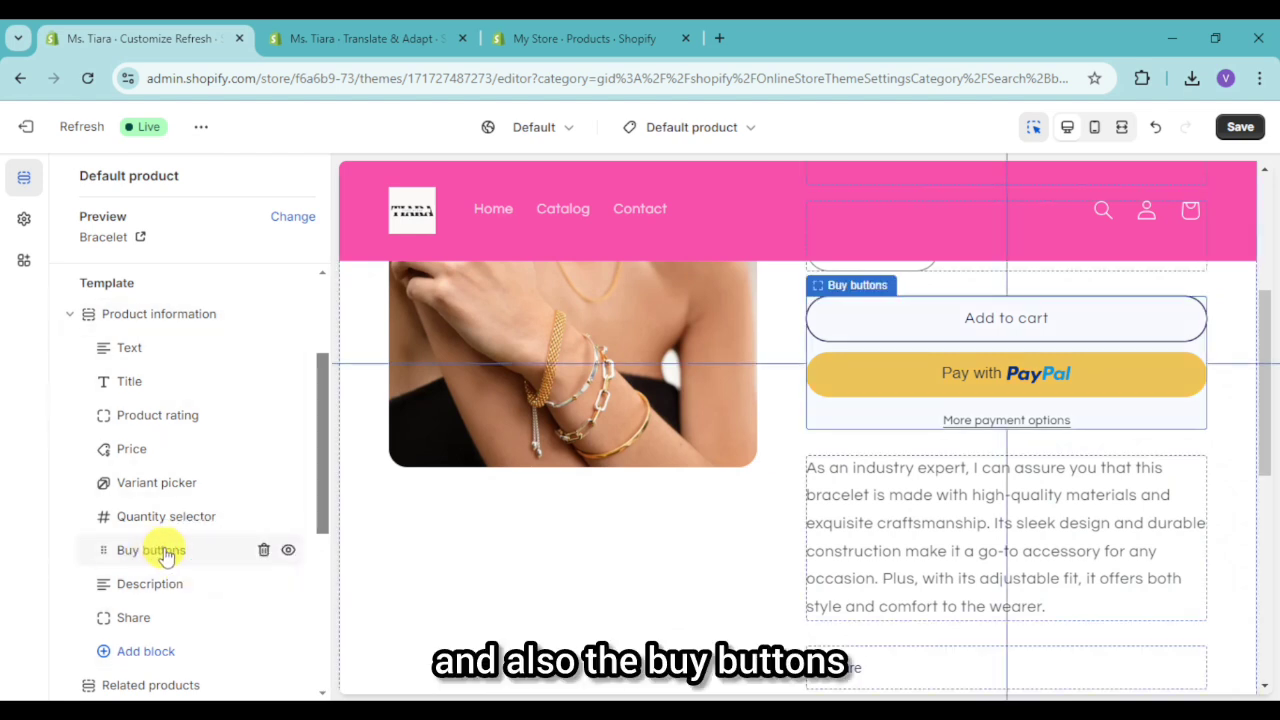
pyautogui.click(131, 652)
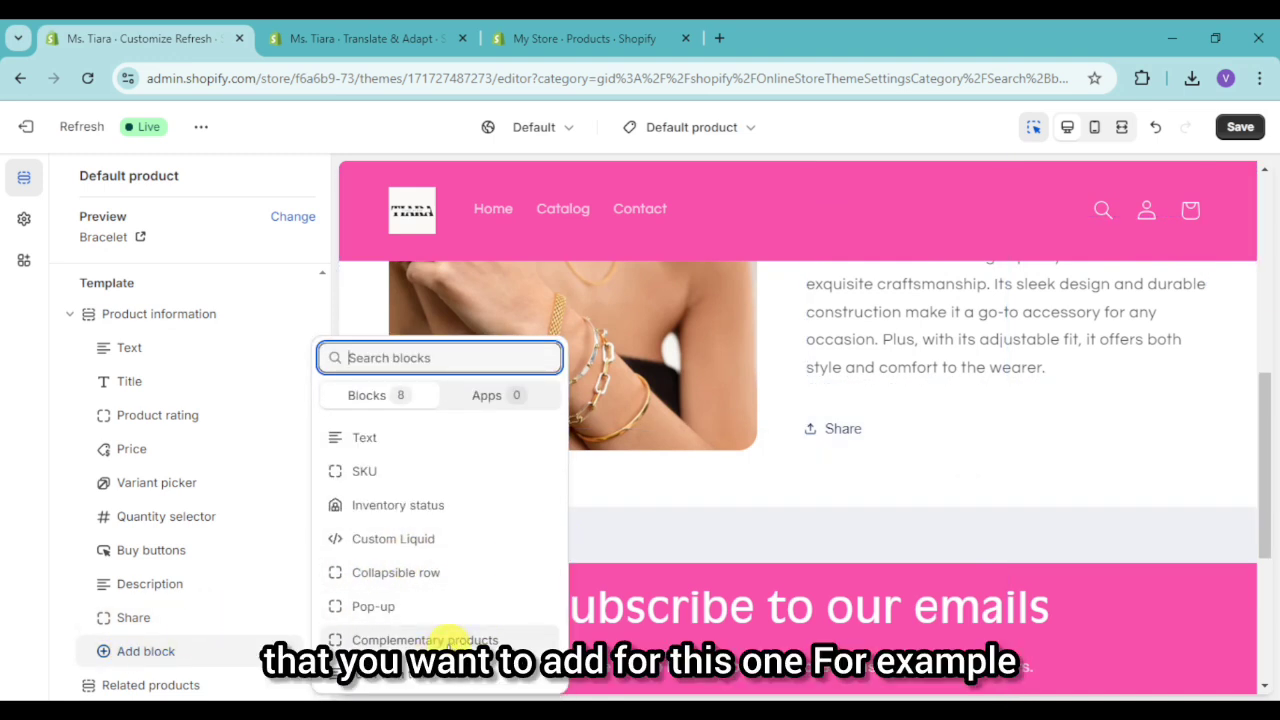
pyautogui.click(452, 636)
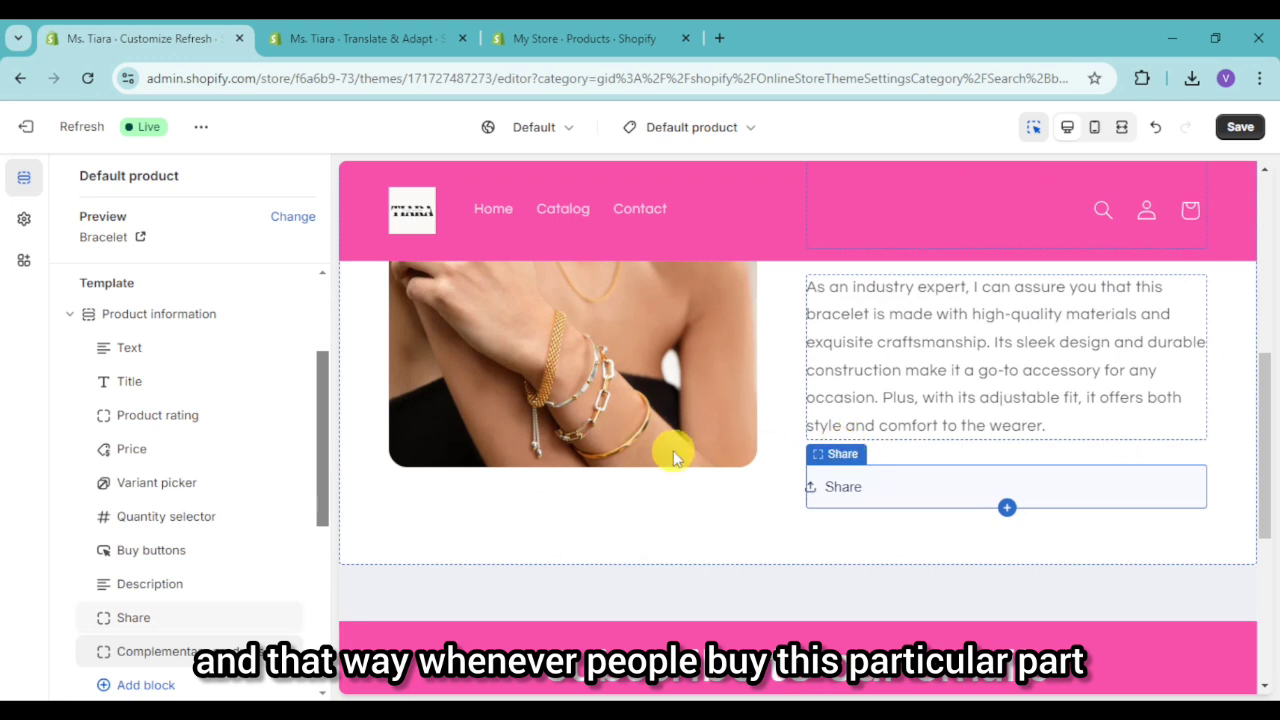
pyautogui.scroll(-2, 673, 450)
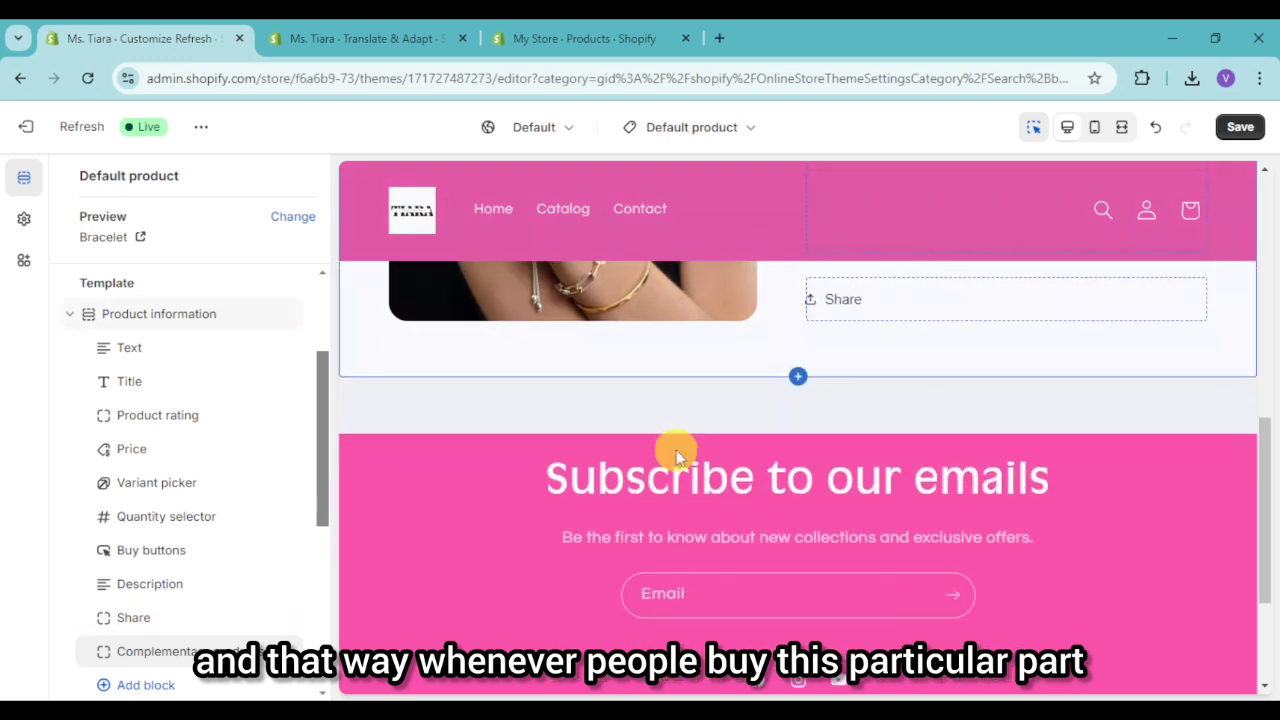
# Step: Review the Complementary products block's heading and icon settings, and set its maximum products to show to 4
pyautogui.click(173, 648)
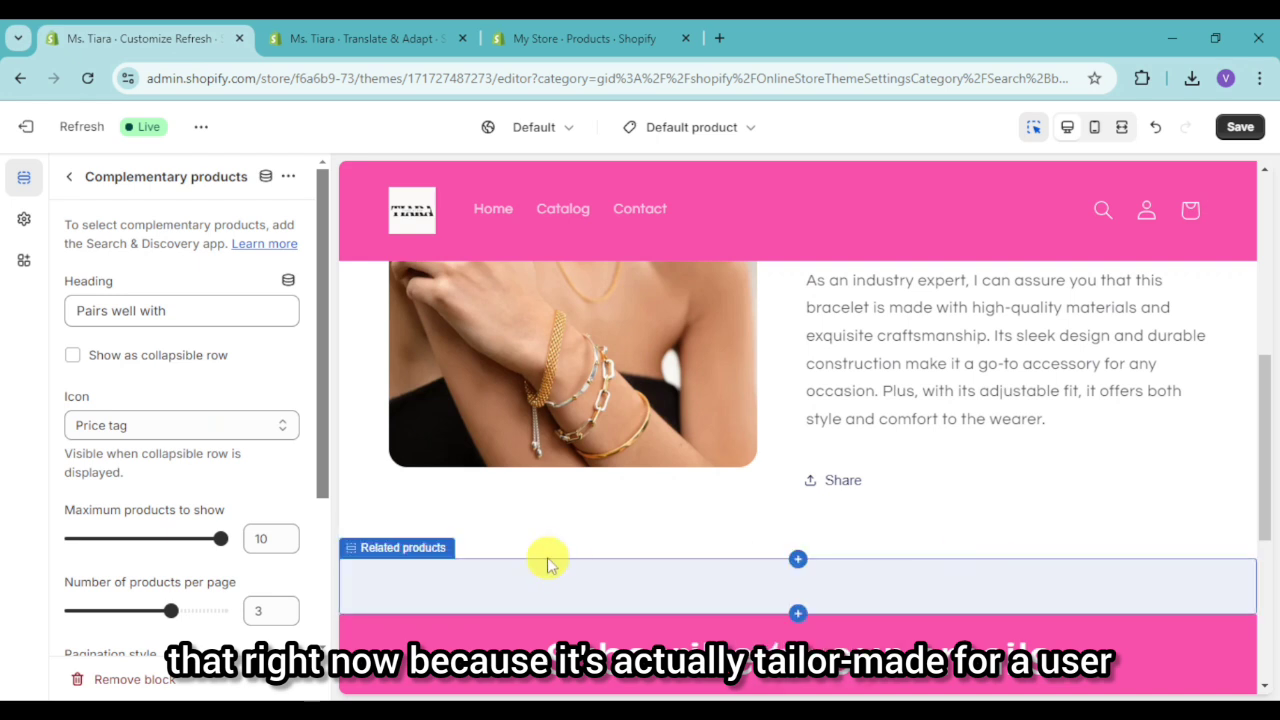
pyautogui.scroll(-2, 234, 471)
pyautogui.scroll(2, 234, 476)
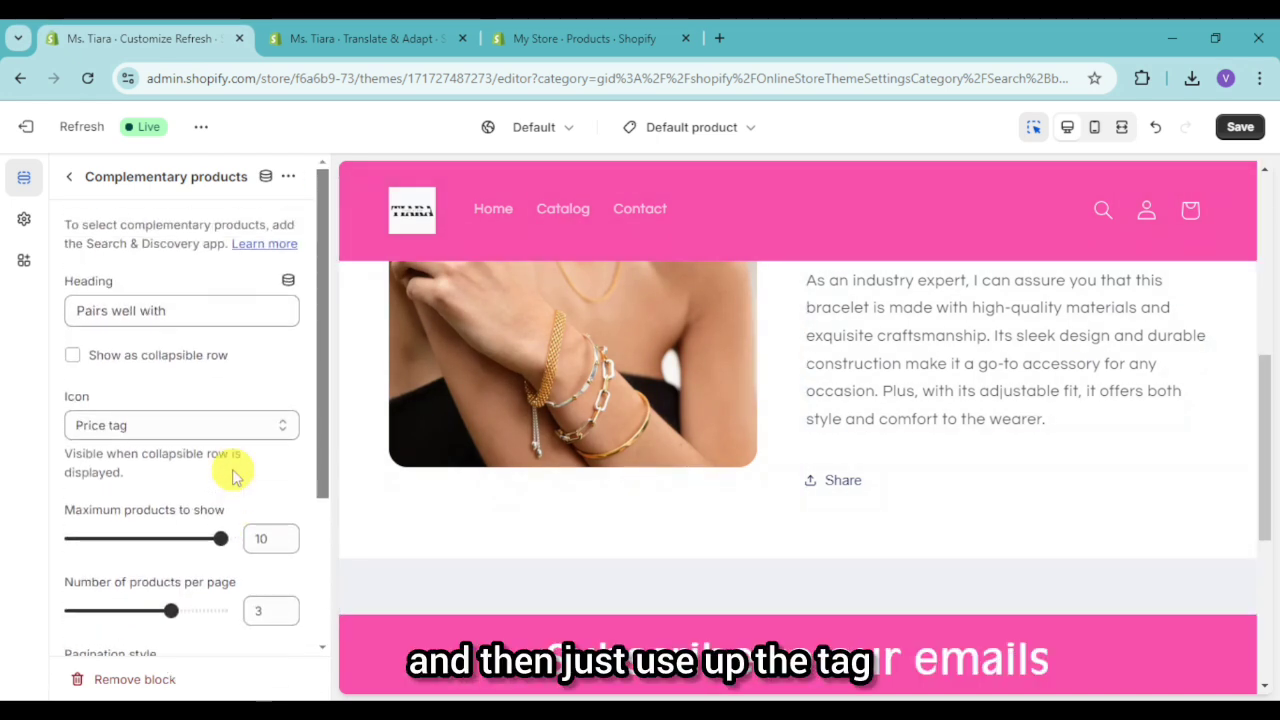
pyautogui.click(210, 311)
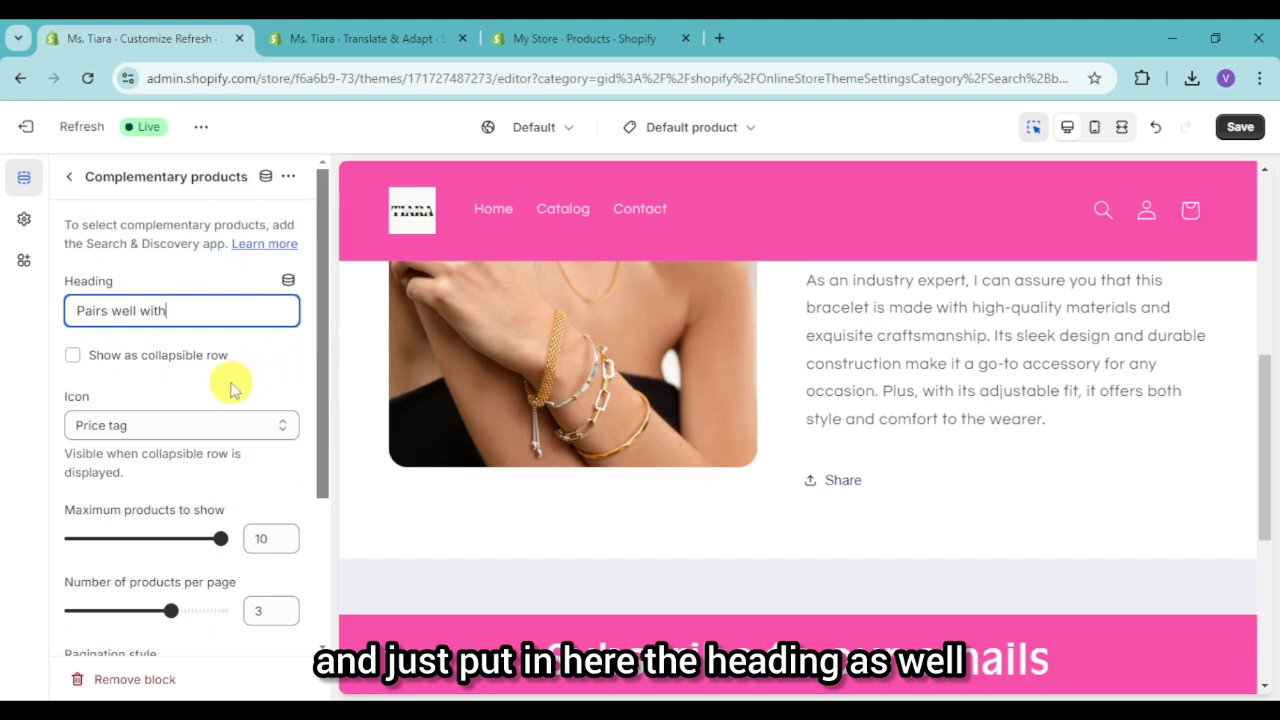
pyautogui.click(165, 428)
pyautogui.click(165, 428)
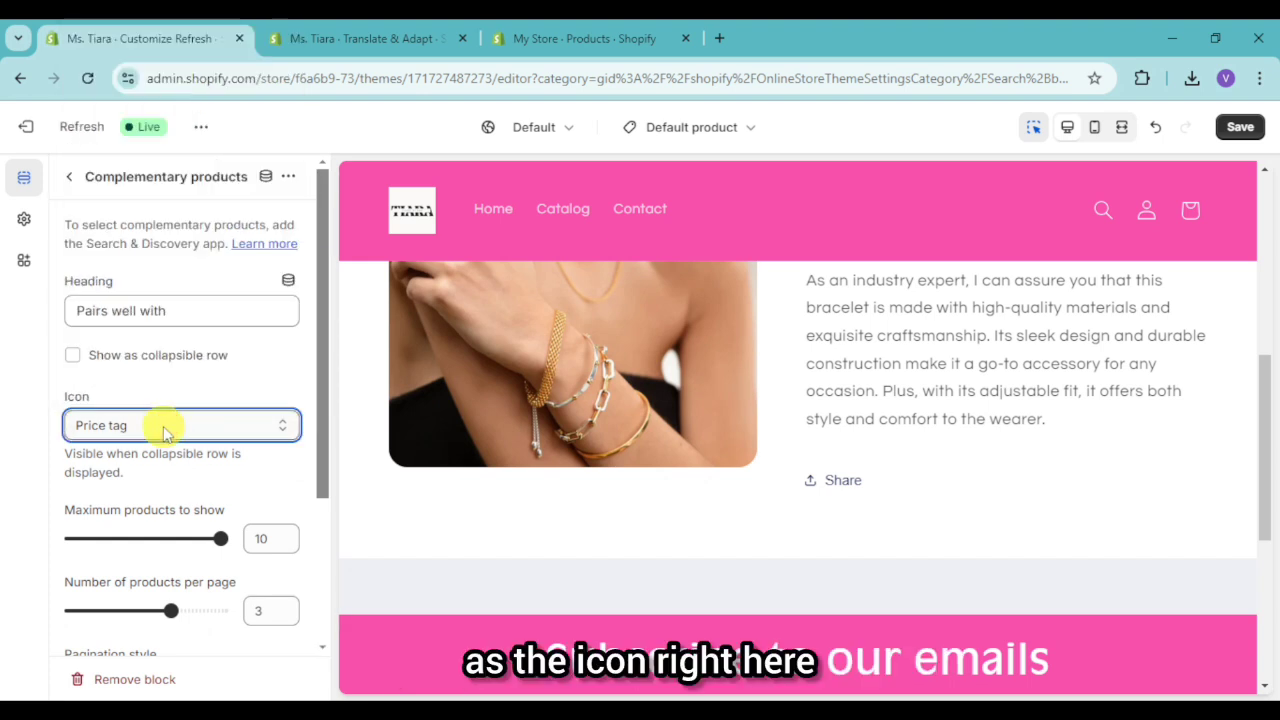
pyautogui.moveTo(272, 540); pyautogui.dragTo(246, 541)
pyautogui.press('BackSpace')
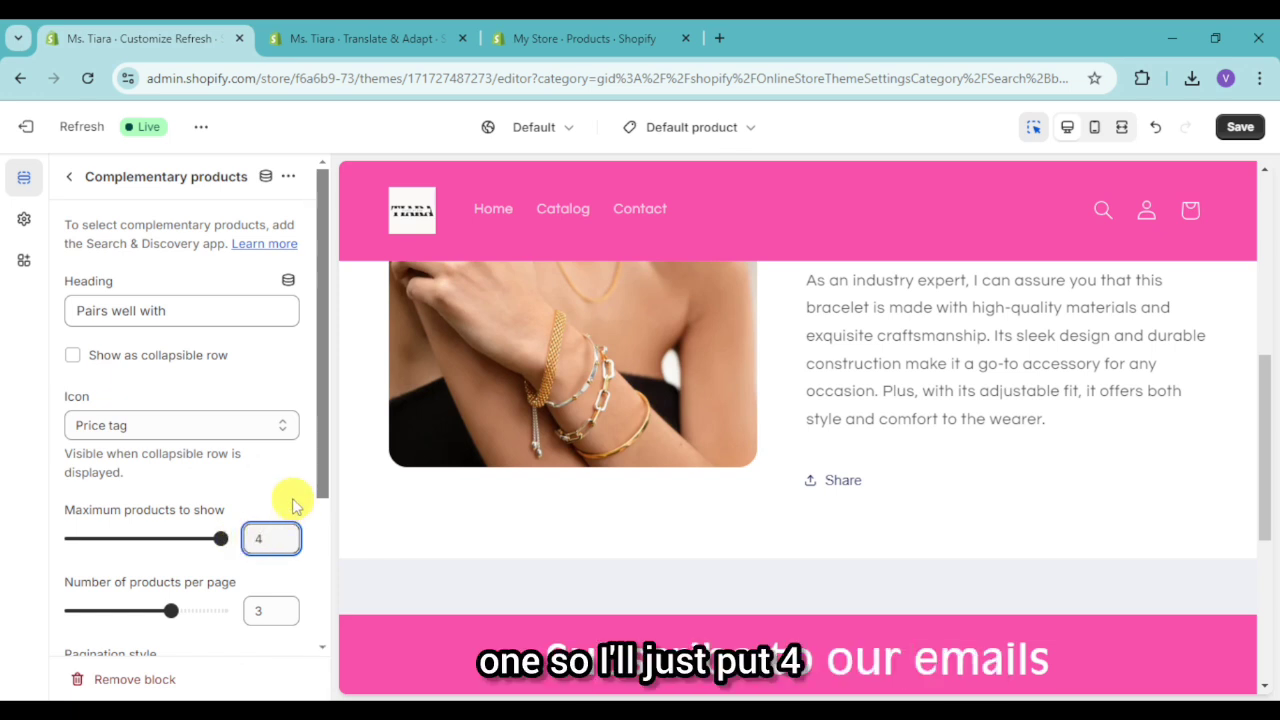
pyautogui.click(294, 500)
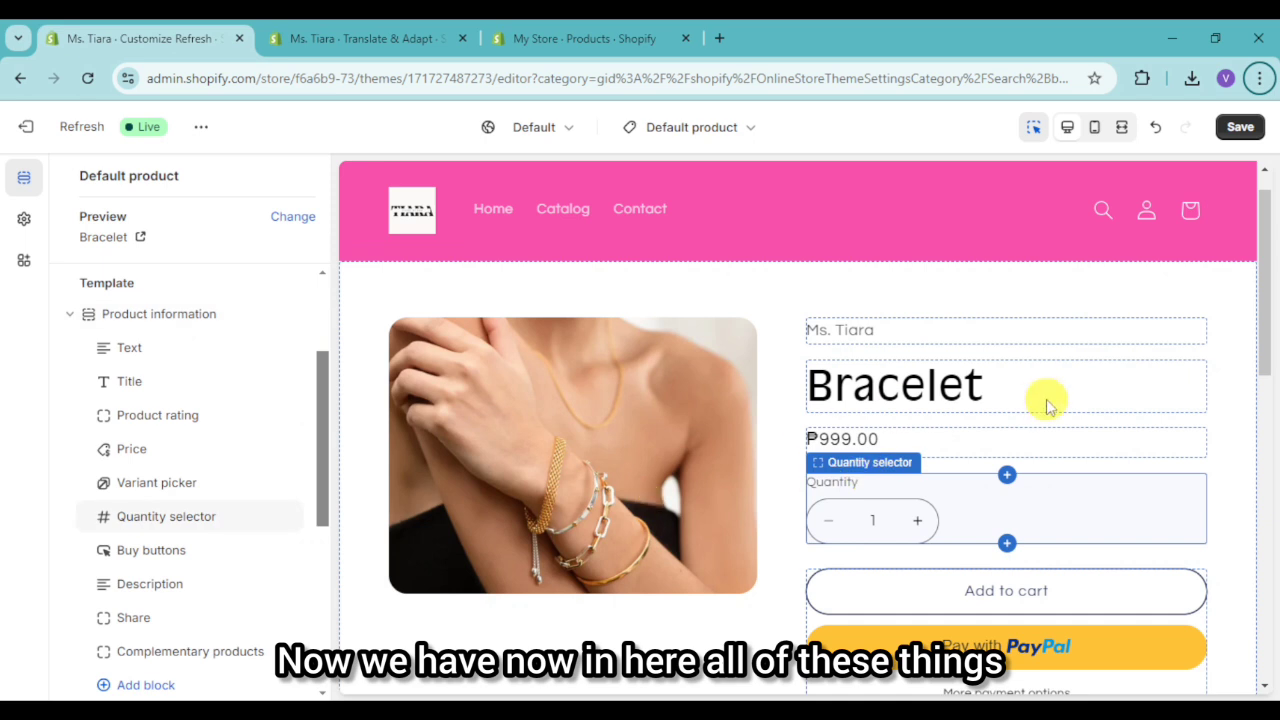
# Step: Save the default product page changes and review the Header section's logo and menu settings
pyautogui.click(1240, 126)
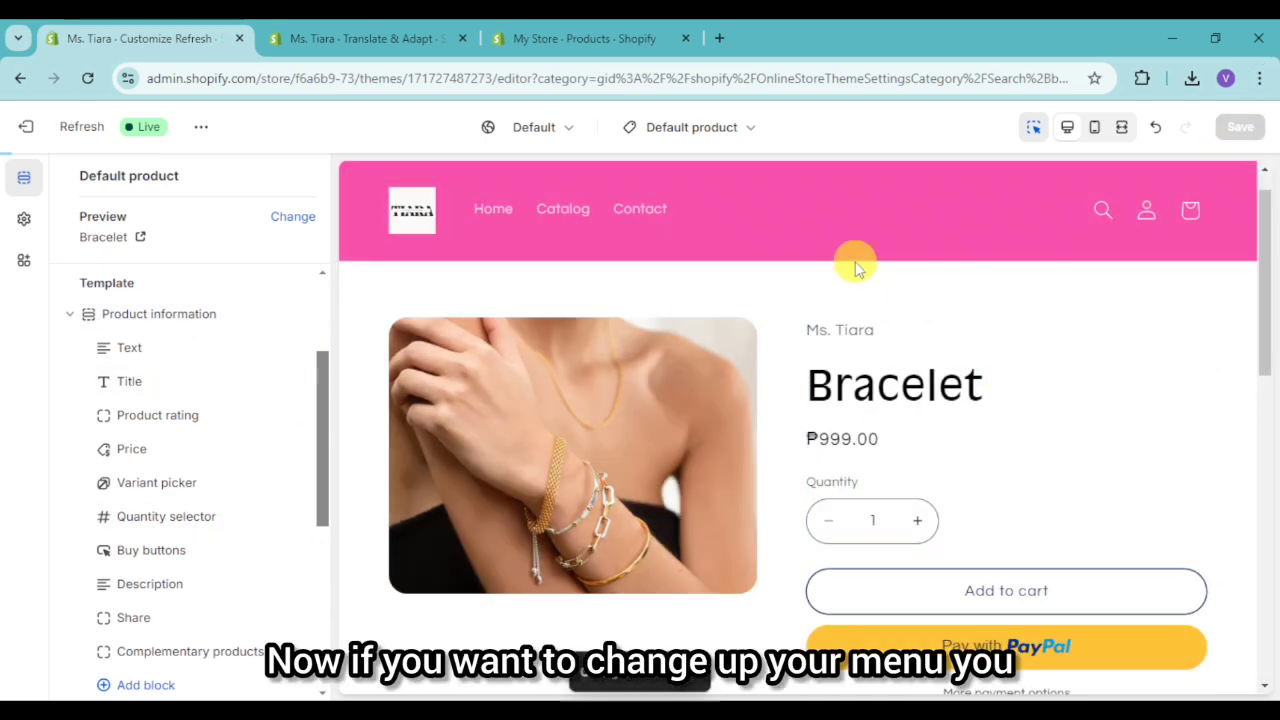
pyautogui.click(752, 224)
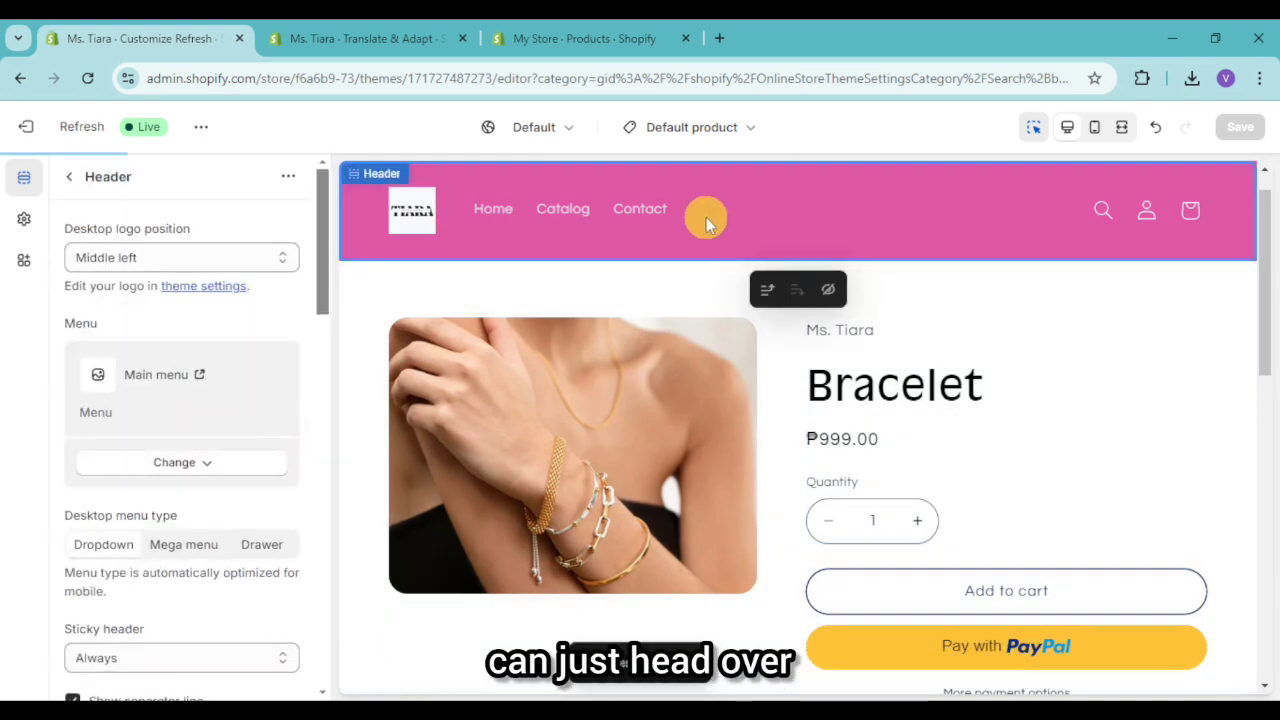
pyautogui.scroll(-3, 210, 530)
pyautogui.scroll(3, 210, 525)
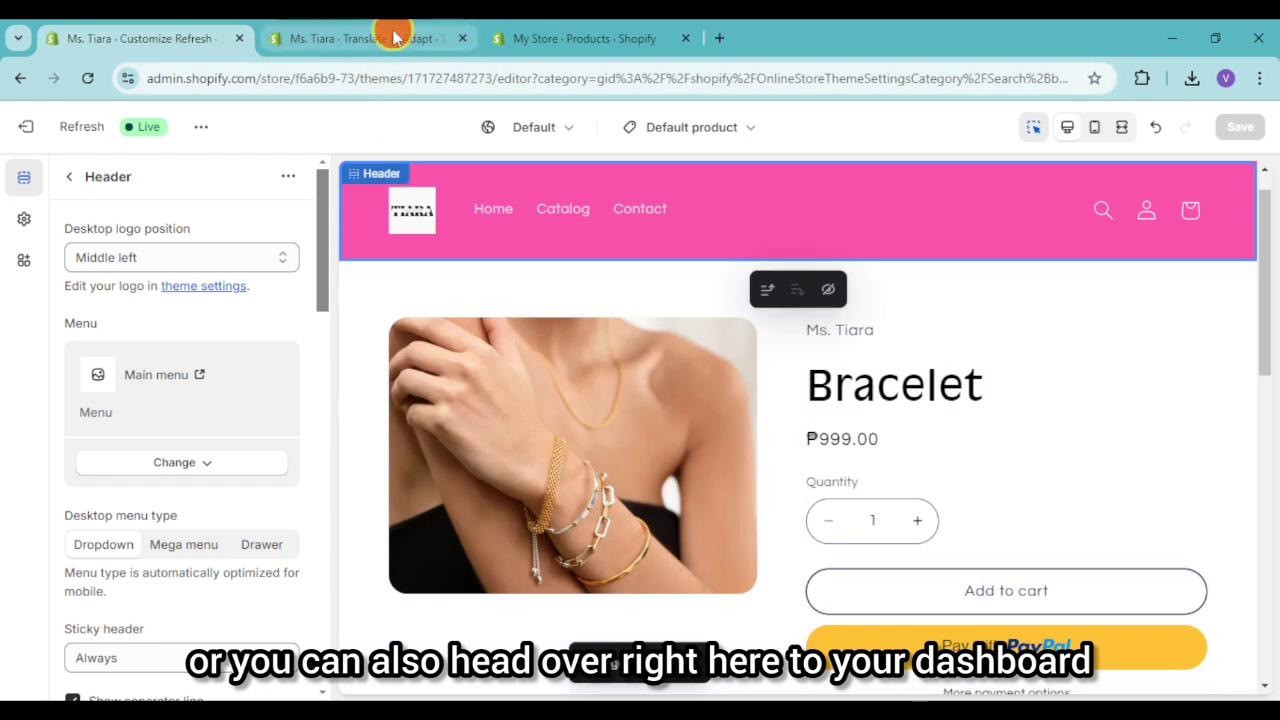
# Step: Switch to the store admin and look through the store's General settings page
pyautogui.click(394, 38)
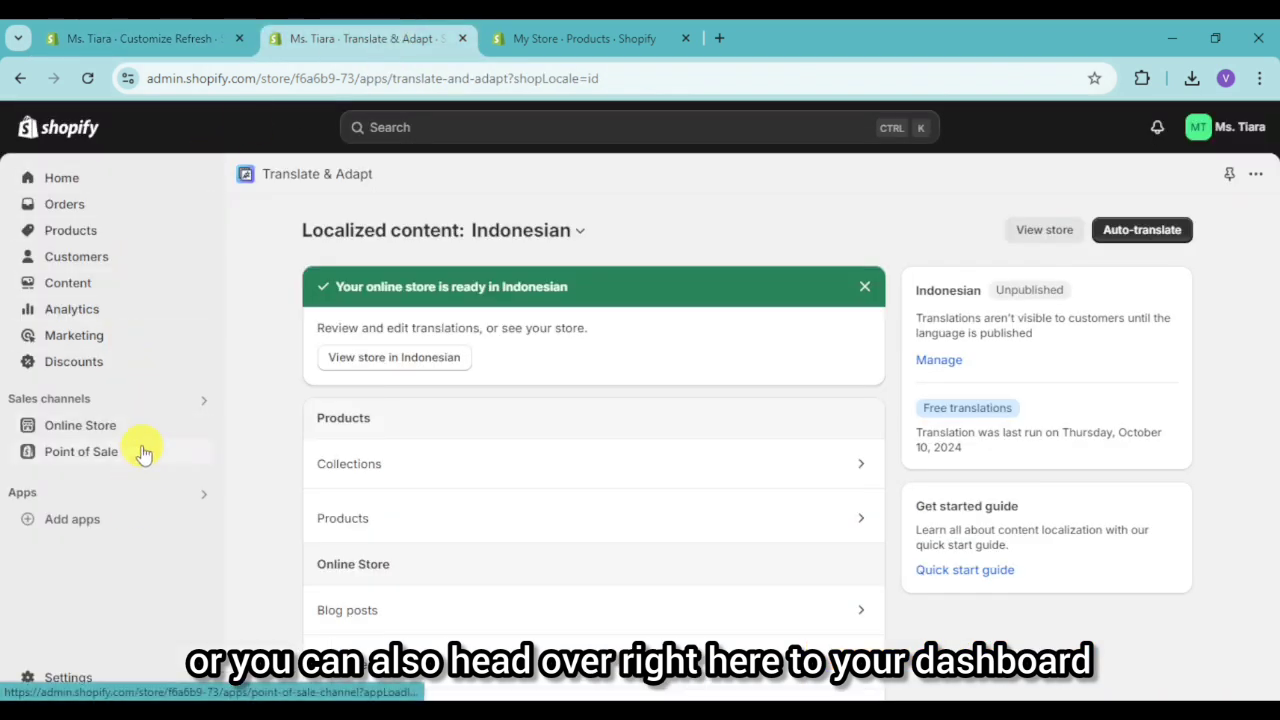
pyautogui.click(116, 677)
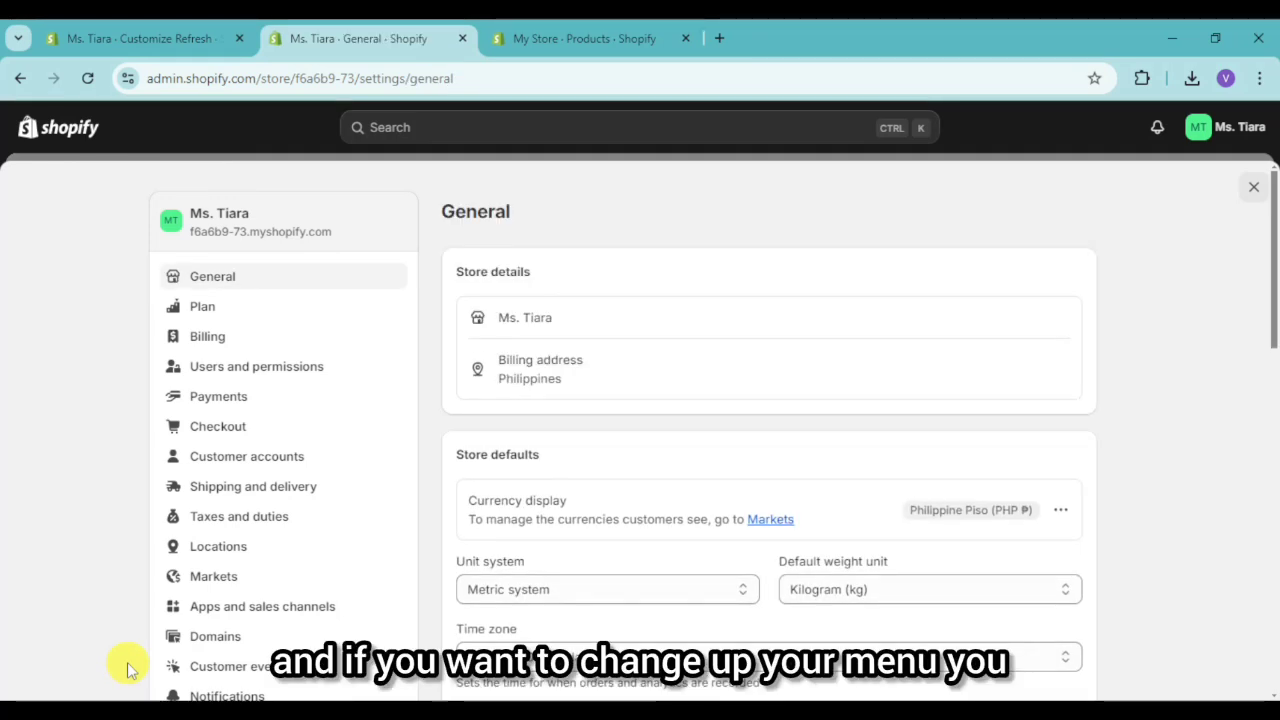
pyautogui.scroll(-3, 323, 543)
pyautogui.scroll(3, 335, 543)
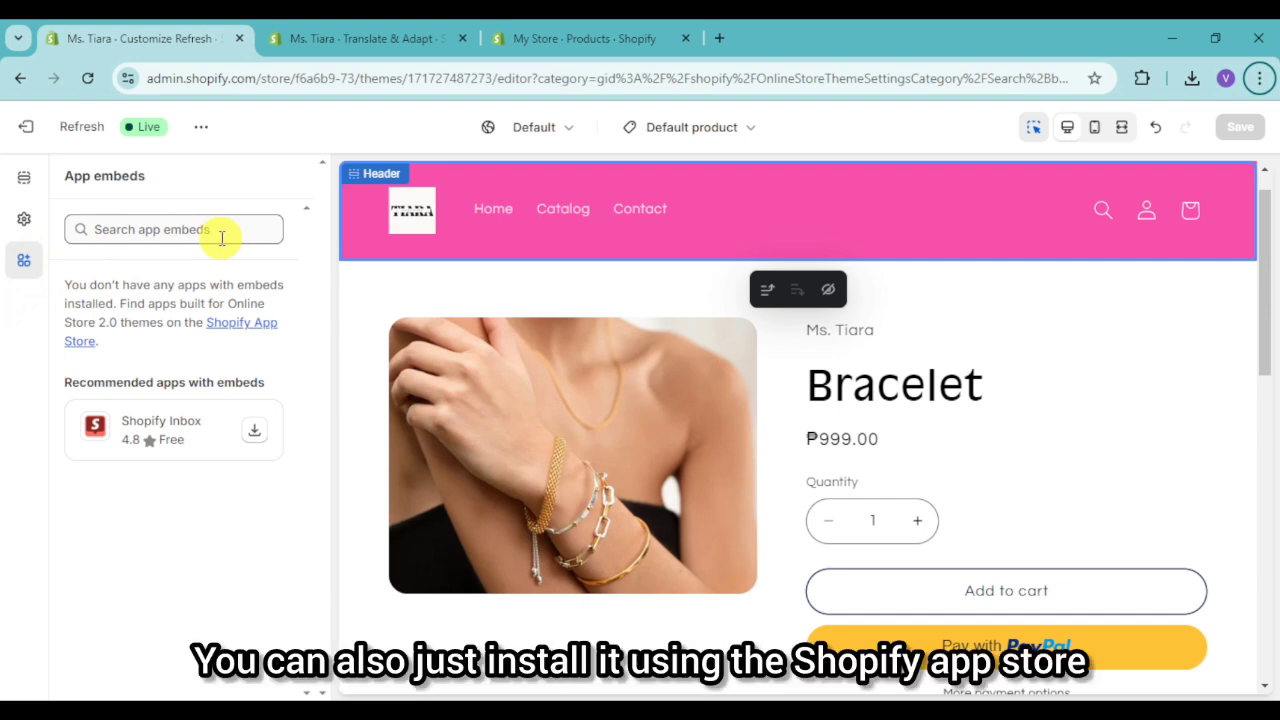
# Step: Open the Shopify App Store link from the theme editor's app embeds in a new browser tab and switch to it
pyautogui.rightClick(238, 325)
pyautogui.click(270, 342)
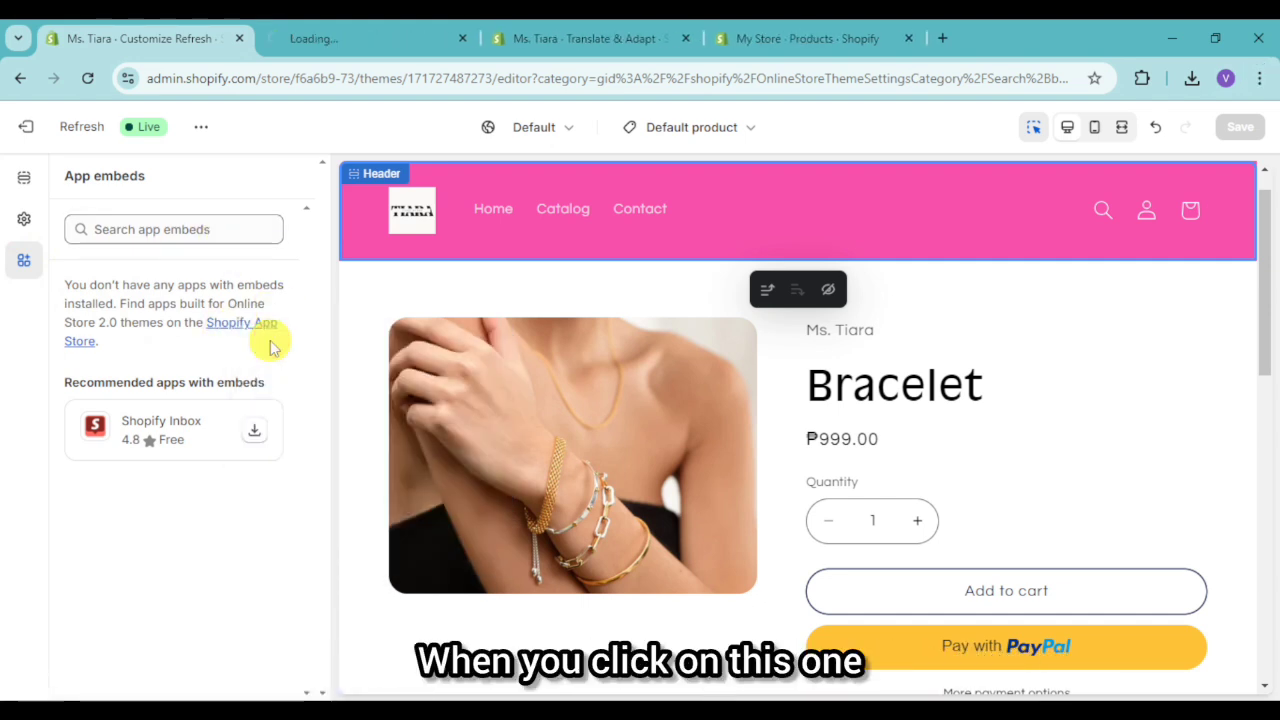
pyautogui.click(386, 30)
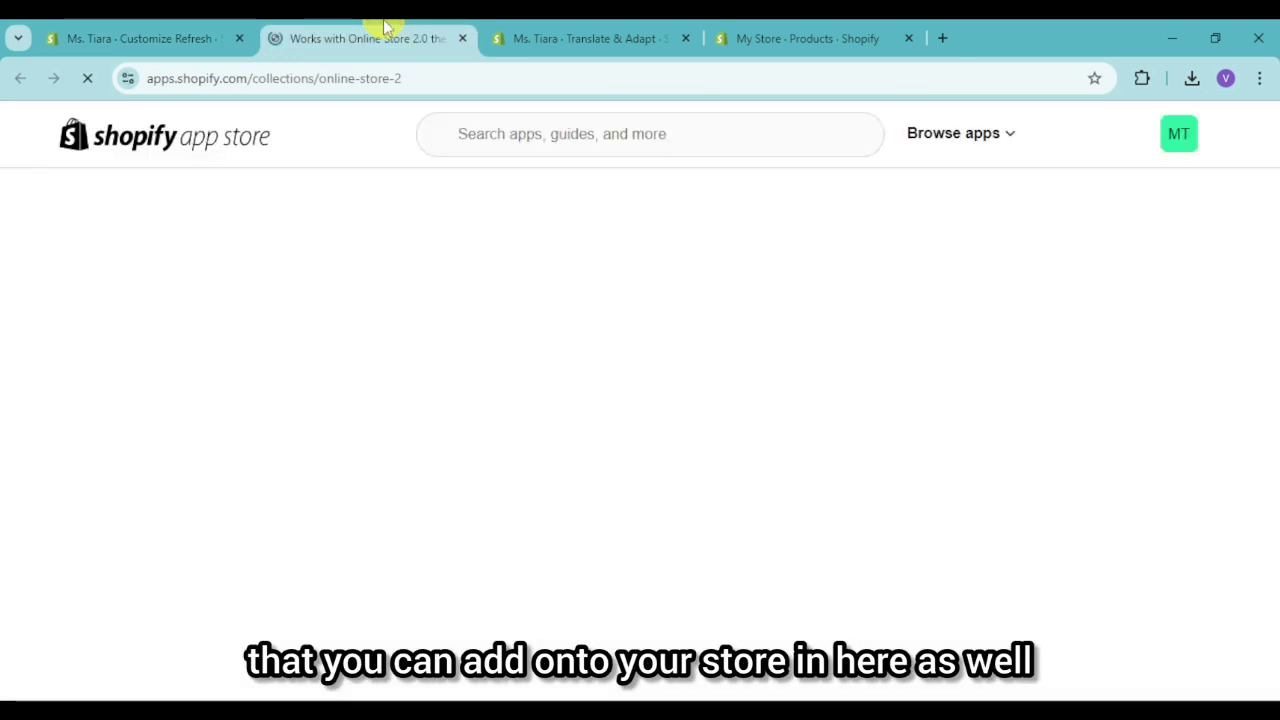
# Step: Browse the apps that work with Online Store 2.0 themes and open the Tidio Live Chat & AI Chatbots page
pyautogui.scroll(-3, 656, 390)
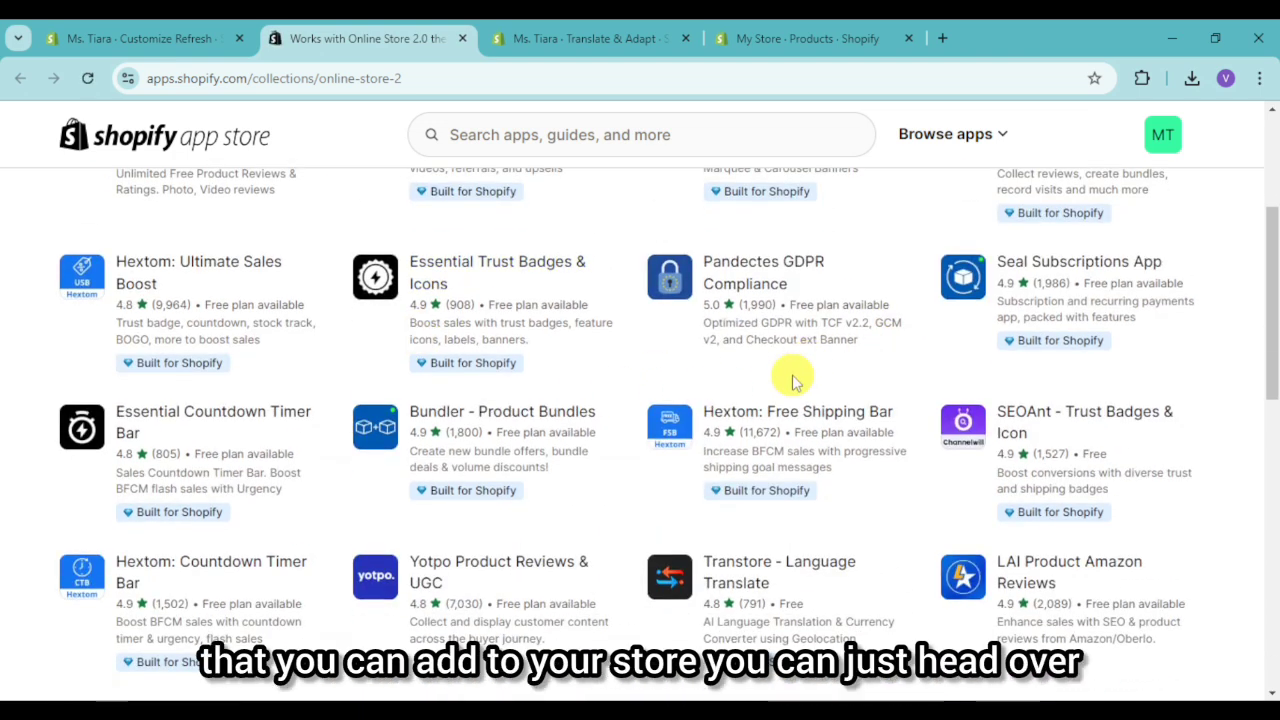
pyautogui.scroll(3, 792, 380)
pyautogui.scroll(-4, 792, 380)
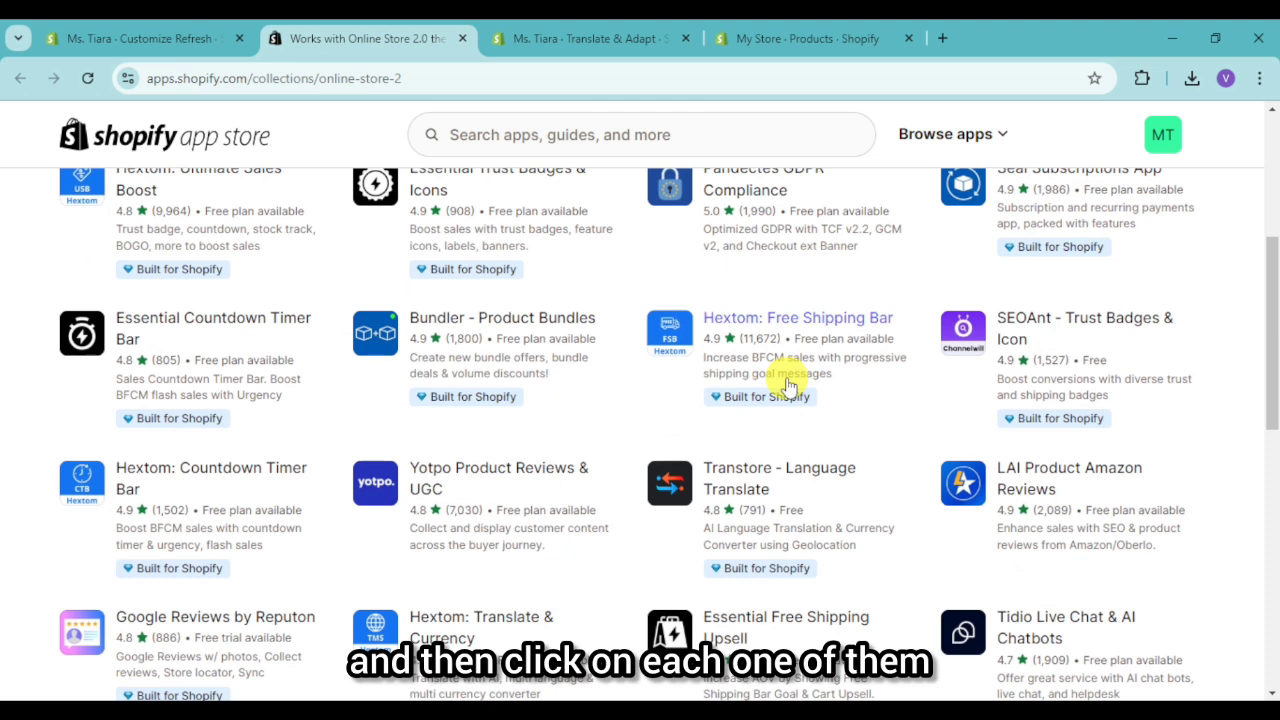
pyautogui.scroll(-2, 790, 385)
pyautogui.scroll(-2, 591, 451)
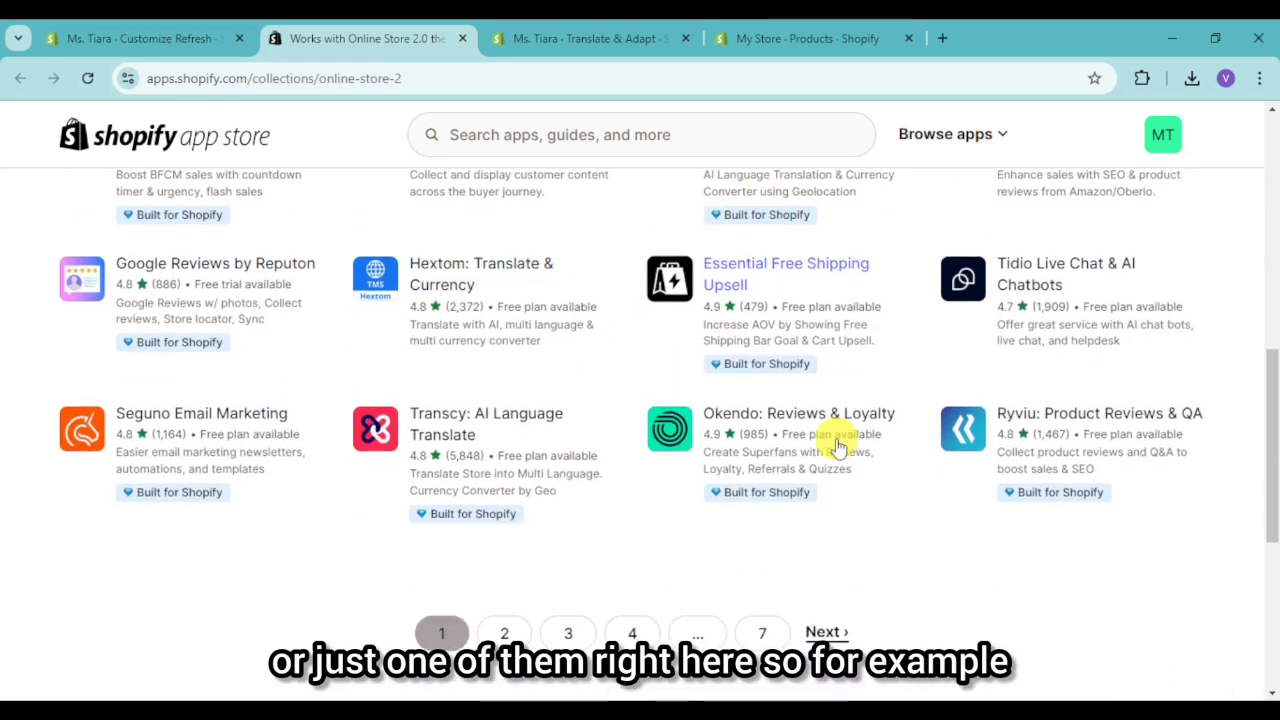
pyautogui.scroll(-1, 838, 447)
pyautogui.scroll(1, 838, 447)
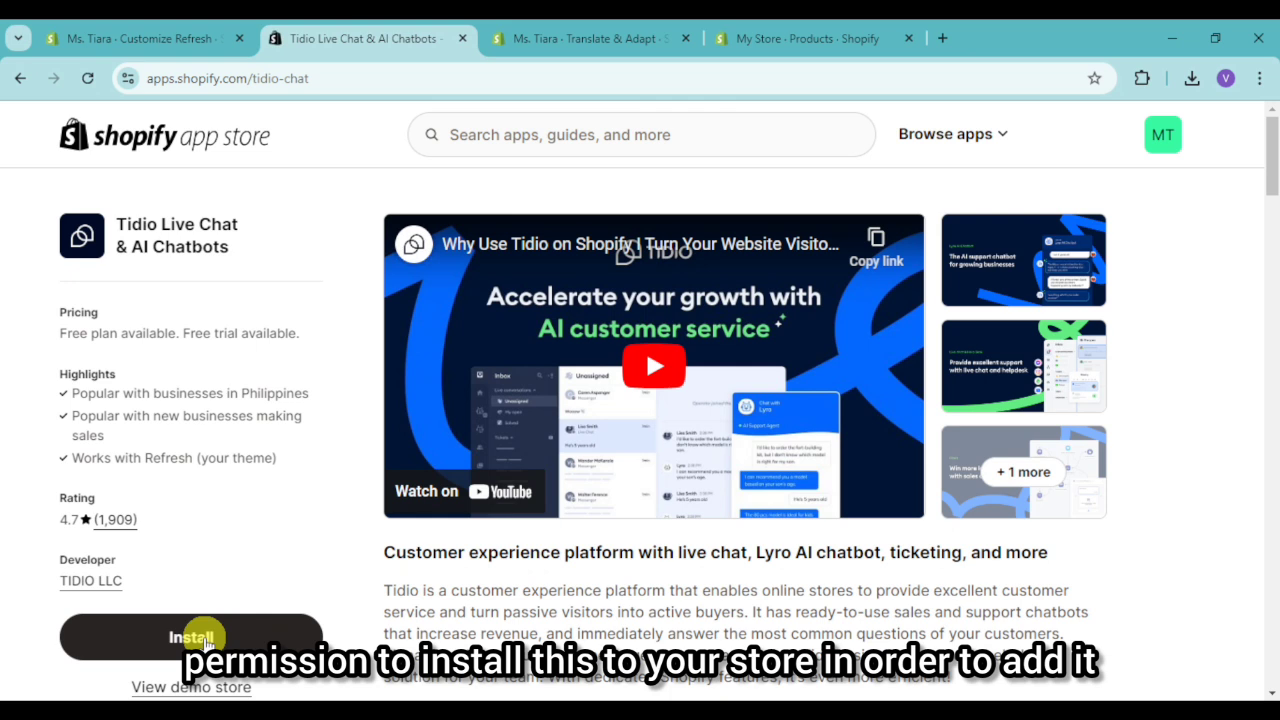
# Step: Install the Tidio app and enable its Tidio Chat Widget embed in the theme, saving the change
pyautogui.click(207, 36)
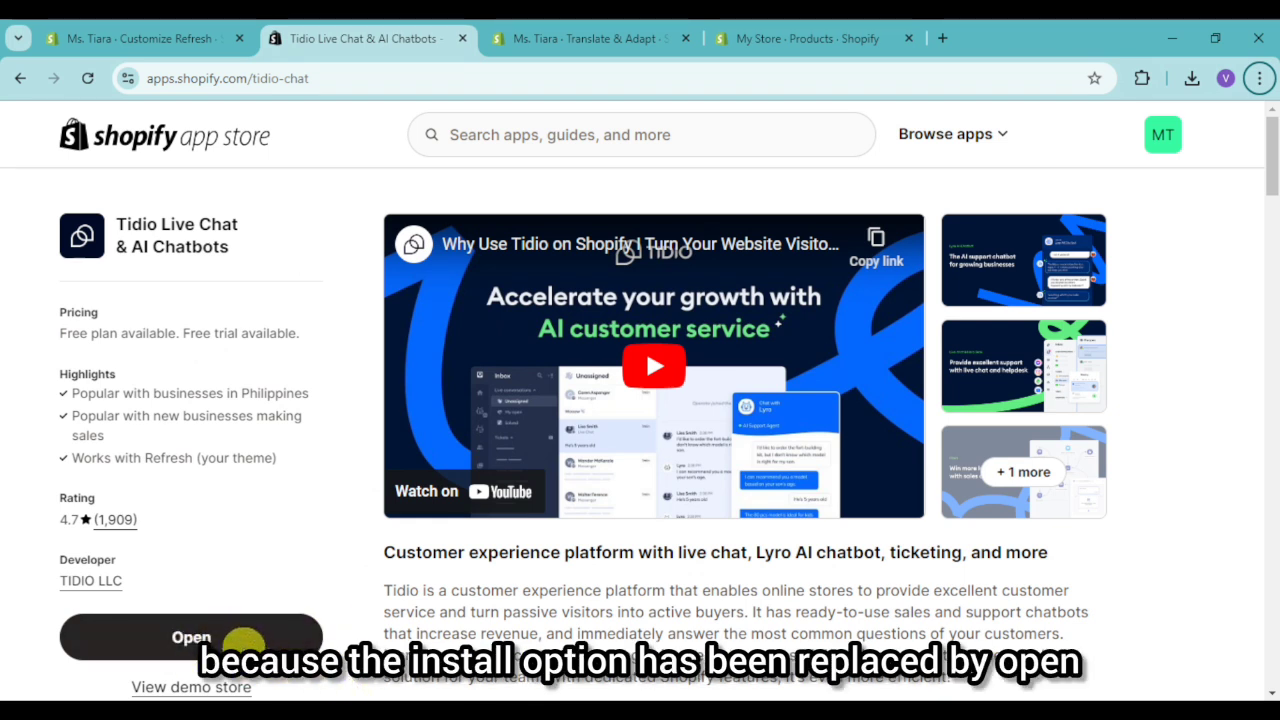
pyautogui.click(110, 36)
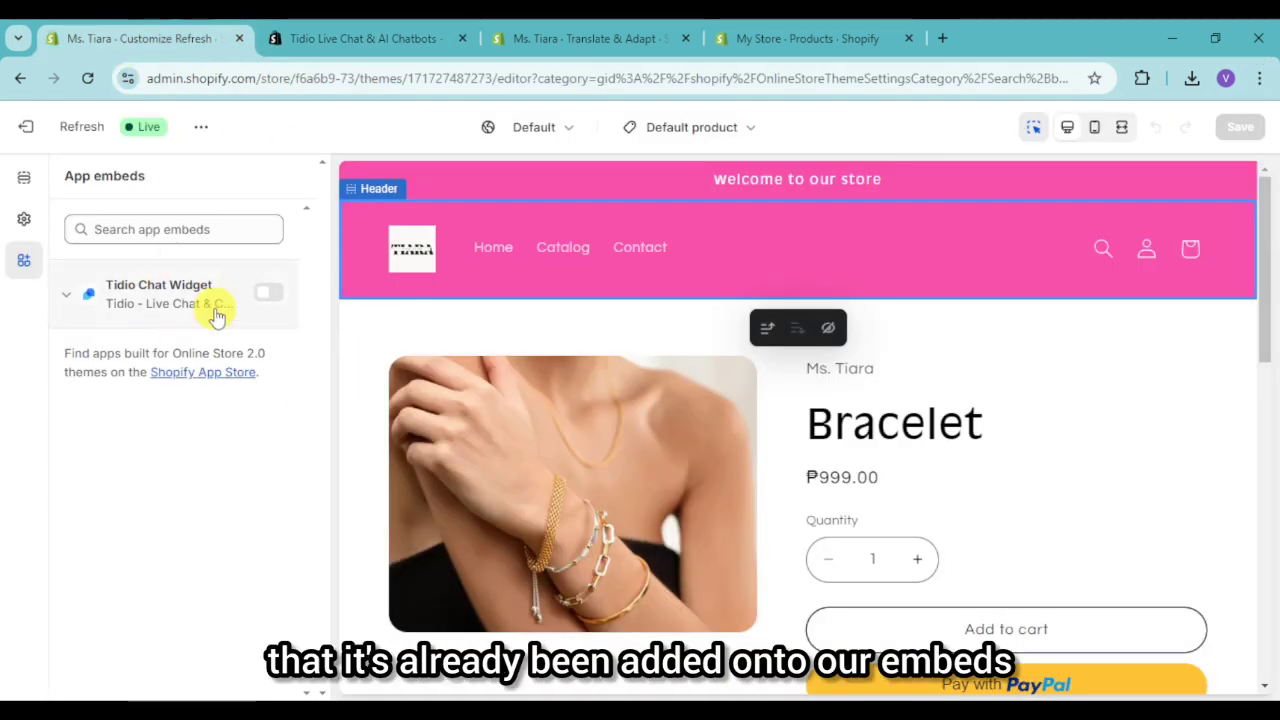
pyautogui.click(268, 294)
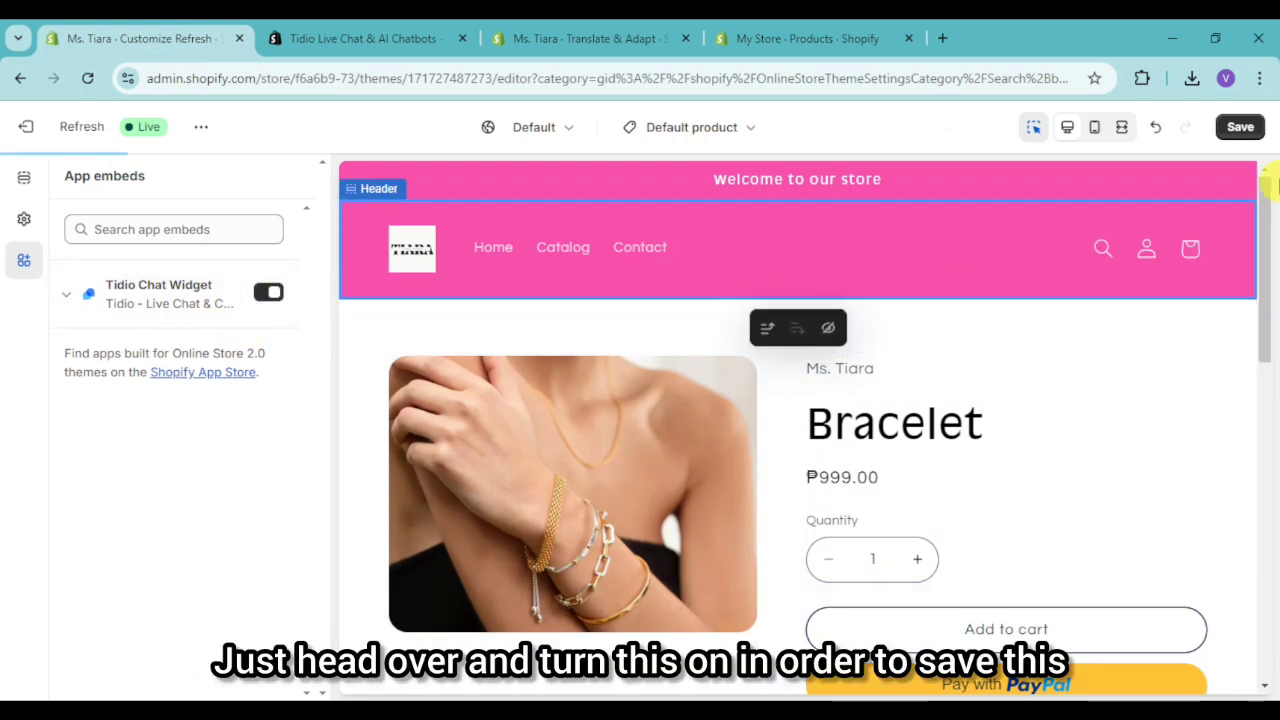
pyautogui.click(1240, 127)
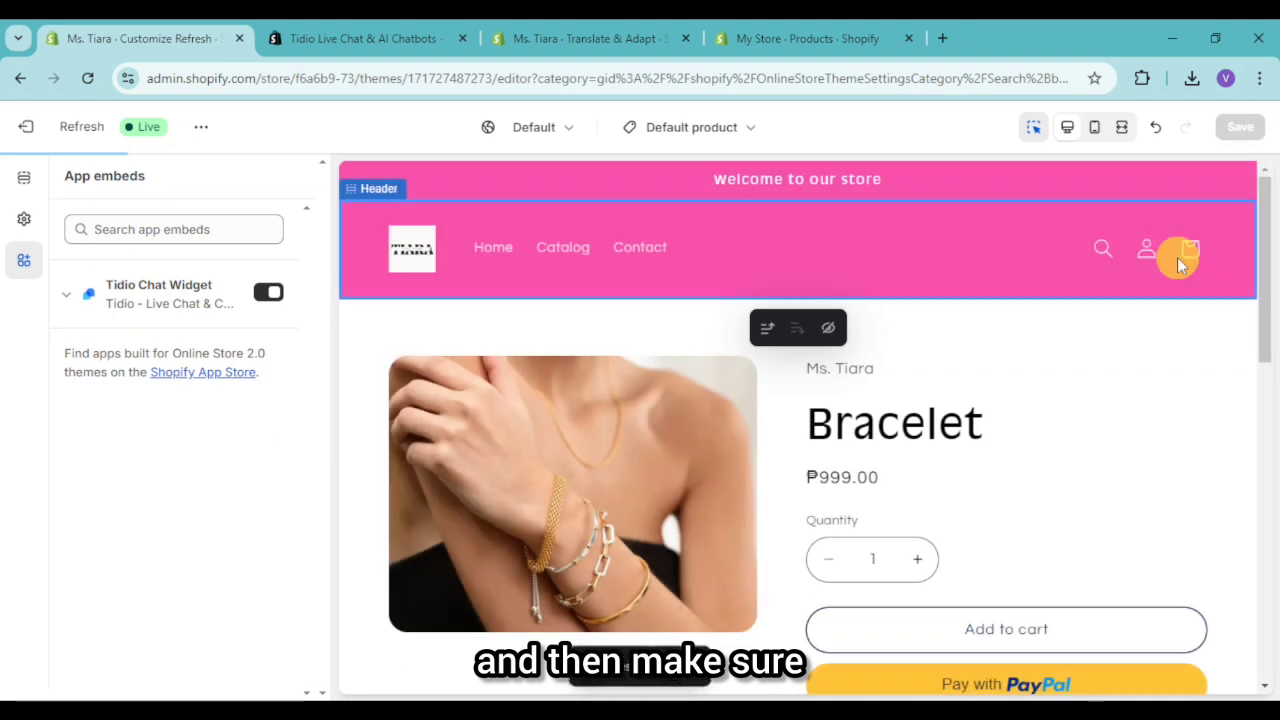
pyautogui.click(723, 127)
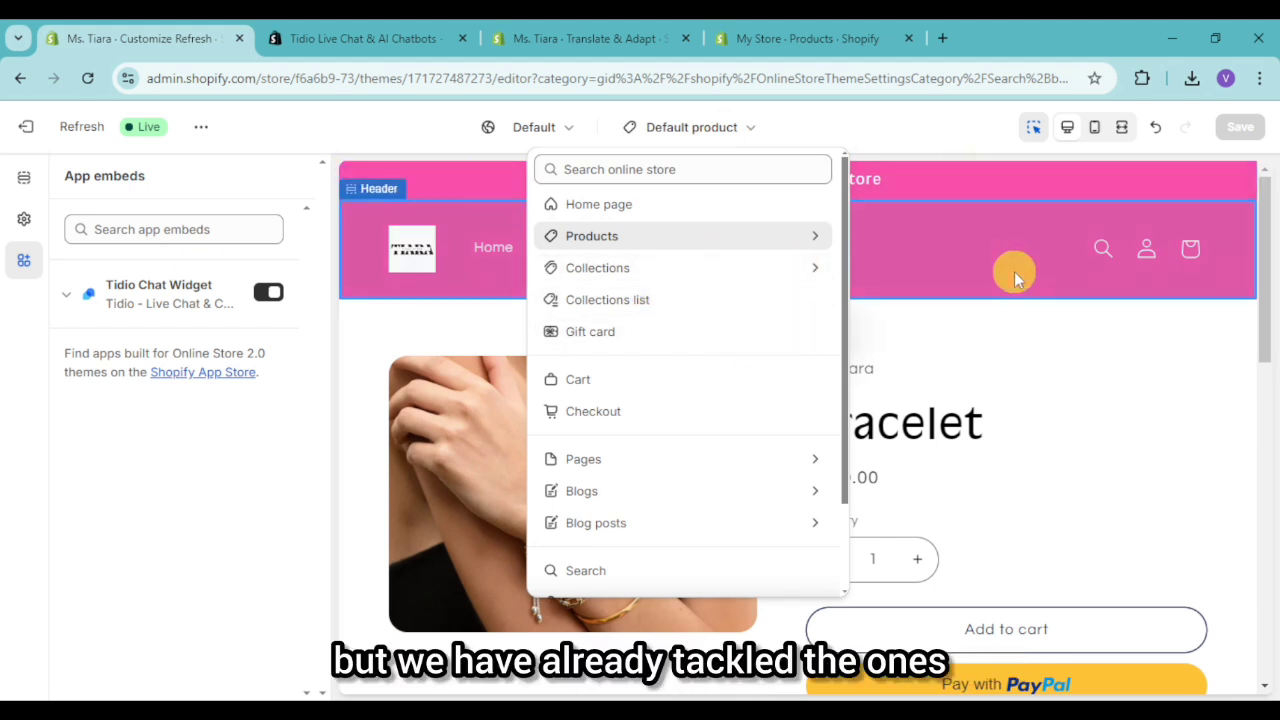
pyautogui.click(1068, 250)
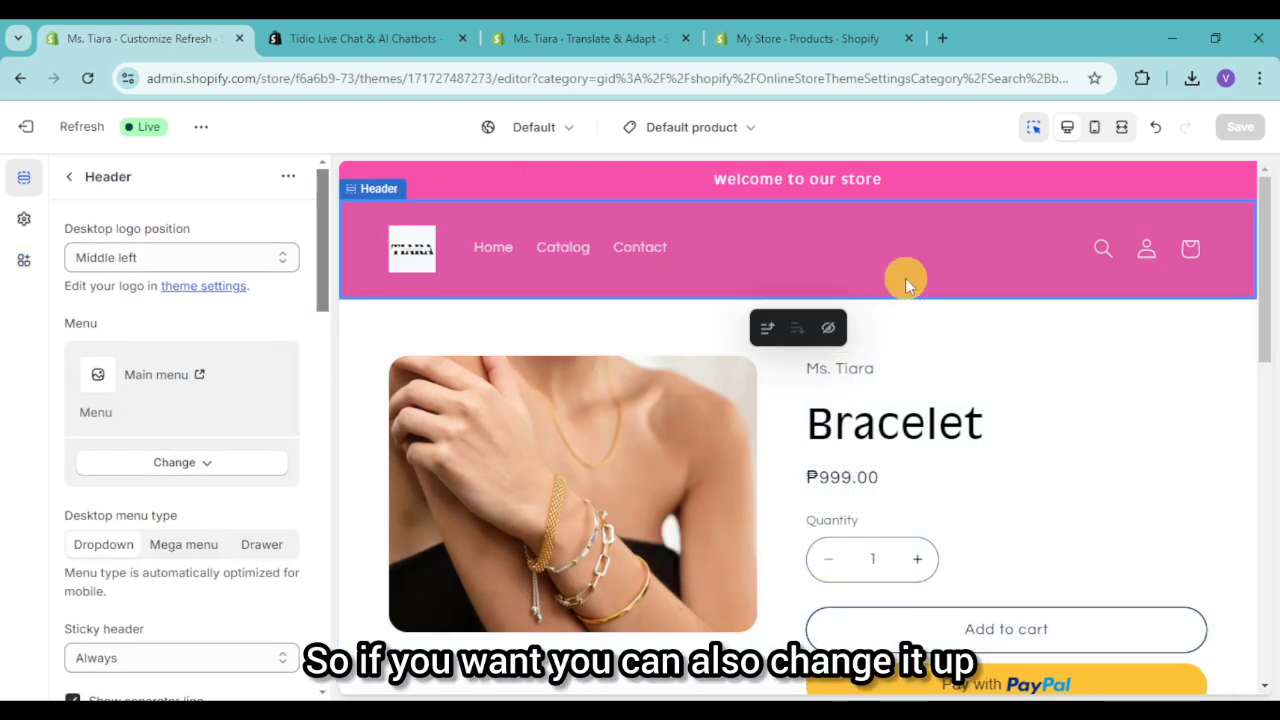
# Step: Switch the preview to mobile and examine the Bracelet product page from the header to the email signup section
pyautogui.click(1095, 128)
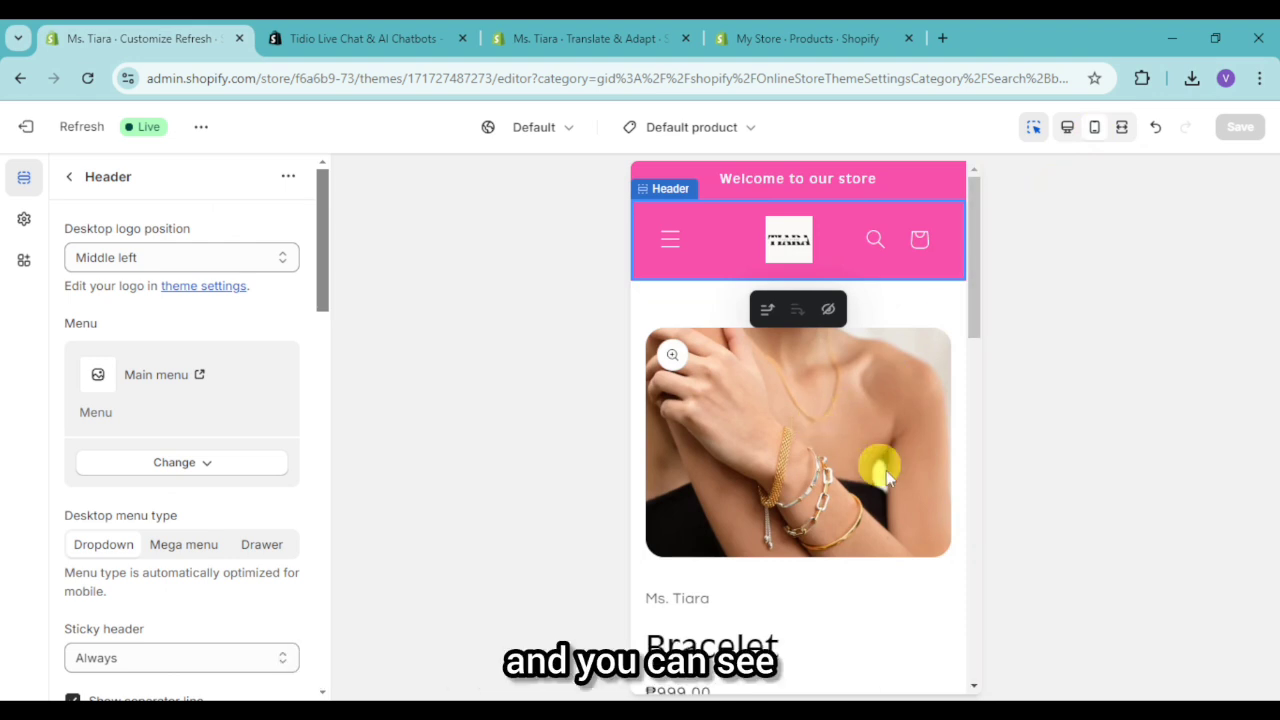
pyautogui.scroll(-3, 890, 475)
pyautogui.scroll(-10, 893, 482)
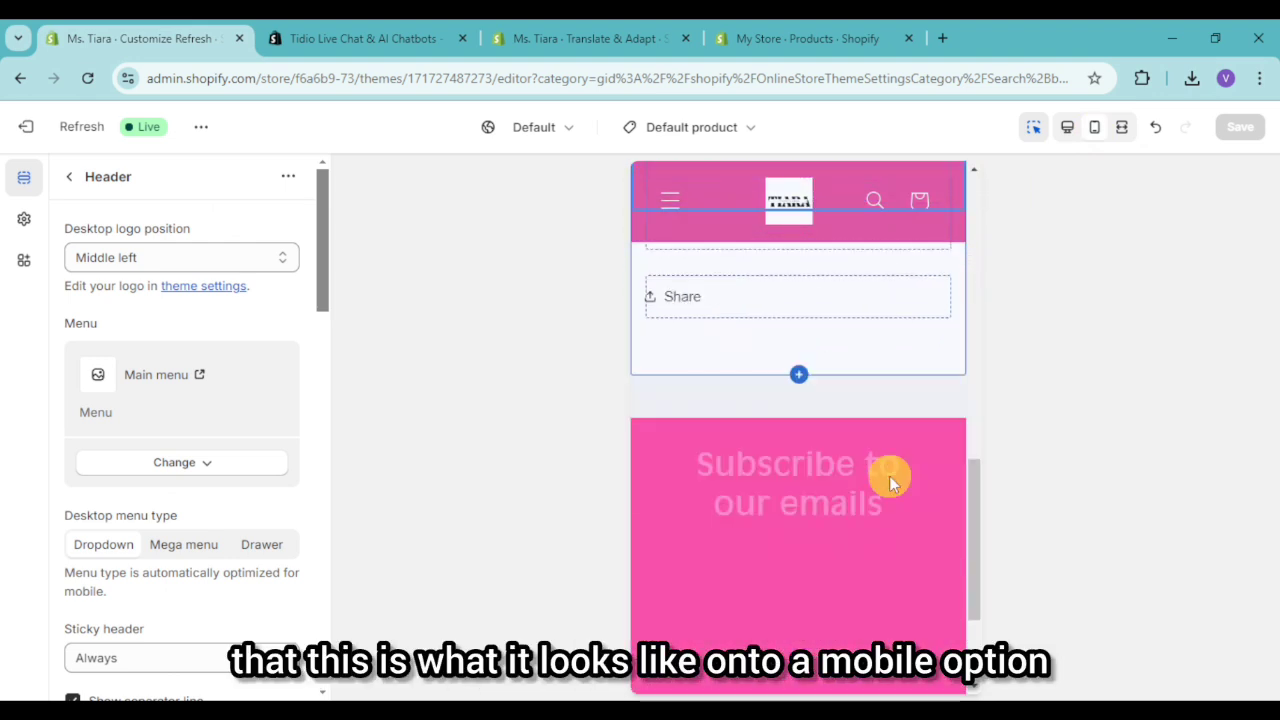
pyautogui.scroll(12, 889, 475)
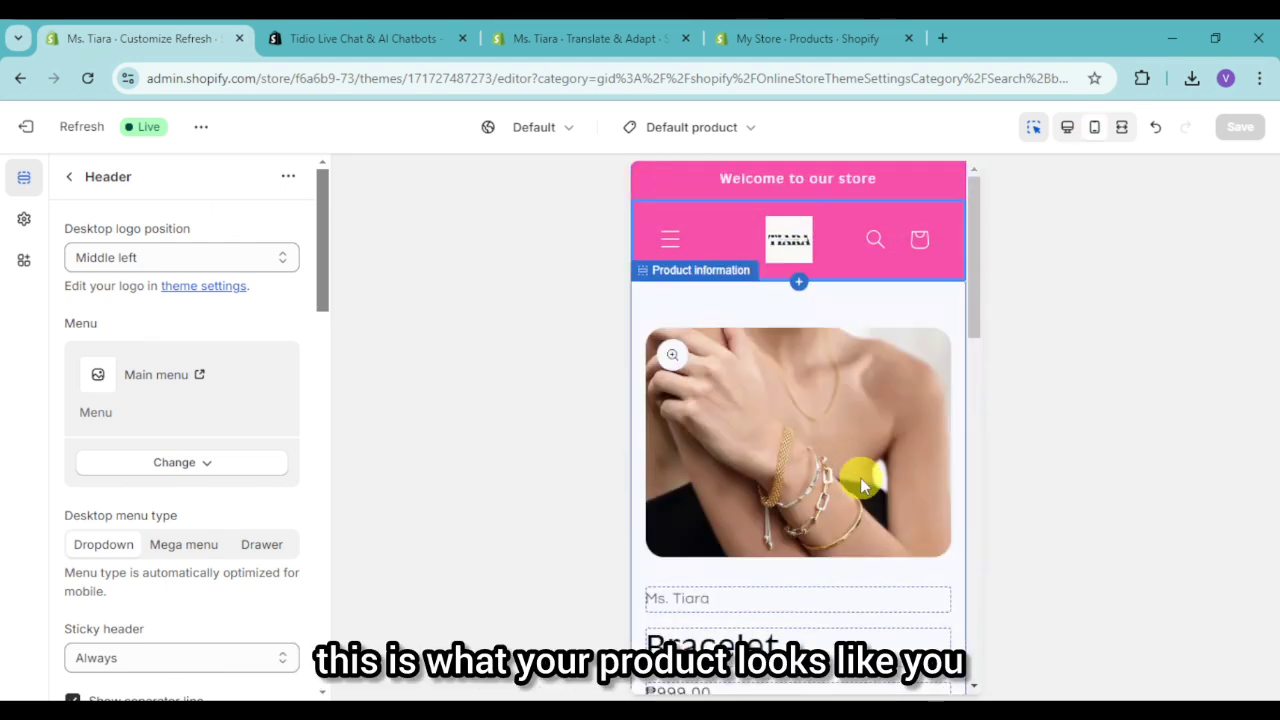
pyautogui.click(871, 500)
pyautogui.scroll(-1, 871, 500)
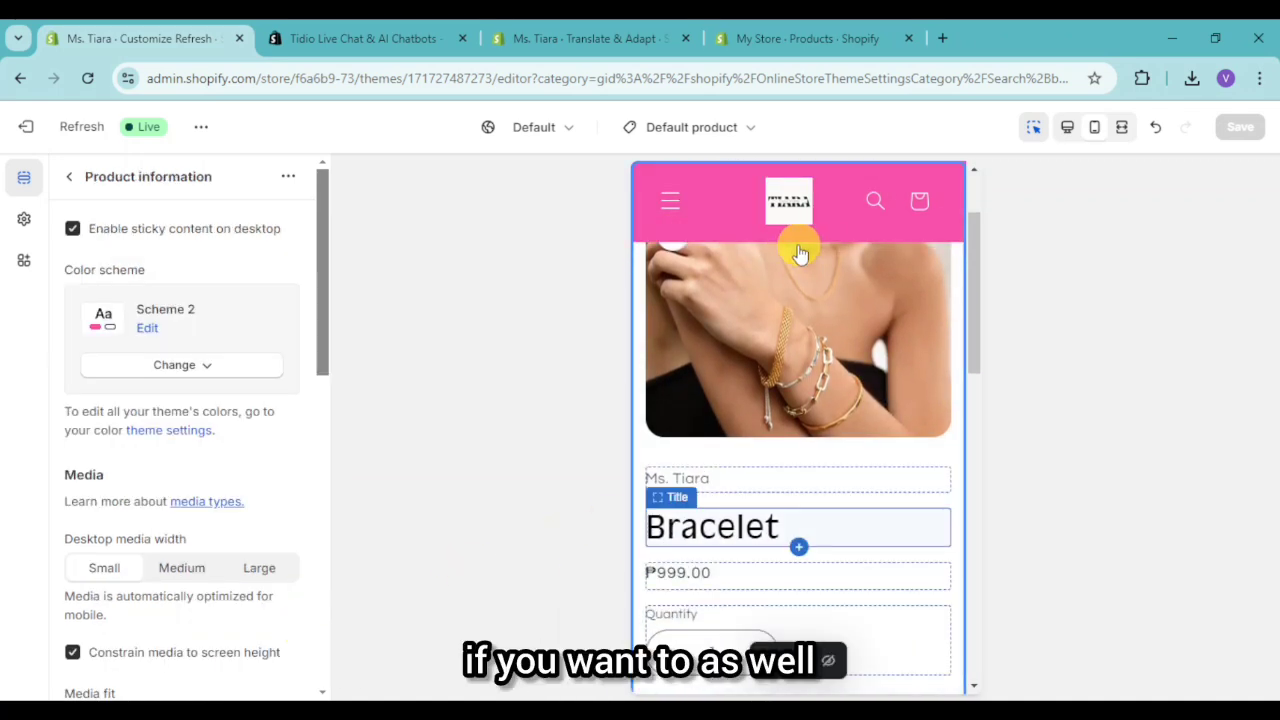
# Step: Switch to the Home page template and examine its slideshow, featured products and Who are We? sections in the mobile preview
pyautogui.click(721, 141)
pyautogui.click(694, 206)
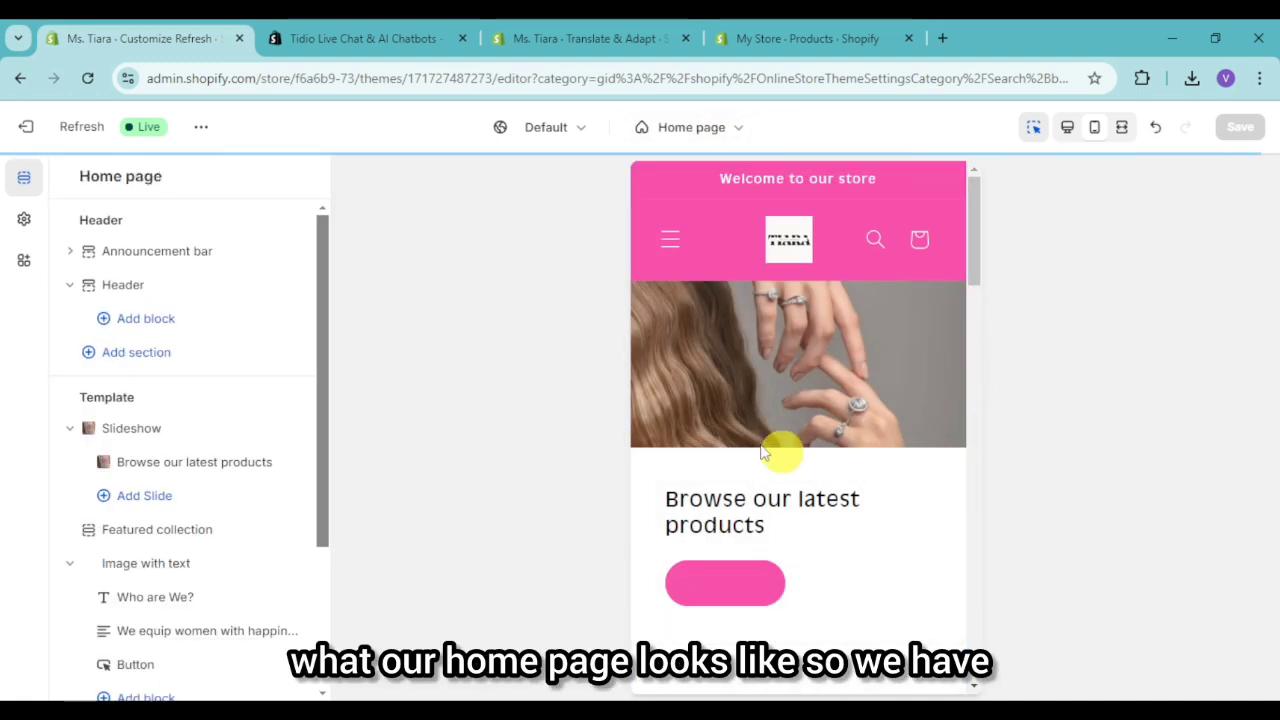
pyautogui.scroll(-2, 860, 420)
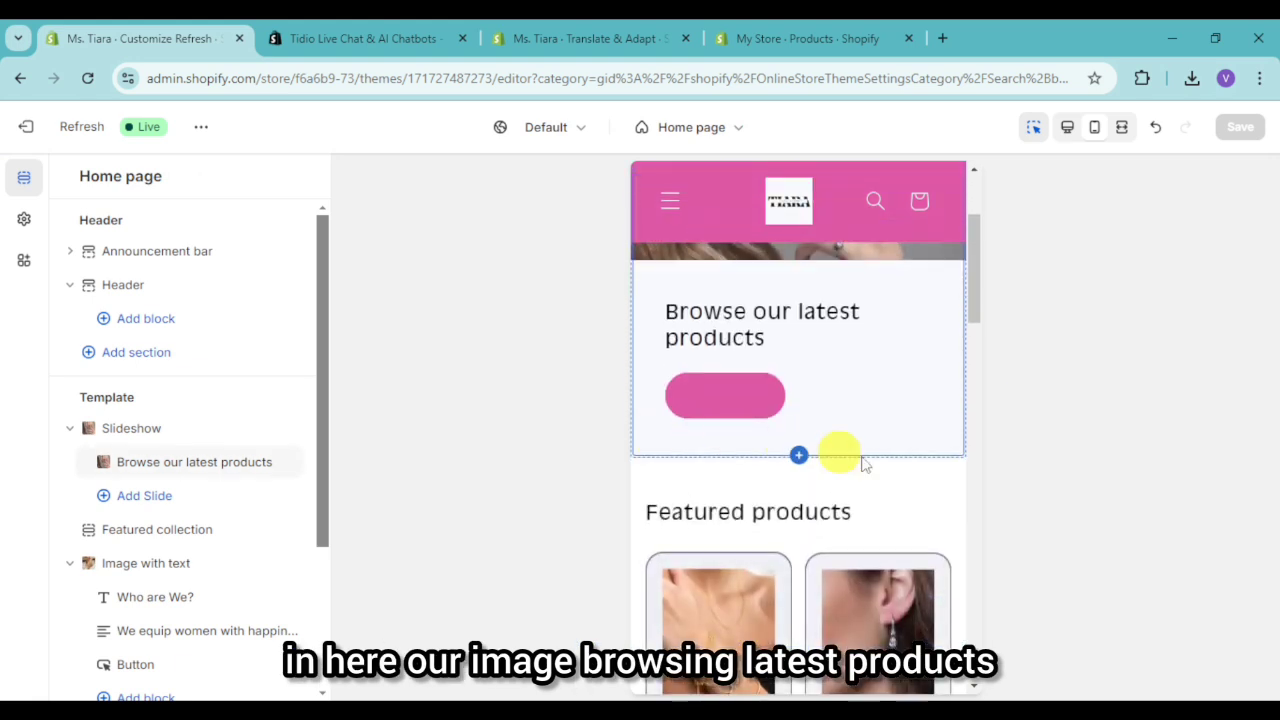
pyautogui.scroll(-6, 865, 463)
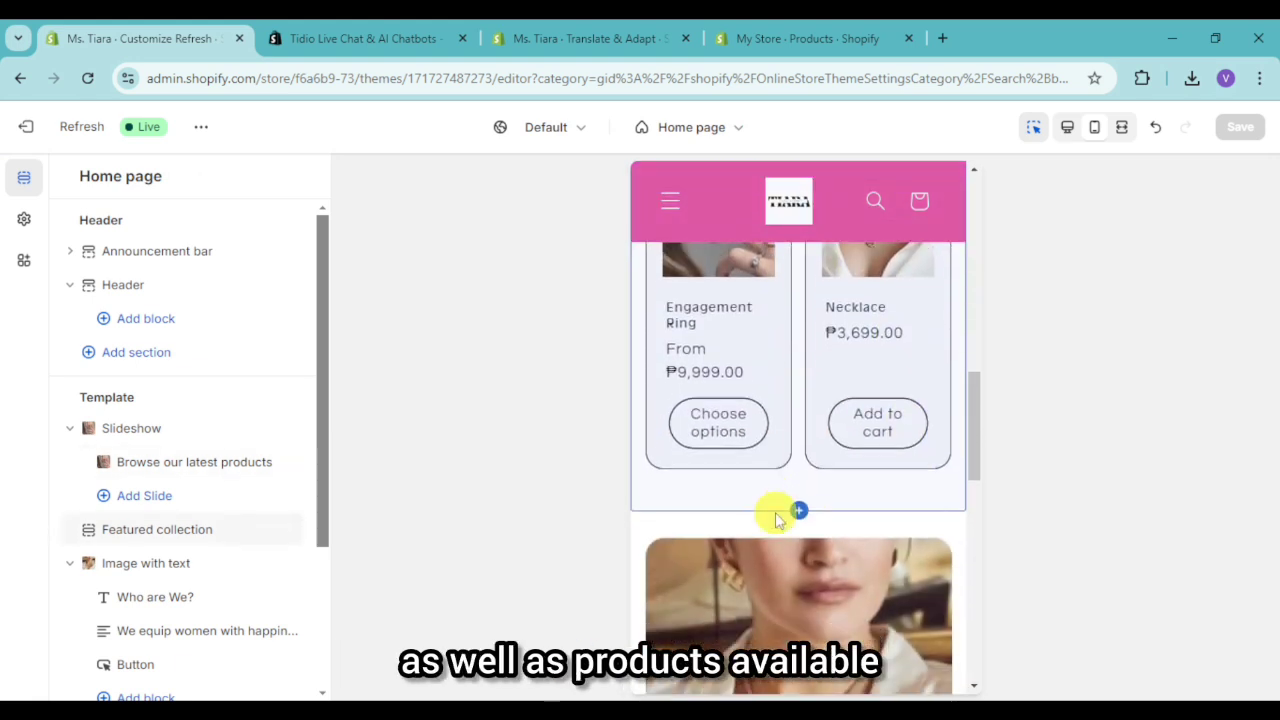
pyautogui.scroll(-8, 920, 543)
pyautogui.scroll(5, 960, 545)
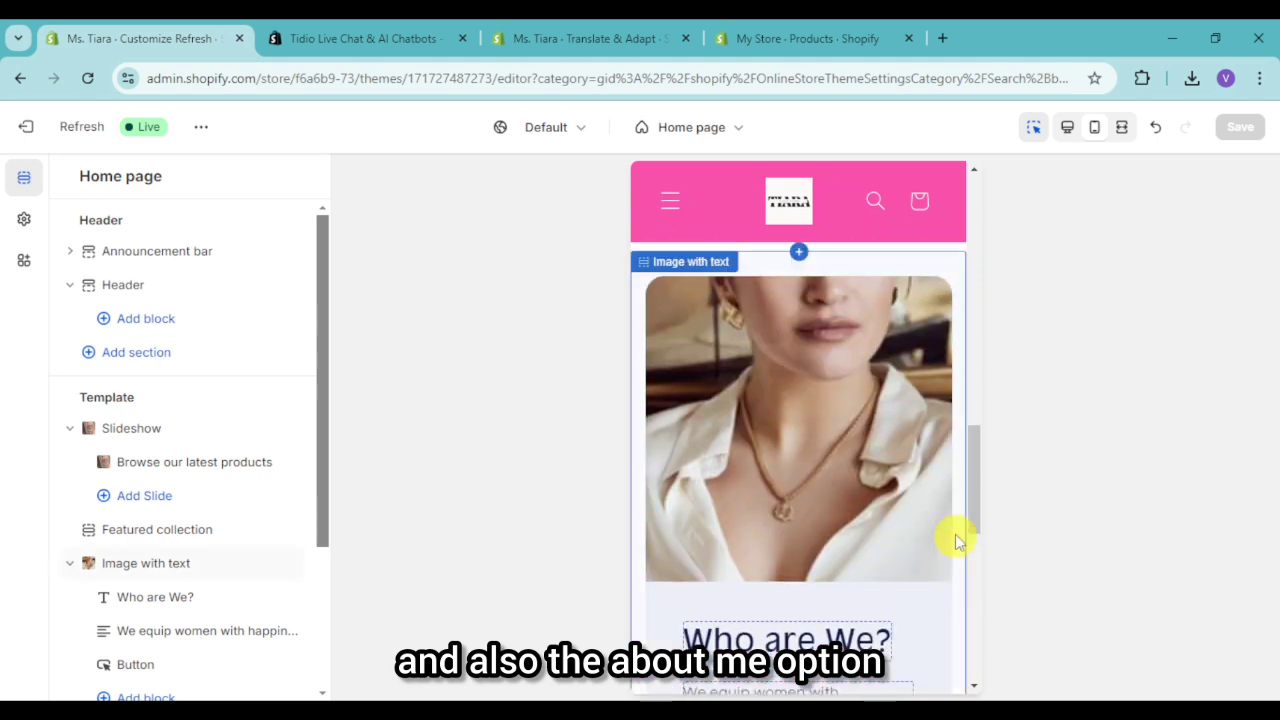
pyautogui.scroll(6, 955, 541)
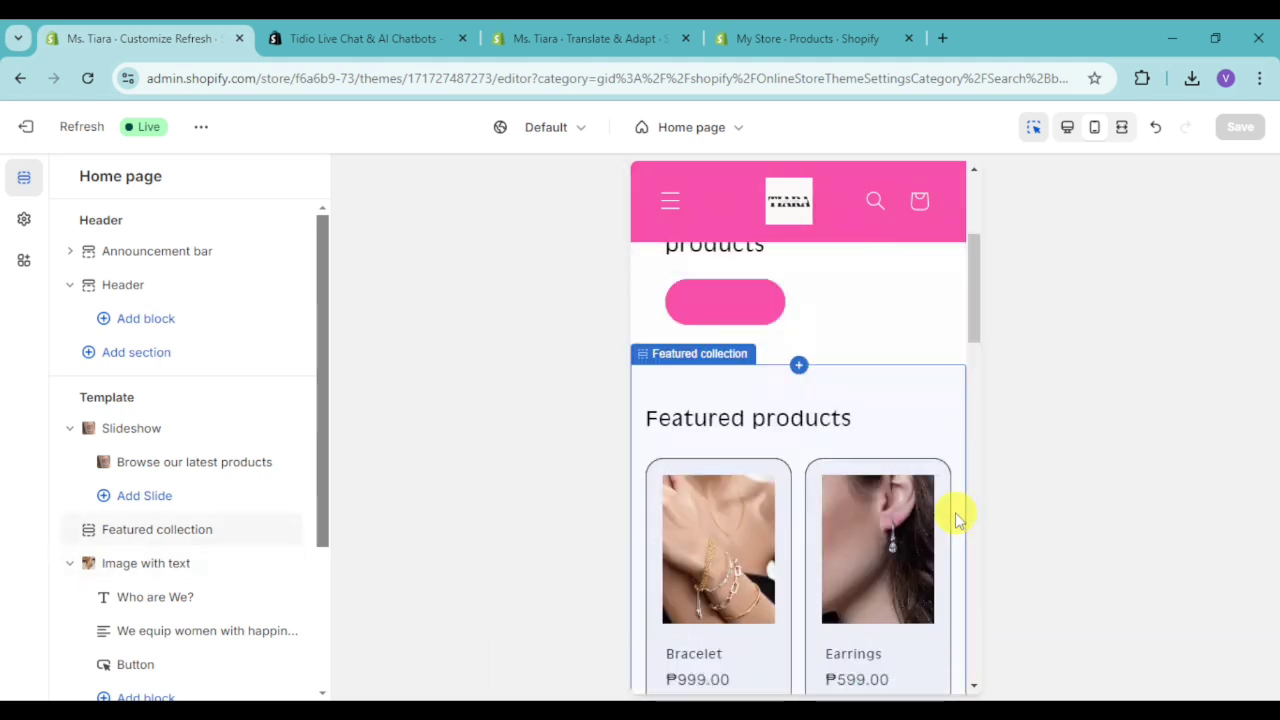
pyautogui.scroll(5, 930, 525)
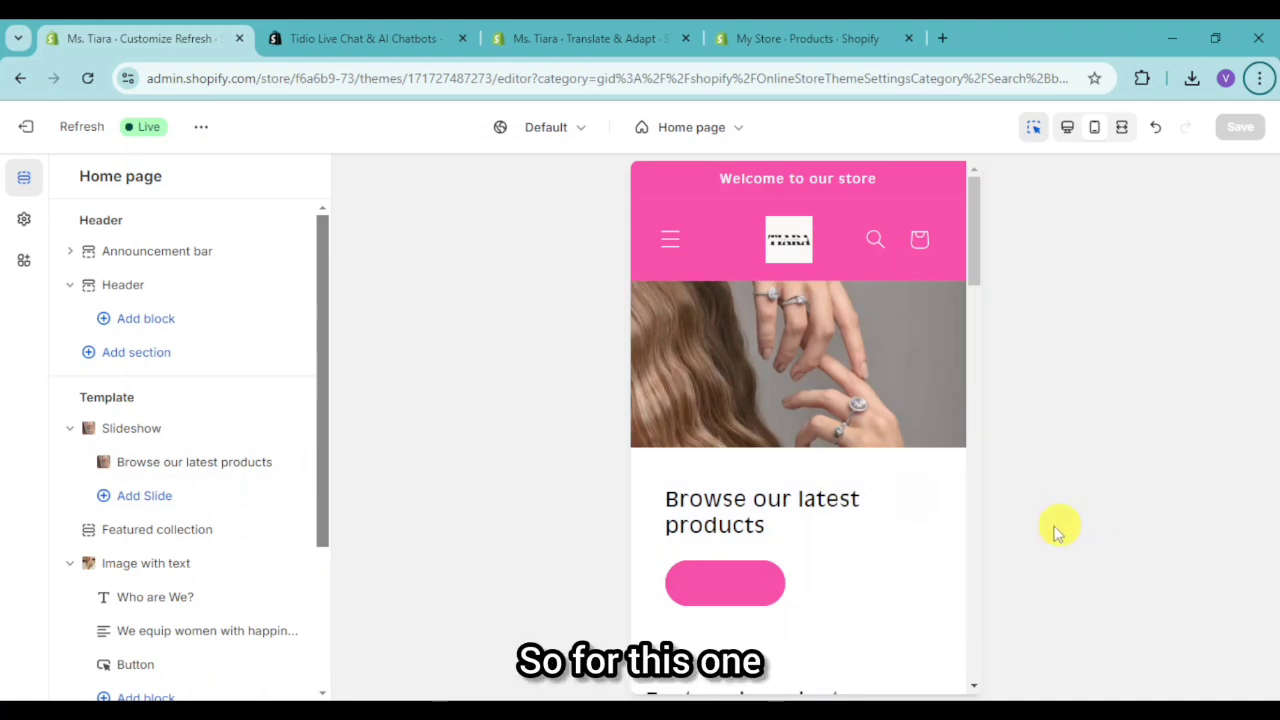
pyautogui.scroll(-10, 871, 510)
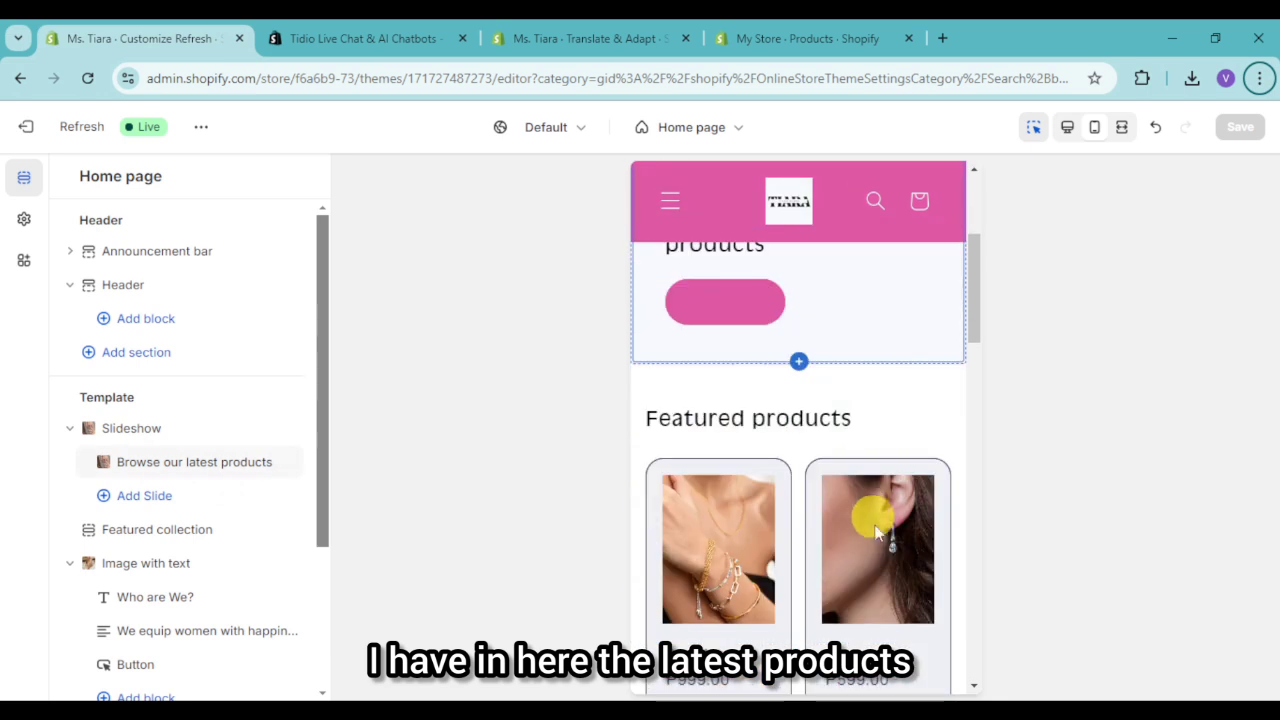
pyautogui.scroll(-5, 749, 540)
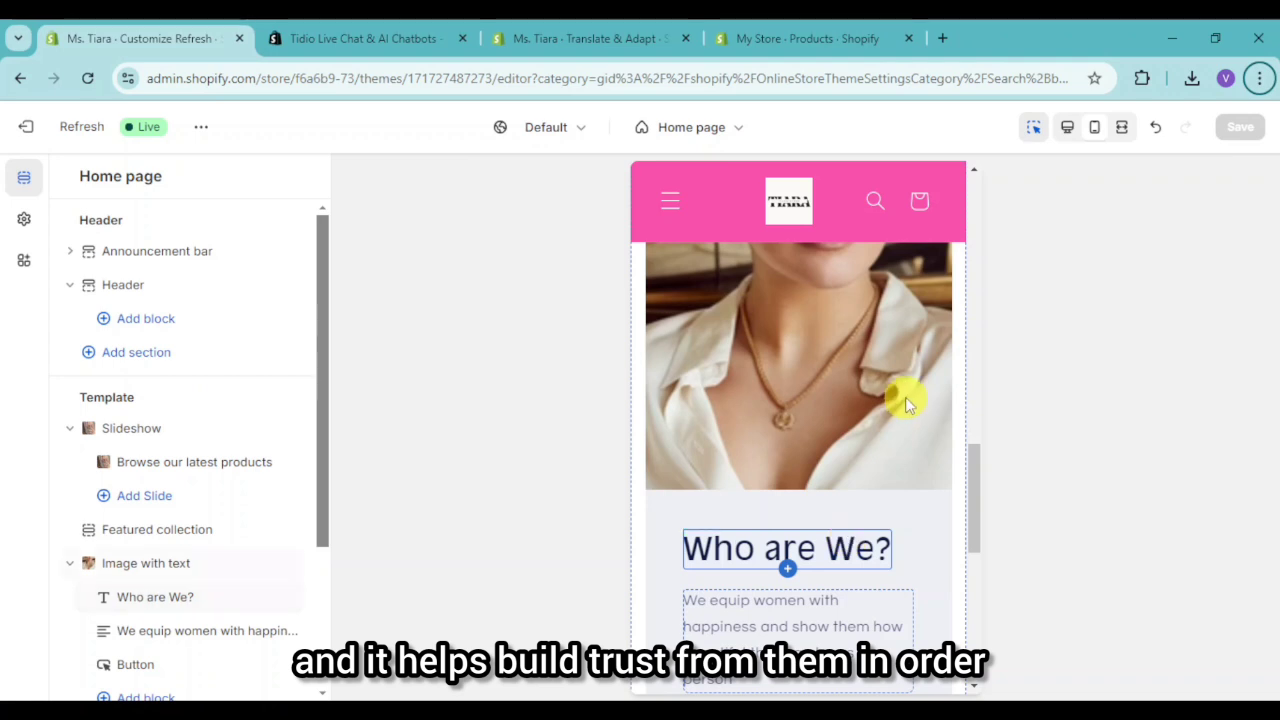
pyautogui.scroll(10, 905, 400)
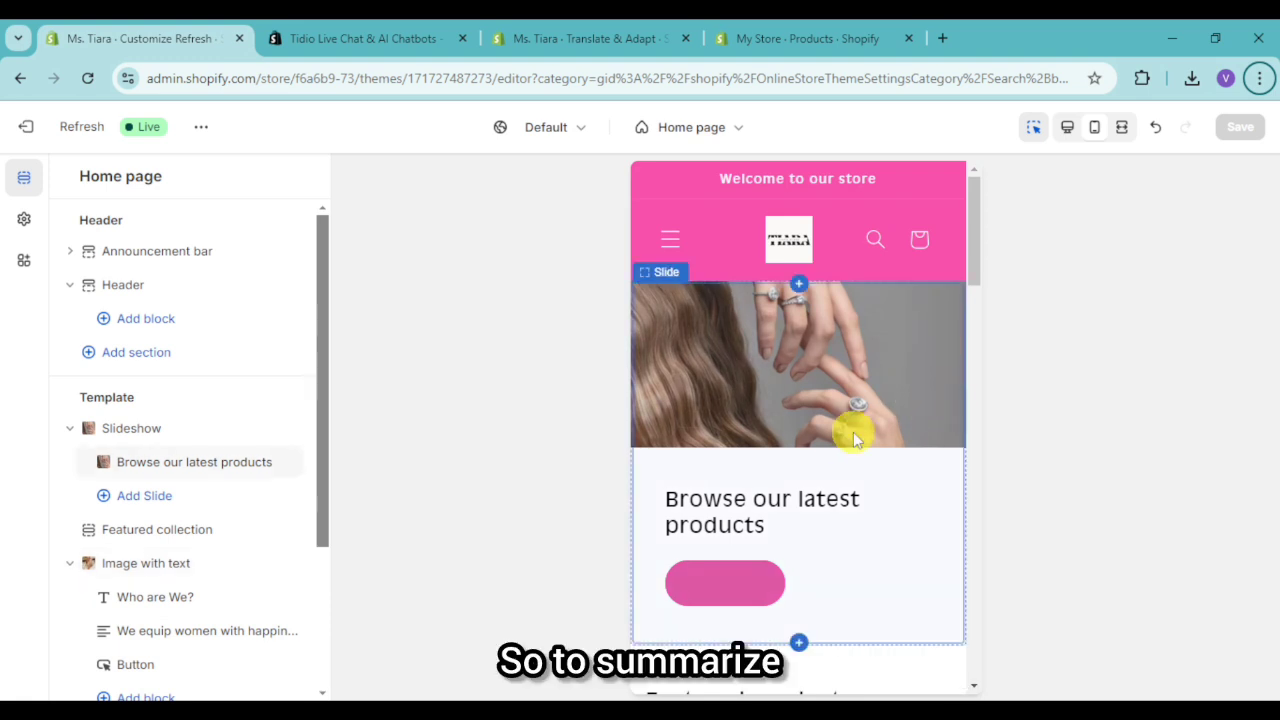
# Step: Return to the Default product template and examine the Bracelet's price, quantity and payment options in the mobile preview
pyautogui.click(729, 129)
pyautogui.click(668, 240)
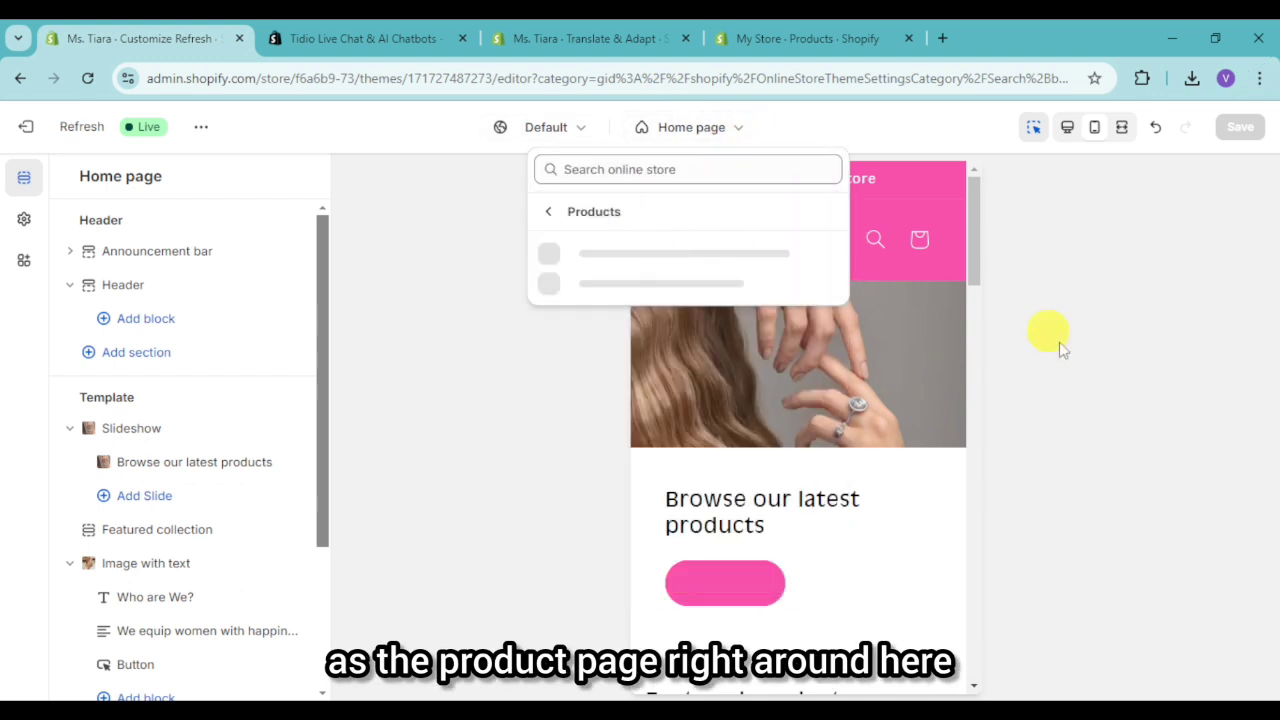
pyautogui.click(608, 258)
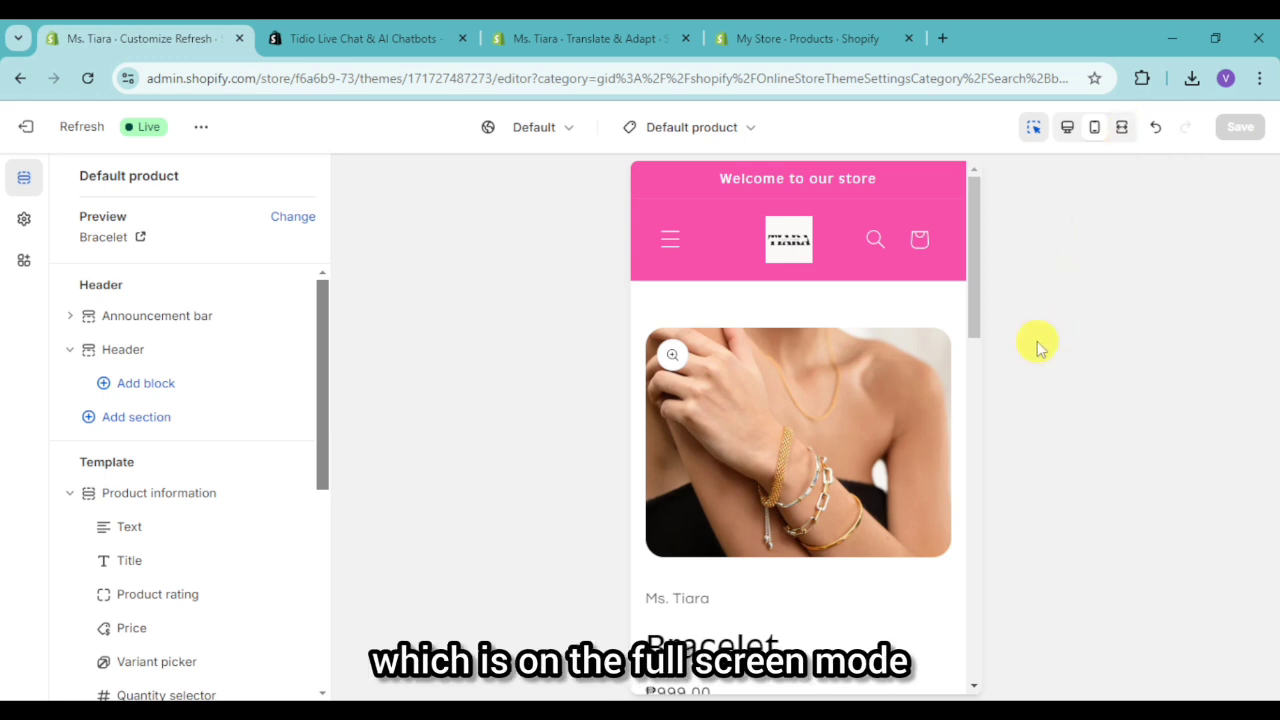
pyautogui.scroll(-3, 849, 529)
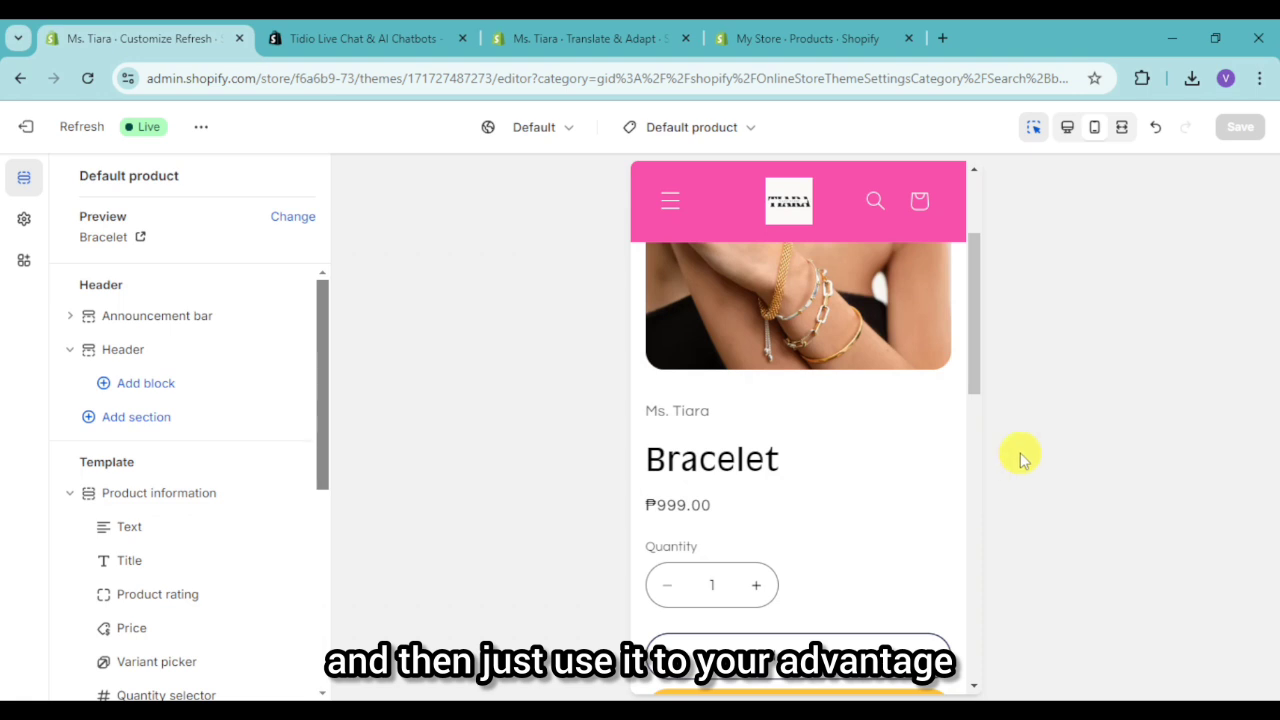
pyautogui.scroll(-2, 863, 366)
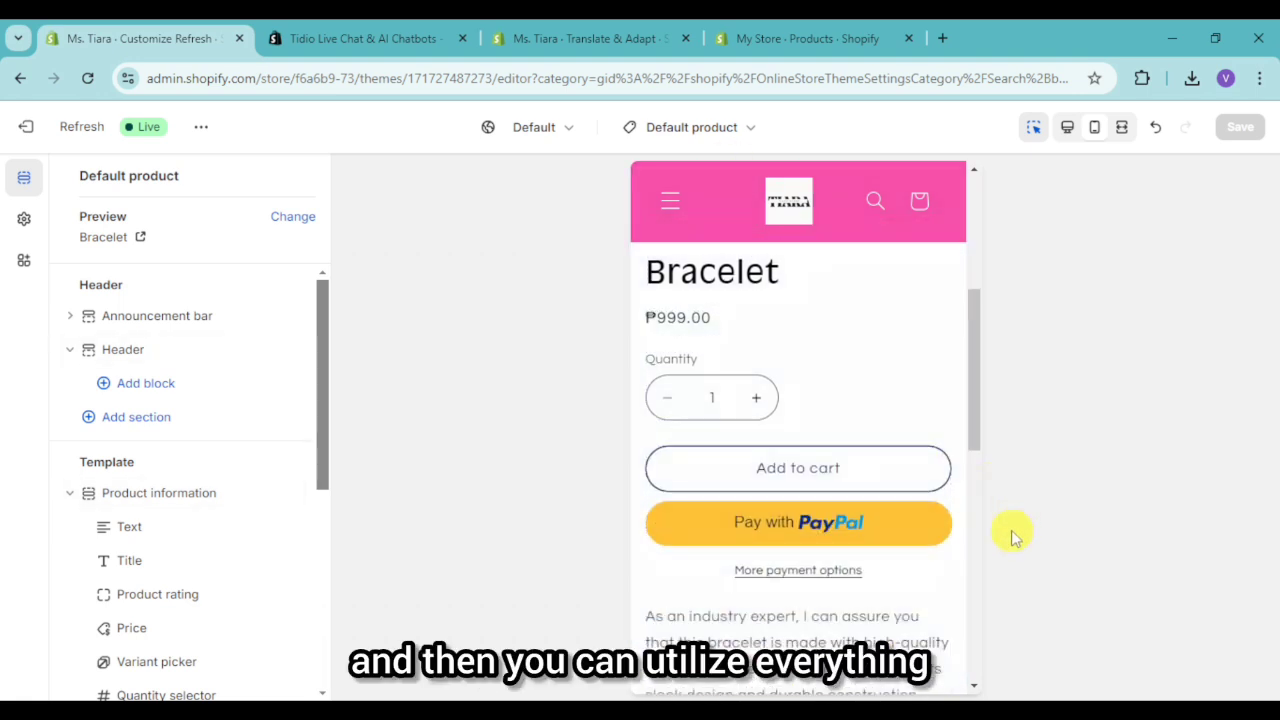